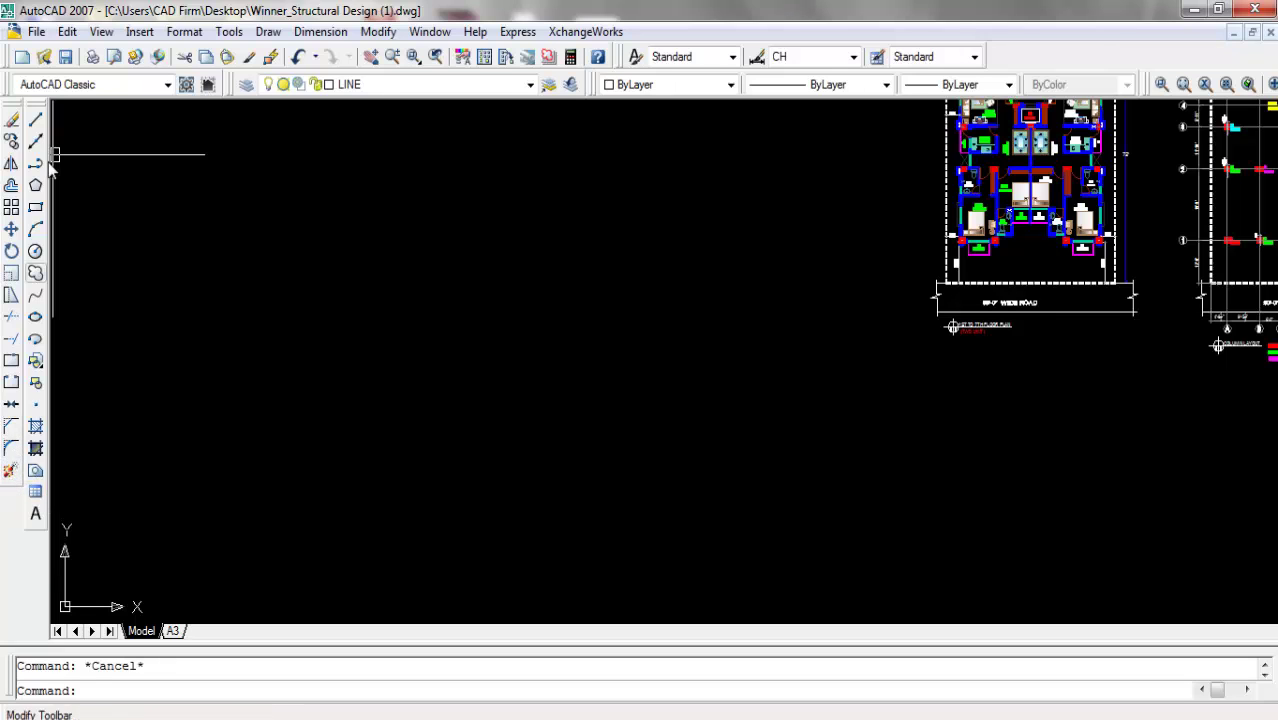
Draw a slanted line rising to the right in the empty area left of the floor plan, with Ortho off.
click(35, 119)
click(145, 488)
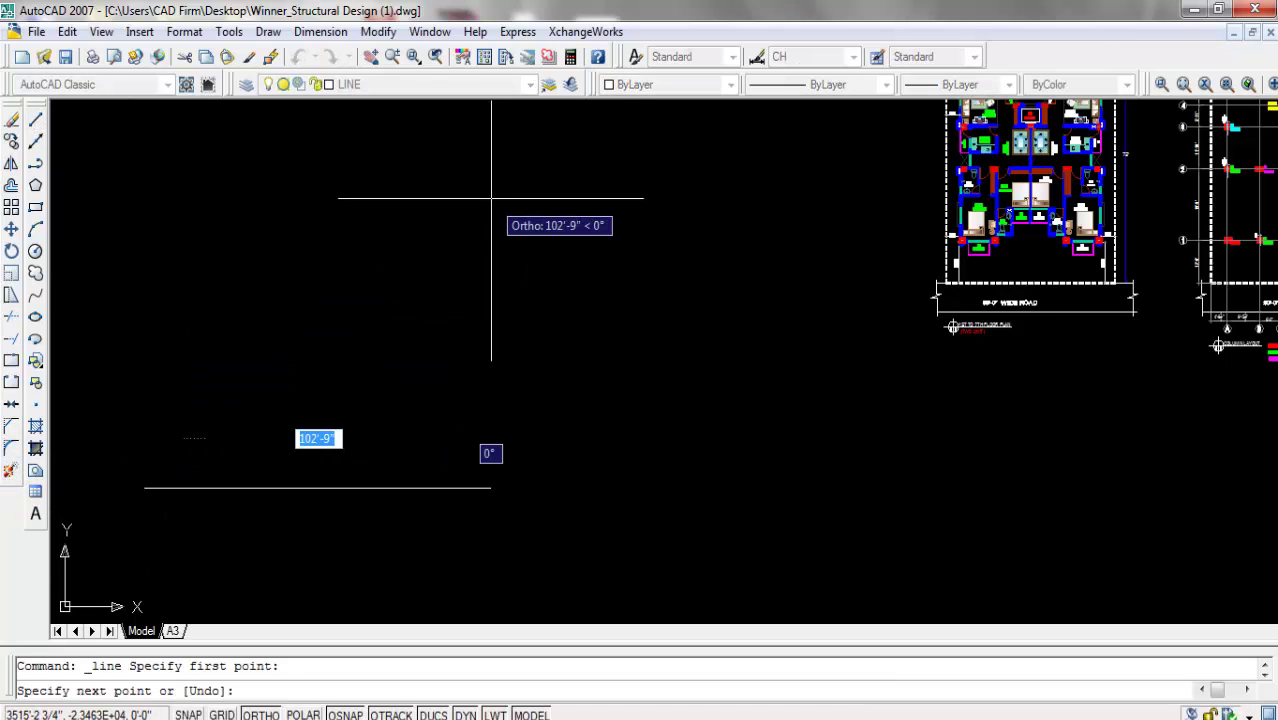
key(F8)
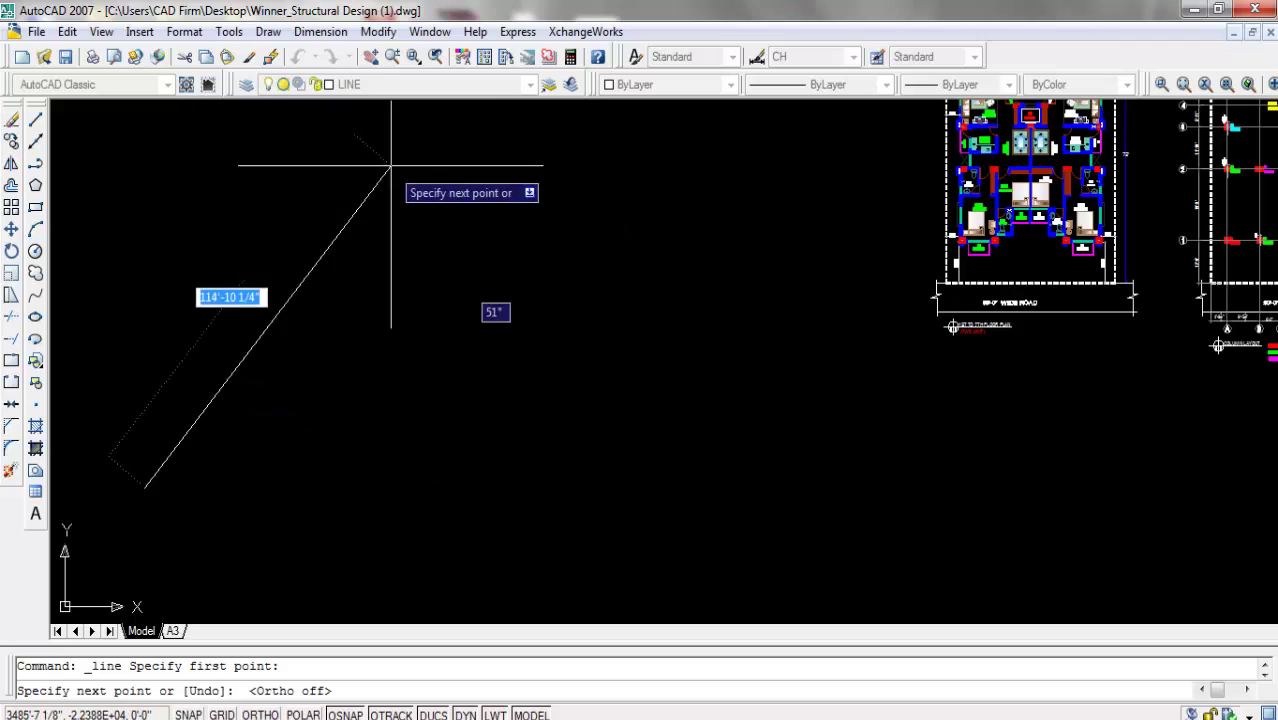
click(274, 327)
key(Return)
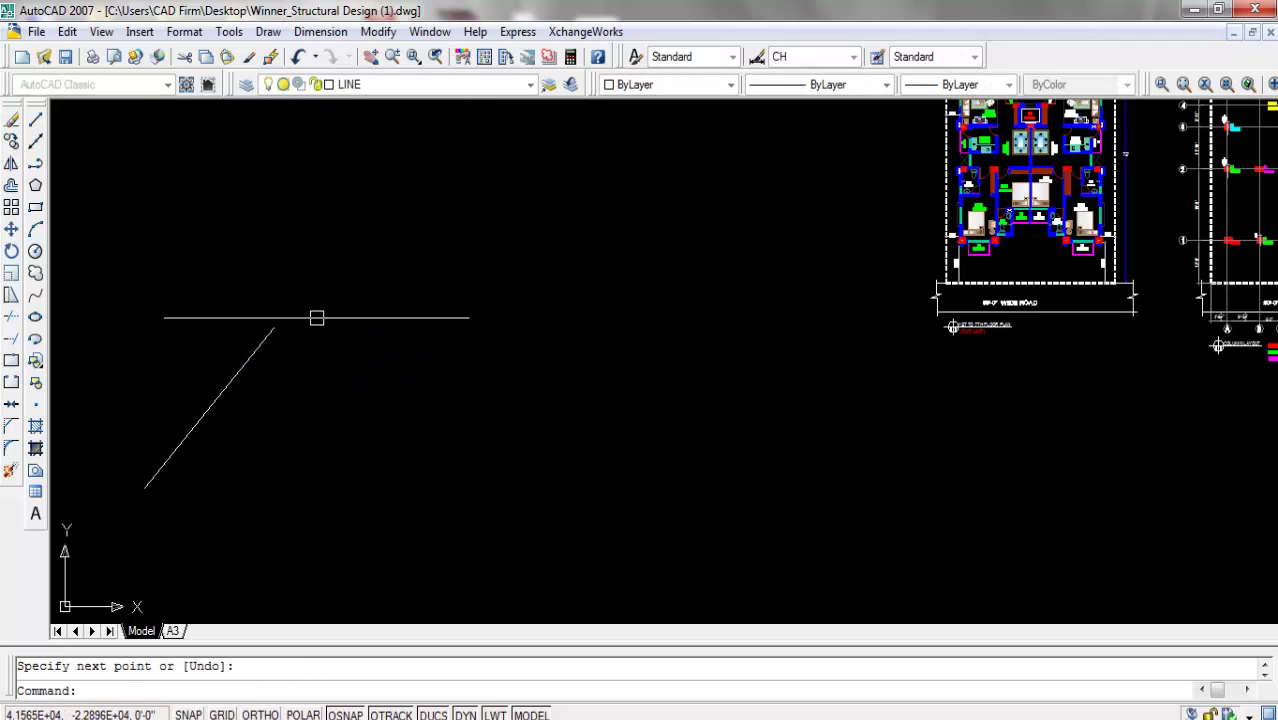
Draw a second slanted line in the empty area below the floor plan, descending to the right and apart from the first.
key(Return)
click(1145, 564)
click(990, 470)
key(Return)
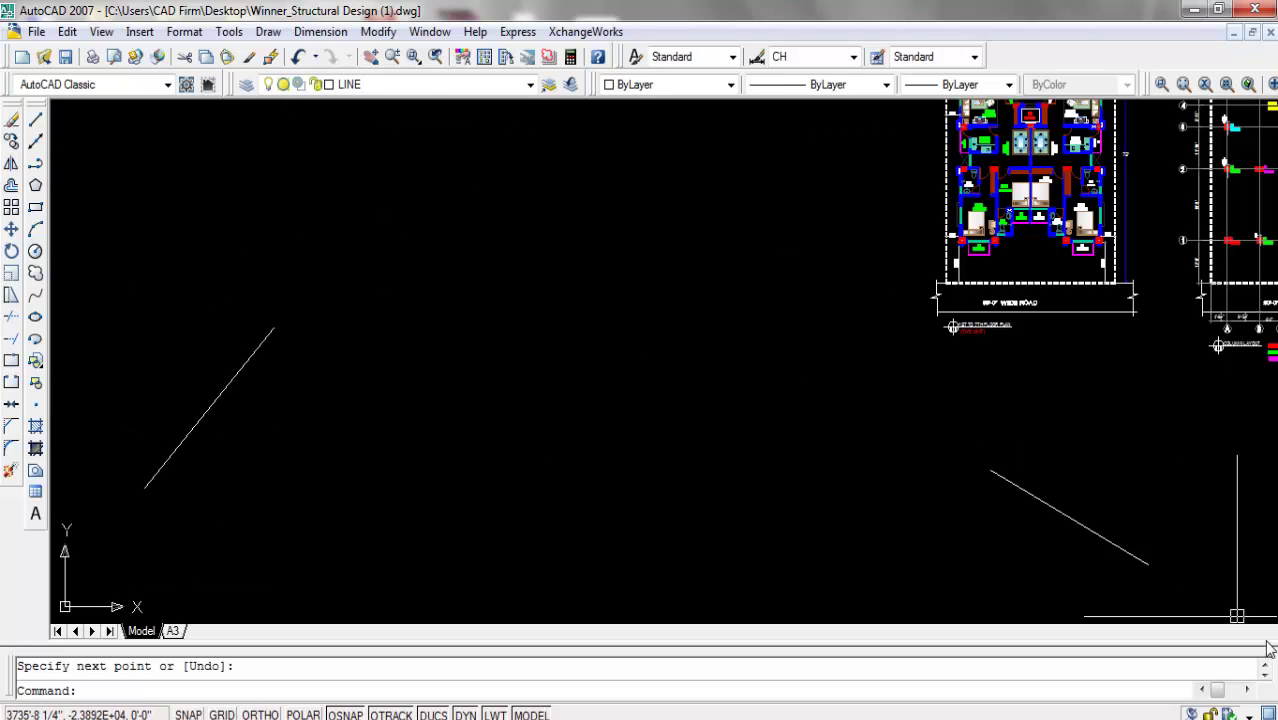
Fillet the two slanted lines with a zero radius to join them at a sharp corner, and inspect that corner.
click(11, 449)
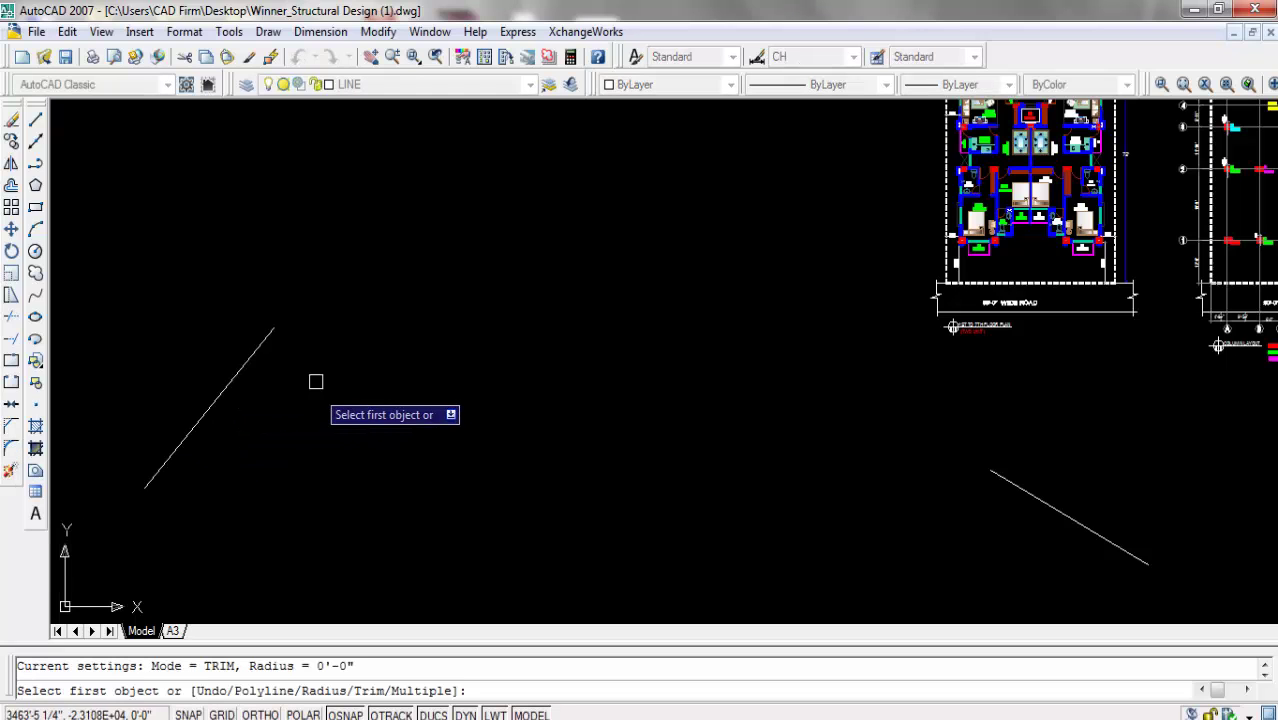
click(249, 347)
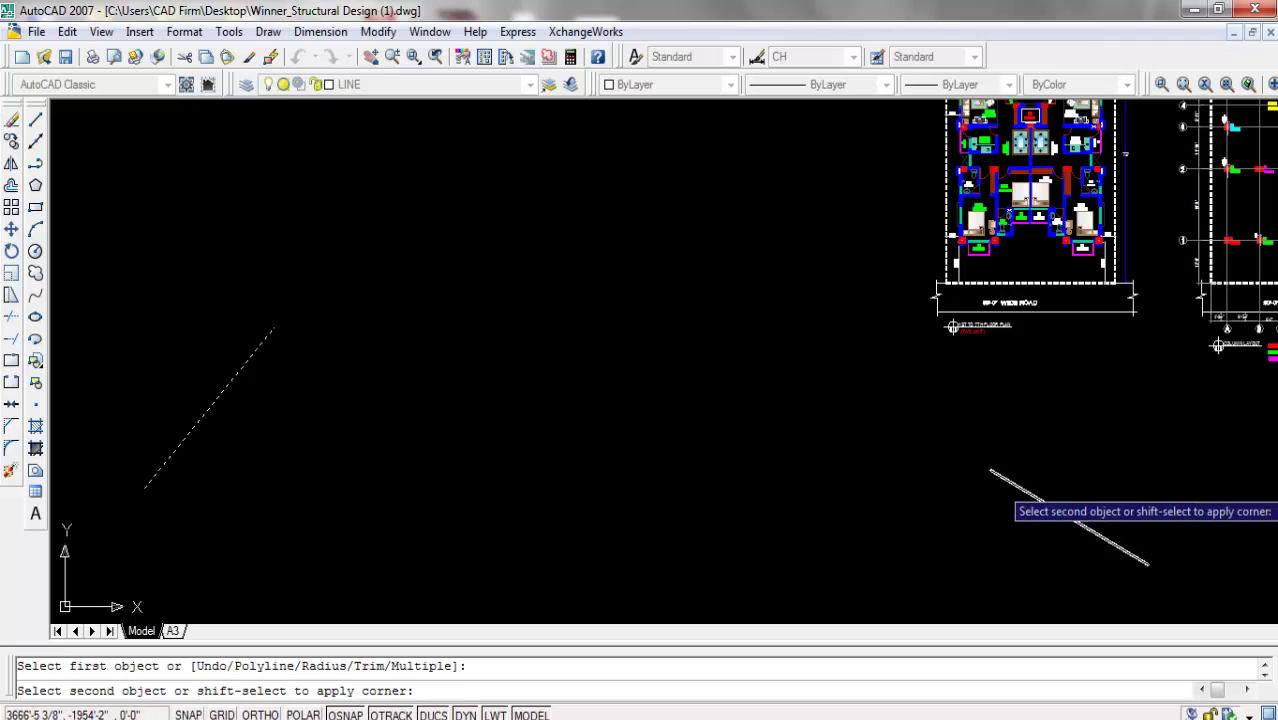
click(1005, 479)
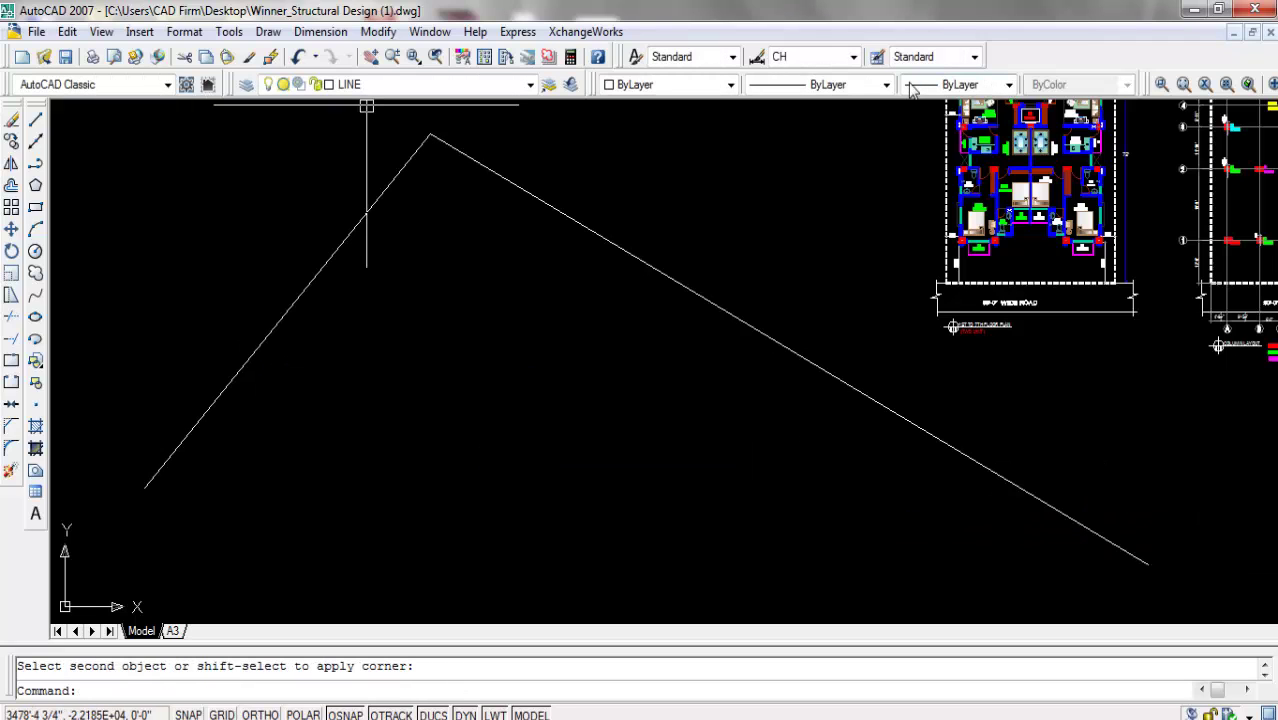
scroll(429, 140, up, 1)
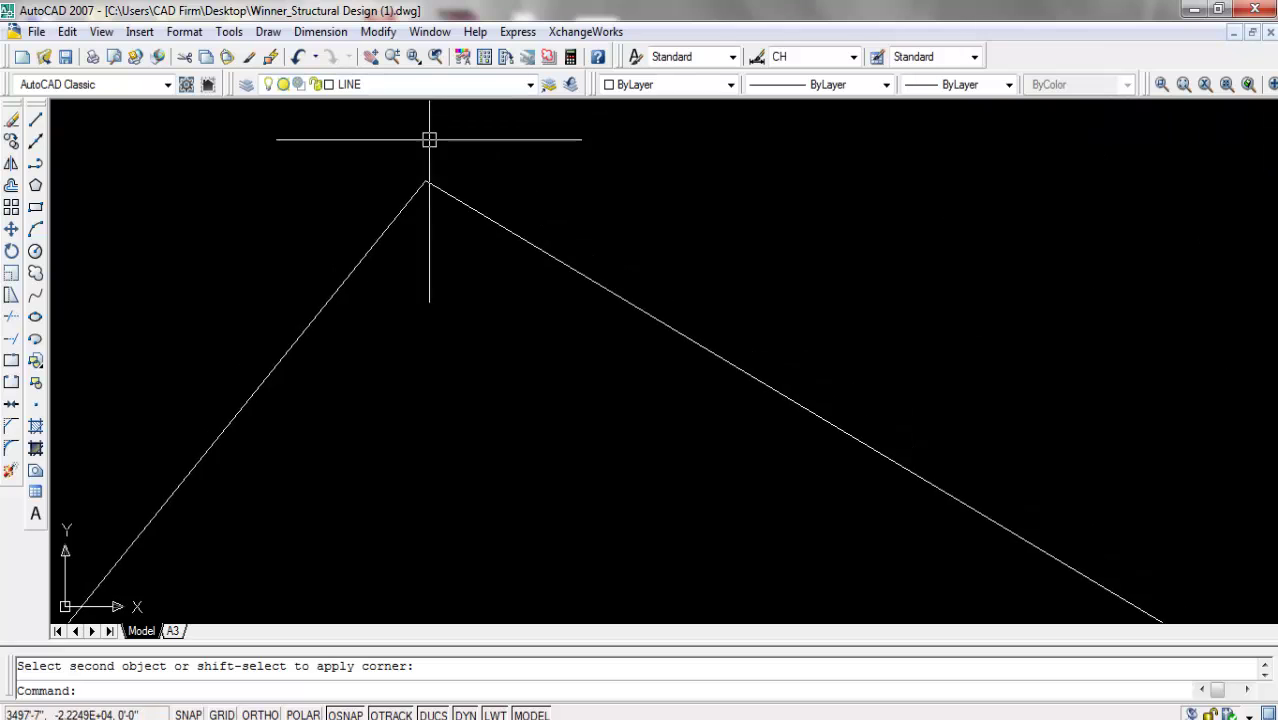
scroll(429, 140, up, 10)
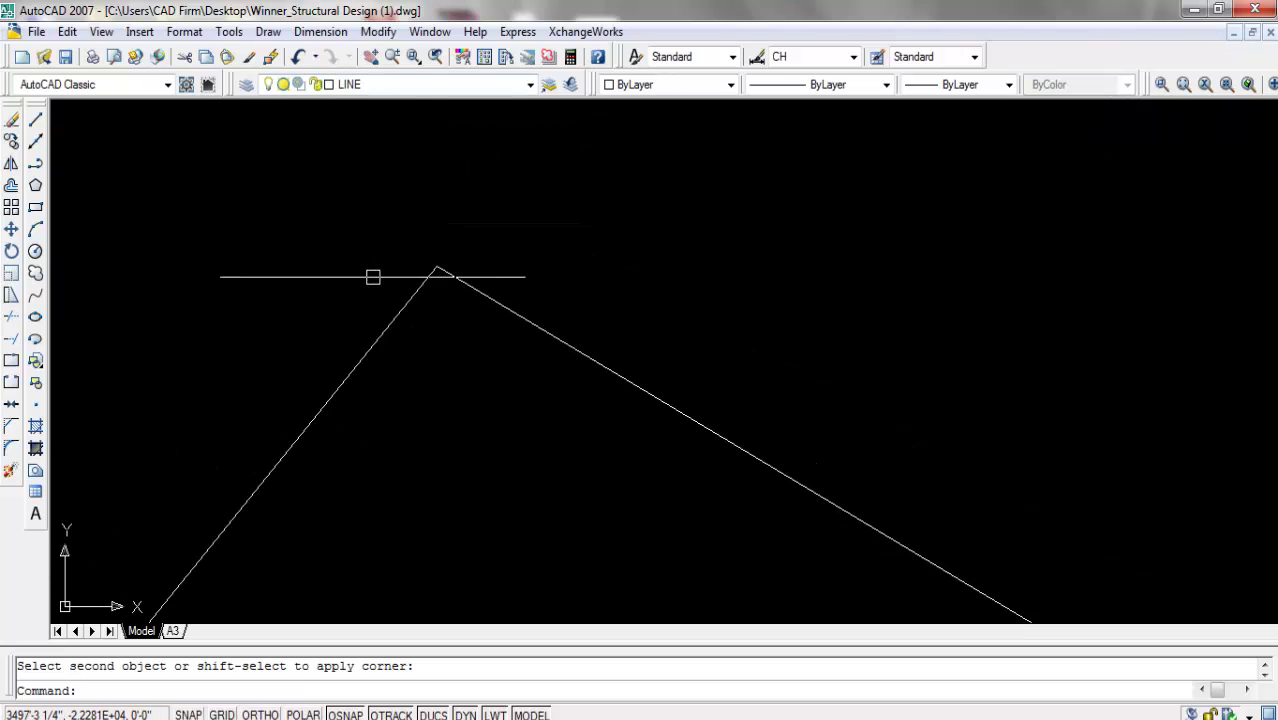
scroll(525, 237, up, 3)
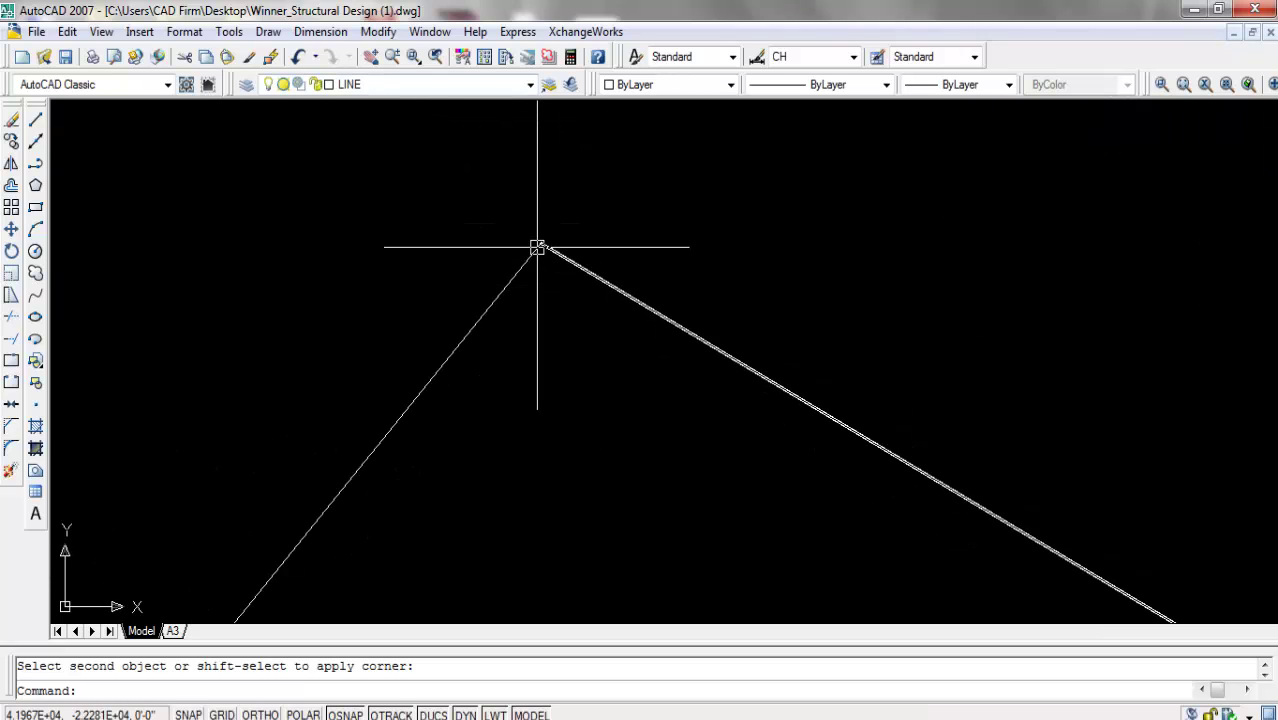
middle_drag(375, 228, 272, 215)
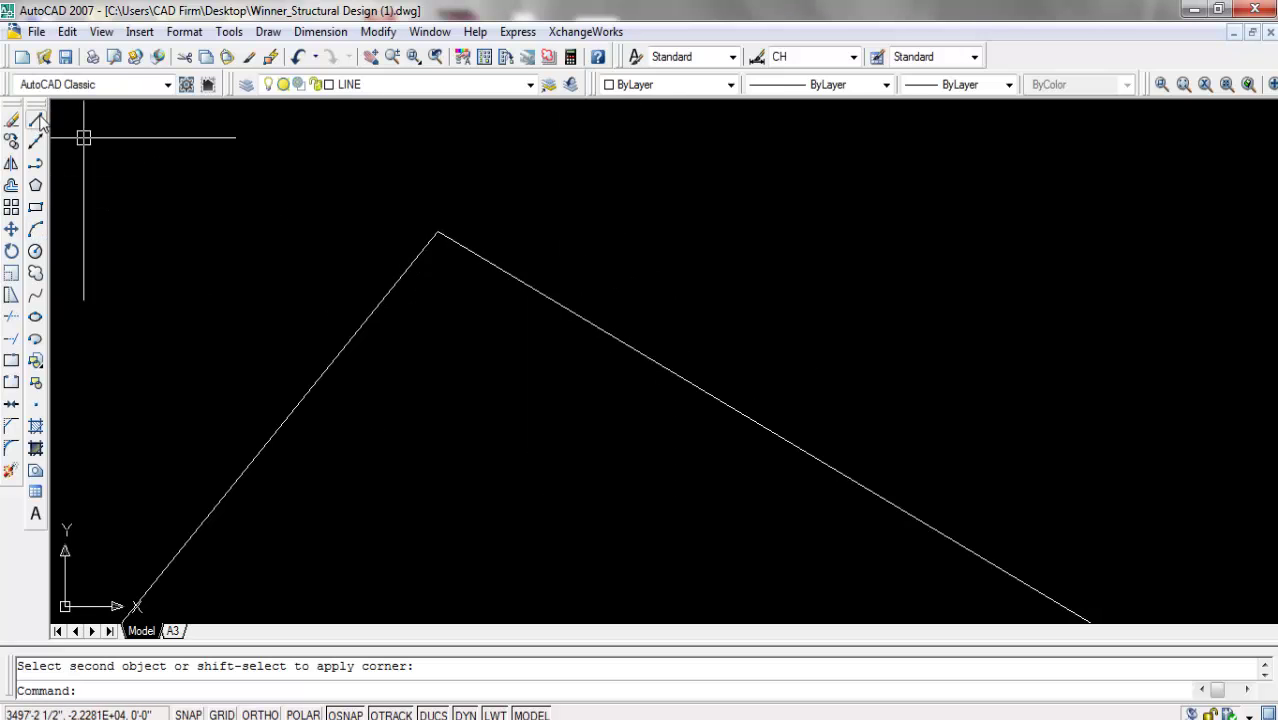
middle_drag(601, 268, 552, 295)
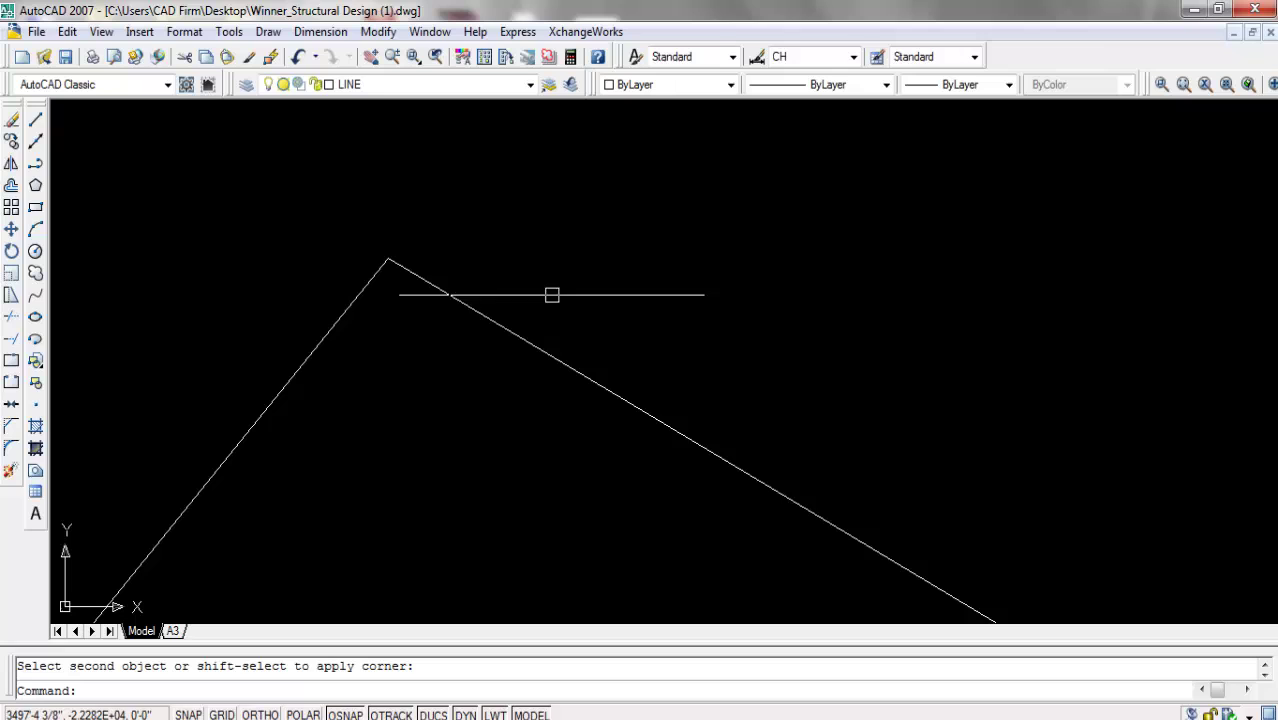
Fillet the corner between the two slanted lines with a radius of 12'.
click(10, 450)
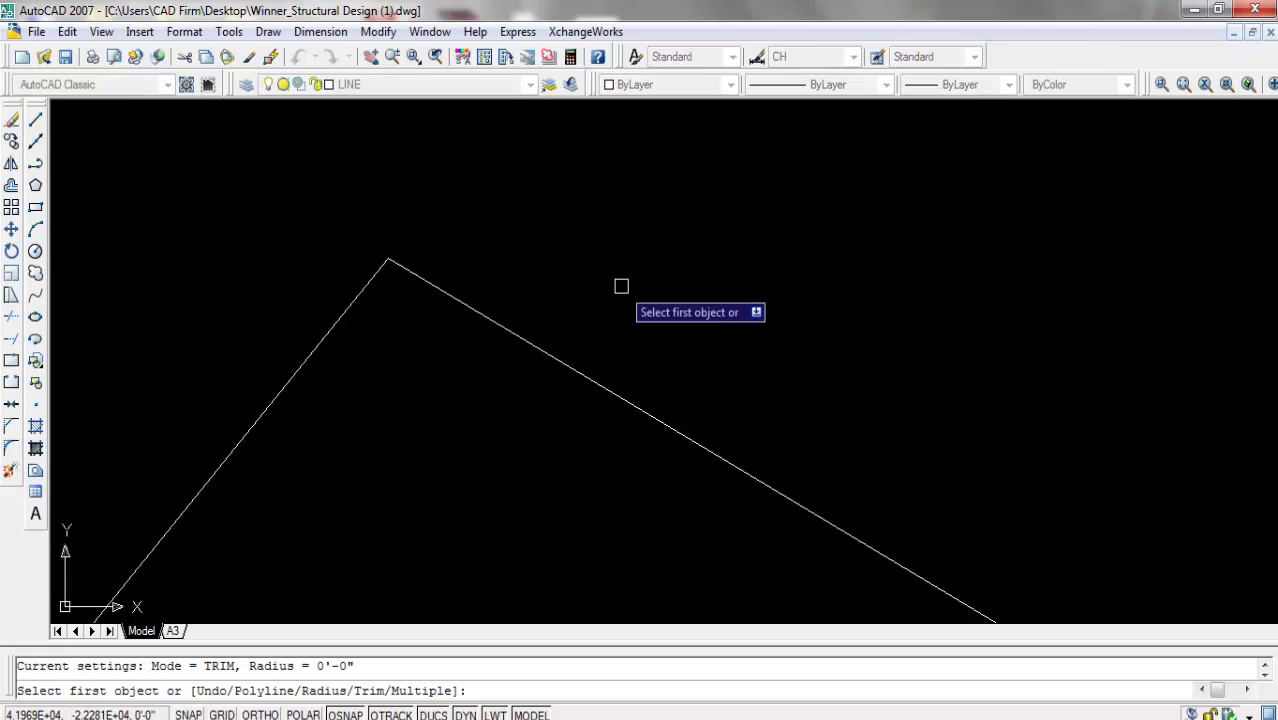
right_click(514, 292)
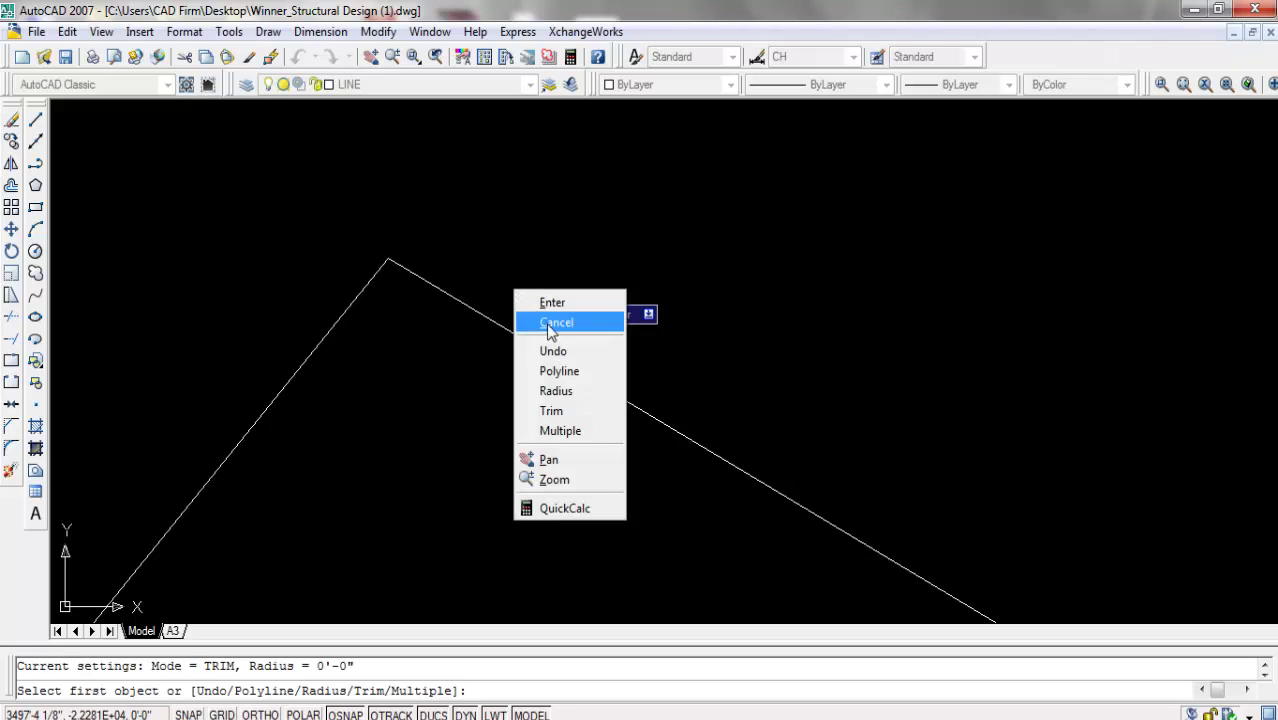
click(556, 391)
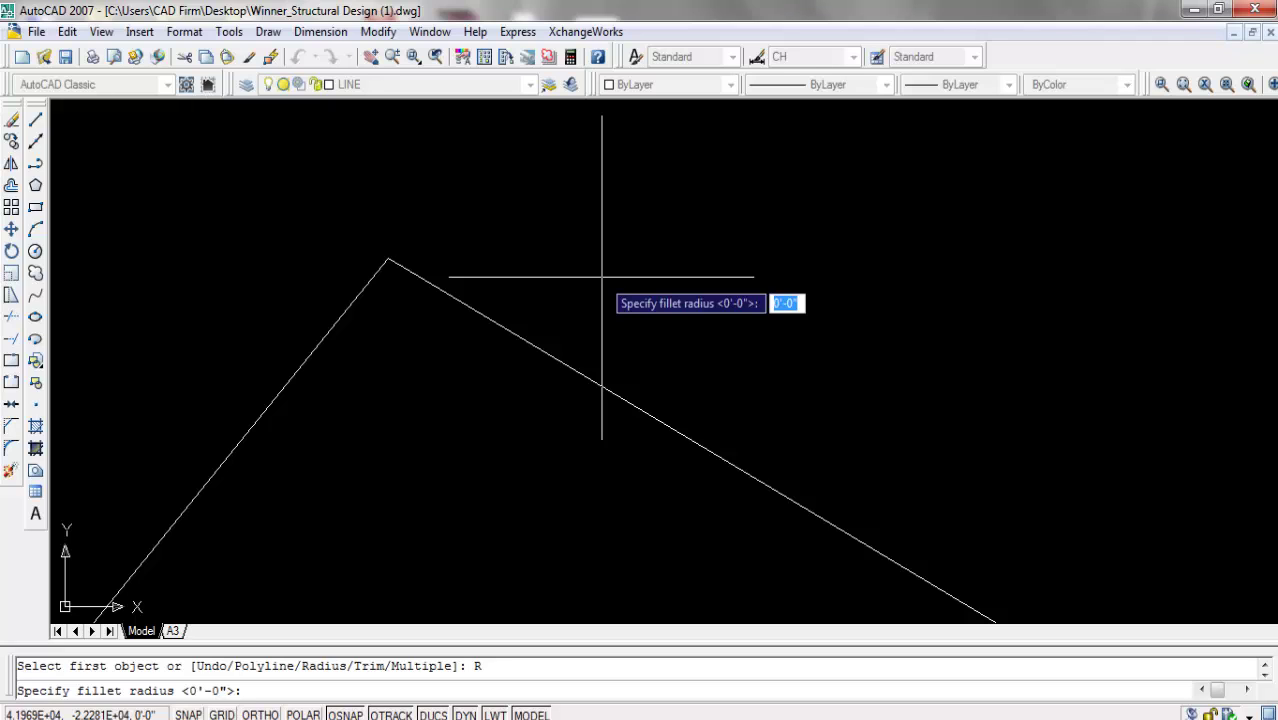
text(12)
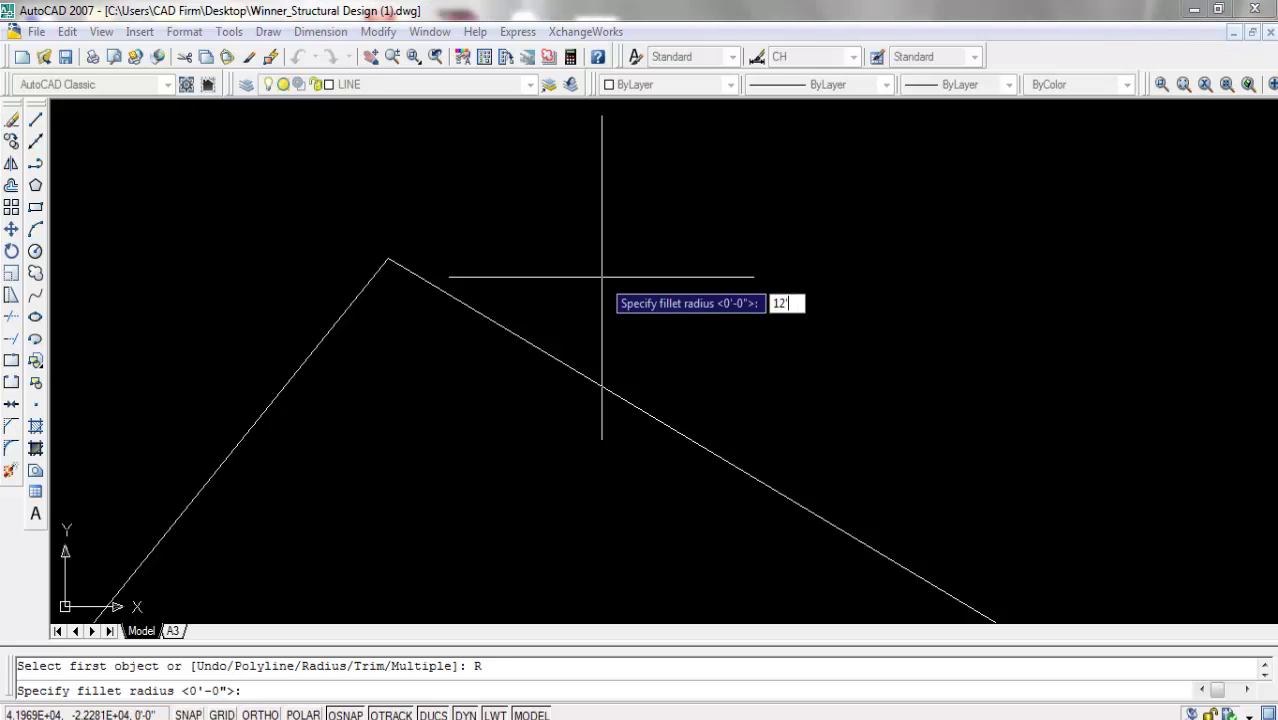
text(')
key(Return)
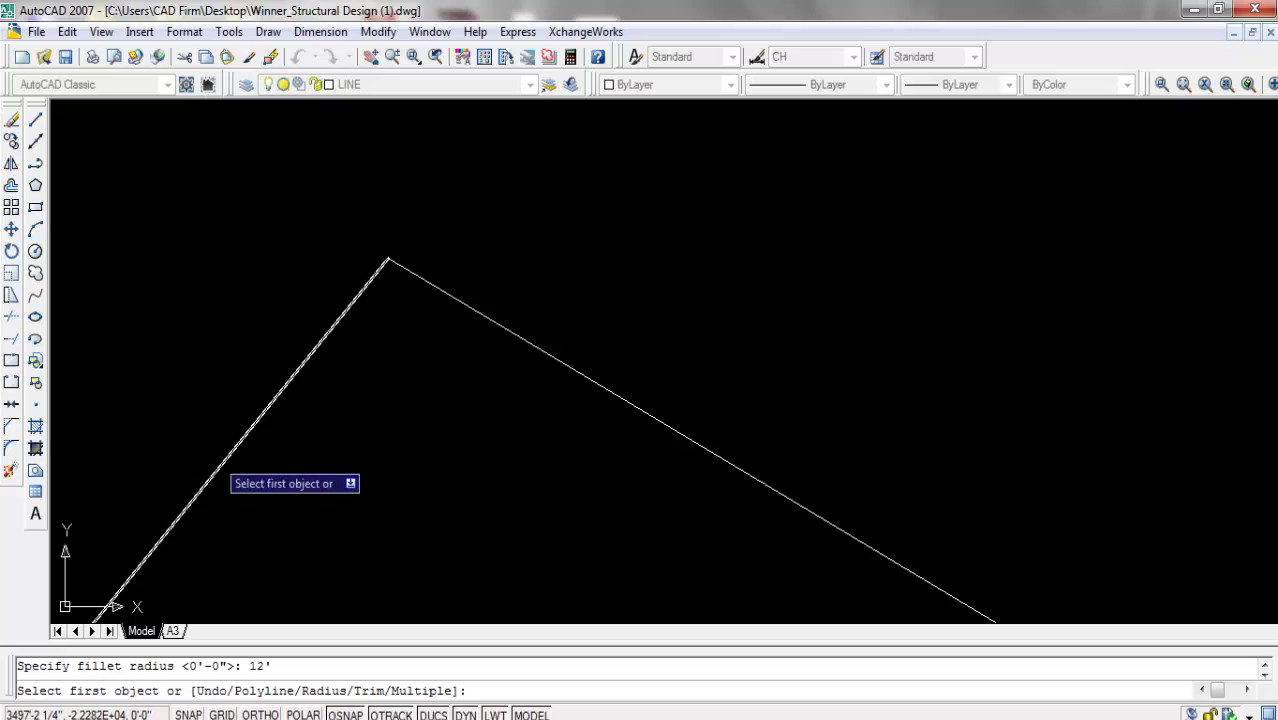
click(225, 466)
click(619, 387)
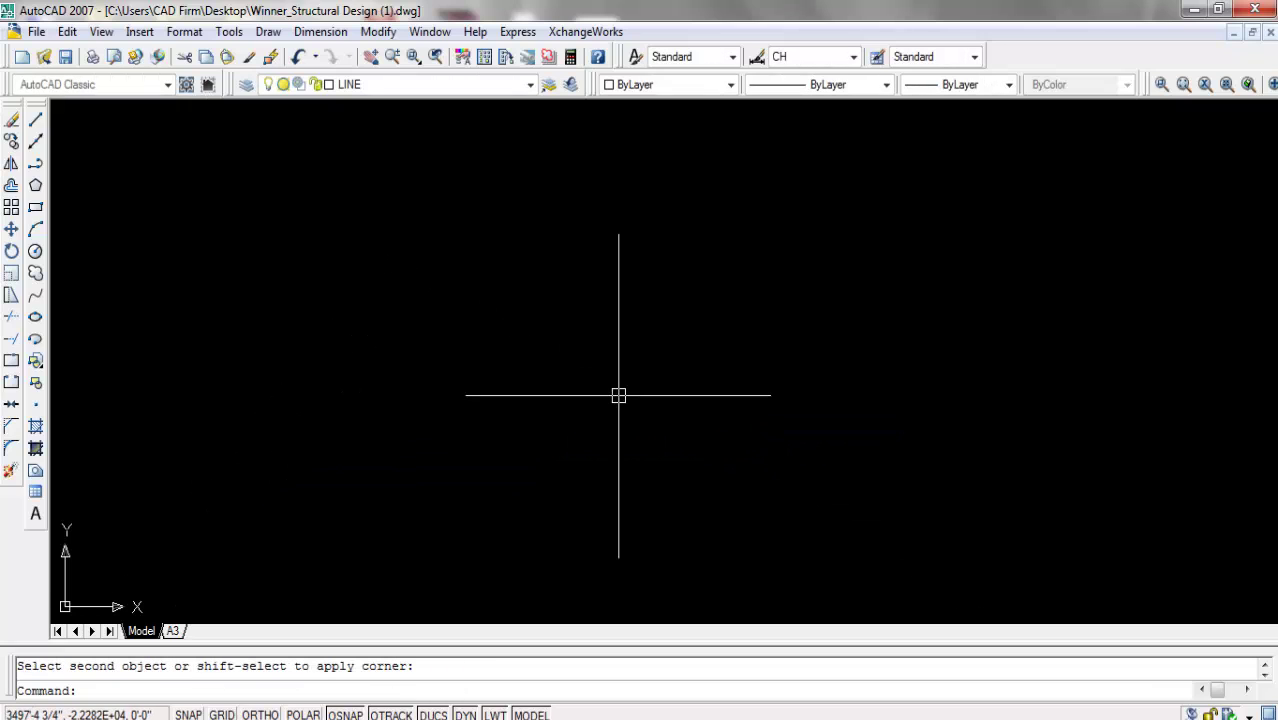
scroll(603, 300, down, 4)
scroll(631, 324, up, 5)
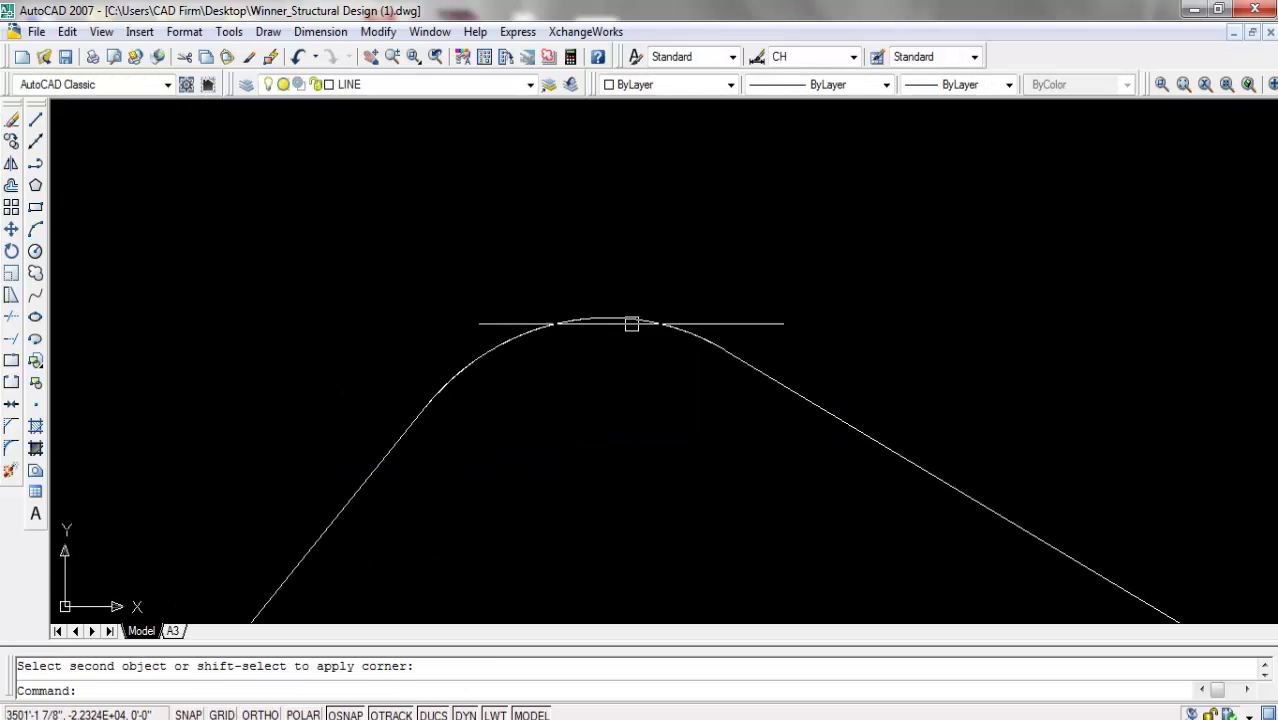
Add a radius dimension to the fillet arc, with its text placed outside the curve.
click(320, 31)
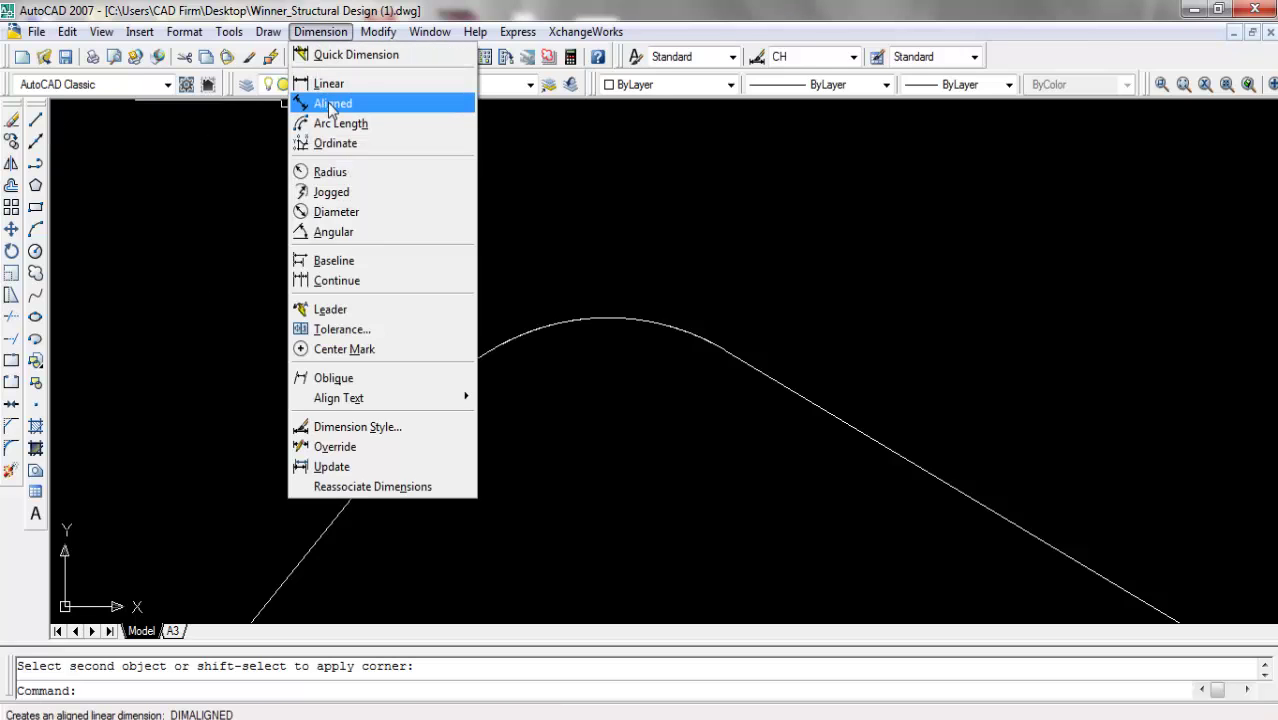
click(320, 173)
click(519, 330)
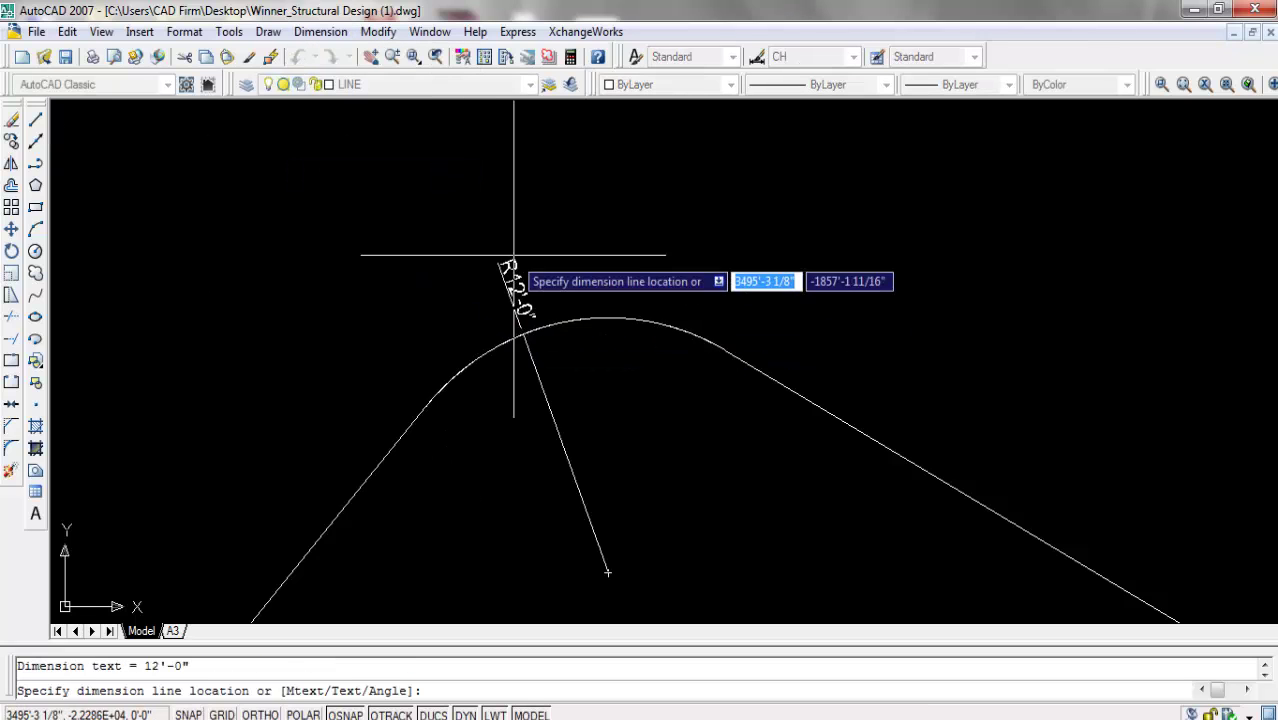
scroll(676, 277, up, 2)
scroll(300, 402, down, 8)
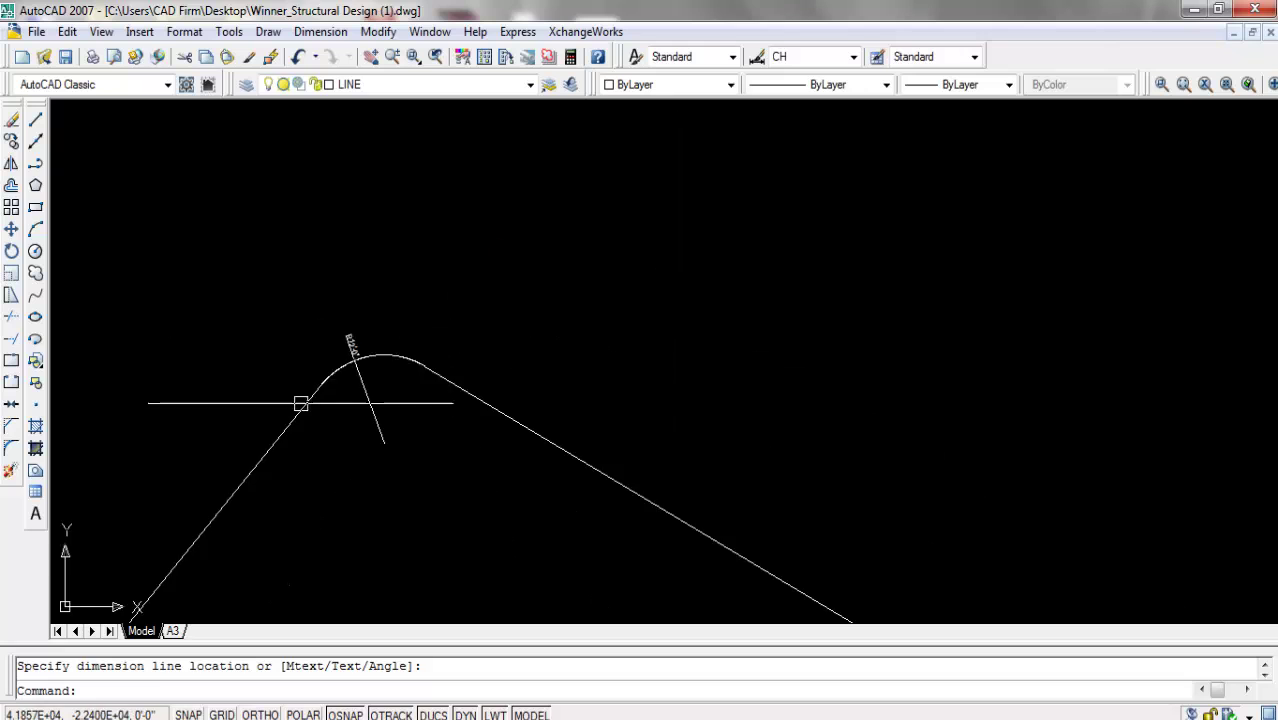
scroll(865, 398, up, 5)
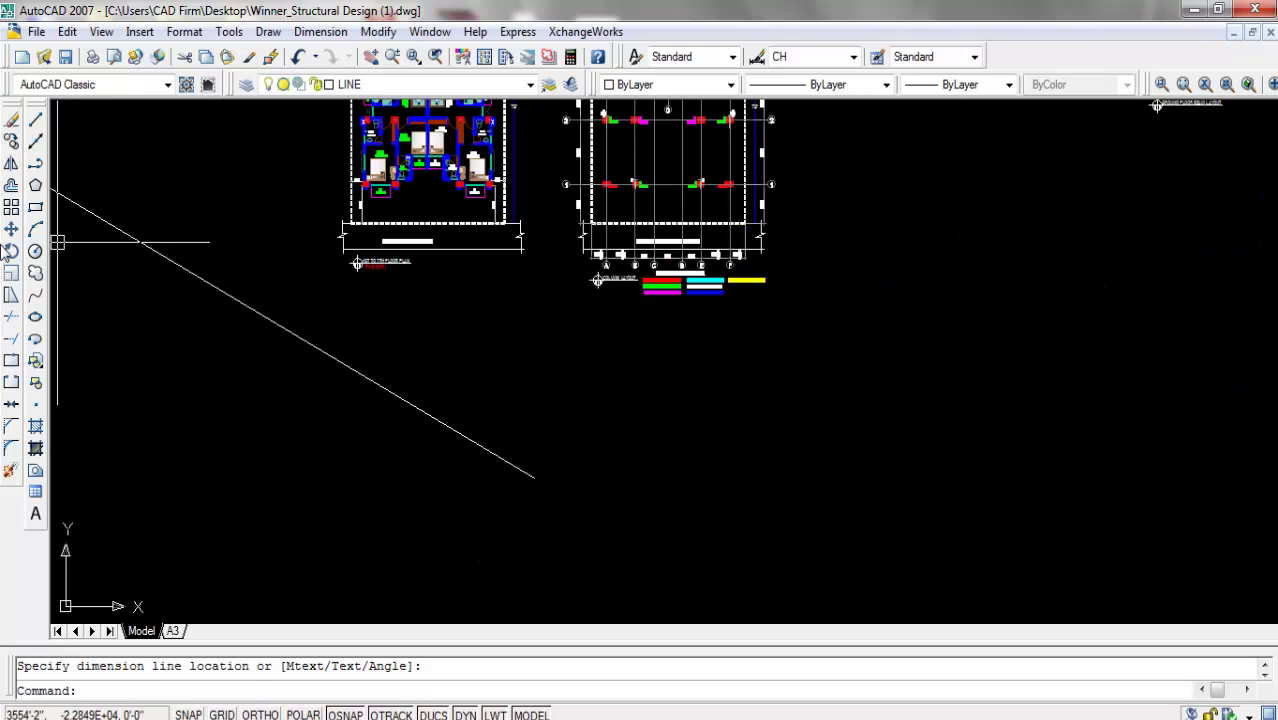
click(35, 120)
click(661, 413)
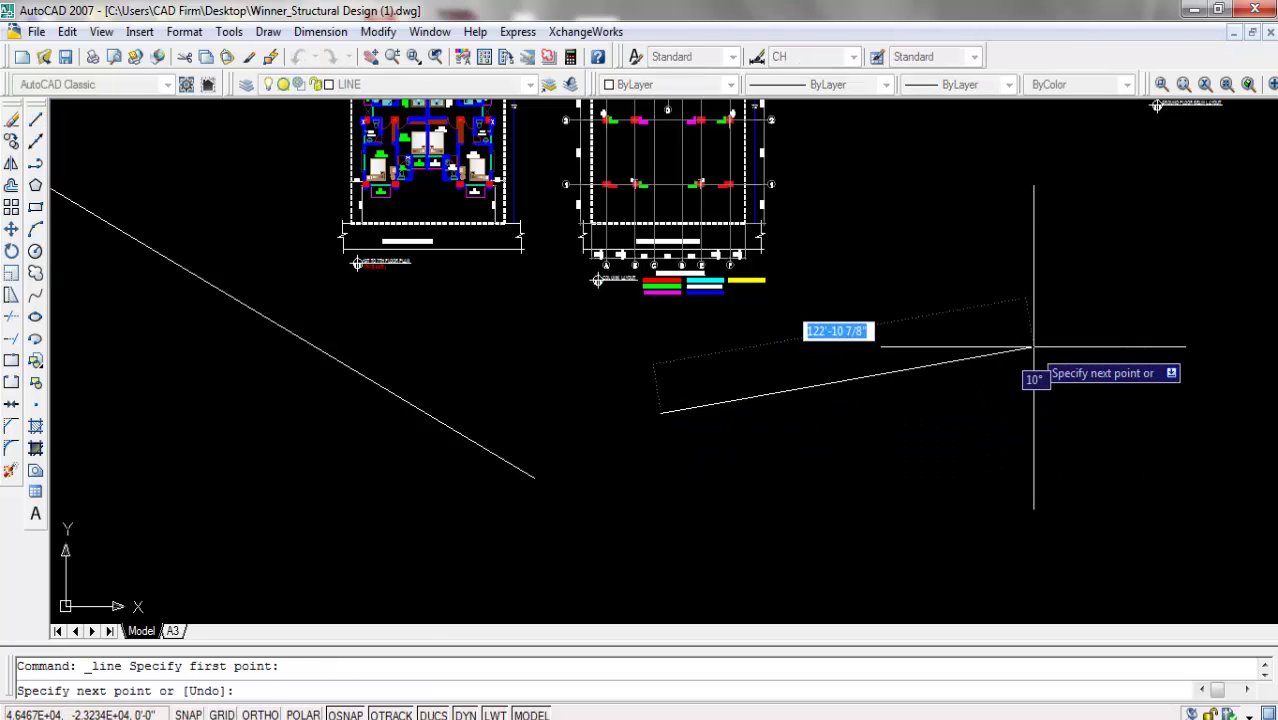
key(Return)
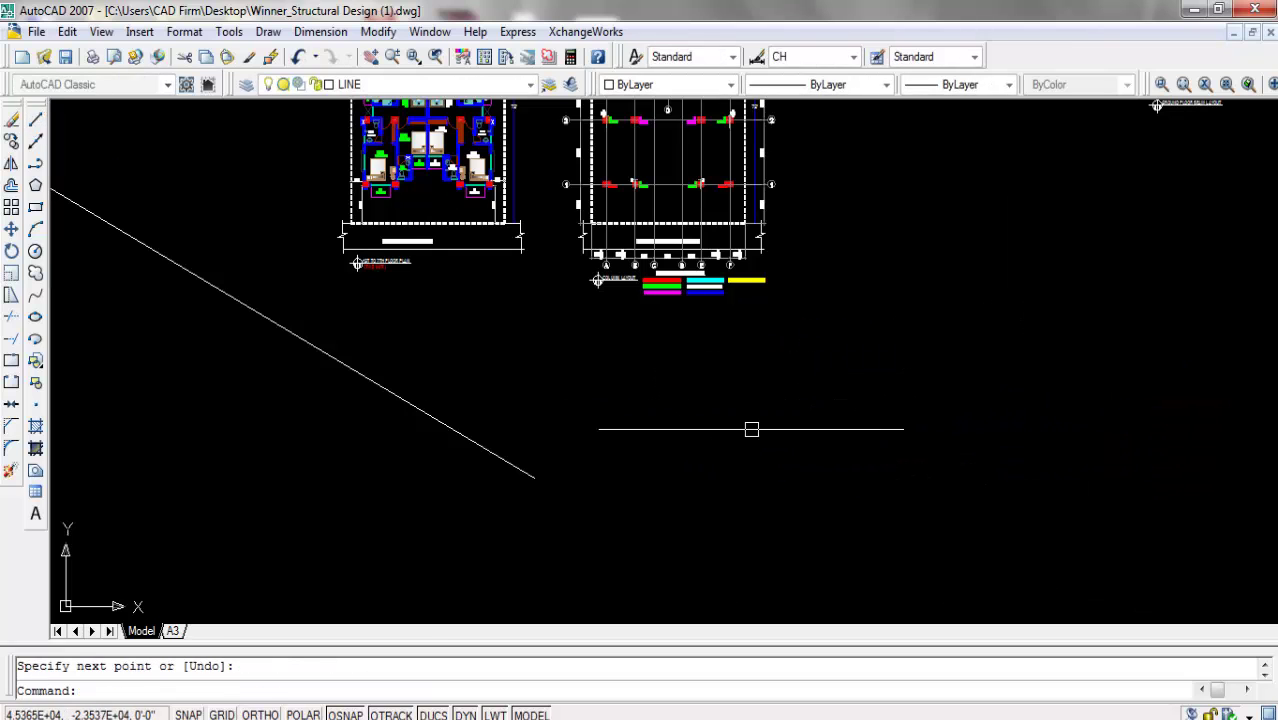
key(Return)
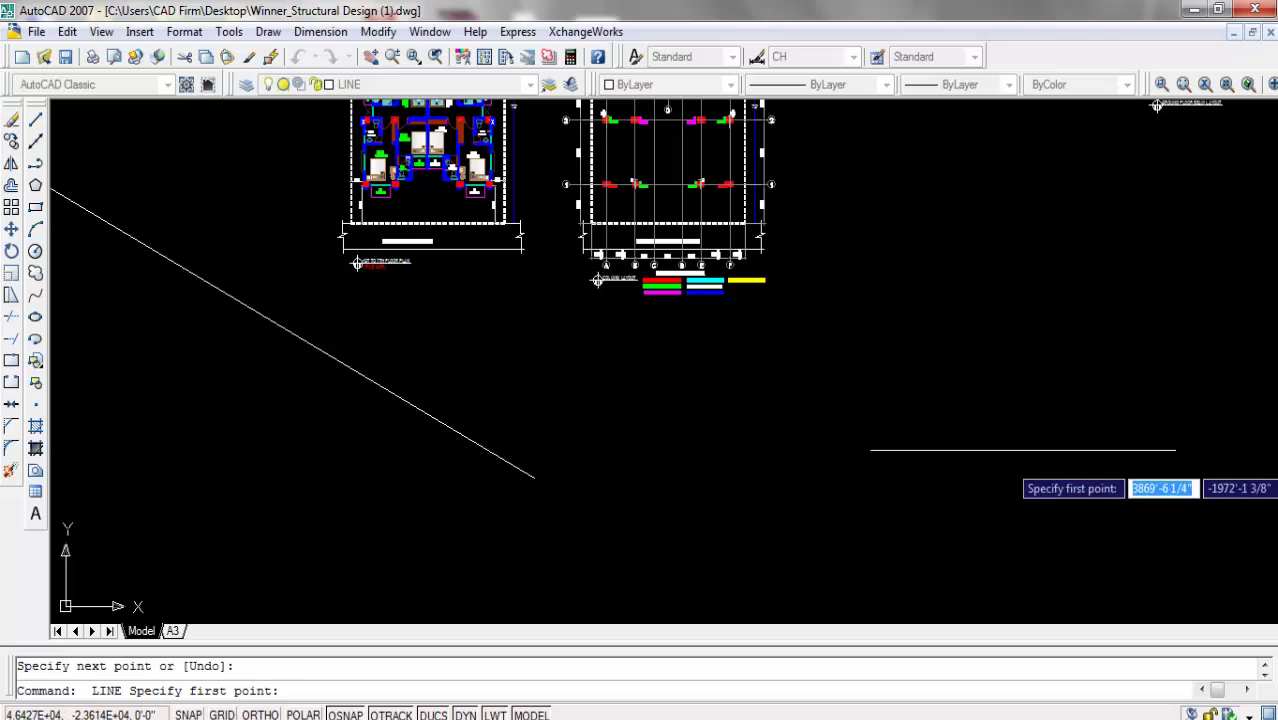
click(966, 432)
key(Return)
key(Return)
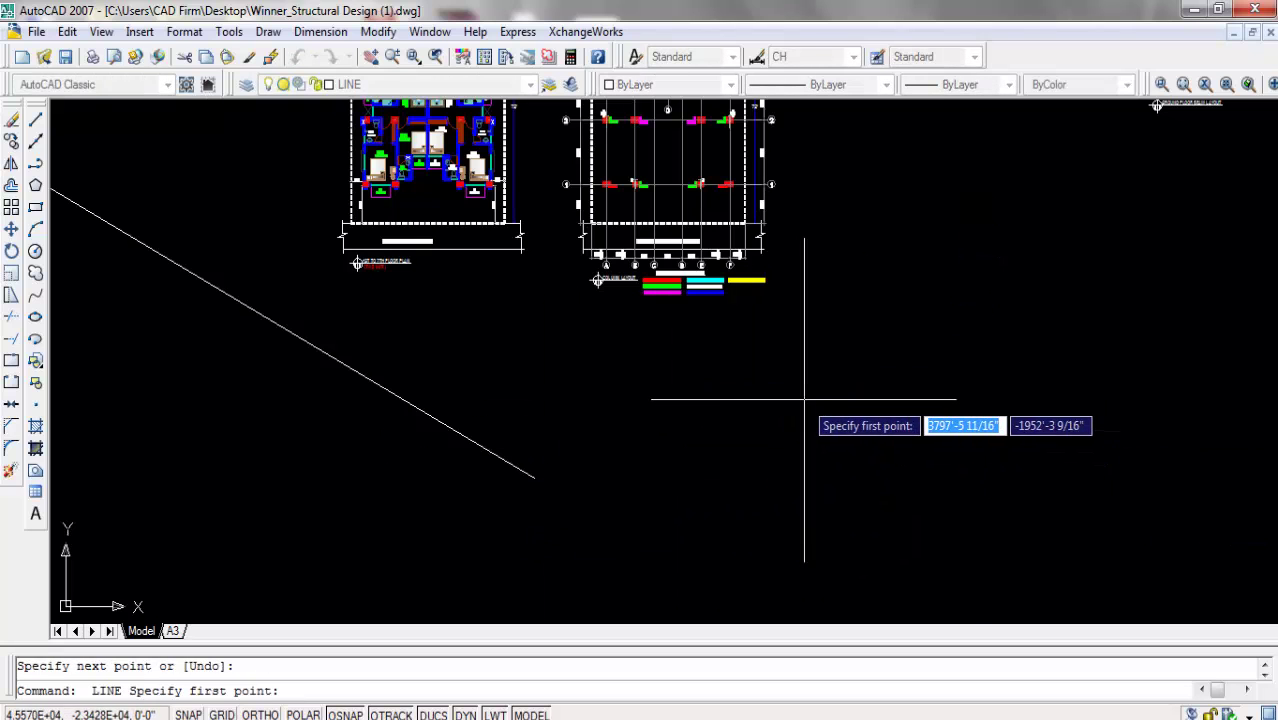
key(Escape)
scroll(280, 393, down, 2)
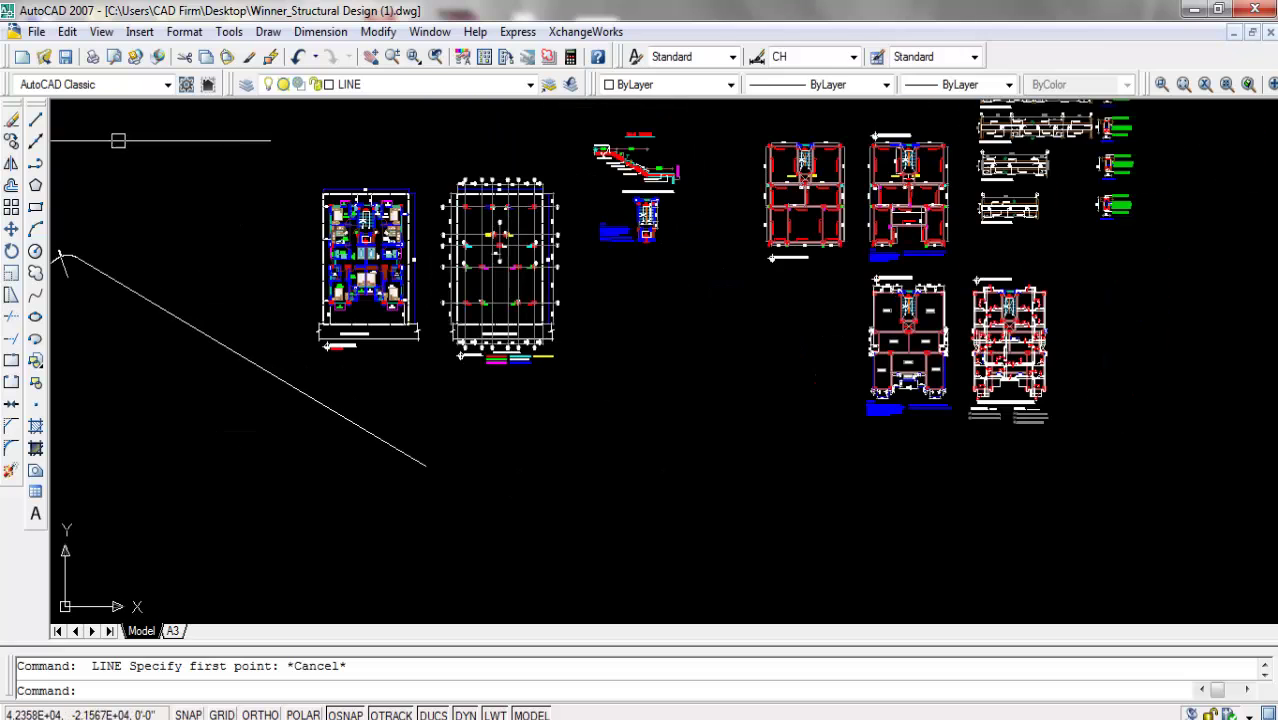
Draw a horizontal line about 185' long below the drawings, right of the filleted lines, with Ortho on.
click(33, 120)
click(514, 530)
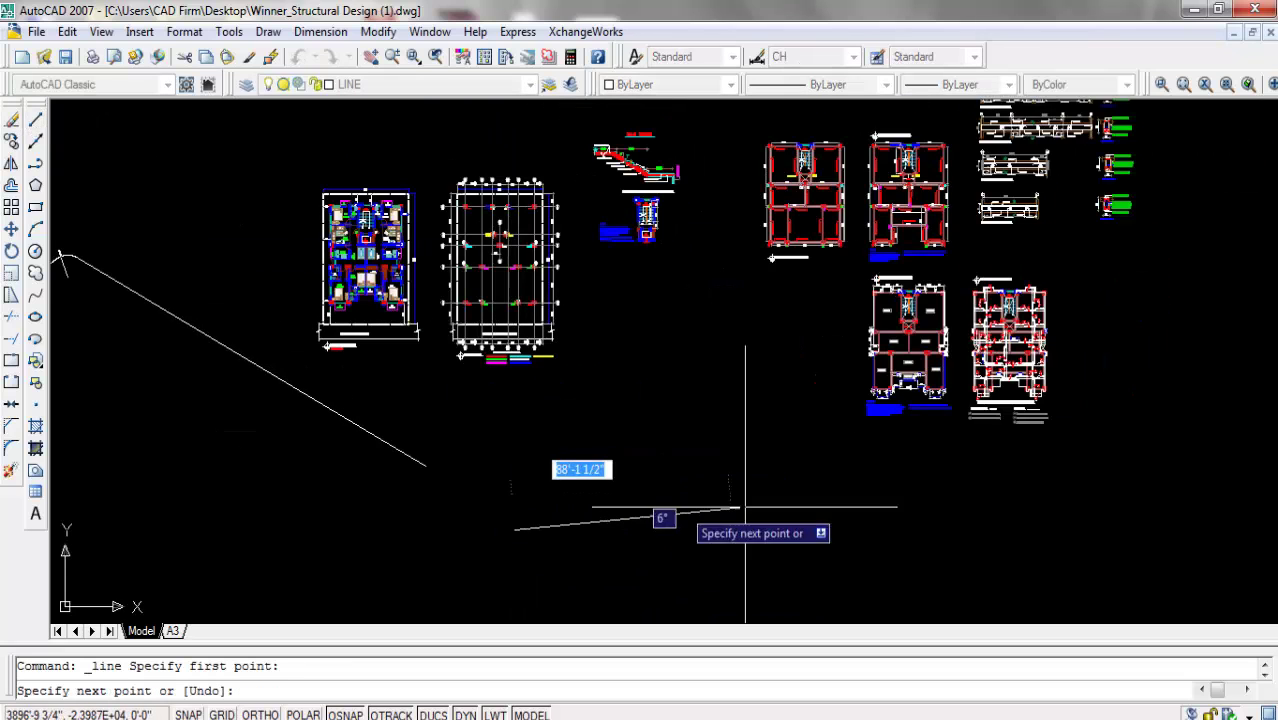
key(F8)
click(830, 548)
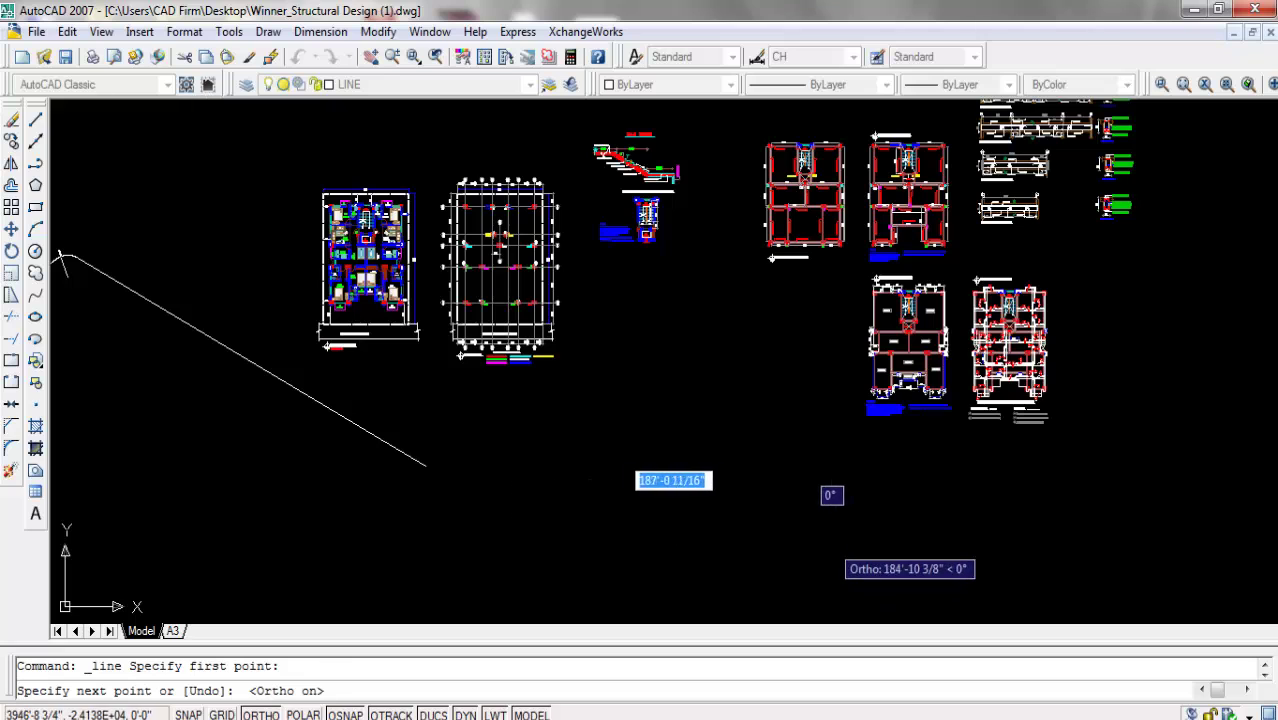
key(Return)
Draw a separate vertical line to the lower right of the horizontal line.
scroll(510, 180, down, 4)
scroll(820, 460, up, 3)
key(space)
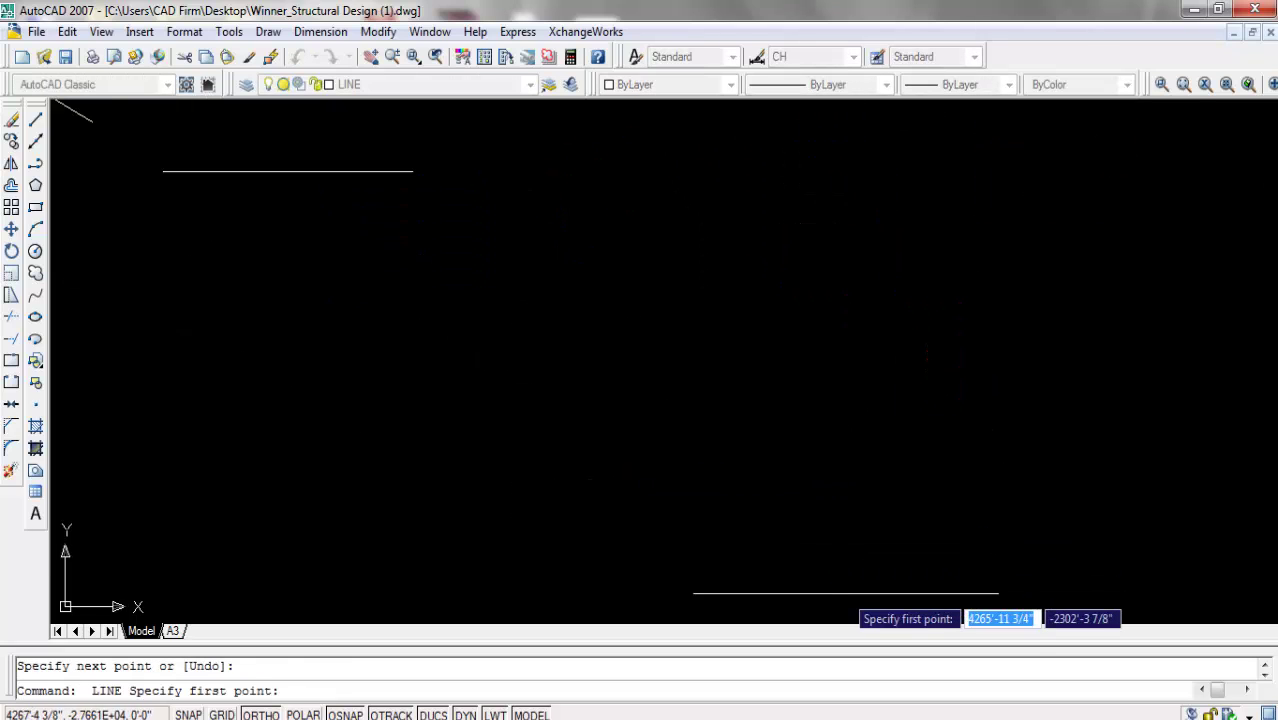
scroll(846, 590, down, 2)
click(846, 590)
click(845, 390)
key(Return)
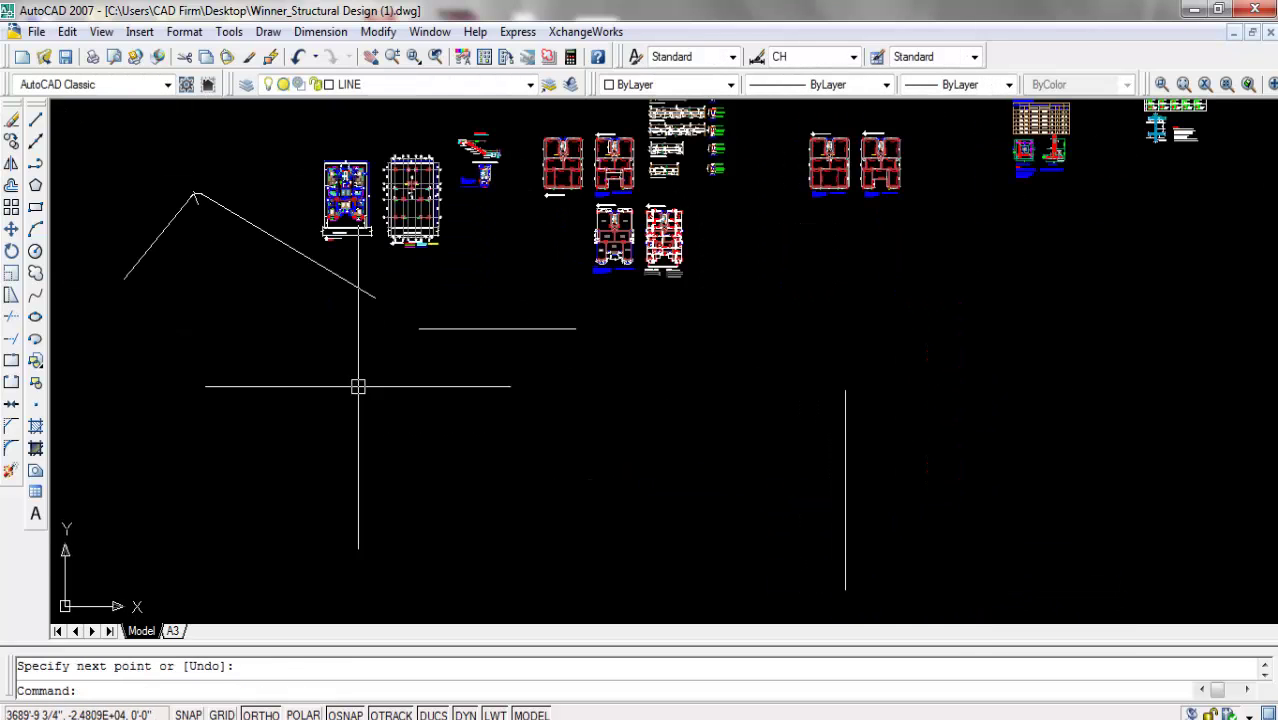
Fillet the horizontal line and the vertical line with the 12' radius to join them at a rounded corner.
click(11, 449)
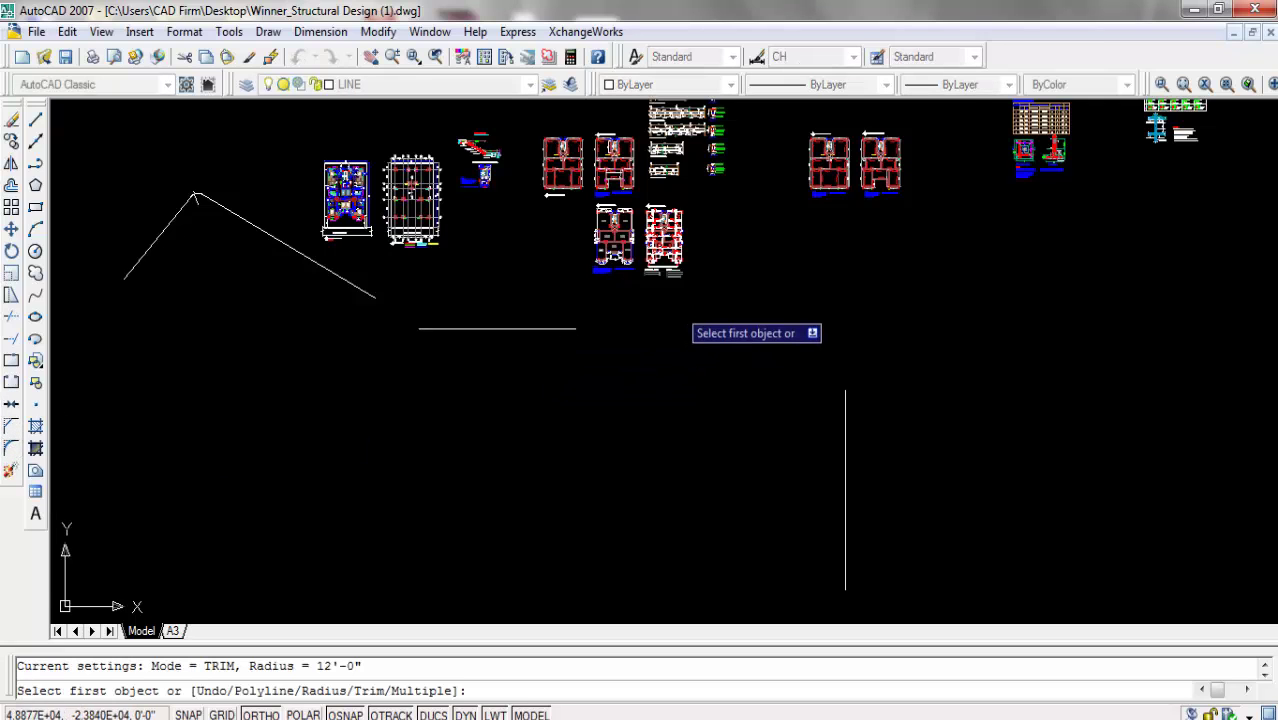
click(545, 328)
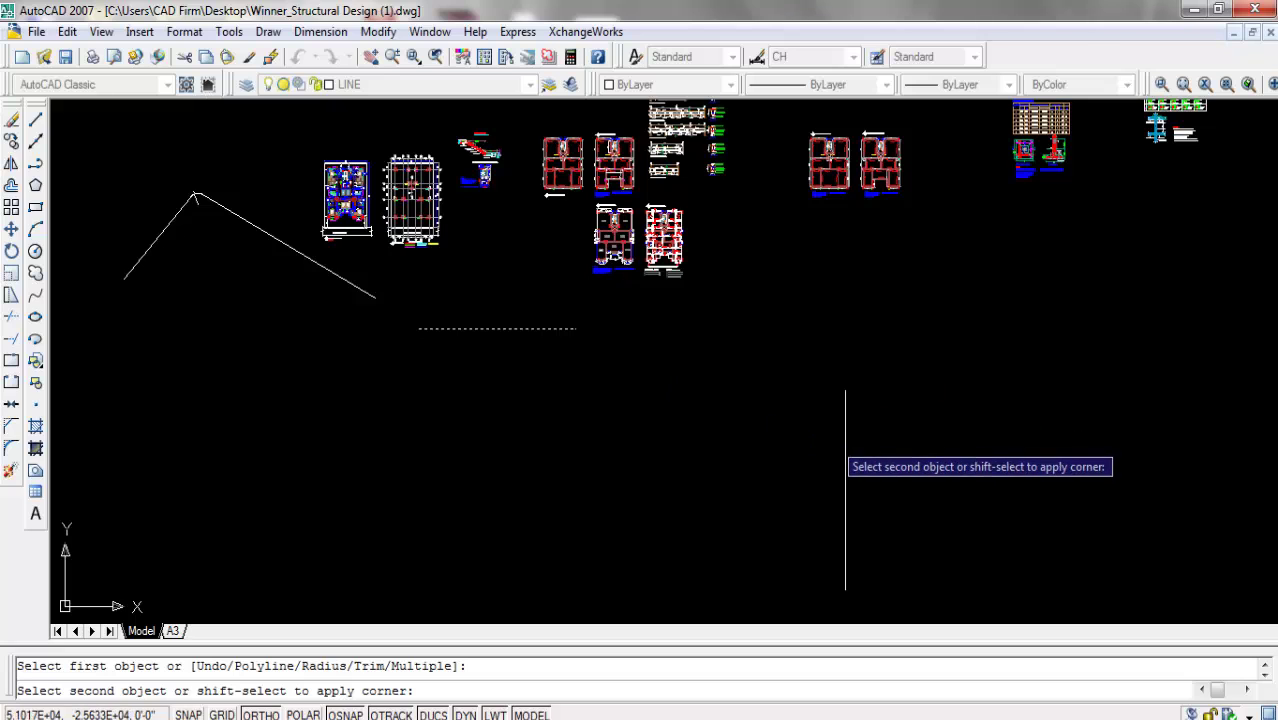
click(846, 460)
scroll(818, 318, up, 4)
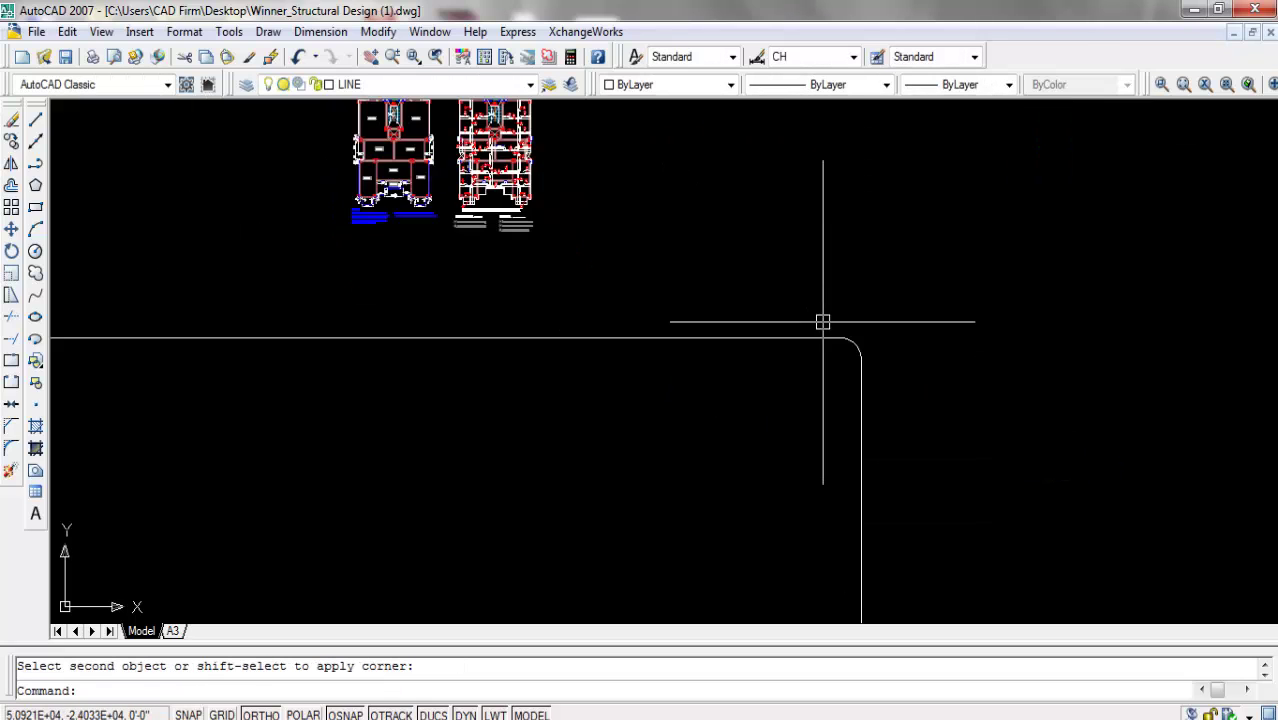
Draw a vertical line downward from the free end of the horizontal line, opposite the rounded corner.
scroll(1218, 352, down, 4)
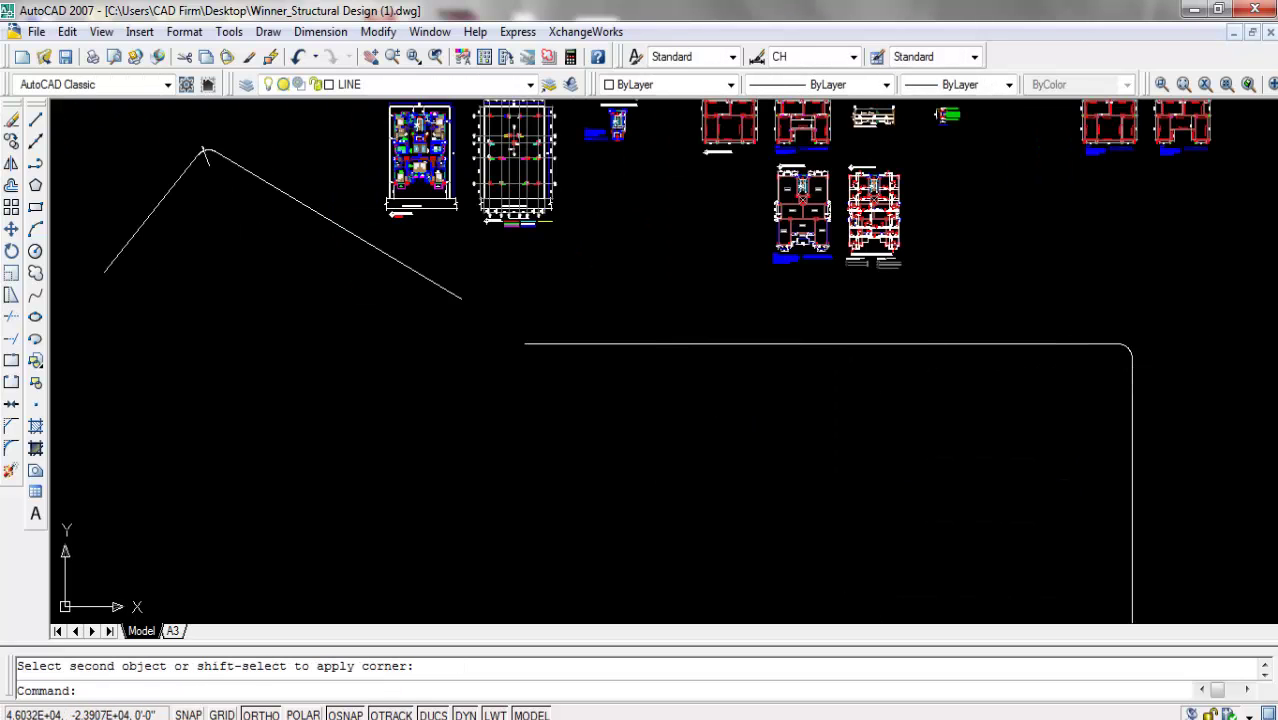
click(36, 119)
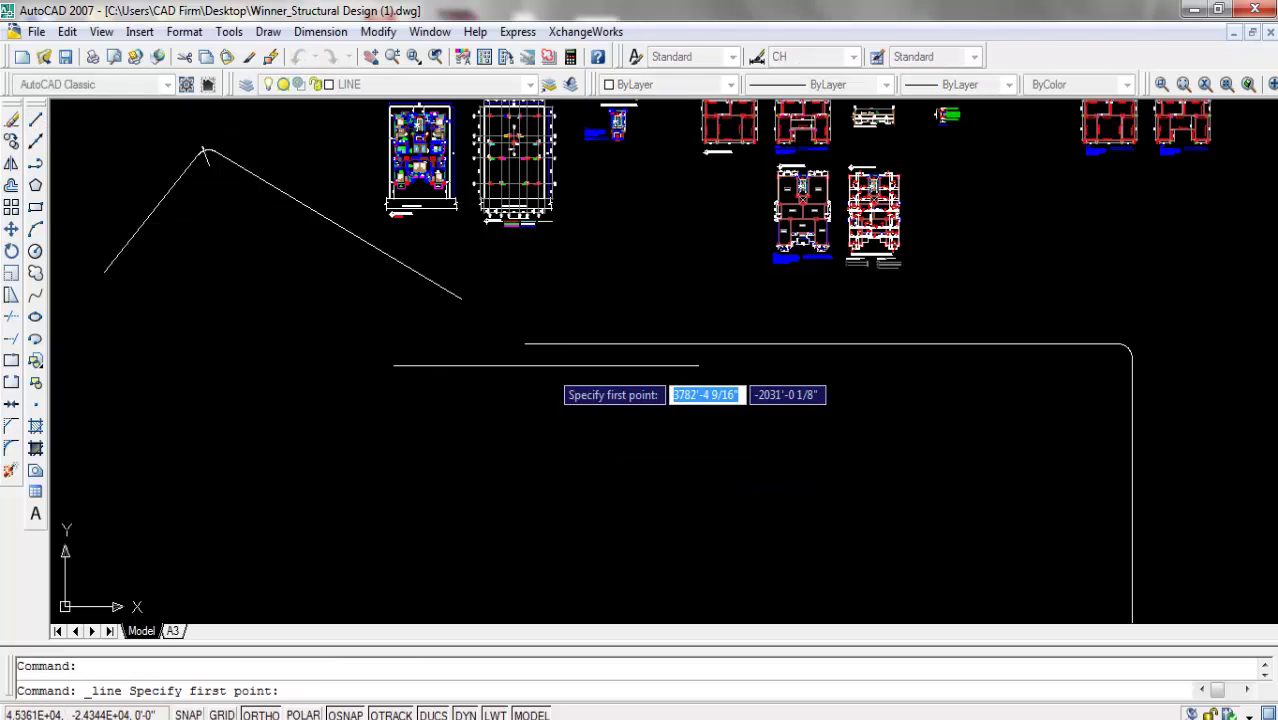
click(525, 344)
key(Return)
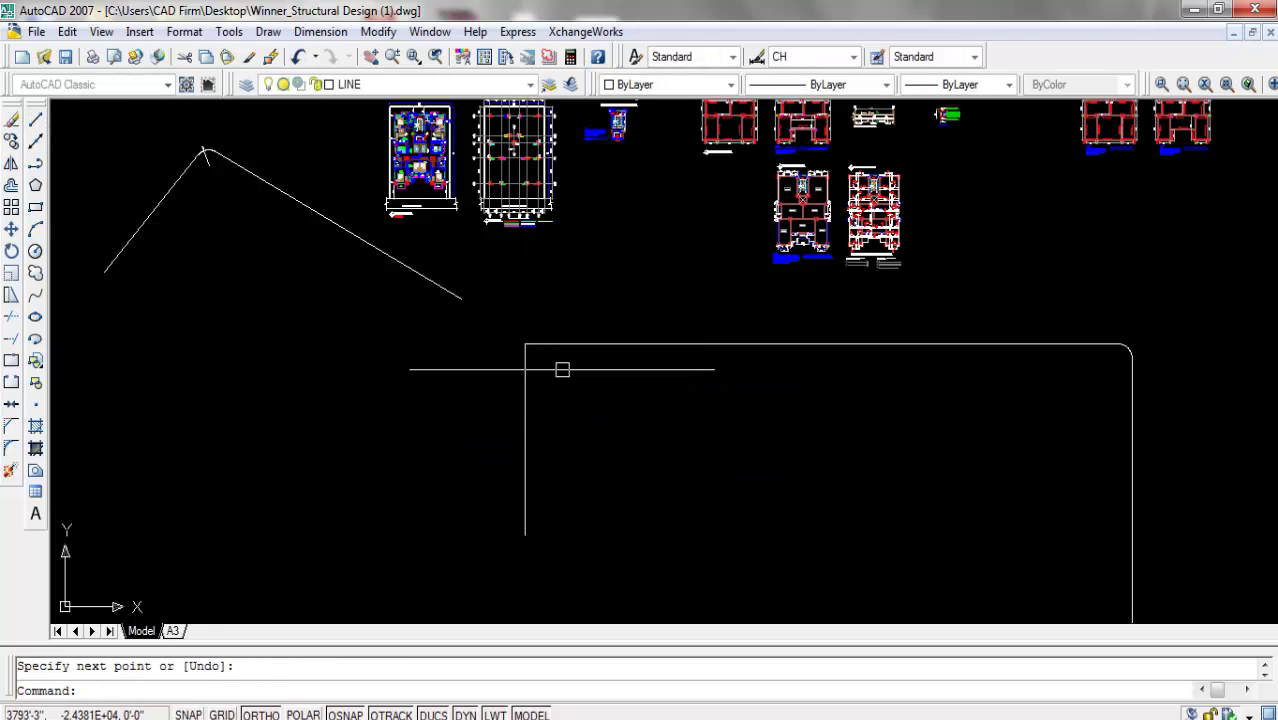
Fillet the sharp corner between the horizontal line and the new vertical line with a 15' radius.
scroll(519, 328, up, 4)
click(37, 119)
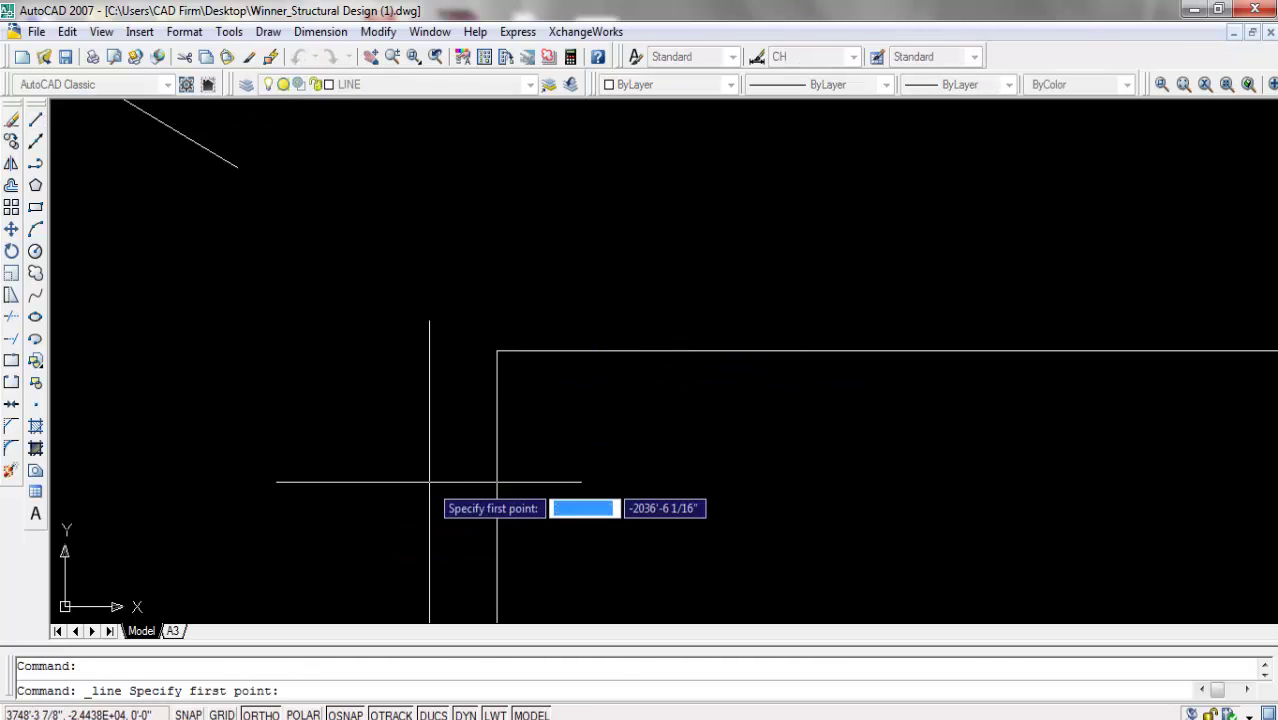
click(13, 447)
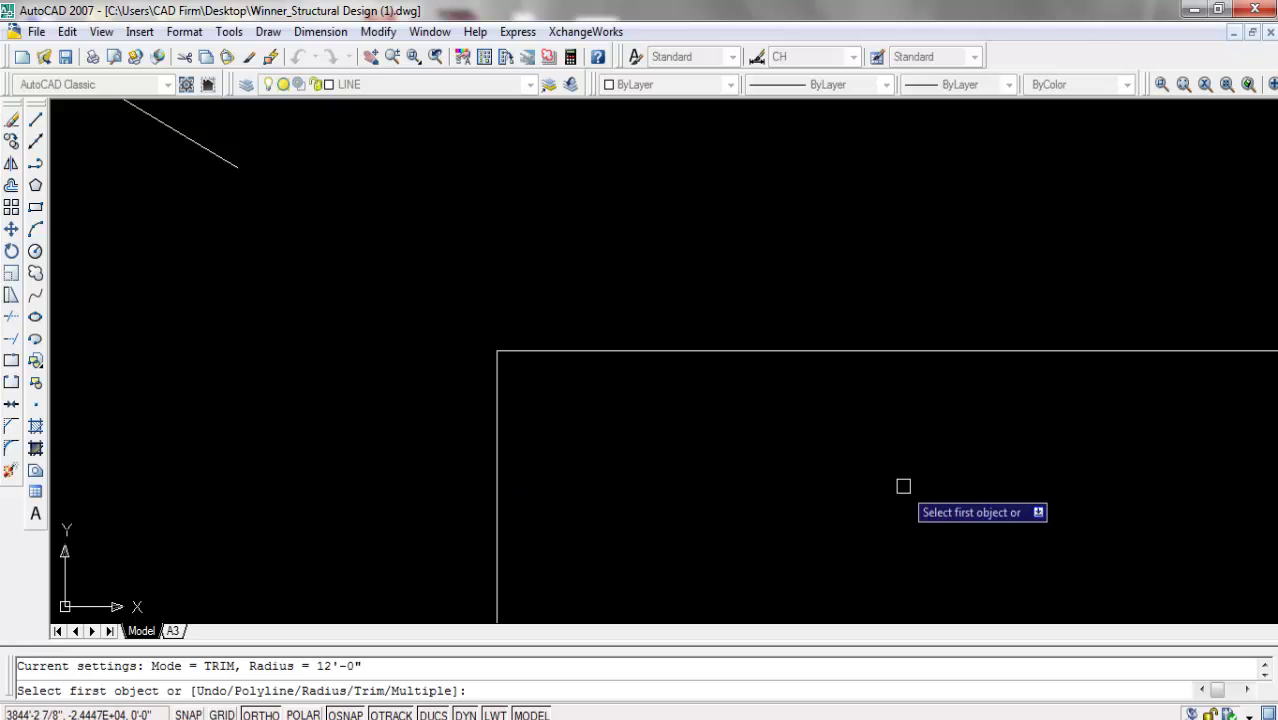
text(r)
key(Return)
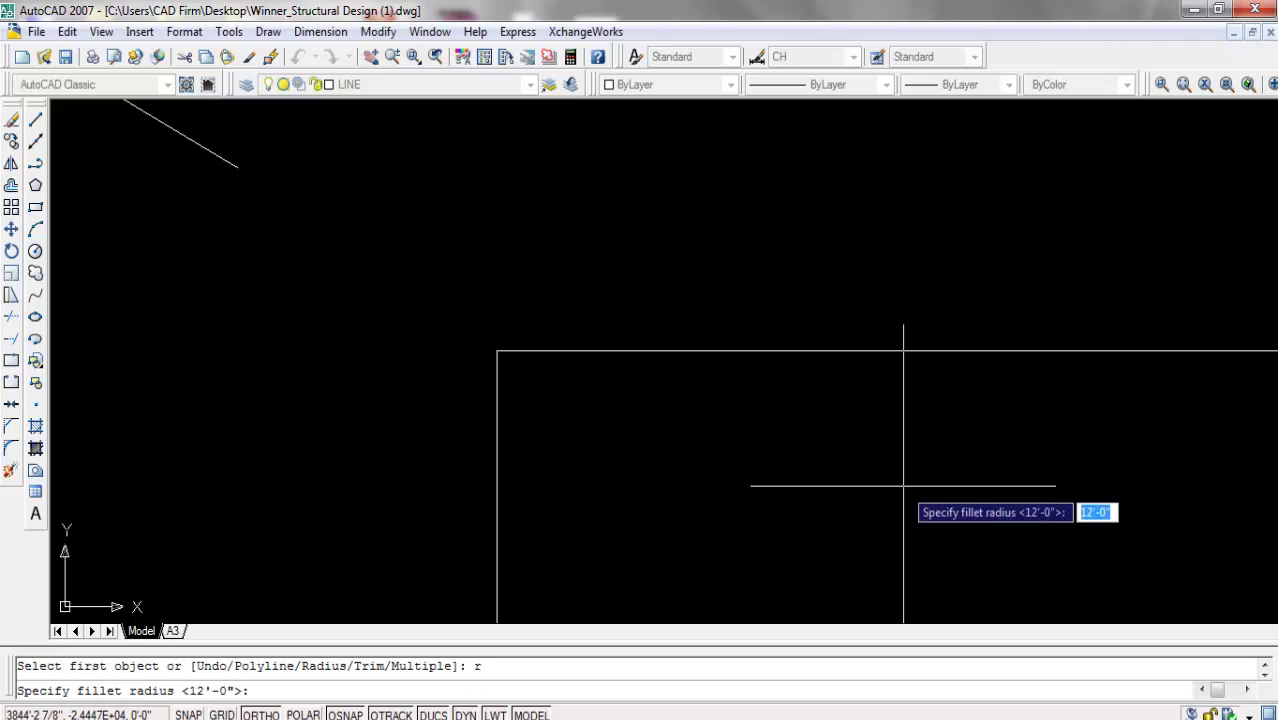
text(1)
text(5')
key(Return)
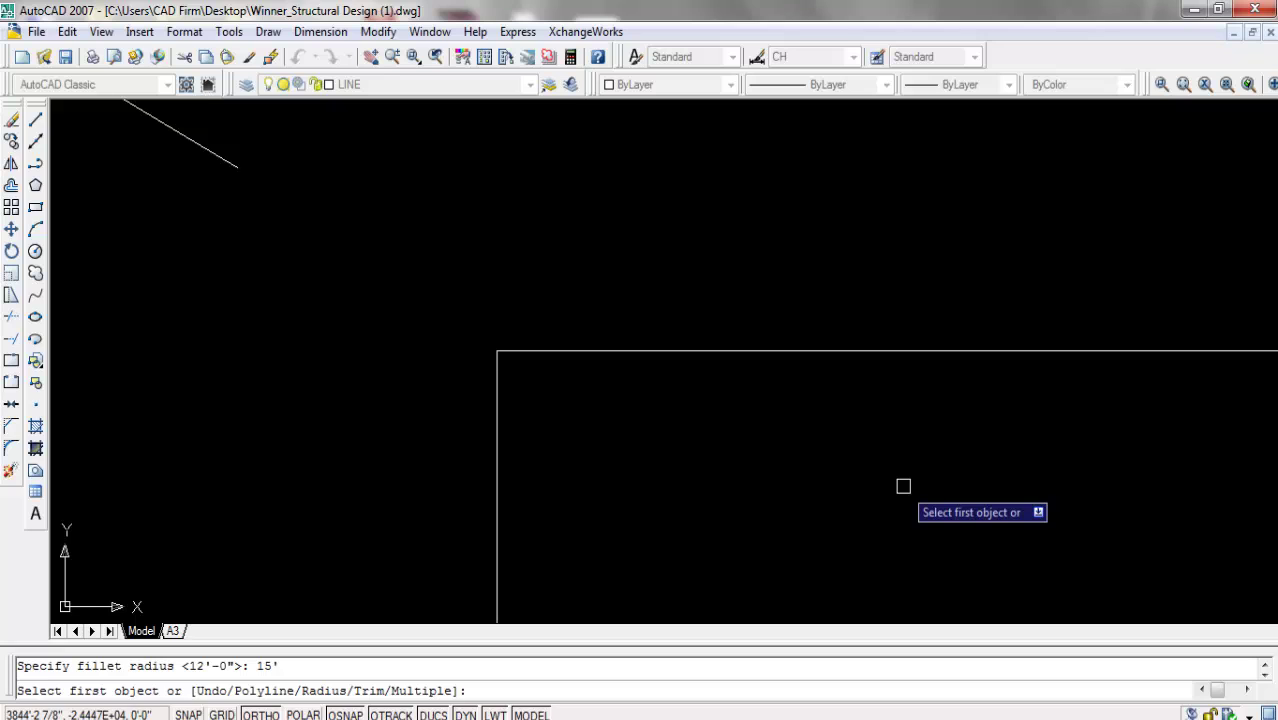
click(700, 350)
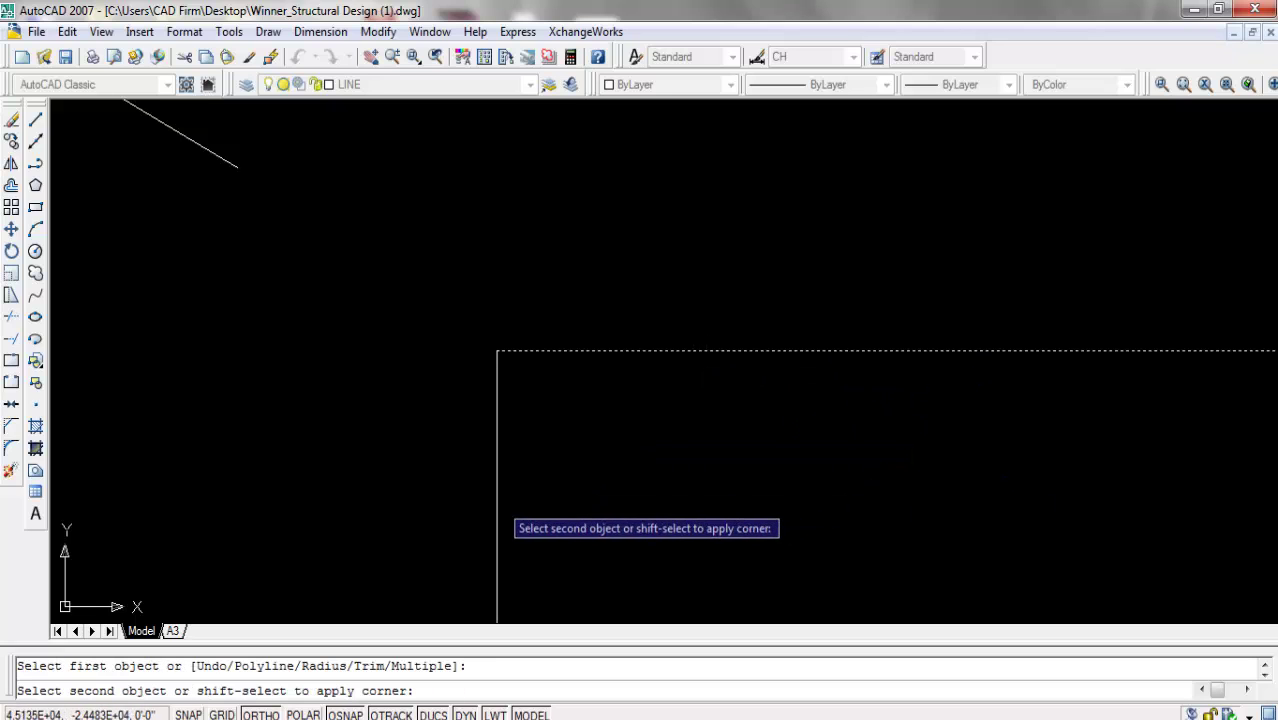
click(497, 498)
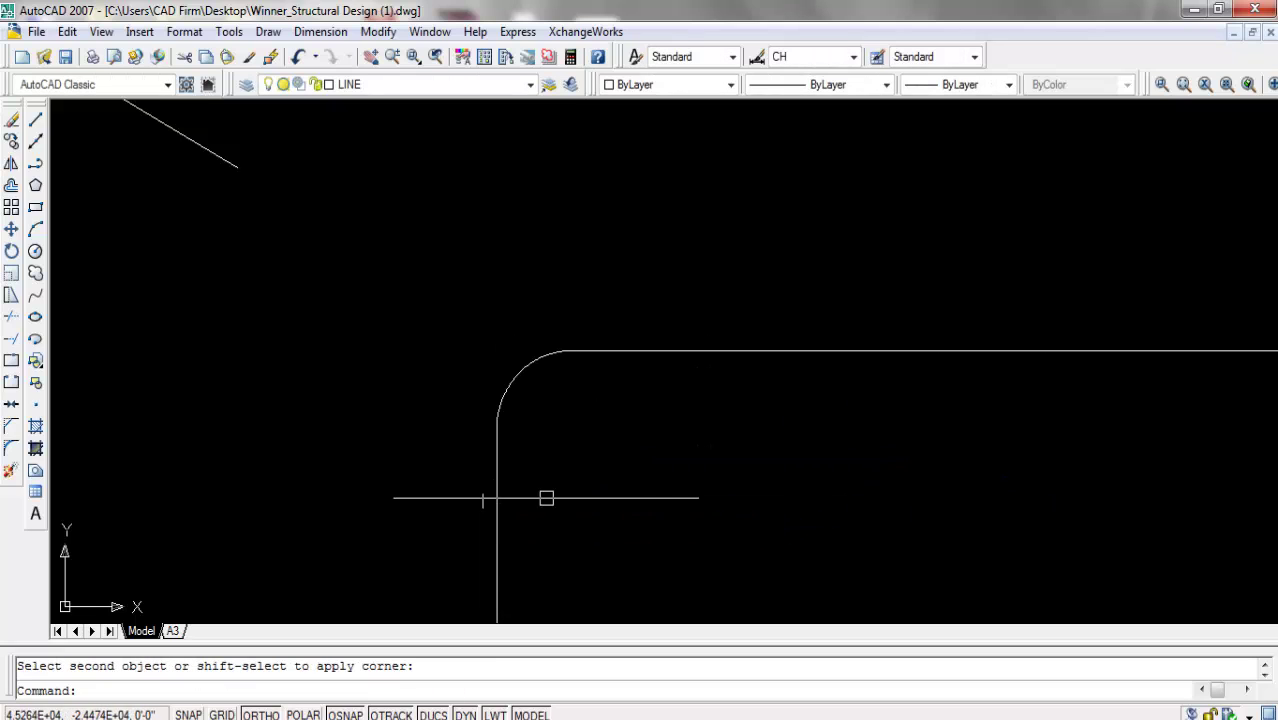
Draw a horizontal and a vertical construction line from the ends of the 15' fillet arc, crossing beyond the corner.
click(35, 118)
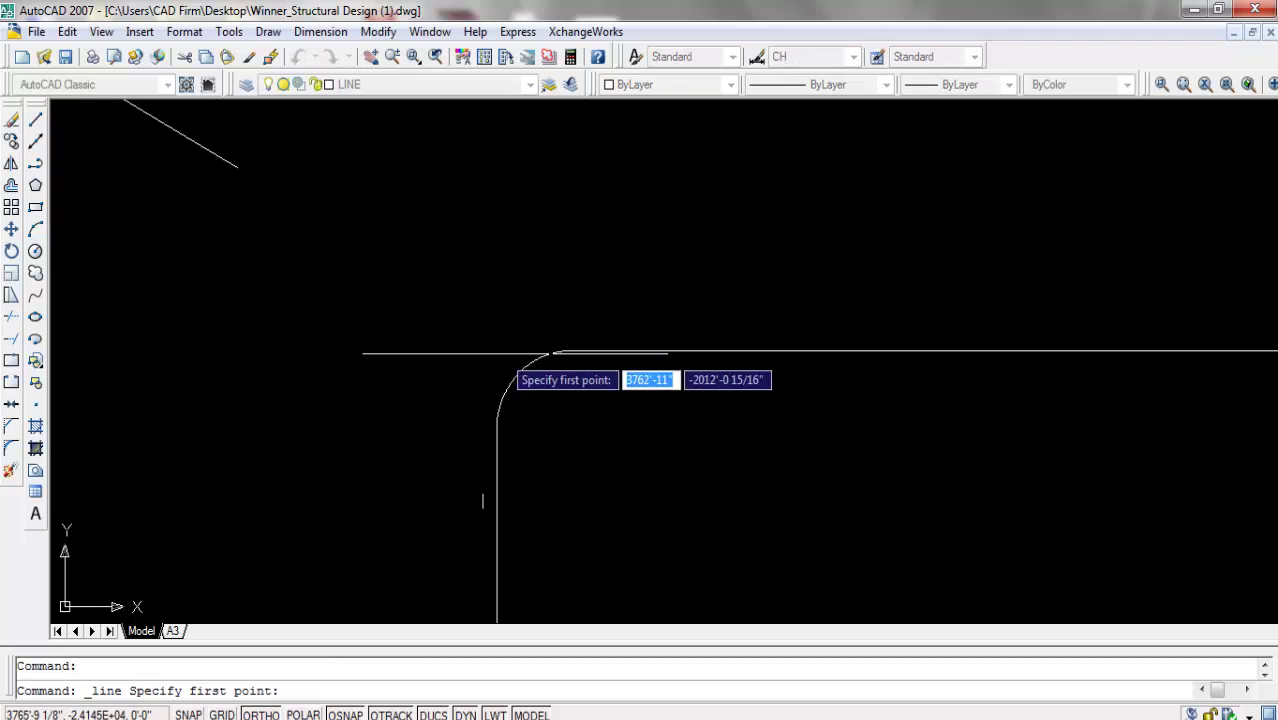
click(555, 351)
click(348, 355)
key(Return)
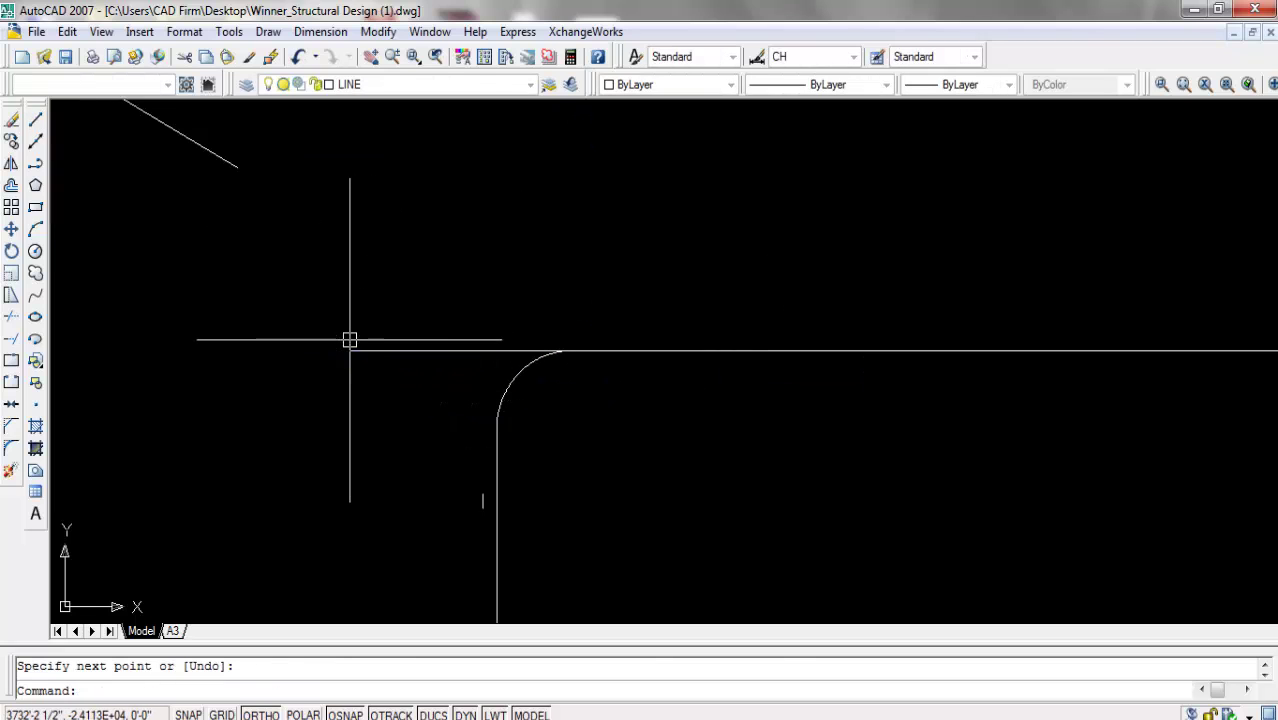
key(Return)
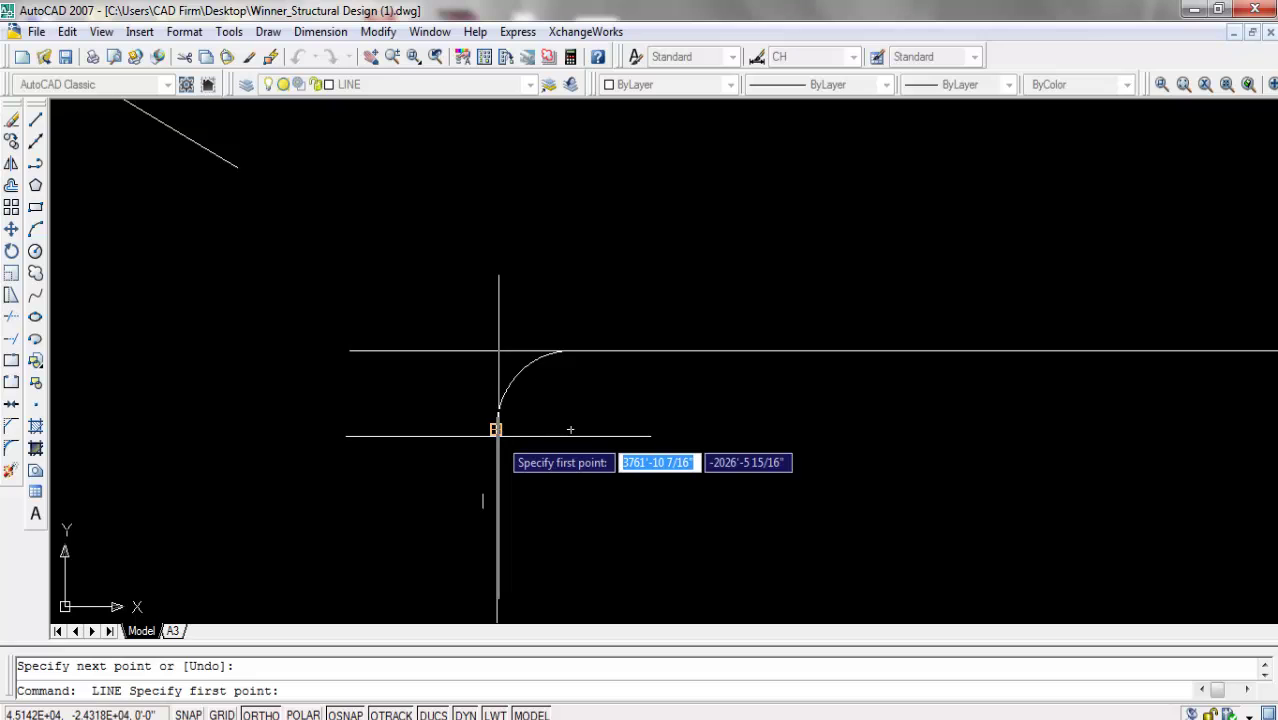
click(497, 428)
click(497, 280)
key(Return)
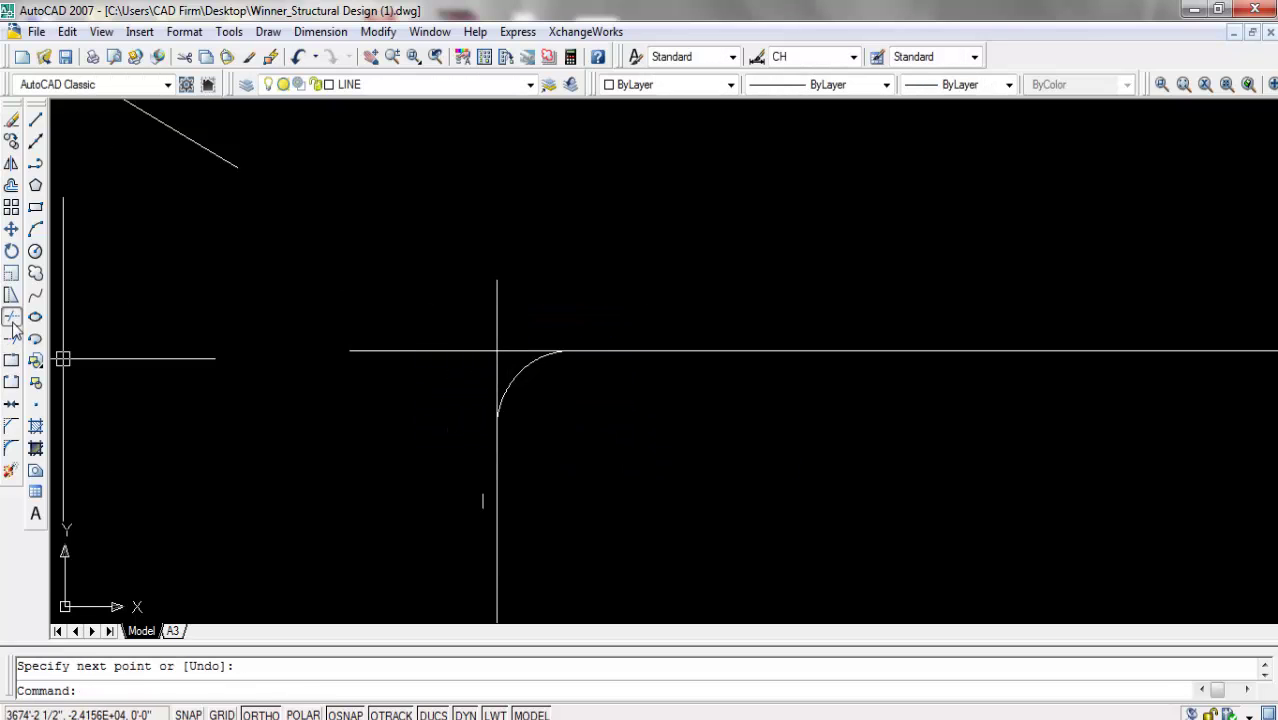
Trim the ends of both construction lines that overhang their crossing point.
click(11, 316)
click(440, 351)
click(497, 320)
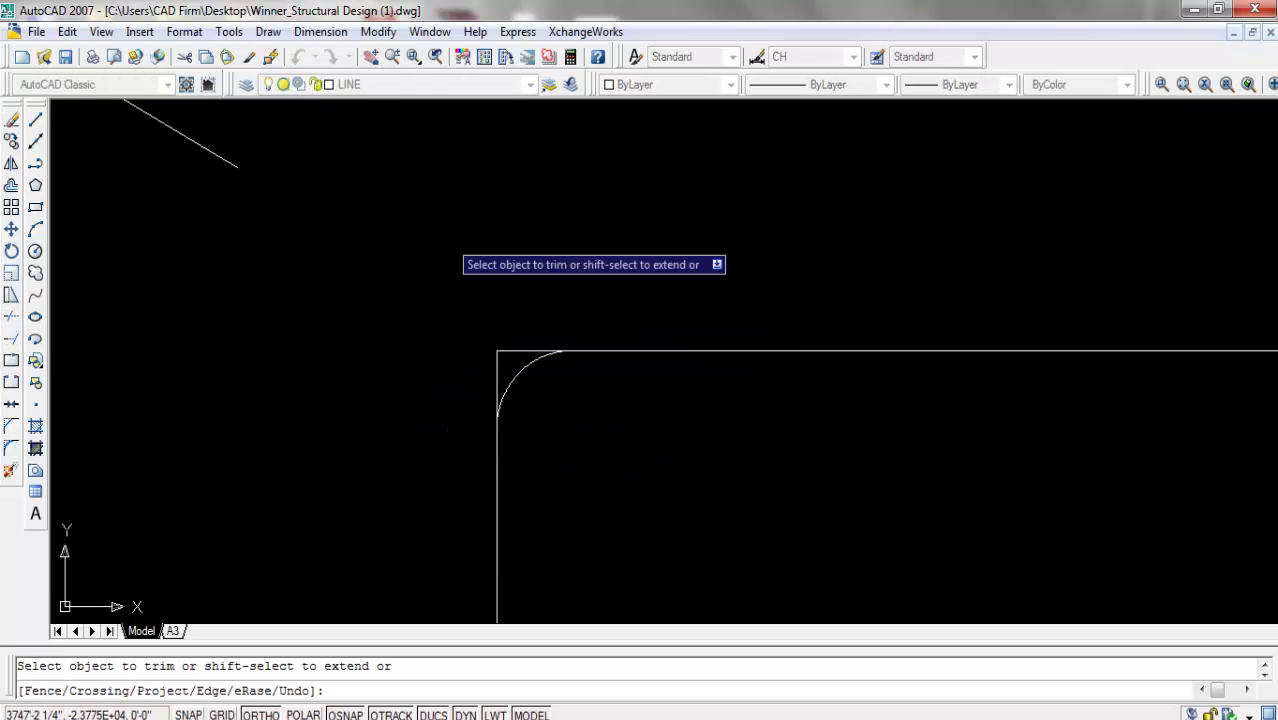
Add a linear dimension to the horizontal construction line at the fillet, placed above it.
click(322, 31)
click(322, 83)
key(Return)
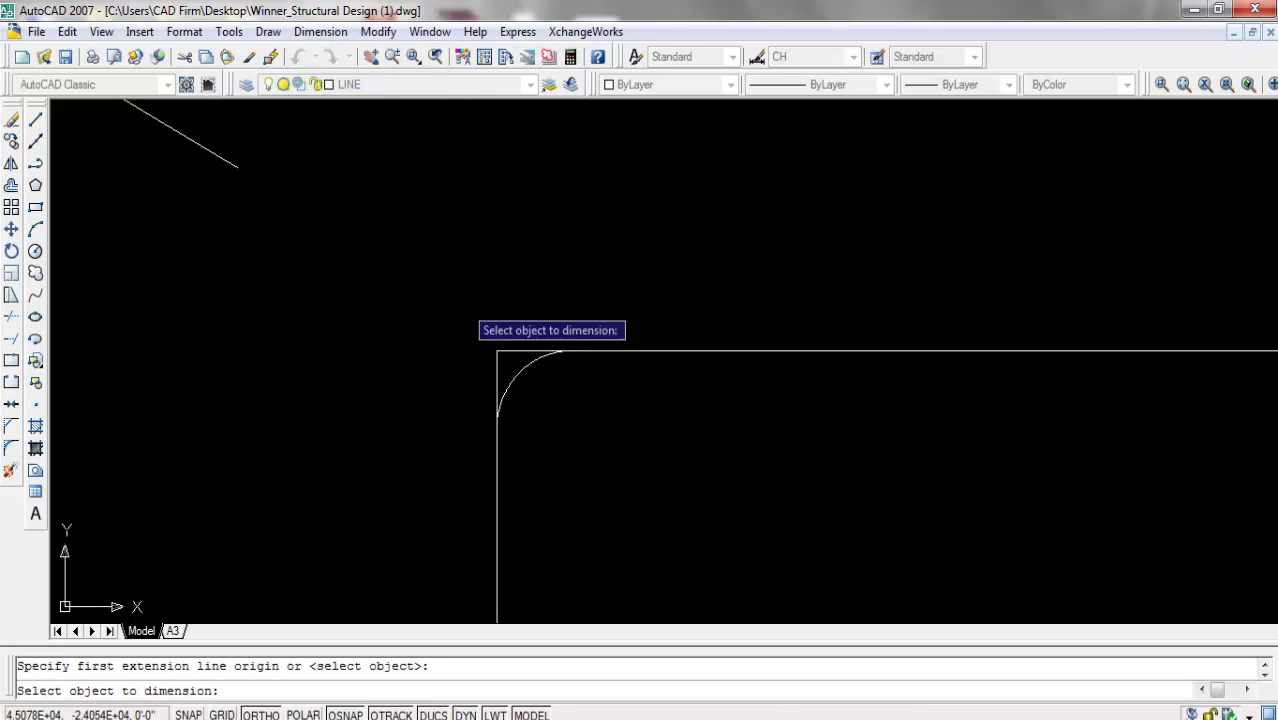
click(518, 344)
click(528, 280)
scroll(528, 280, up, 9)
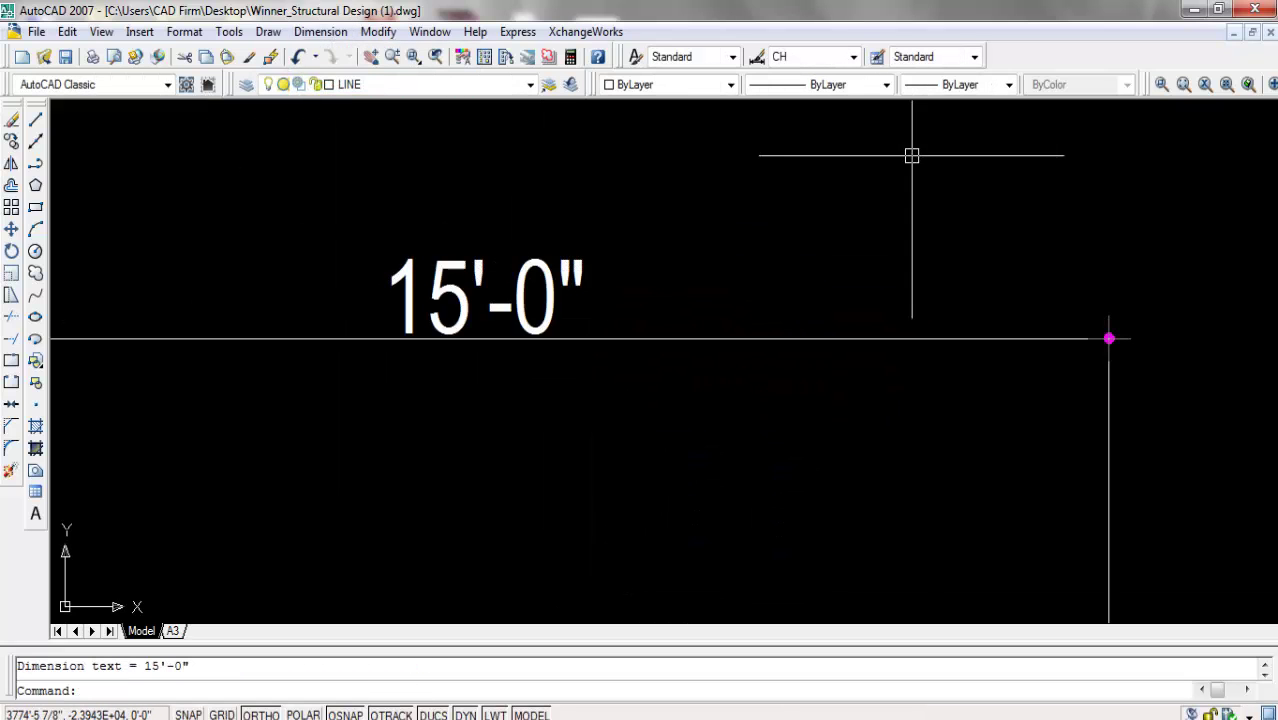
scroll(911, 258, down, 9)
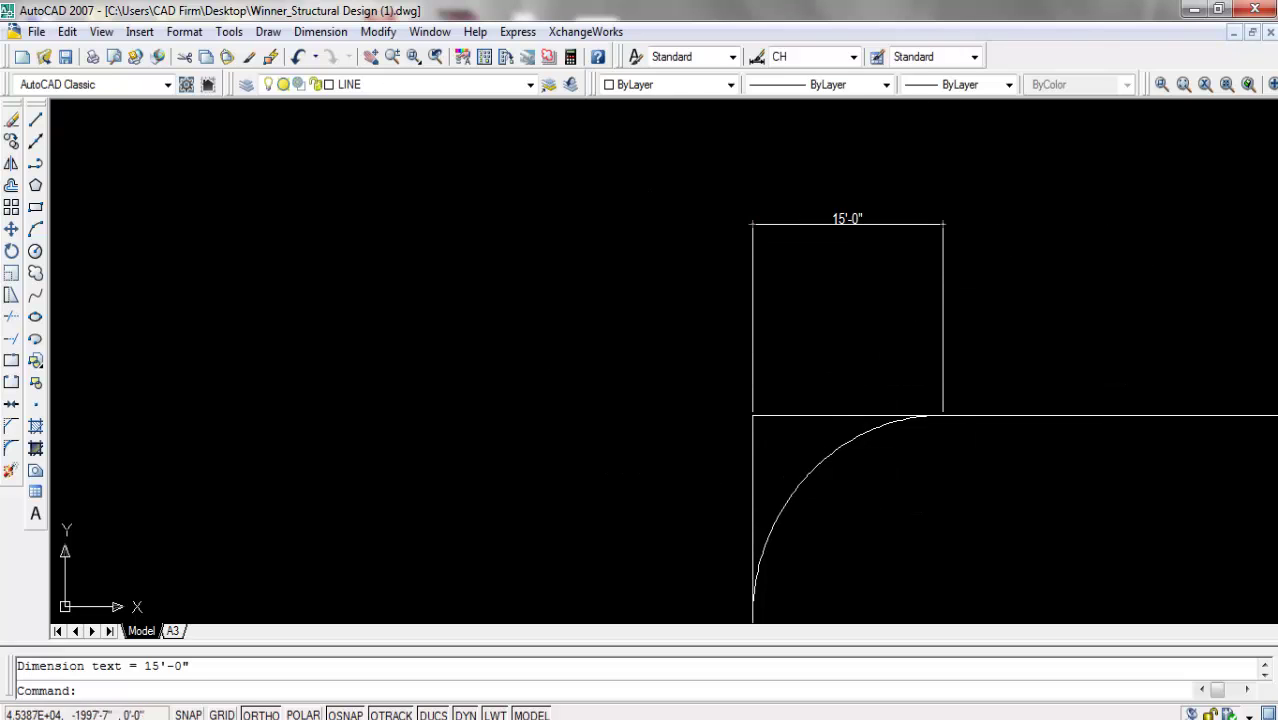
Erase the linear dimension and the two construction lines at the fillet corner.
click(1000, 176)
click(679, 307)
click(818, 382)
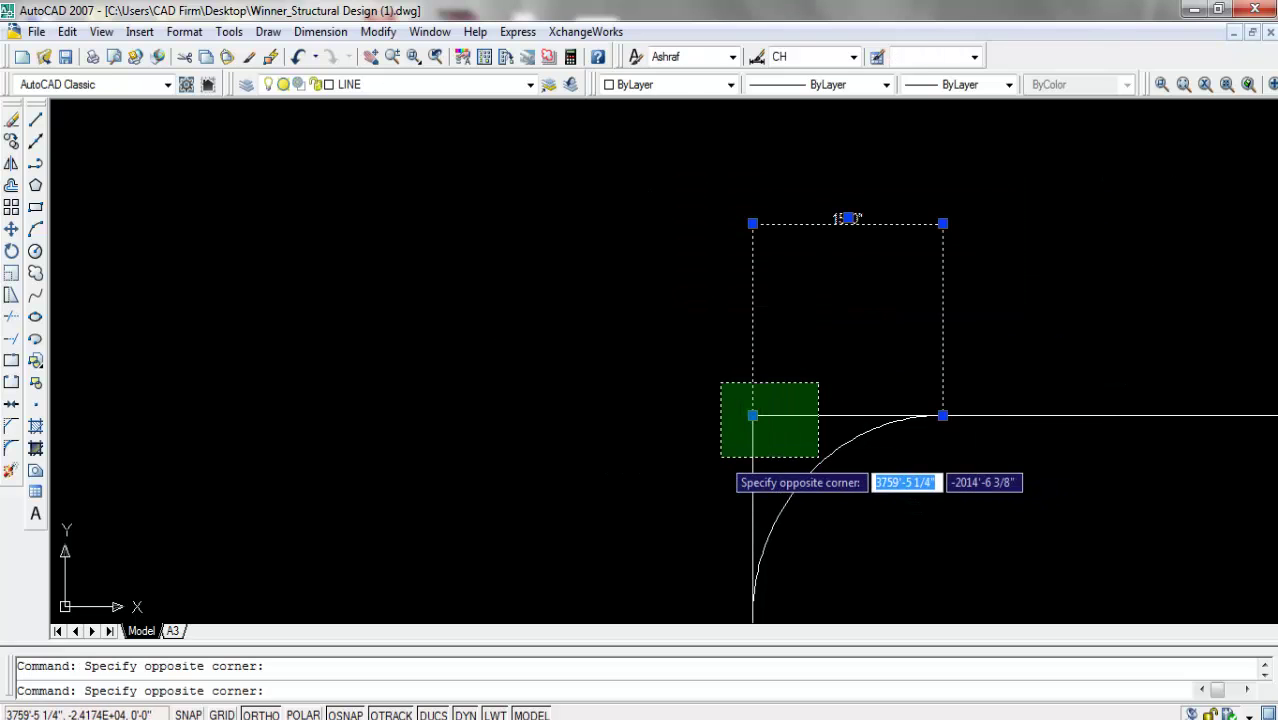
click(720, 457)
key(Delete)
Draw a rectangle in the empty area to the right of the filleted lines.
scroll(482, 285, down, 6)
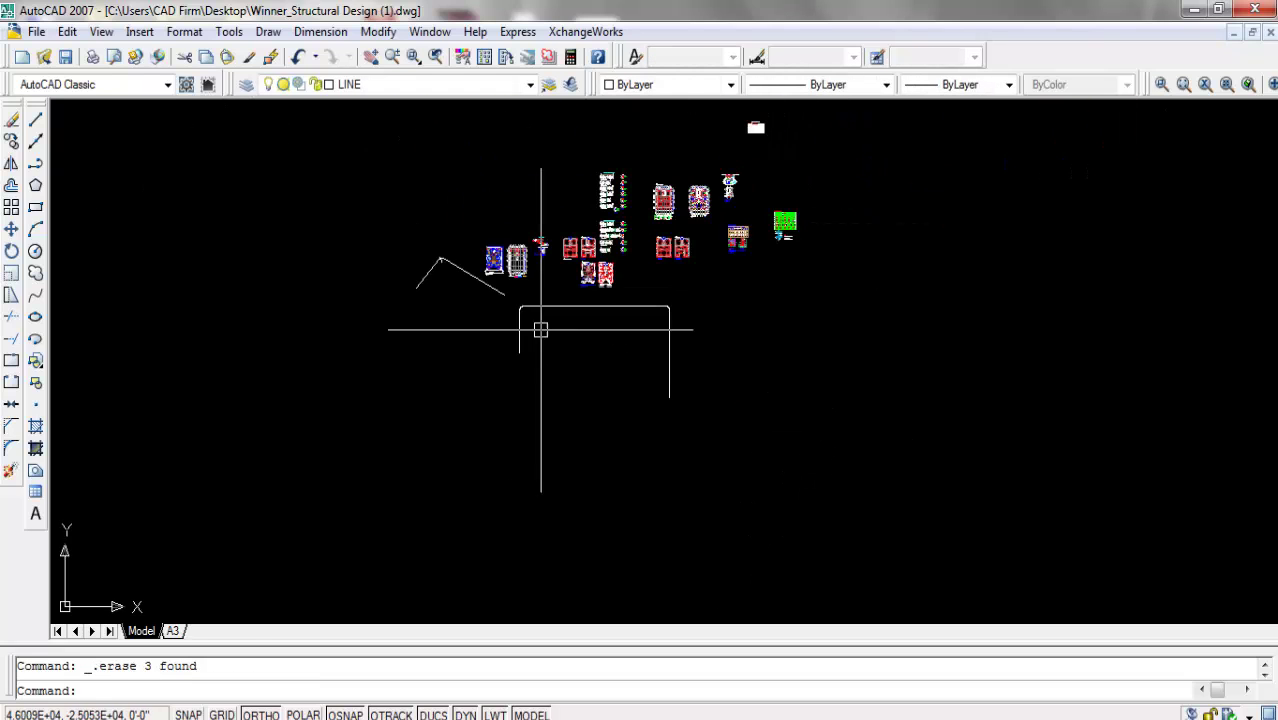
scroll(603, 312, up, 3)
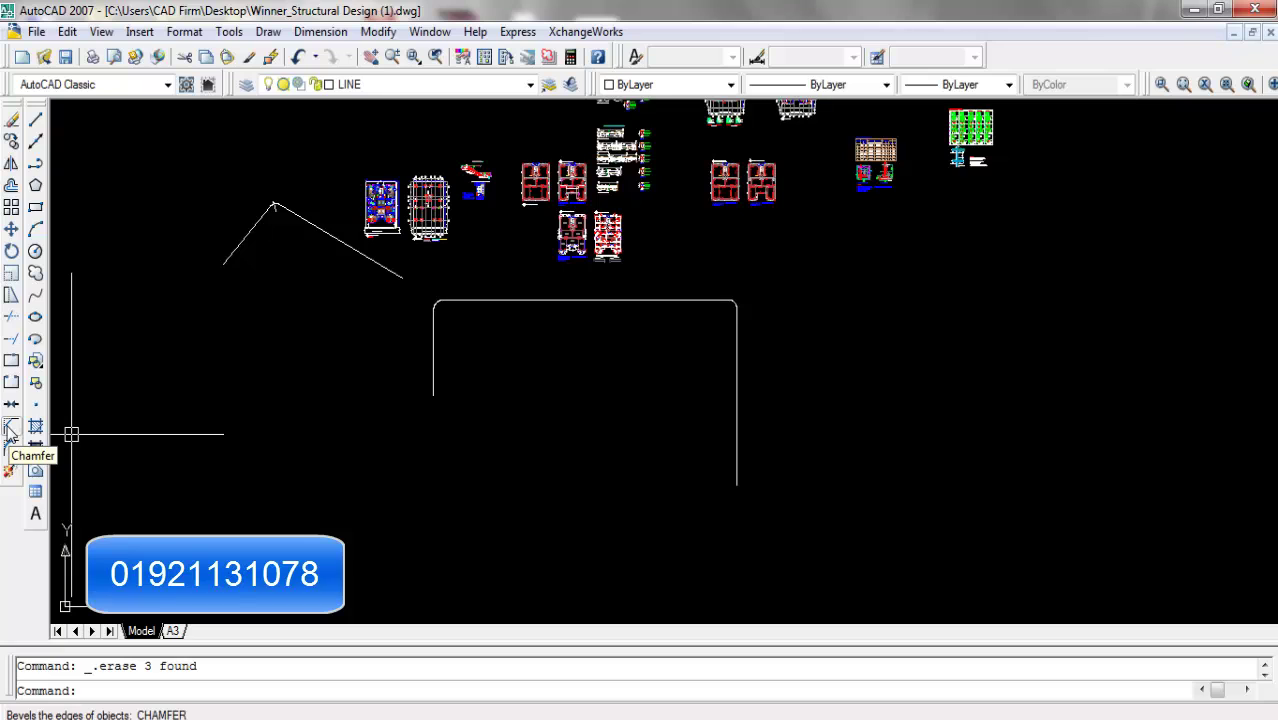
scroll(748, 285, up, 5)
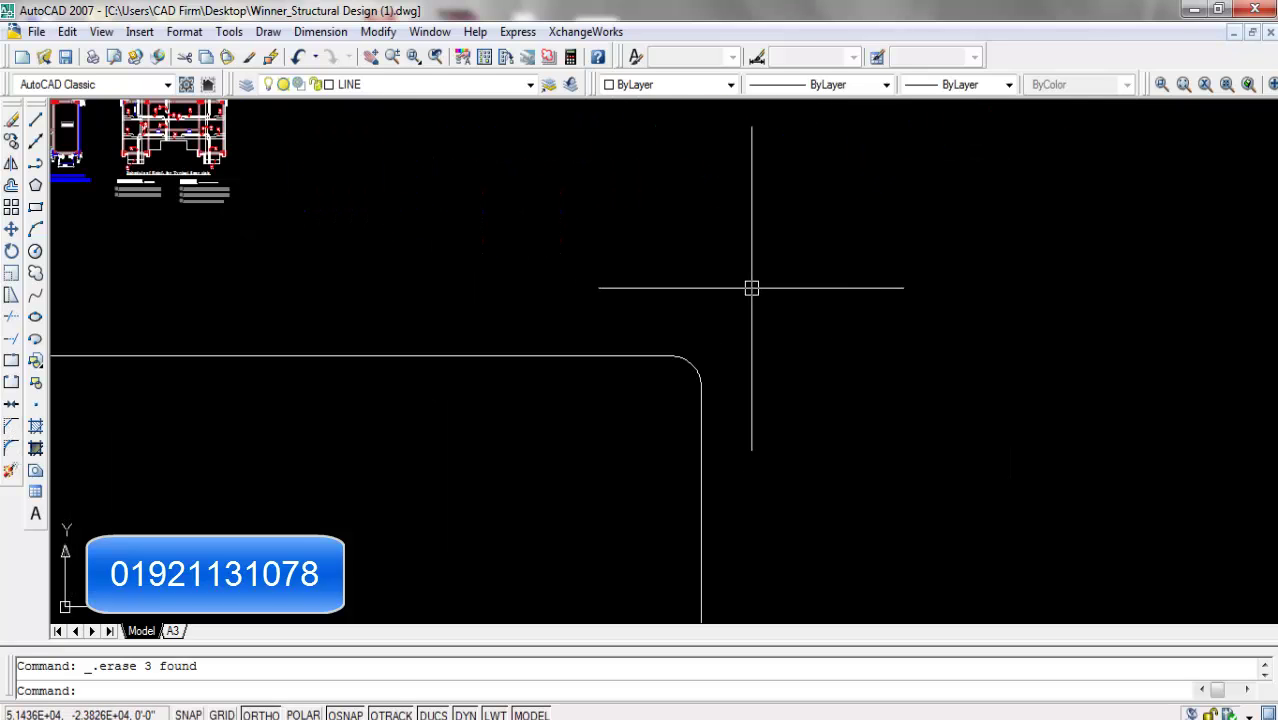
scroll(545, 236, down, 5)
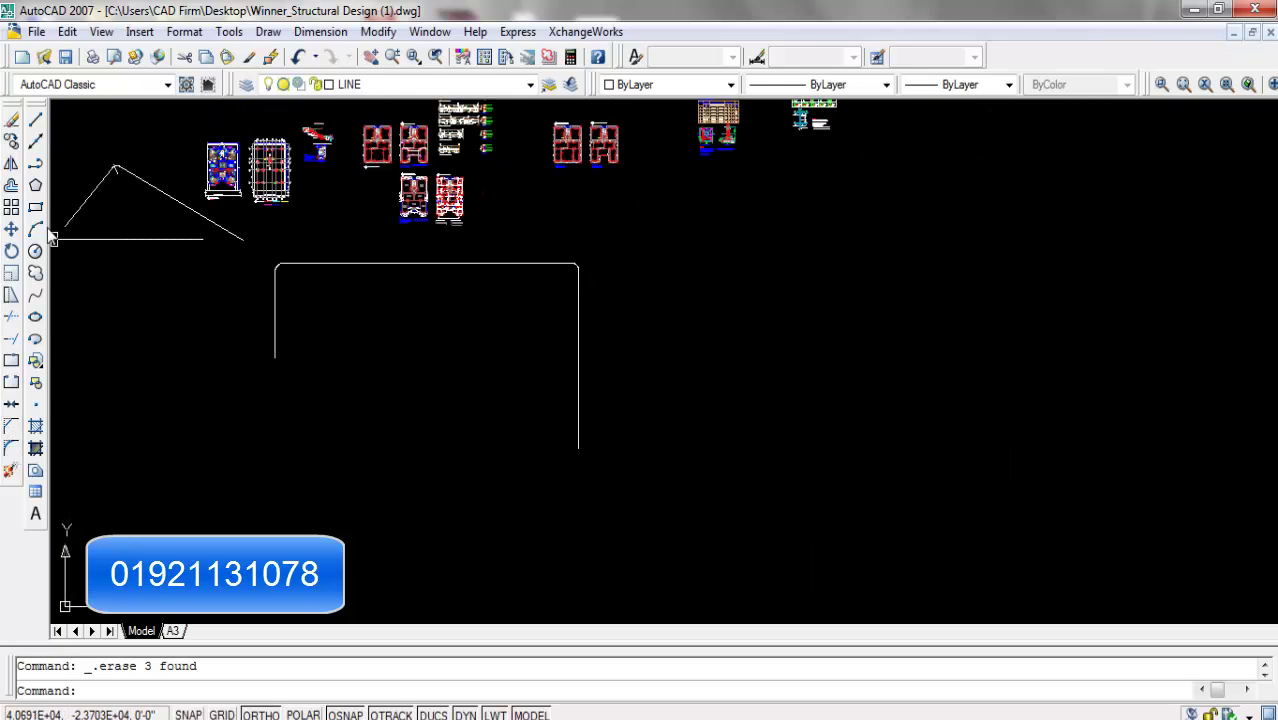
click(35, 119)
text(rec)
key(Return)
click(685, 243)
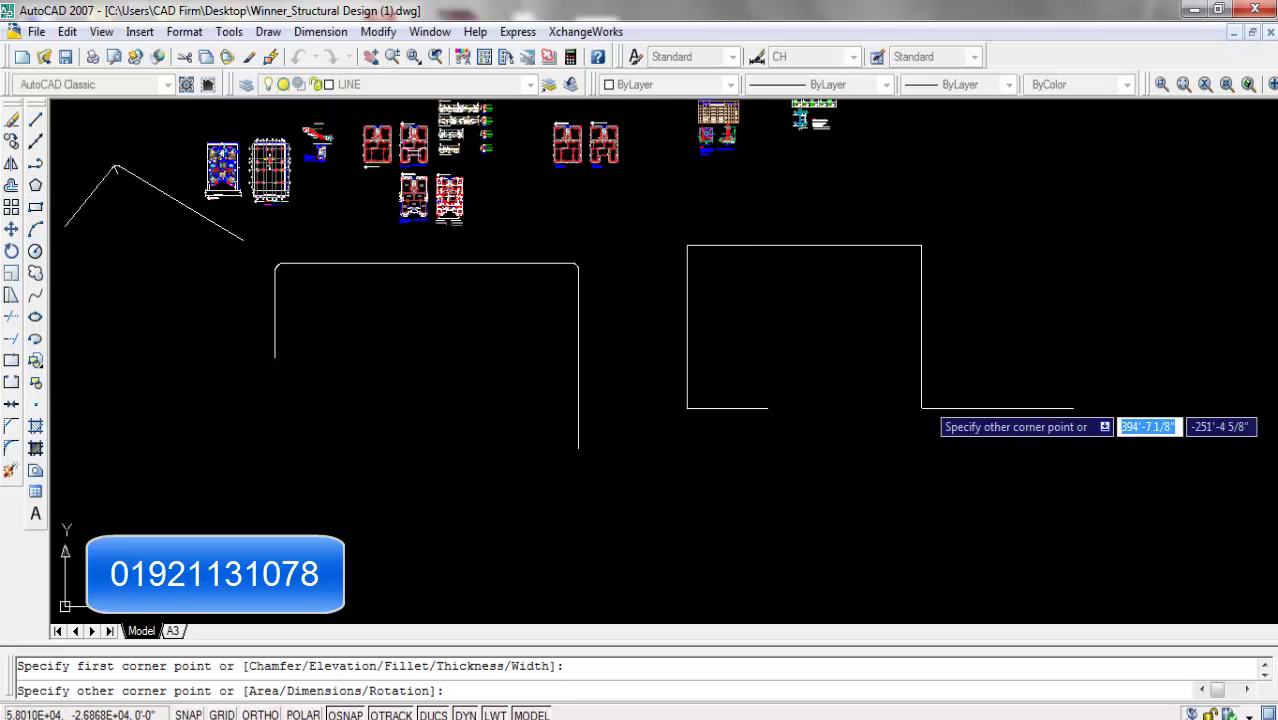
click(910, 437)
Chamfer the rectangle's upper-right corner with a first distance of 6' on the top edge and a second distance of 8' on the right edge.
scroll(938, 224, up, 3)
scroll(910, 249, up, 1)
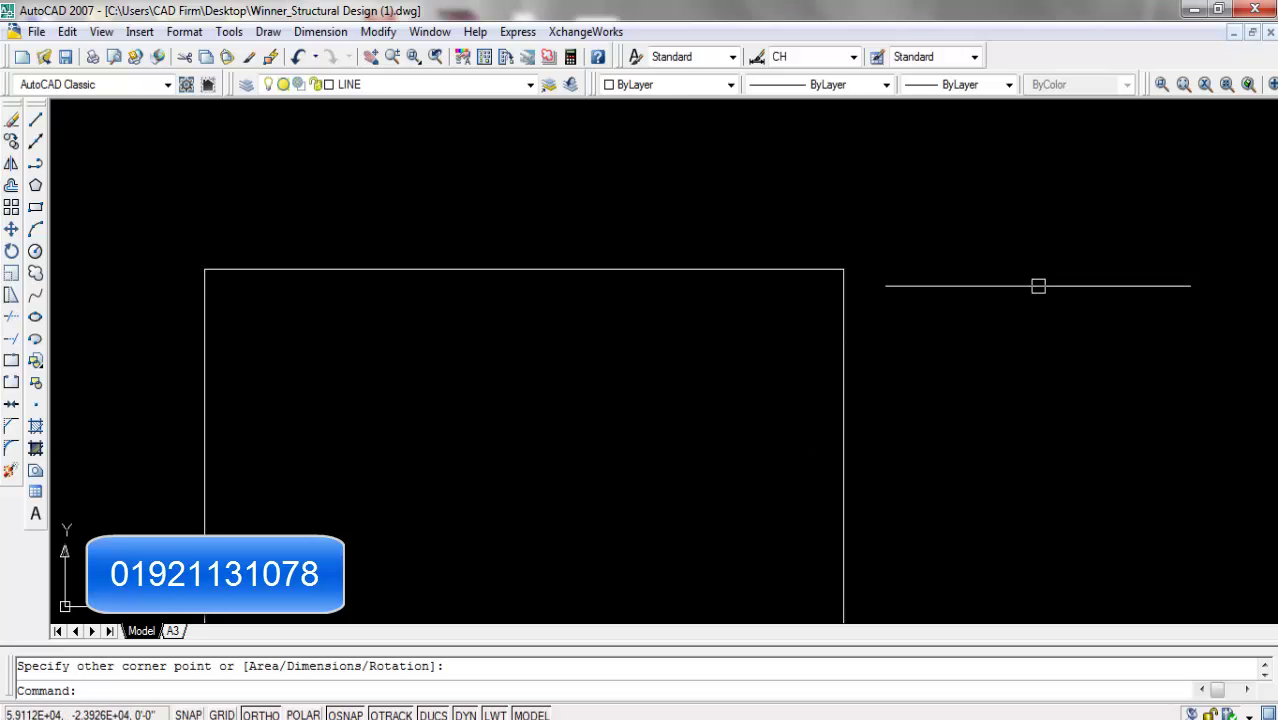
click(11, 426)
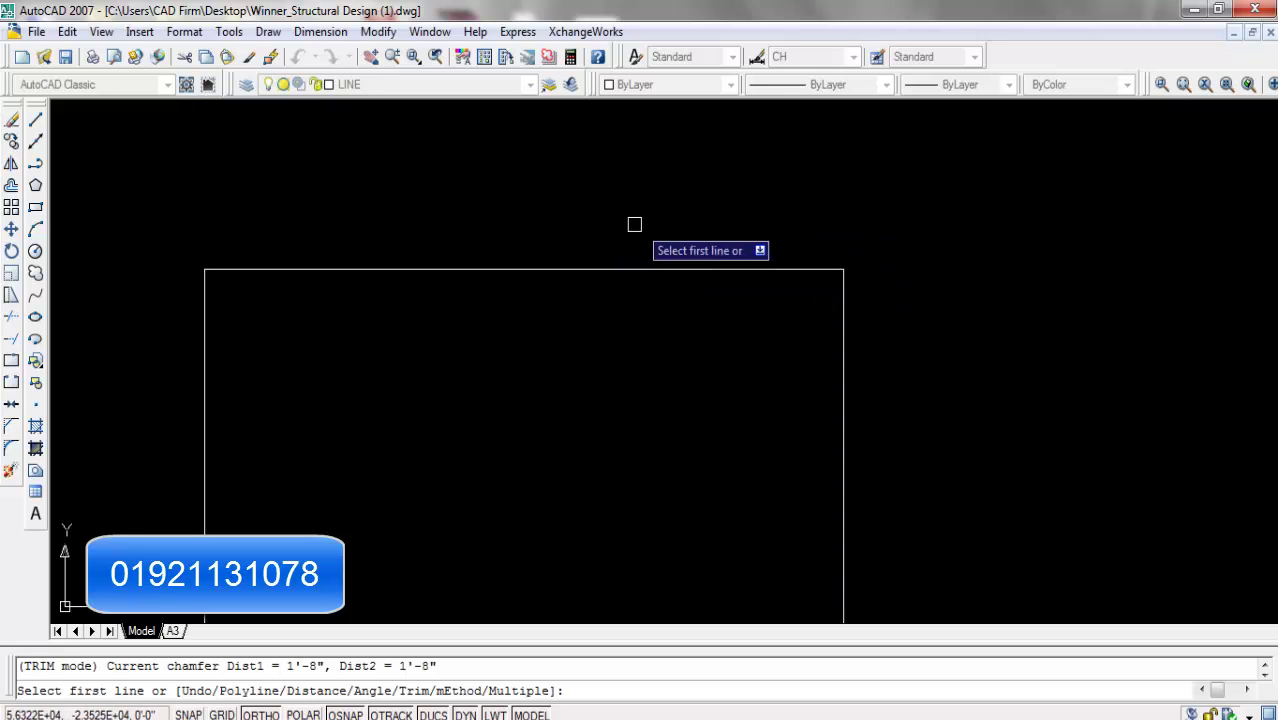
right_click(682, 212)
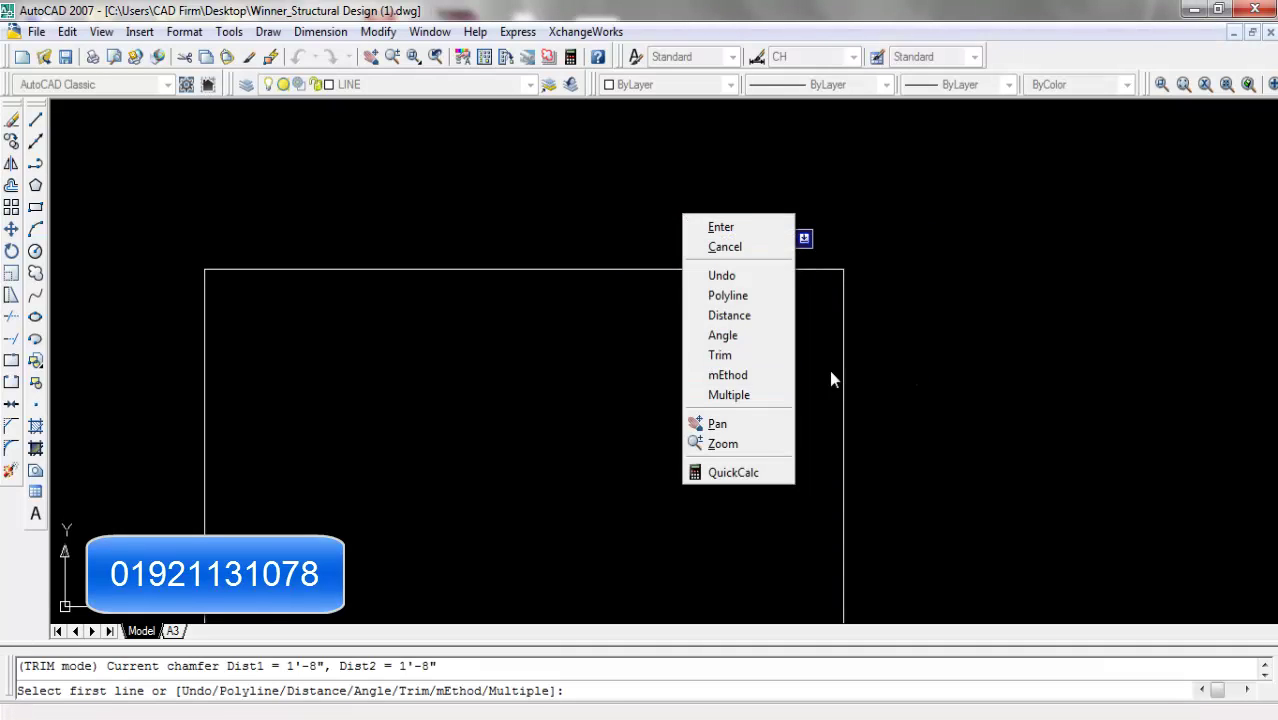
click(729, 315)
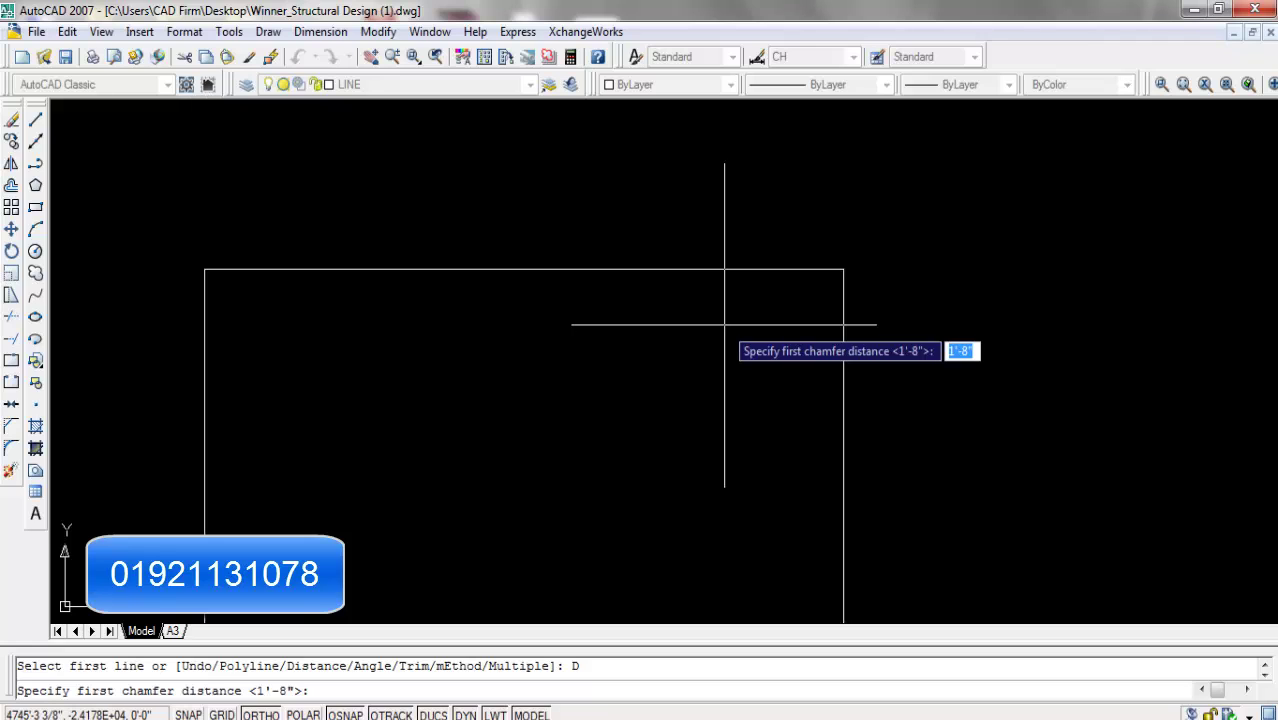
text(6)
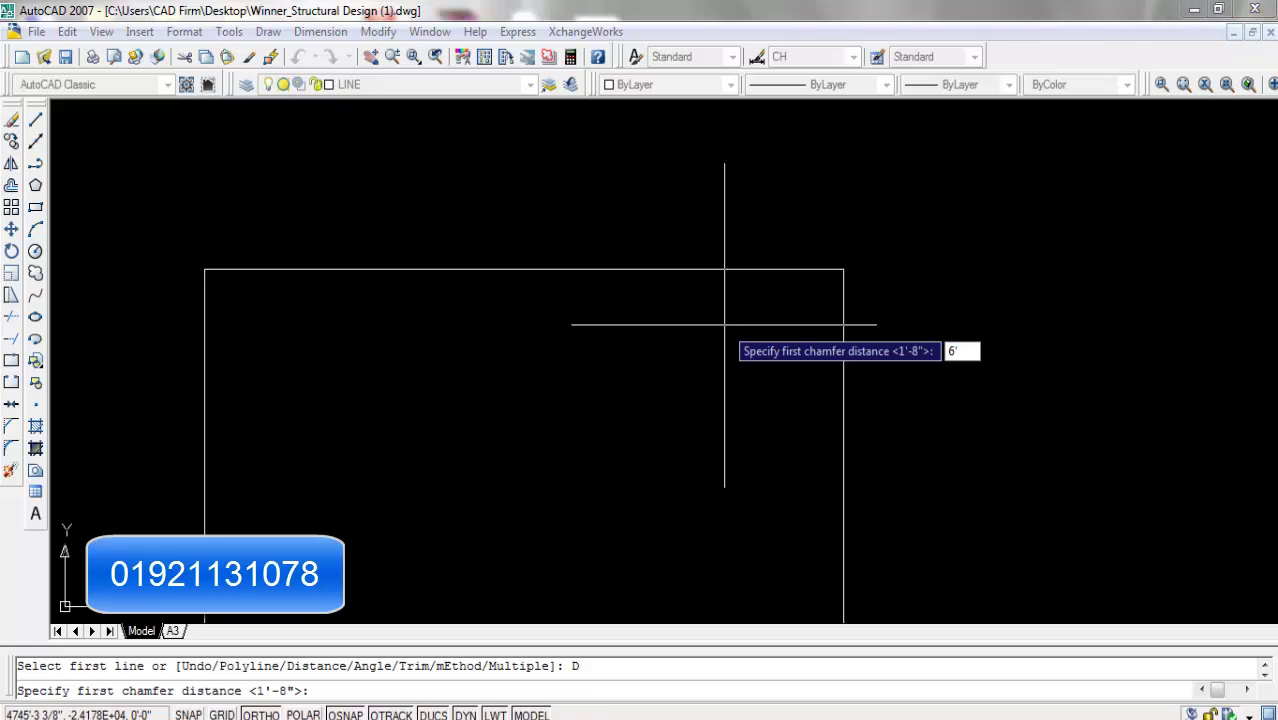
text(')
key(Return)
text(8)
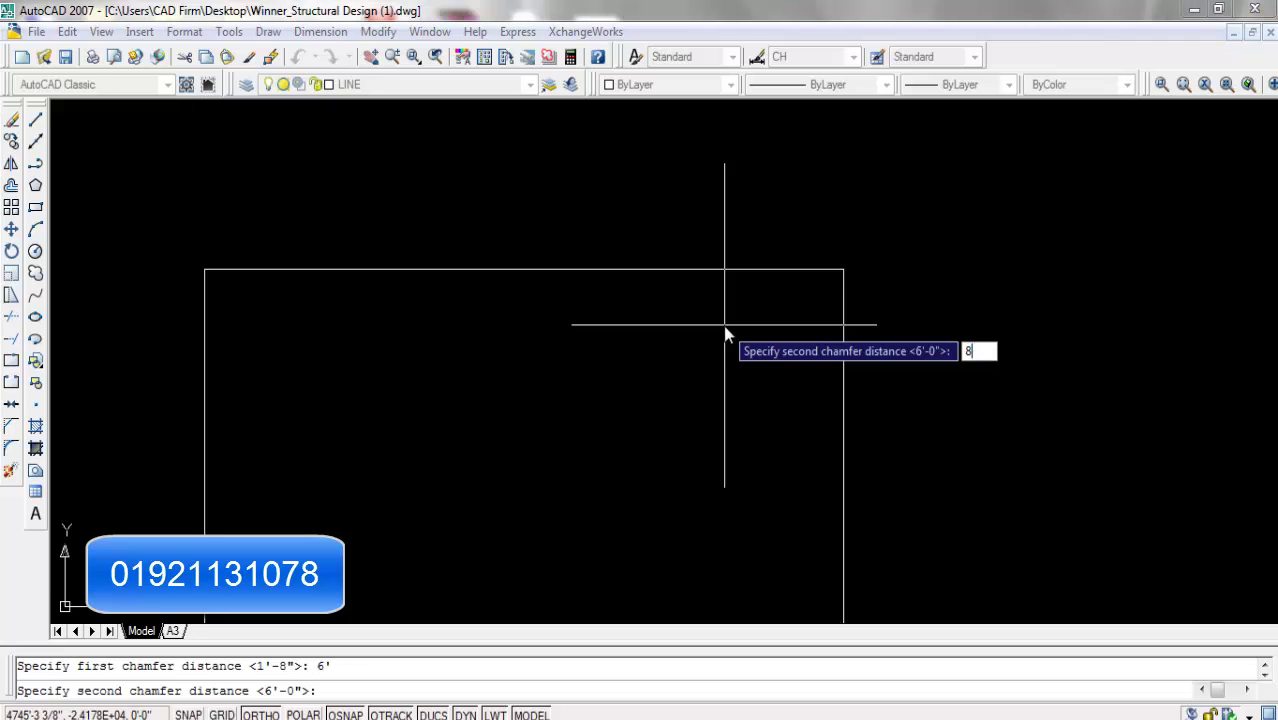
text(')
key(Return)
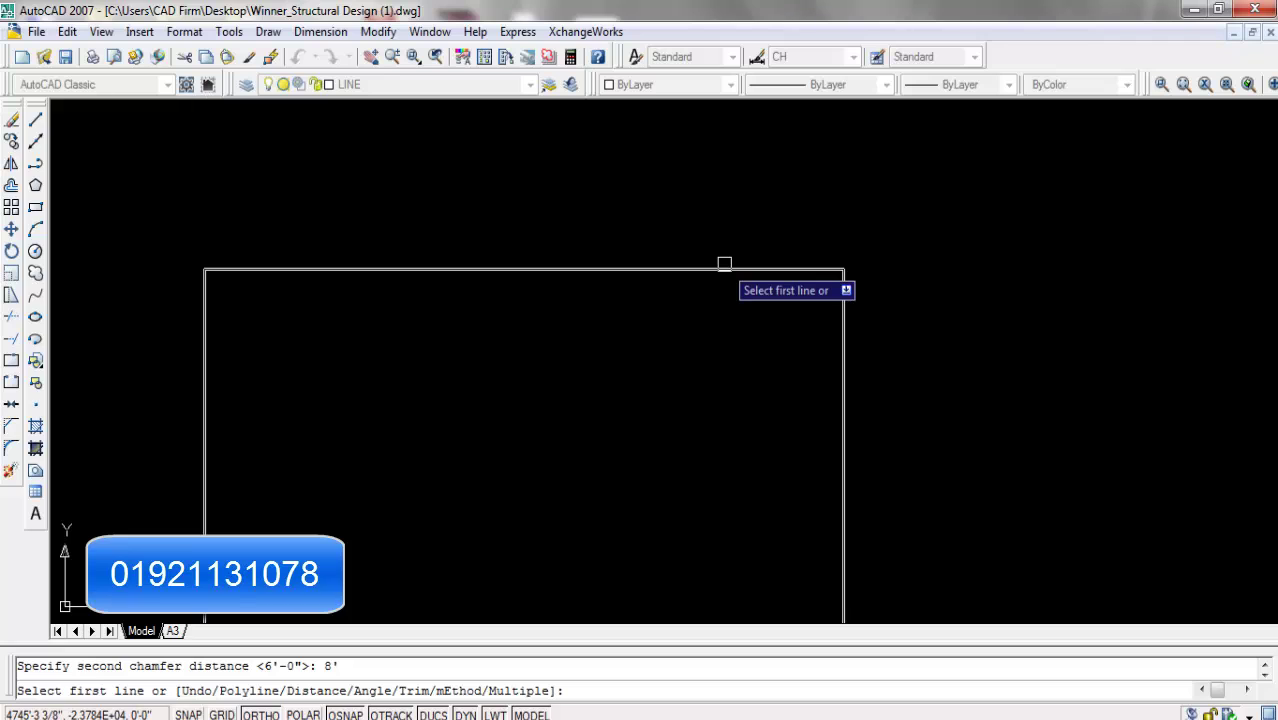
click(775, 270)
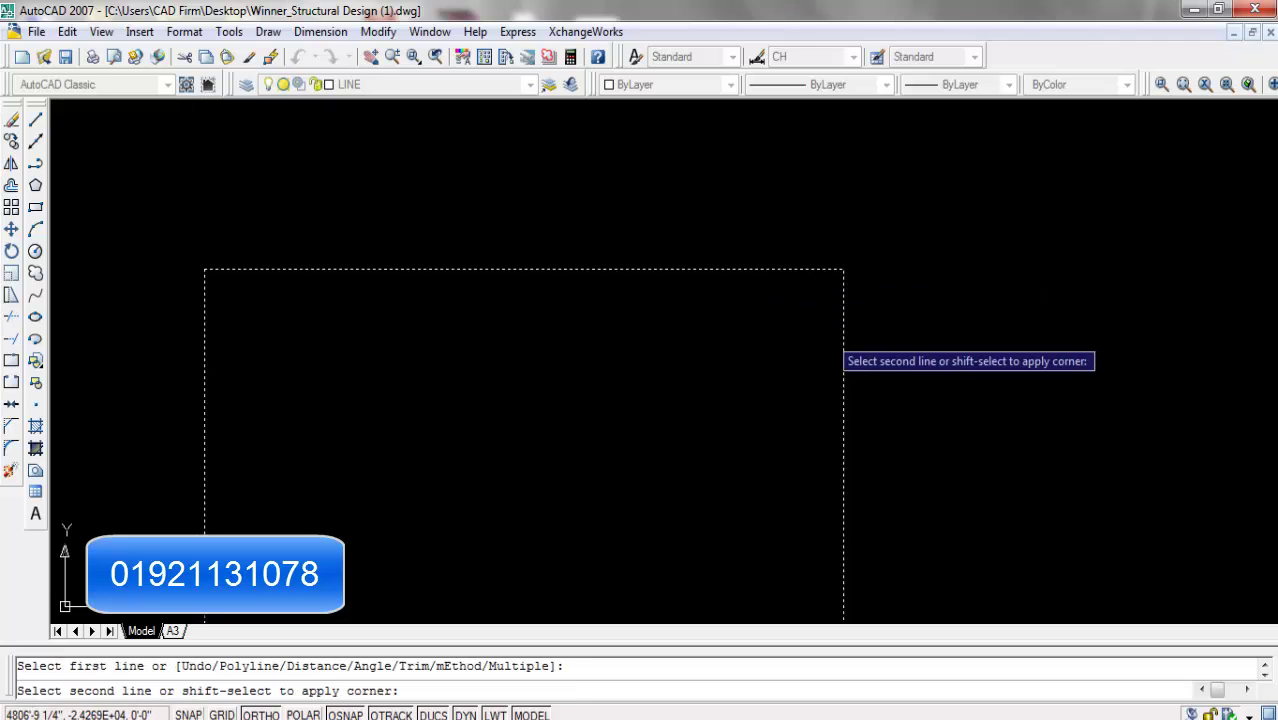
click(844, 359)
Draw a horizontal line about 13' long to the right from the chamfer's upper end.
scroll(840, 278, up, 8)
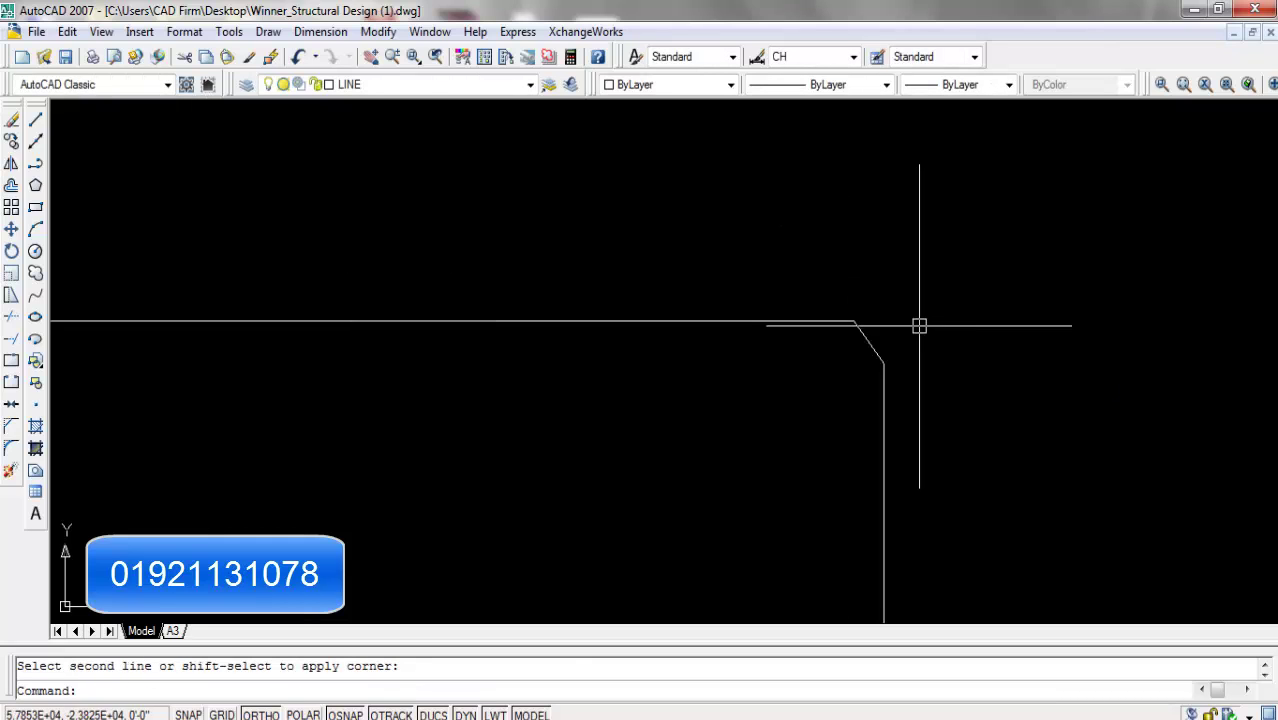
click(36, 121)
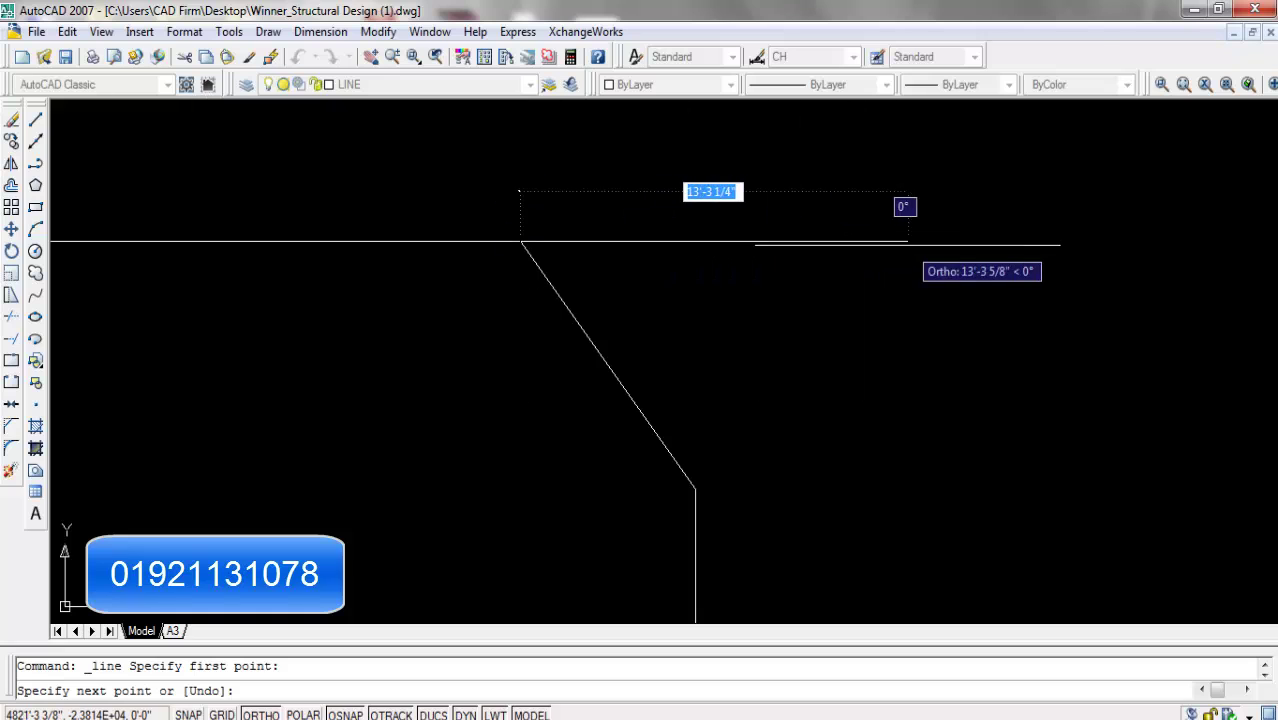
click(908, 241)
key(space)
key(space)
key(space)
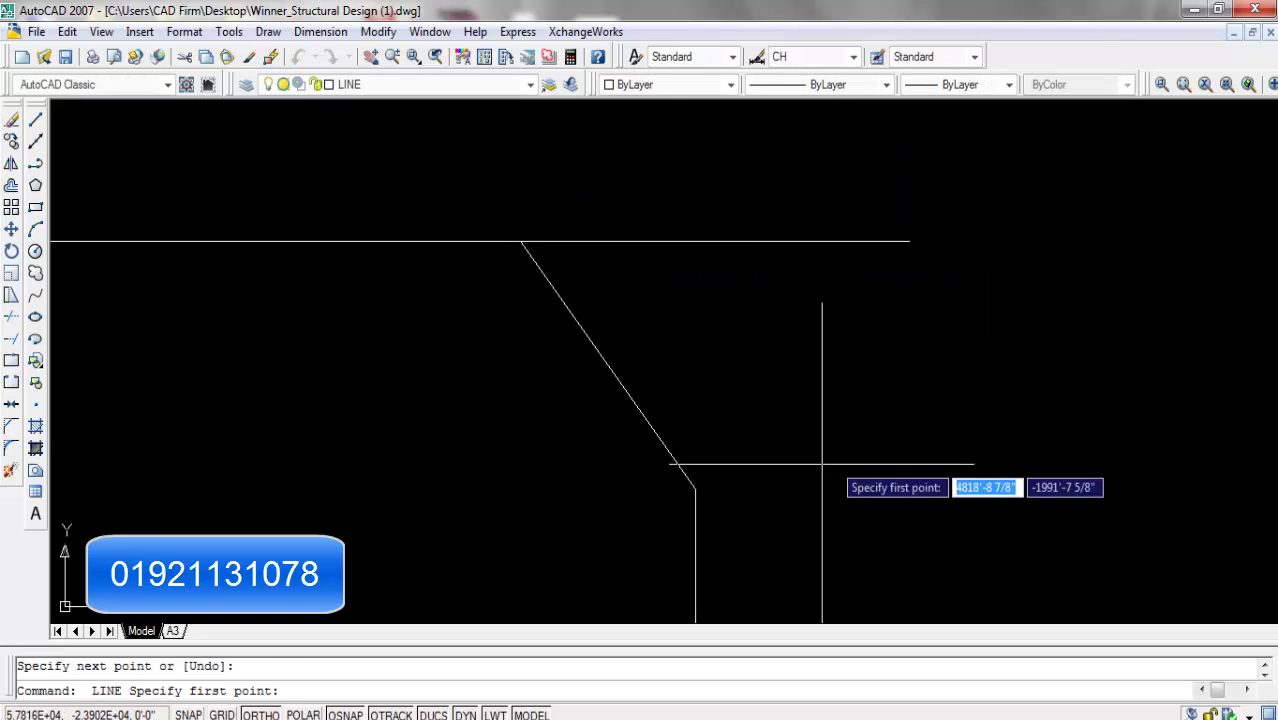
key(space)
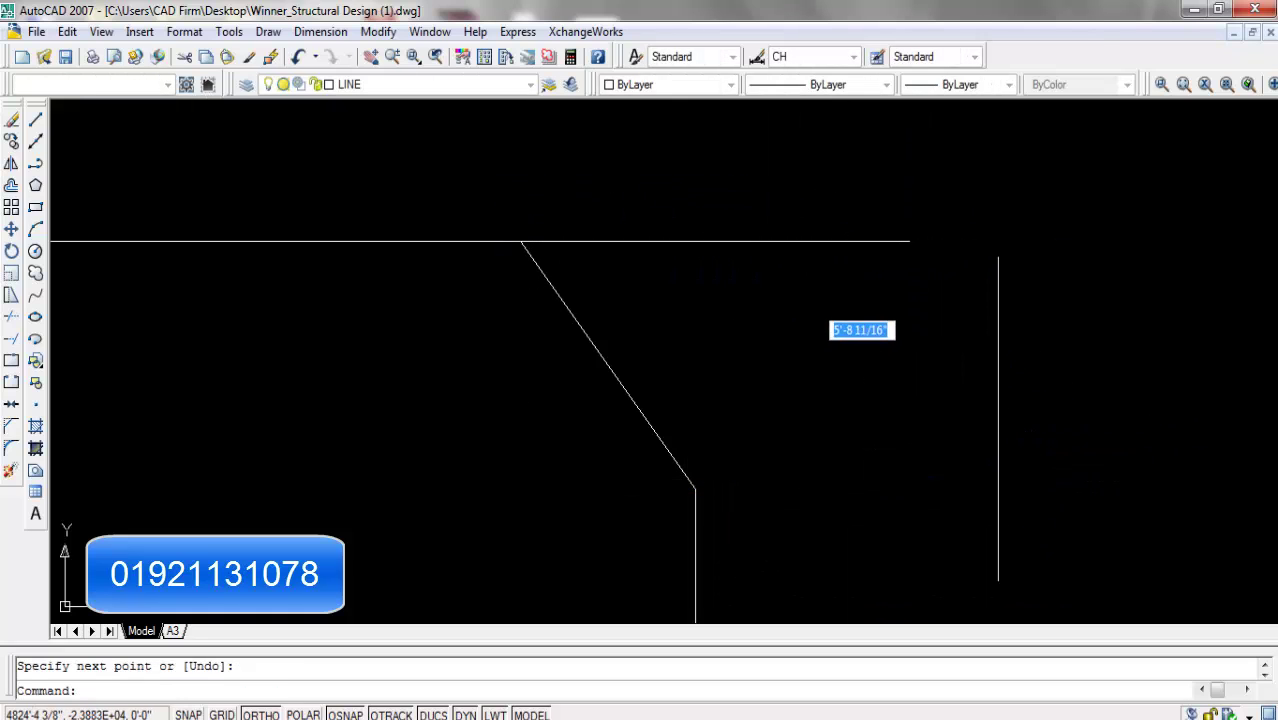
Draw a vertical construction line upward from the chamfer's lower end, crossing past the horizontal construction line.
key(space)
click(695, 489)
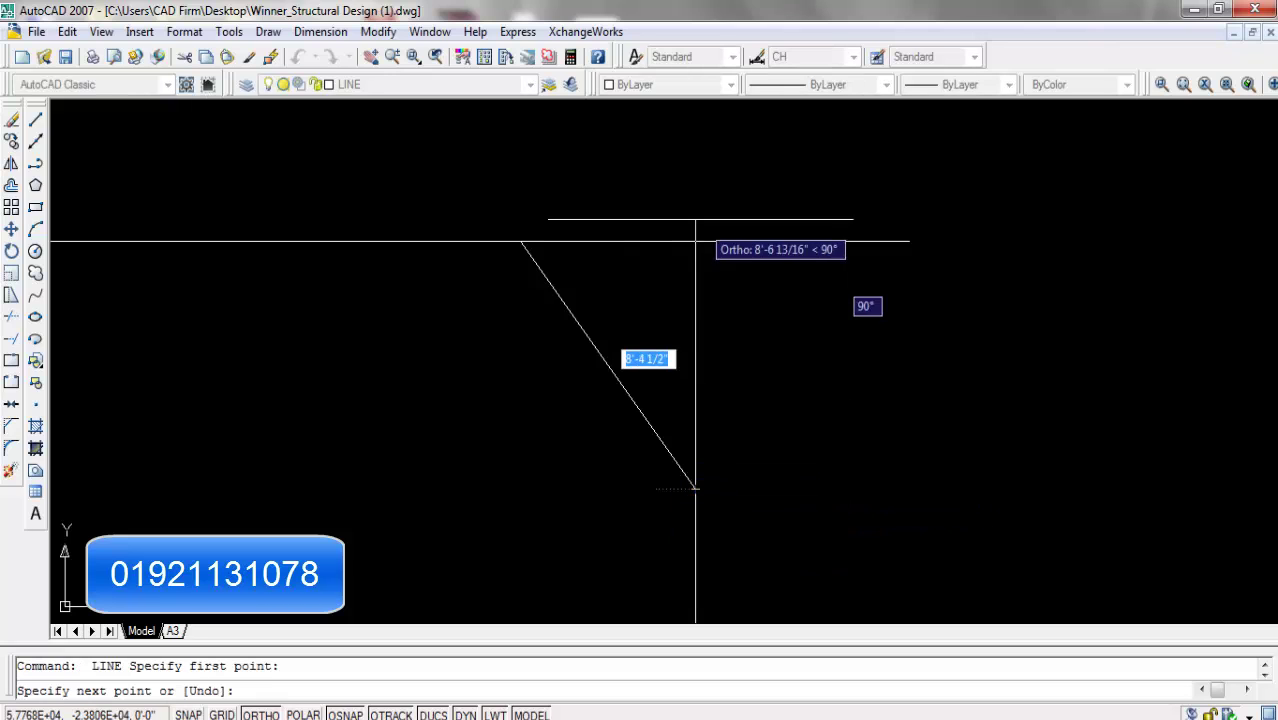
click(695, 177)
key(space)
Trim the overhanging ends of the vertical and horizontal construction lines where they cross beyond the chamfered corner.
click(320, 31)
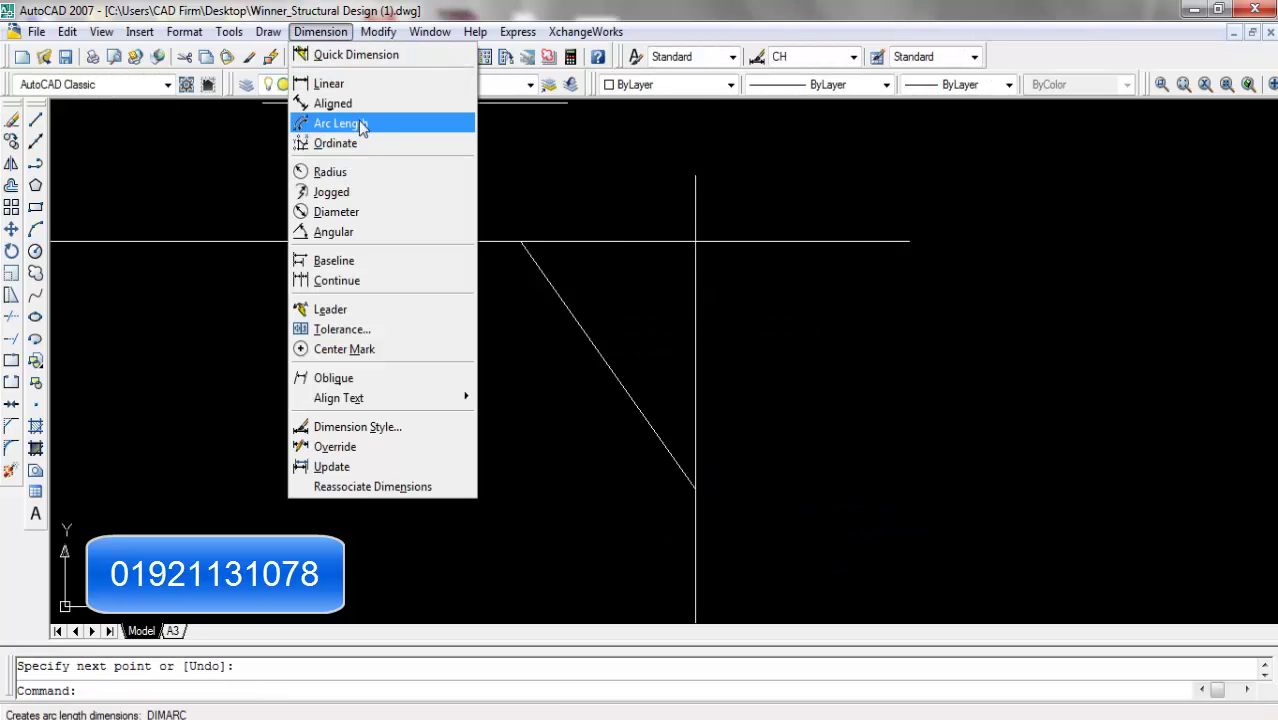
click(9, 319)
key(space)
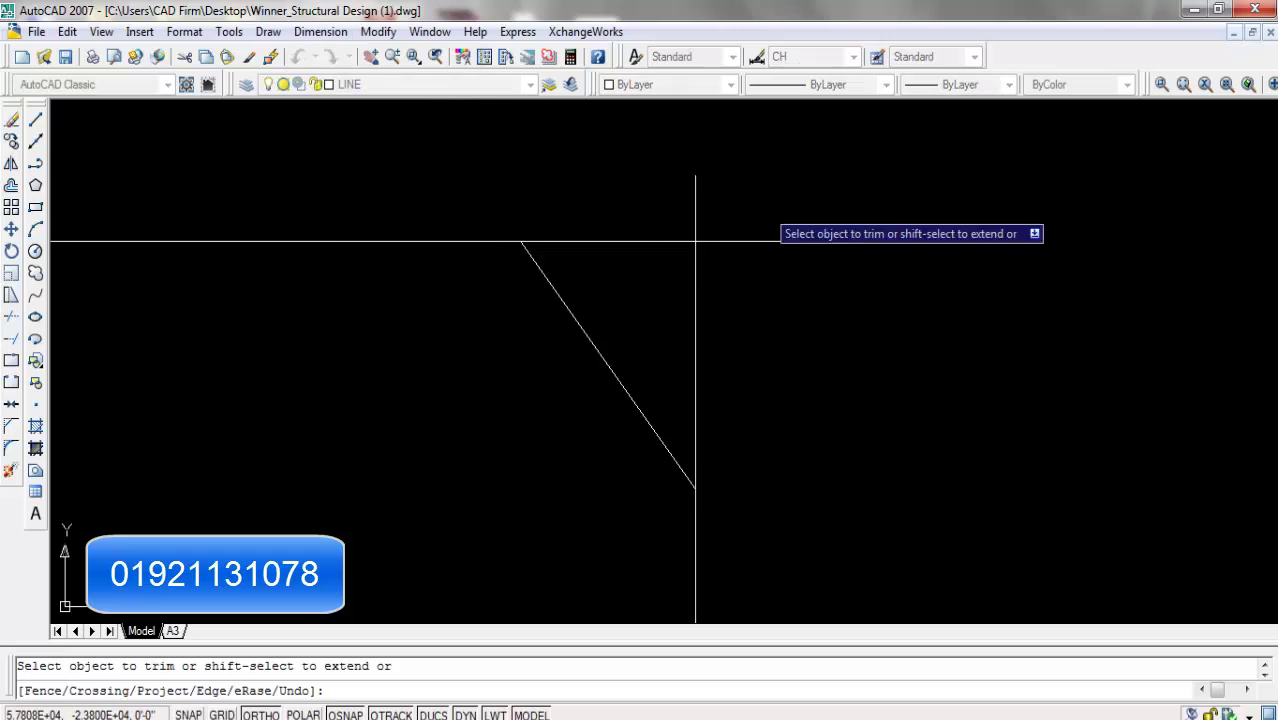
click(785, 190)
click(624, 204)
click(807, 197)
click(793, 254)
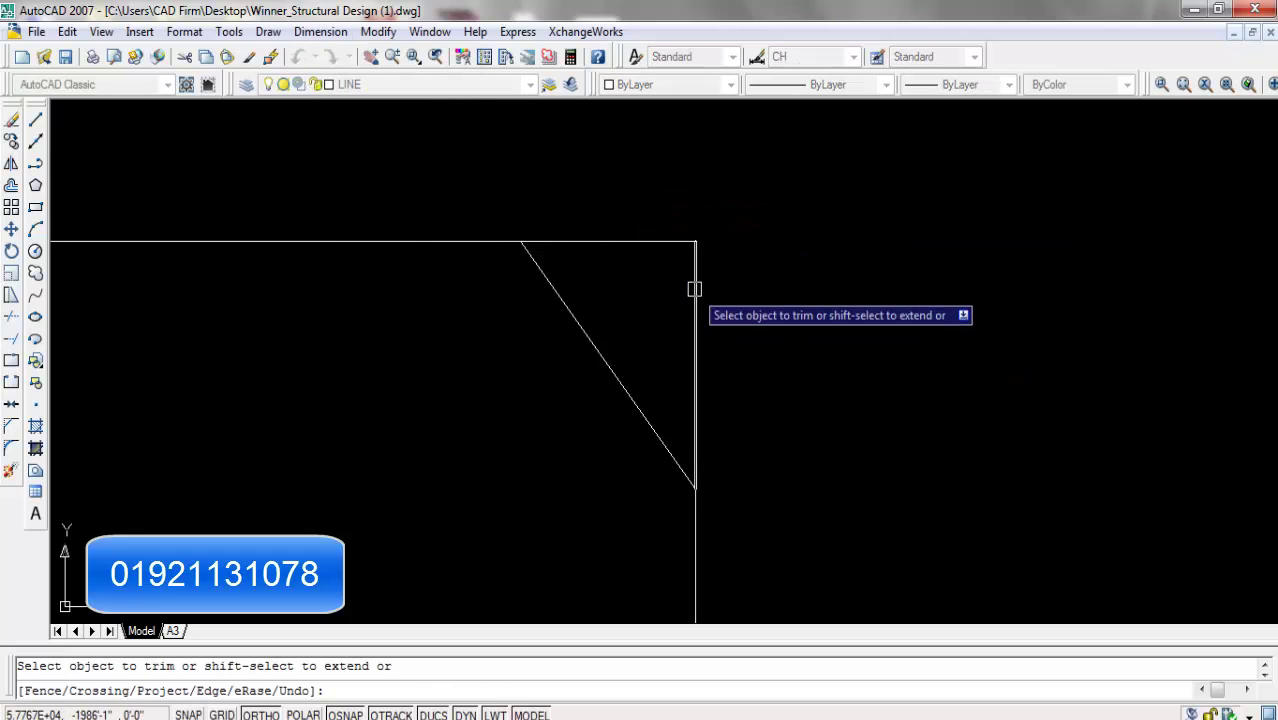
Add a horizontal linear dimension above the chamfer, from the construction lines' corner to the chamfer's upper end.
click(320, 32)
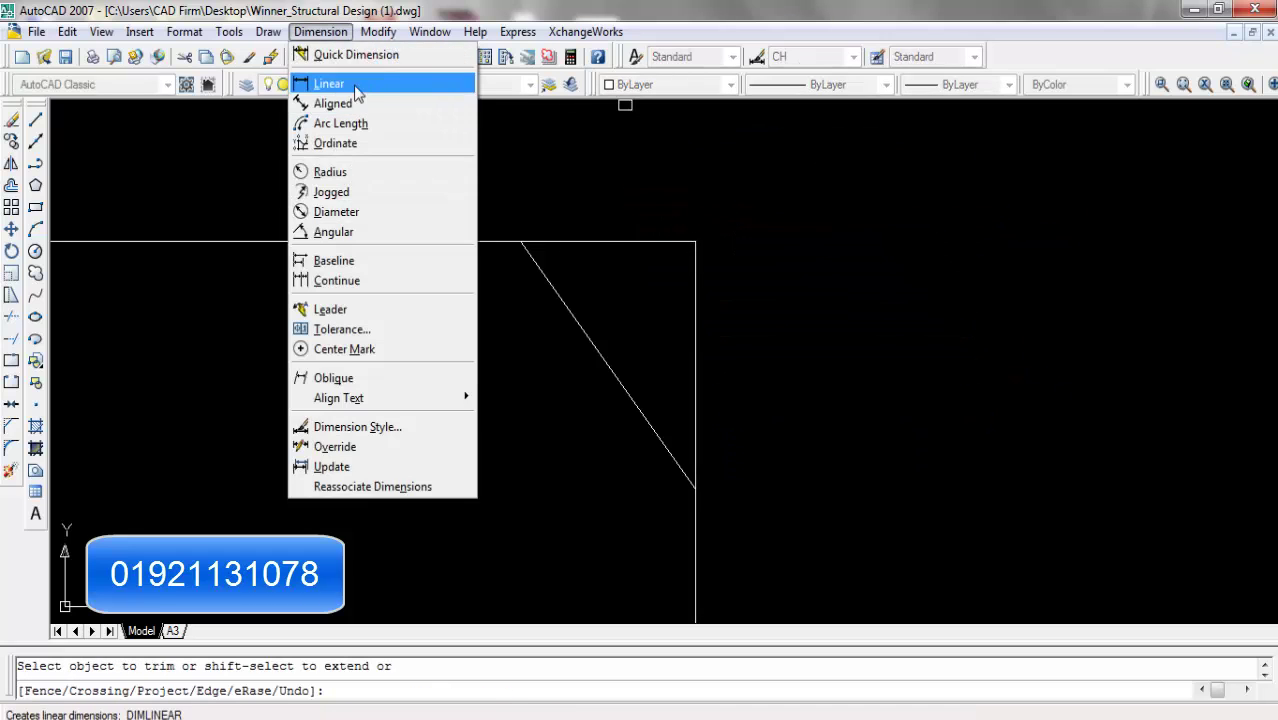
click(324, 84)
click(695, 241)
click(520, 241)
click(630, 180)
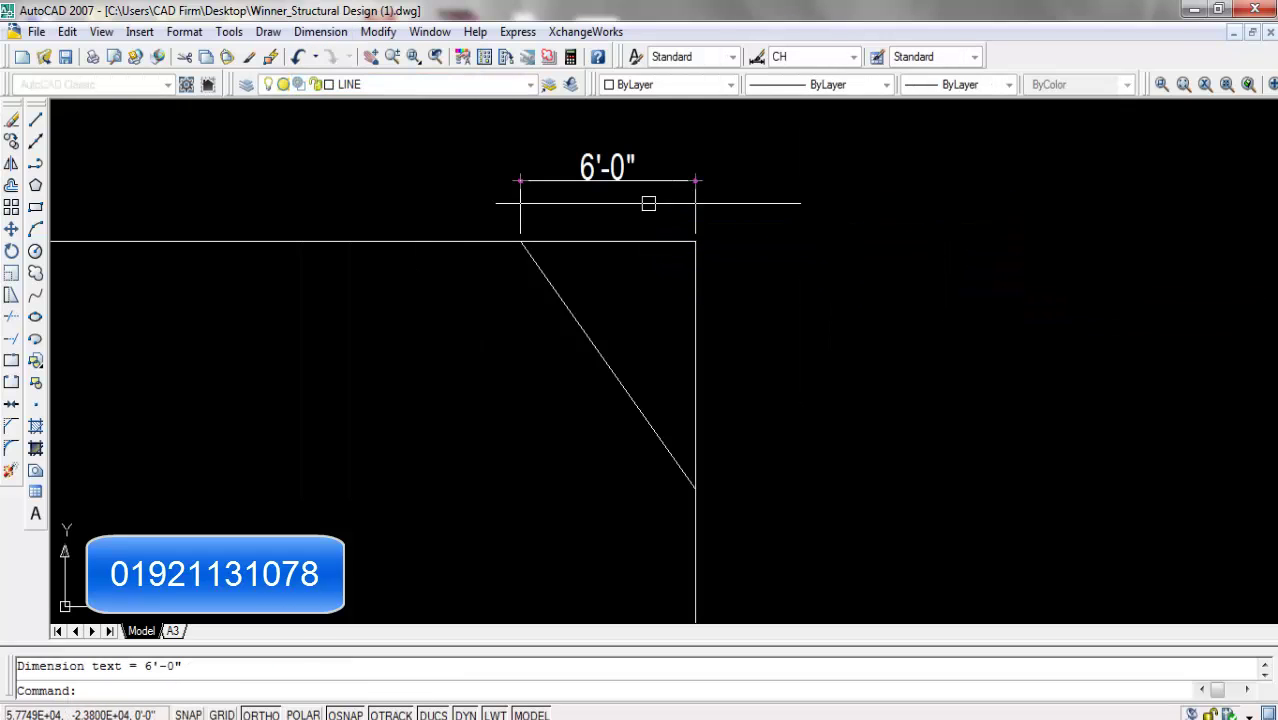
Add a vertical linear dimension beside the construction line running from the corner down to the chamfer's lower end.
key(Return)
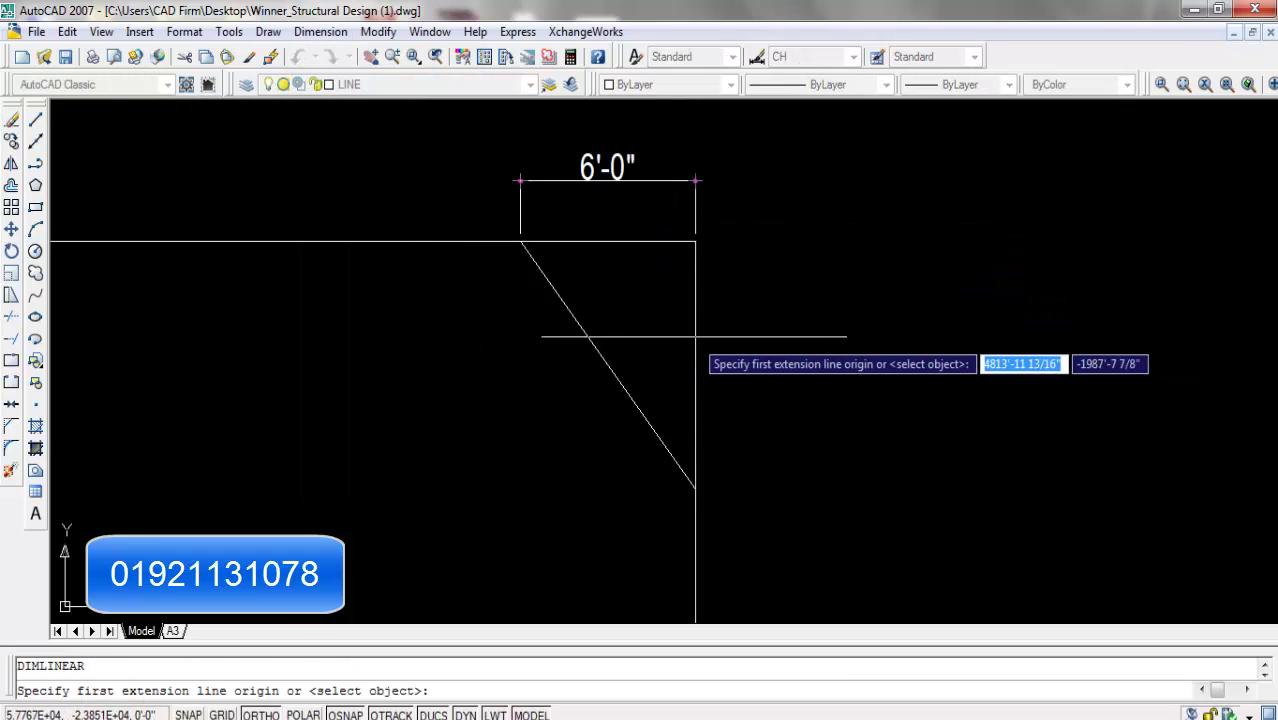
key(Return)
click(696, 328)
click(762, 338)
Chamfer the rectangle's upper-left corner with both the first and second distances set to 8'.
scroll(1080, 242, down, 6)
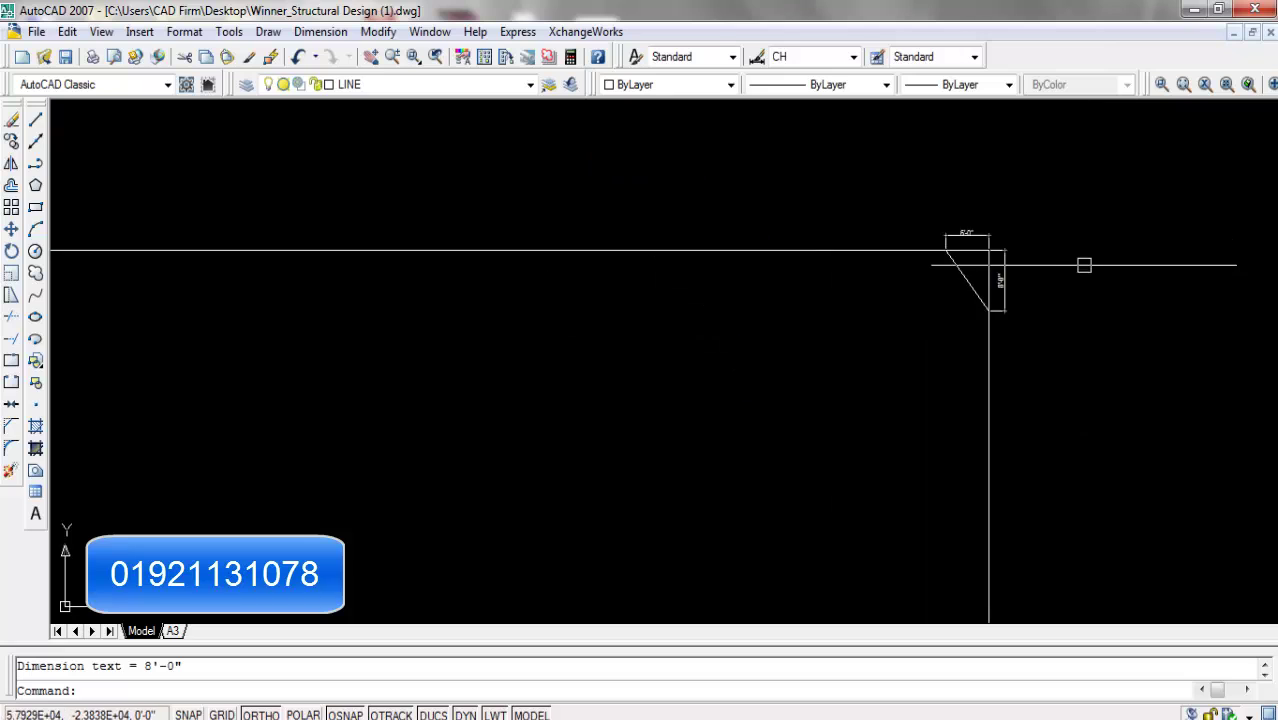
scroll(705, 290, up, 2)
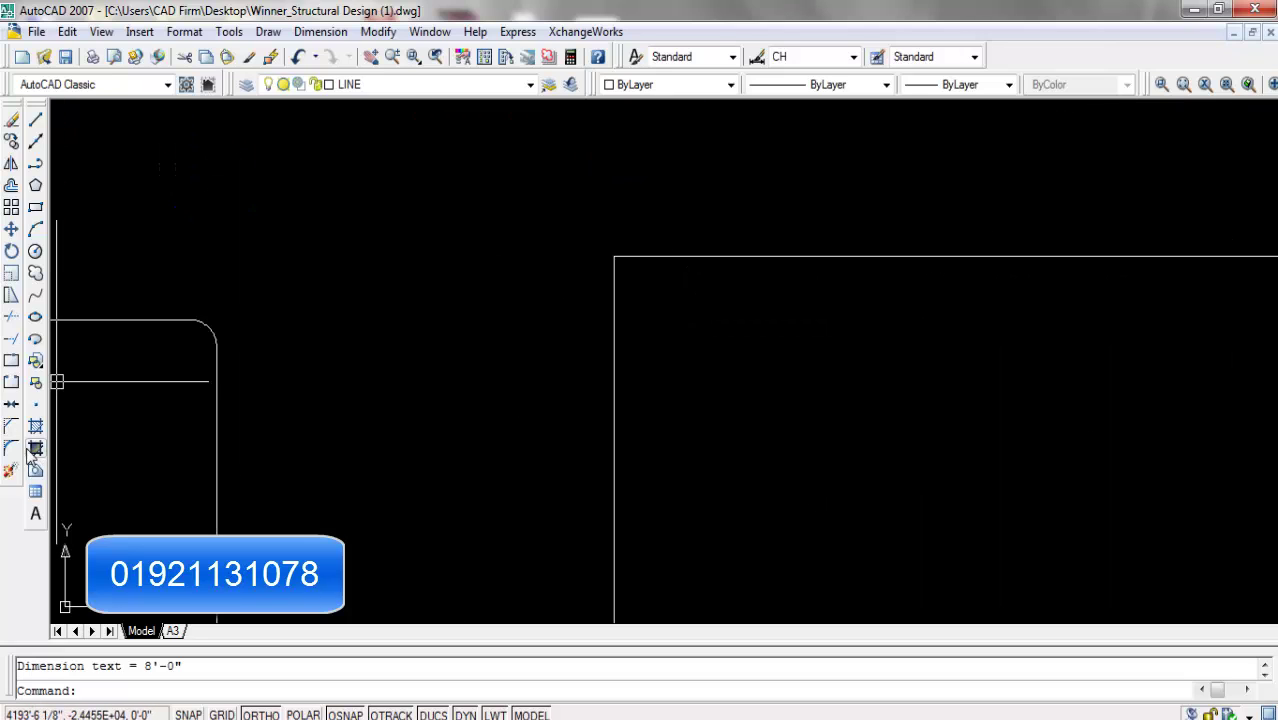
click(13, 427)
right_click(867, 284)
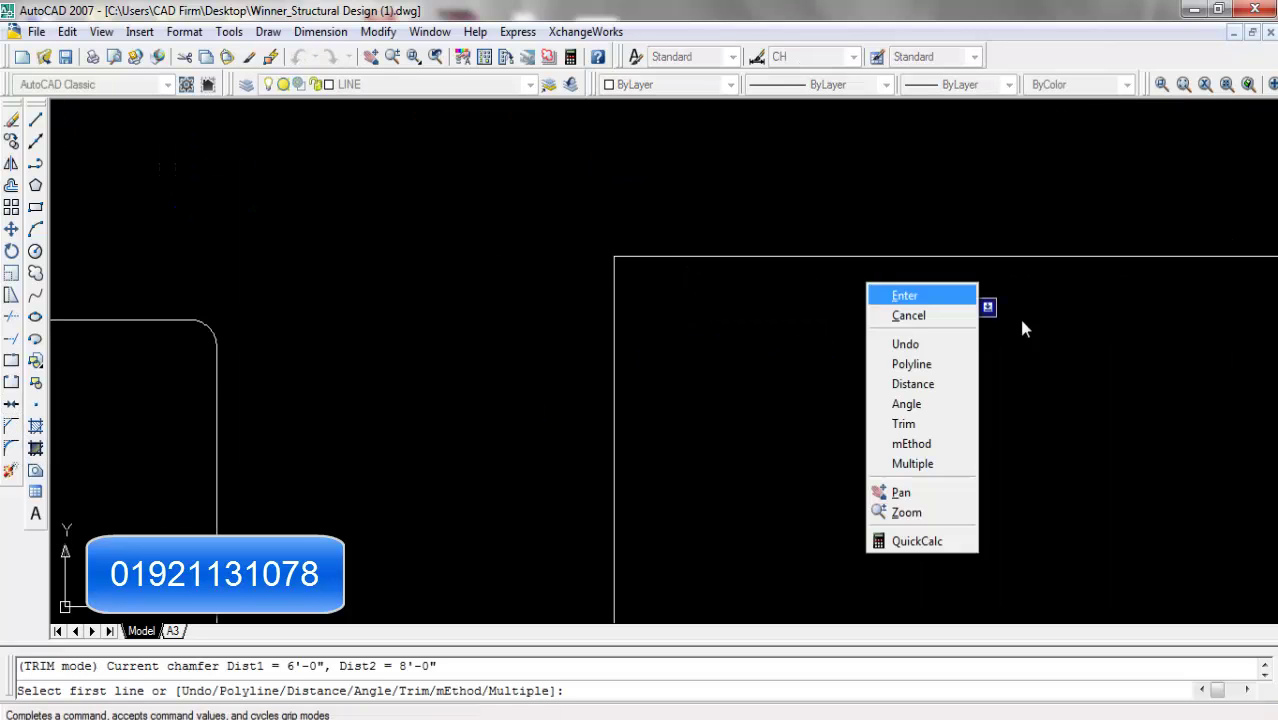
click(945, 390)
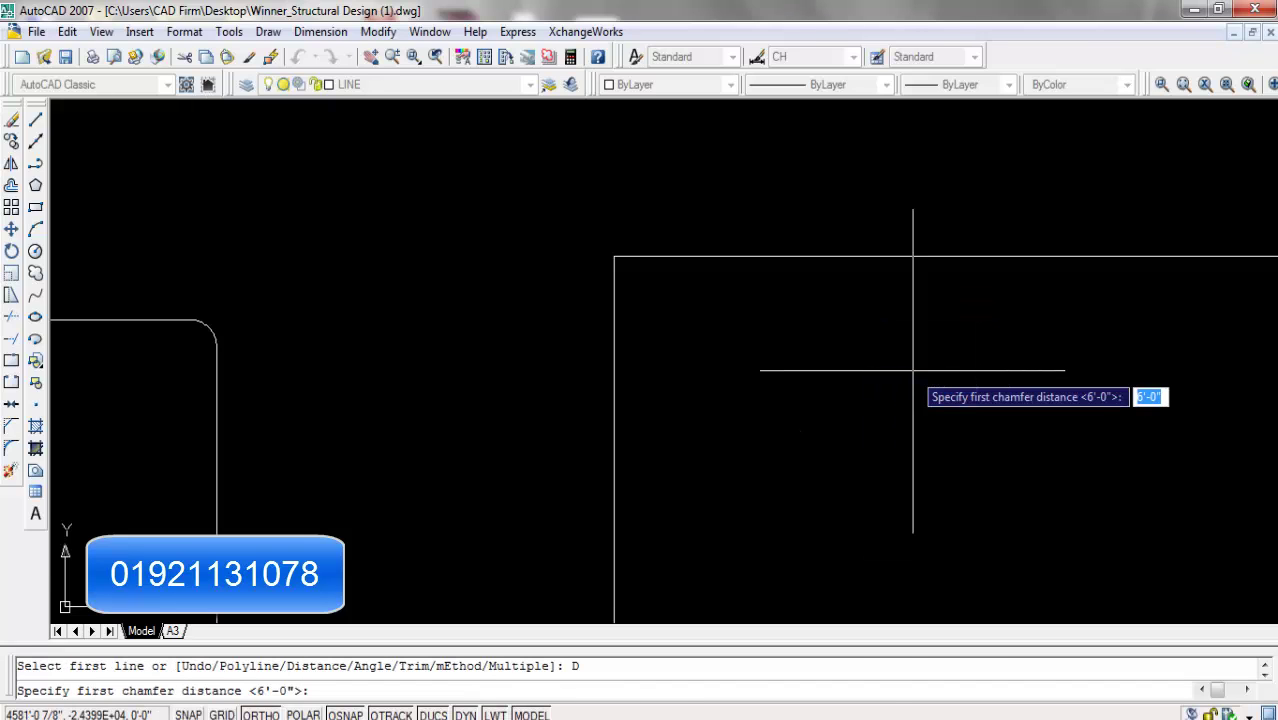
text(8')
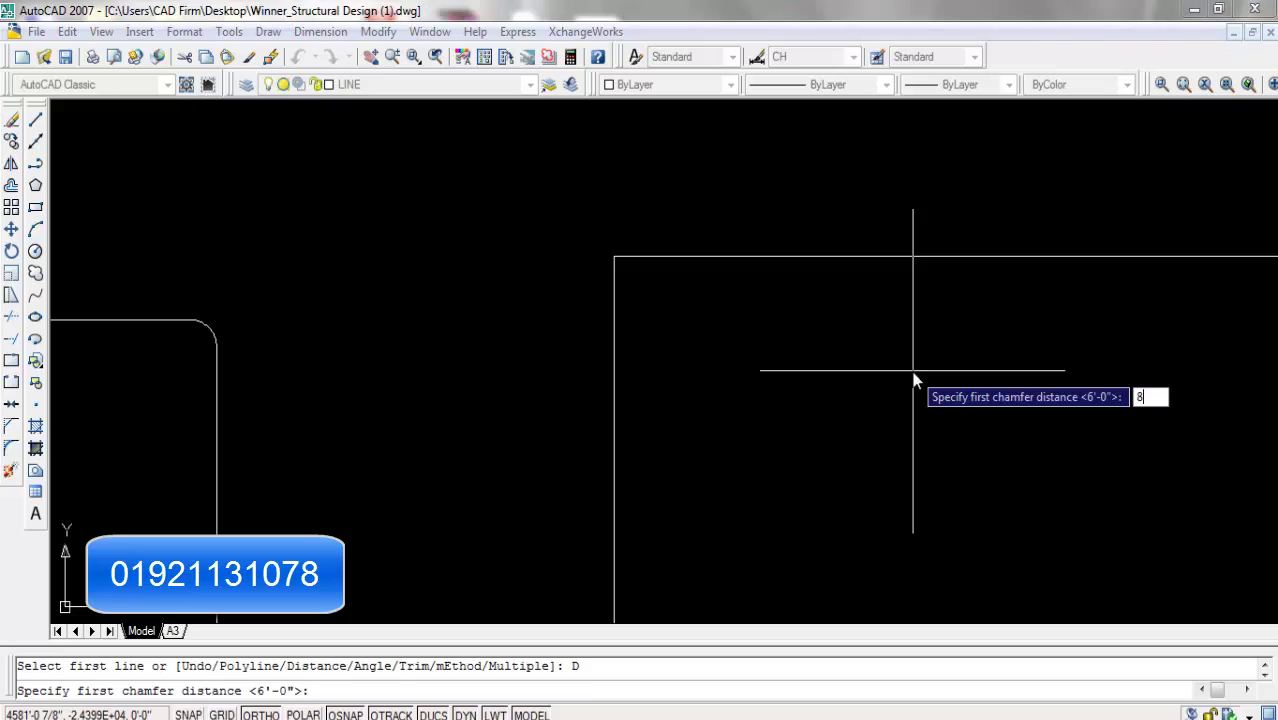
key(Return)
text(8)
key(Return)
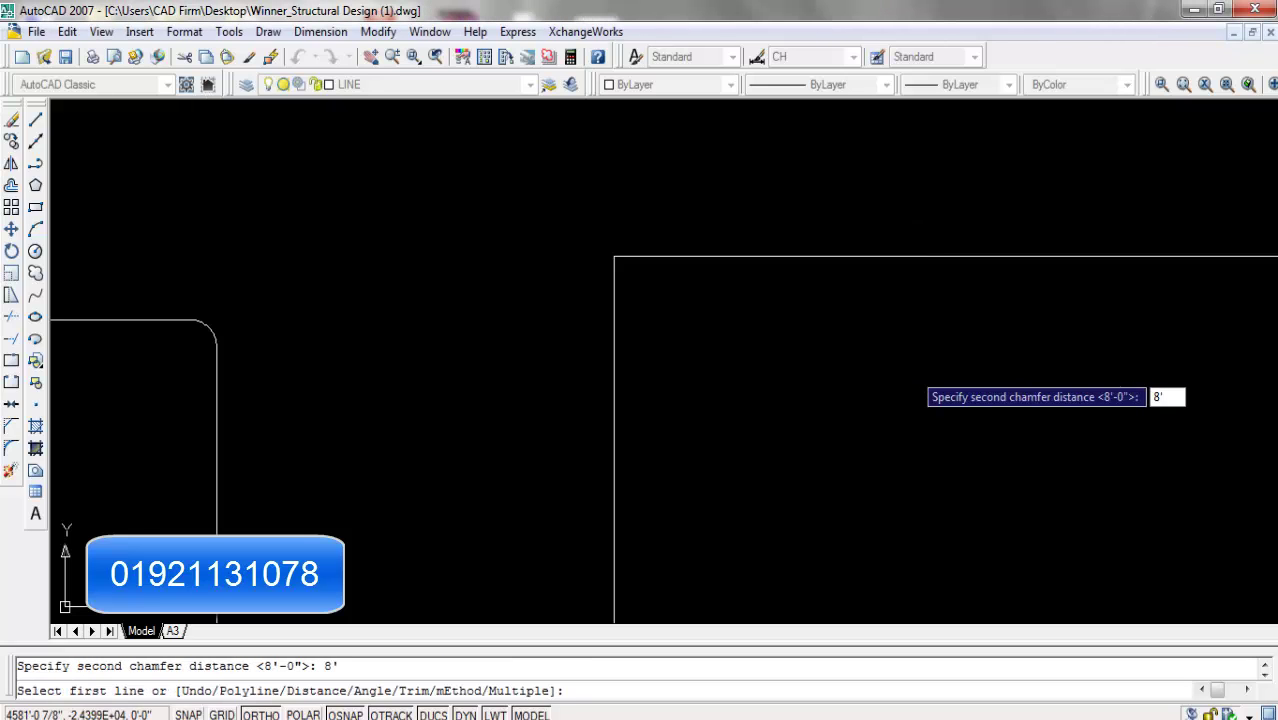
click(658, 253)
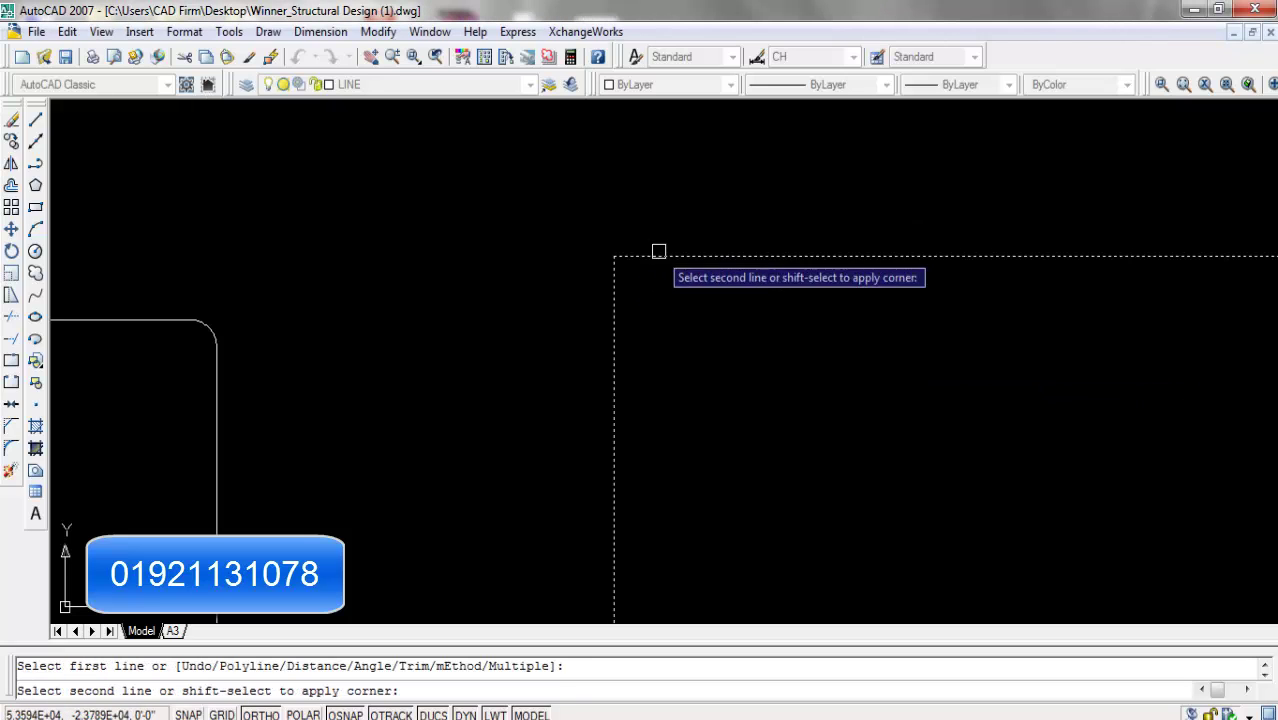
click(614, 350)
scroll(623, 228, up, 7)
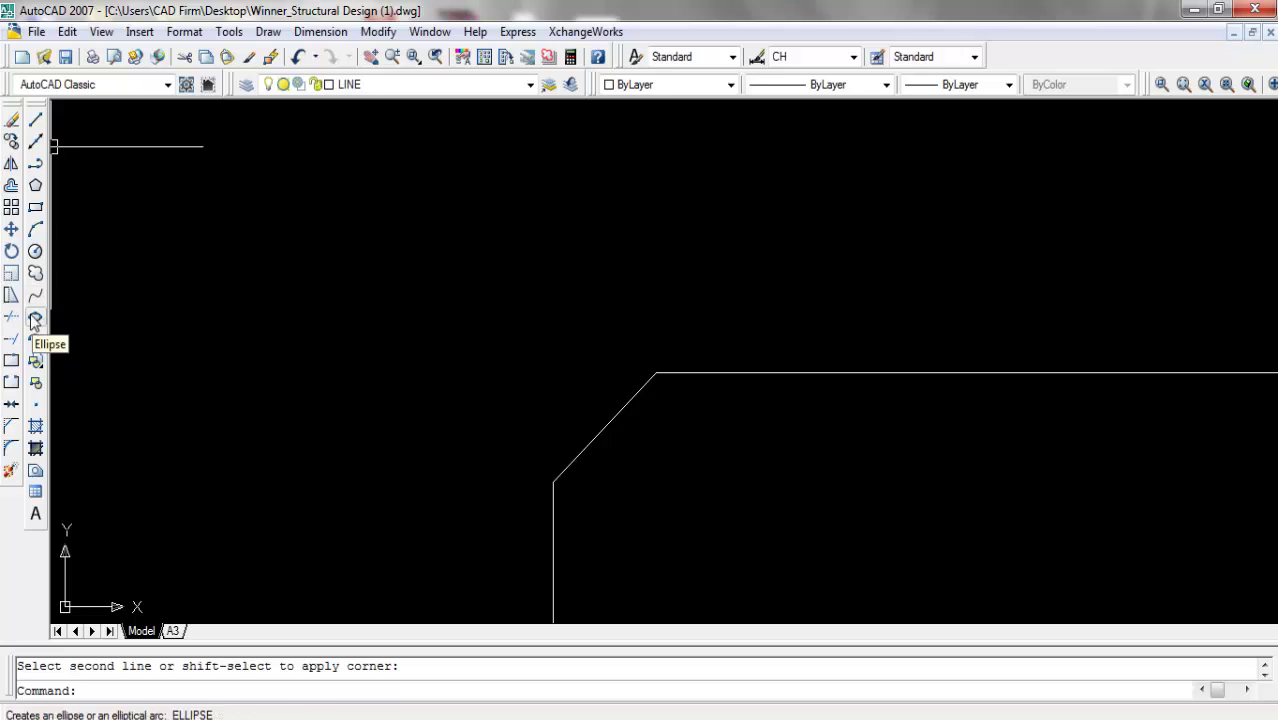
Draw a circle in the gap between the filleted lines and the chamfered rectangle.
scroll(105, 260, down, 4)
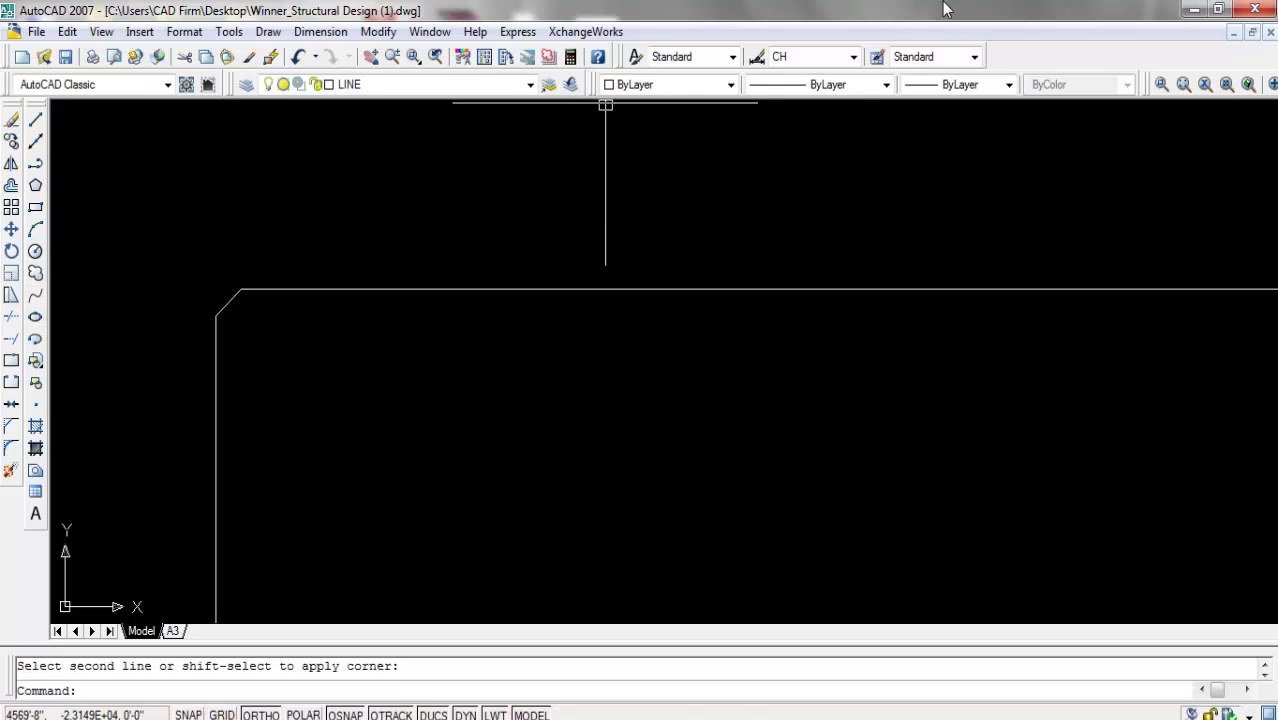
scroll(428, 310, down, 3)
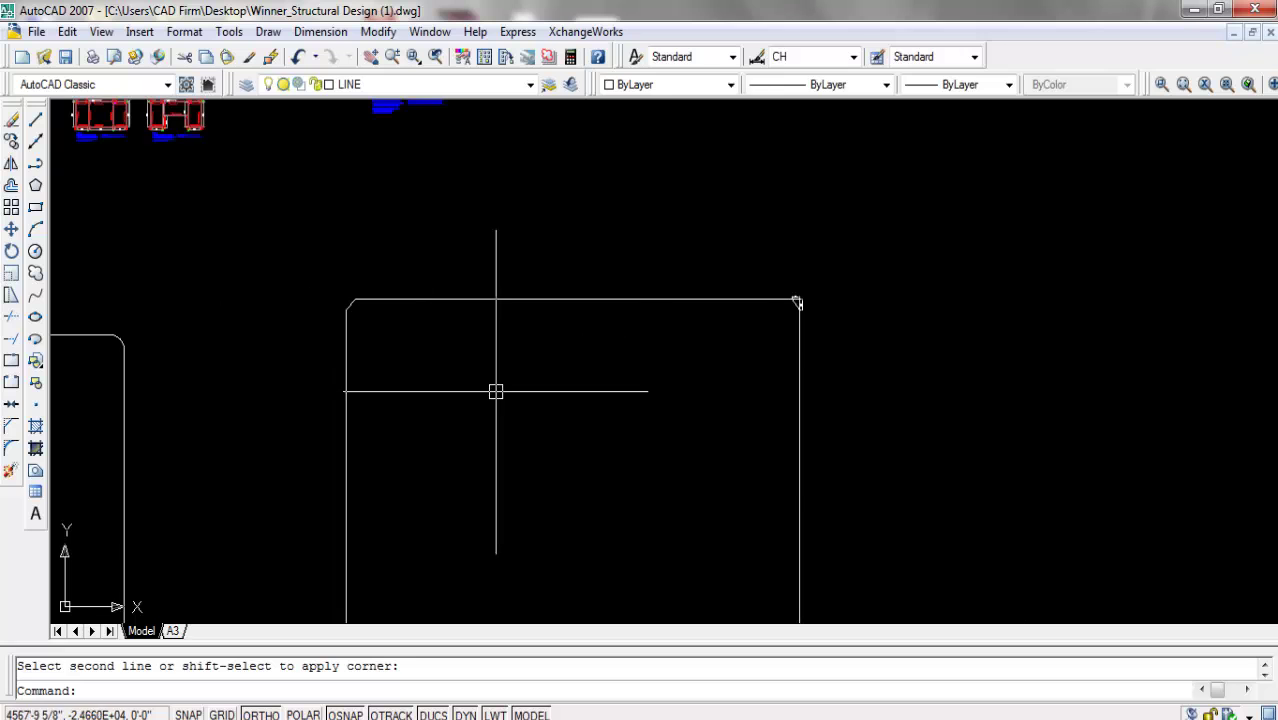
click(35, 251)
scroll(880, 510, down, 3)
scroll(730, 430, up, 5)
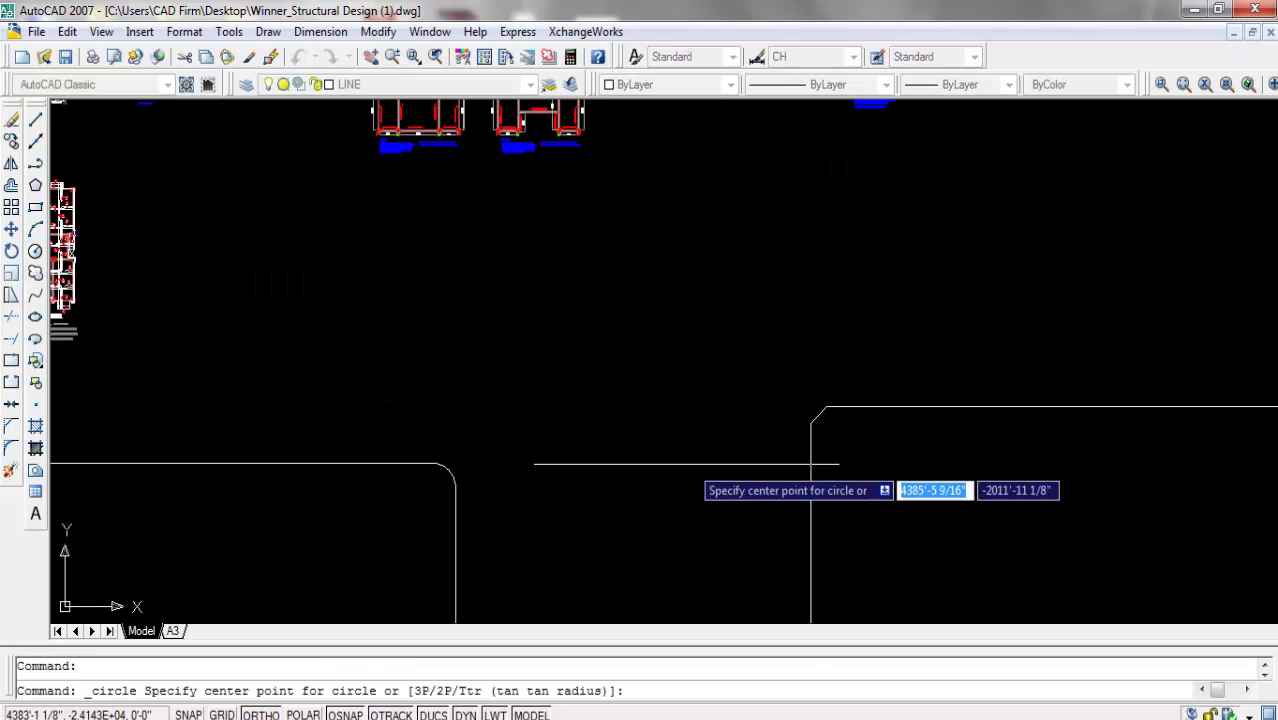
click(686, 464)
click(708, 385)
Erase the chamfered rectangle together with its construction lines and dimensions.
scroll(941, 385, down, 3)
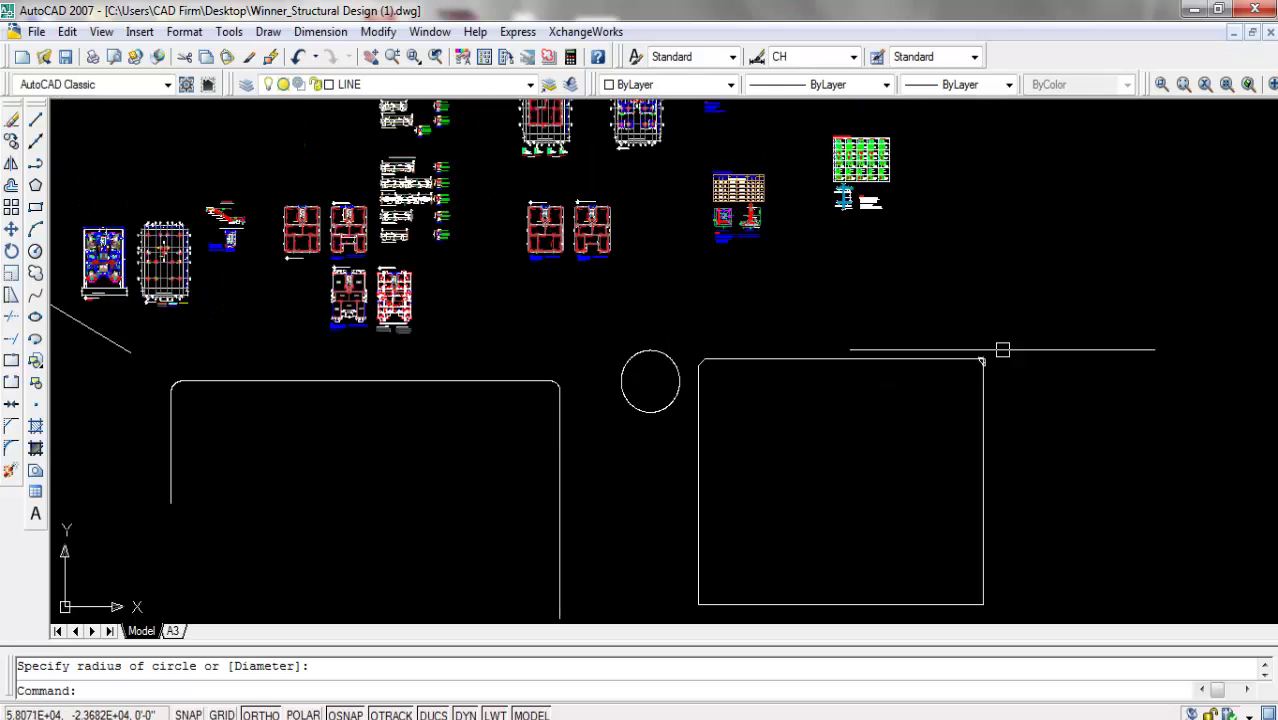
click(1025, 337)
click(702, 485)
key(Delete)
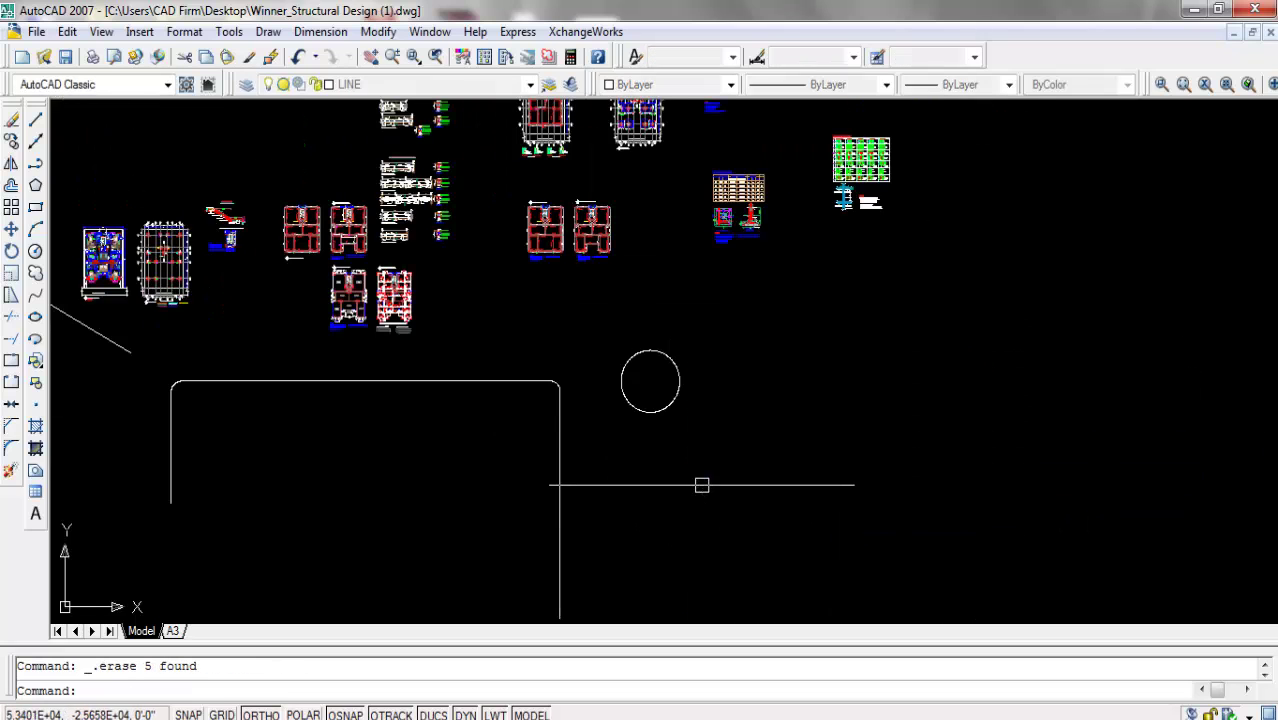
Draw an ellipse to the right of the circle with a 20' horizontal axis and a 6' distance to the other axis.
scroll(645, 362, up, 6)
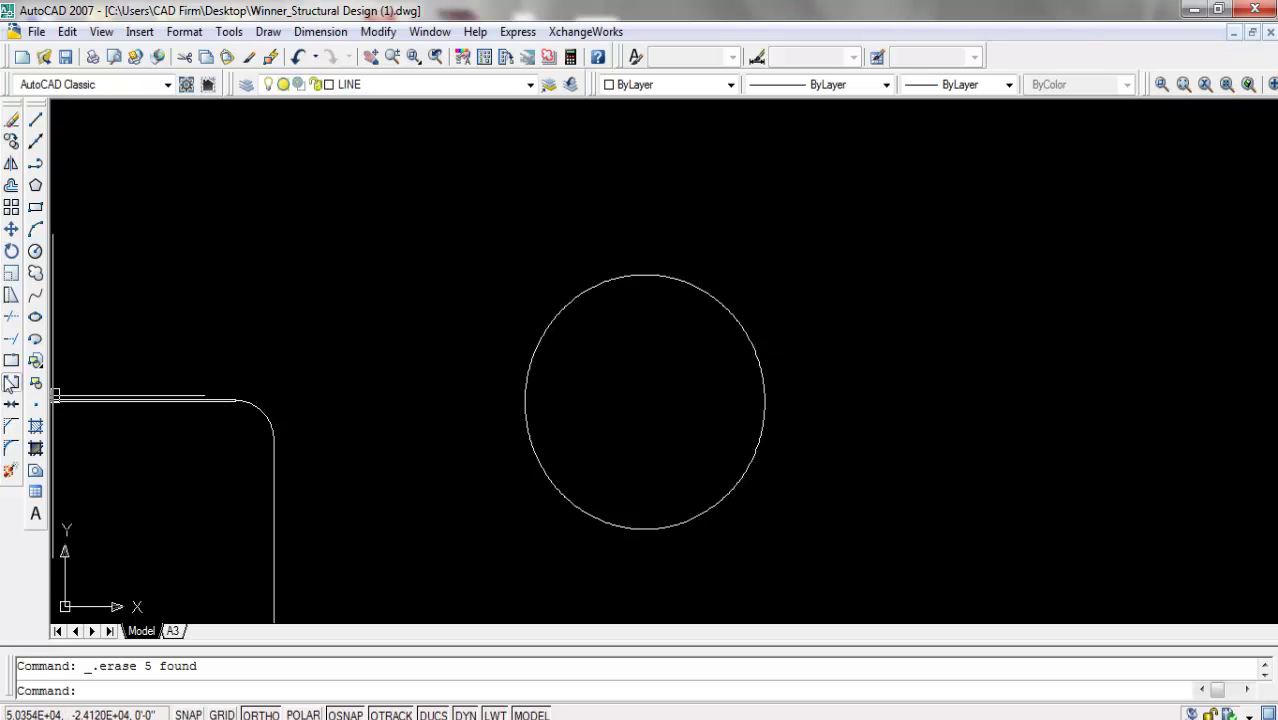
click(35, 319)
scroll(928, 445, up, 2)
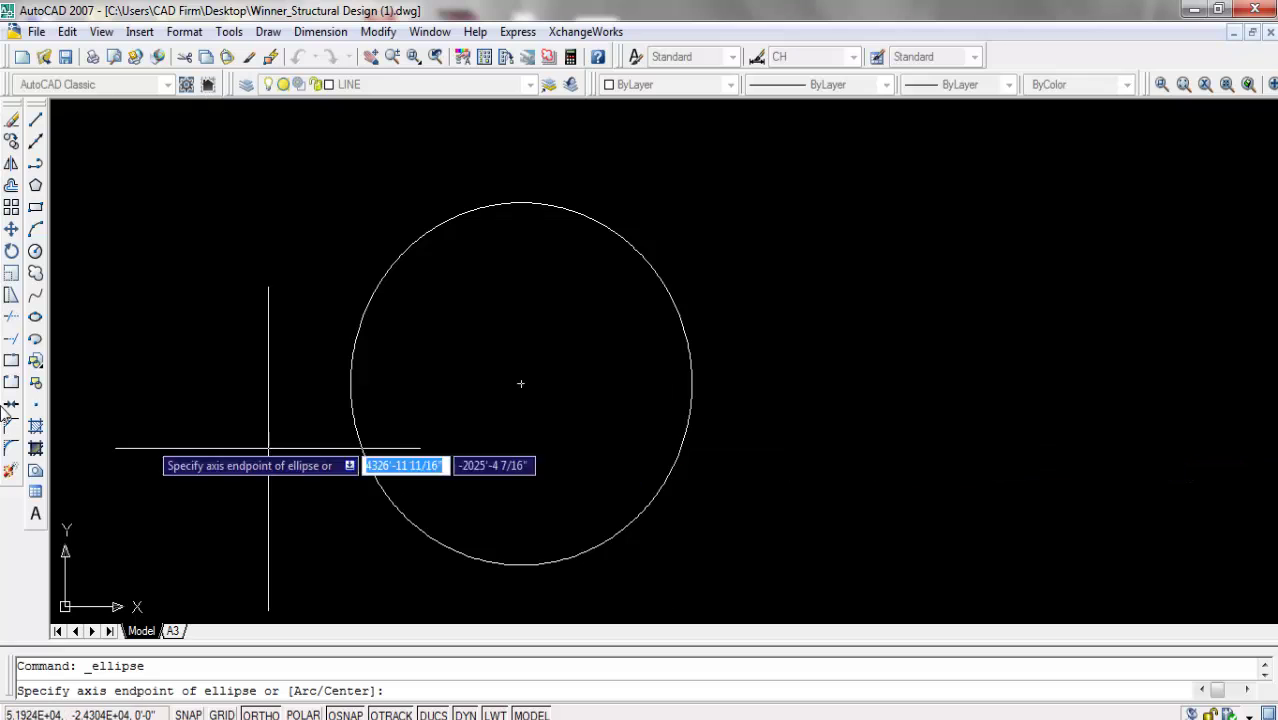
scroll(110, 409, down, 2)
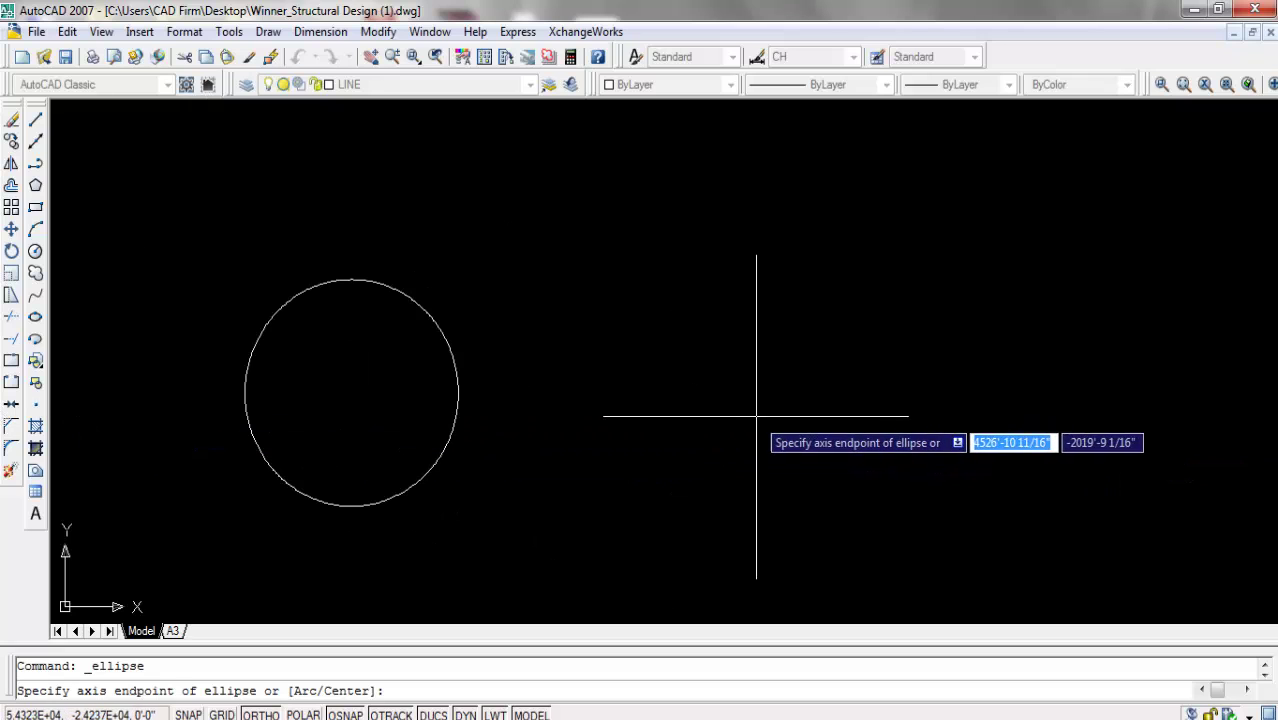
click(755, 416)
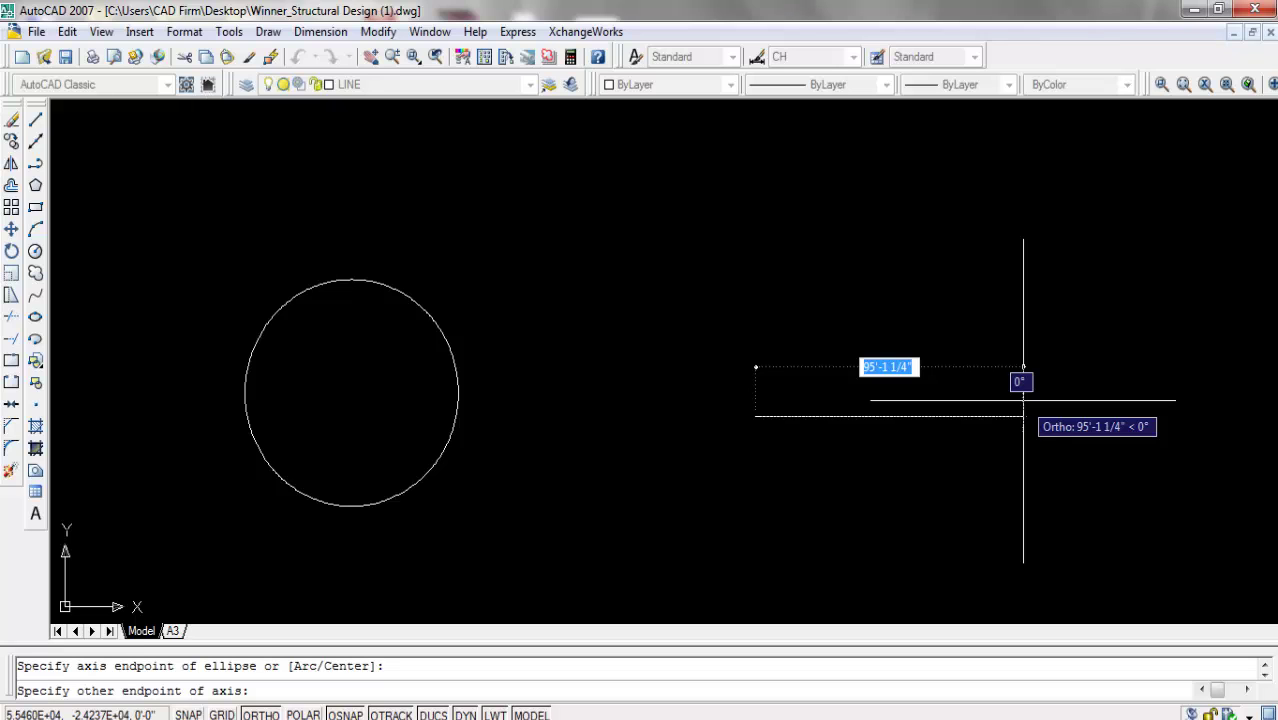
text(20')
key(Return)
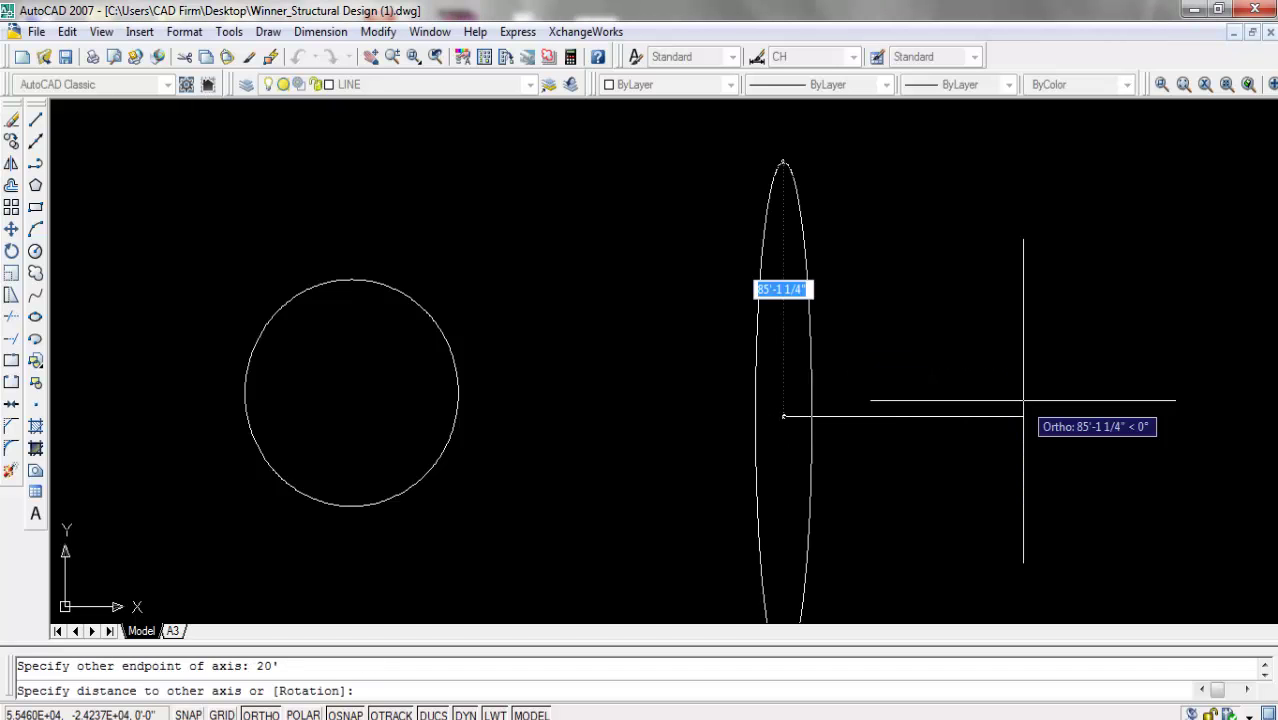
scroll(821, 411, up, 3)
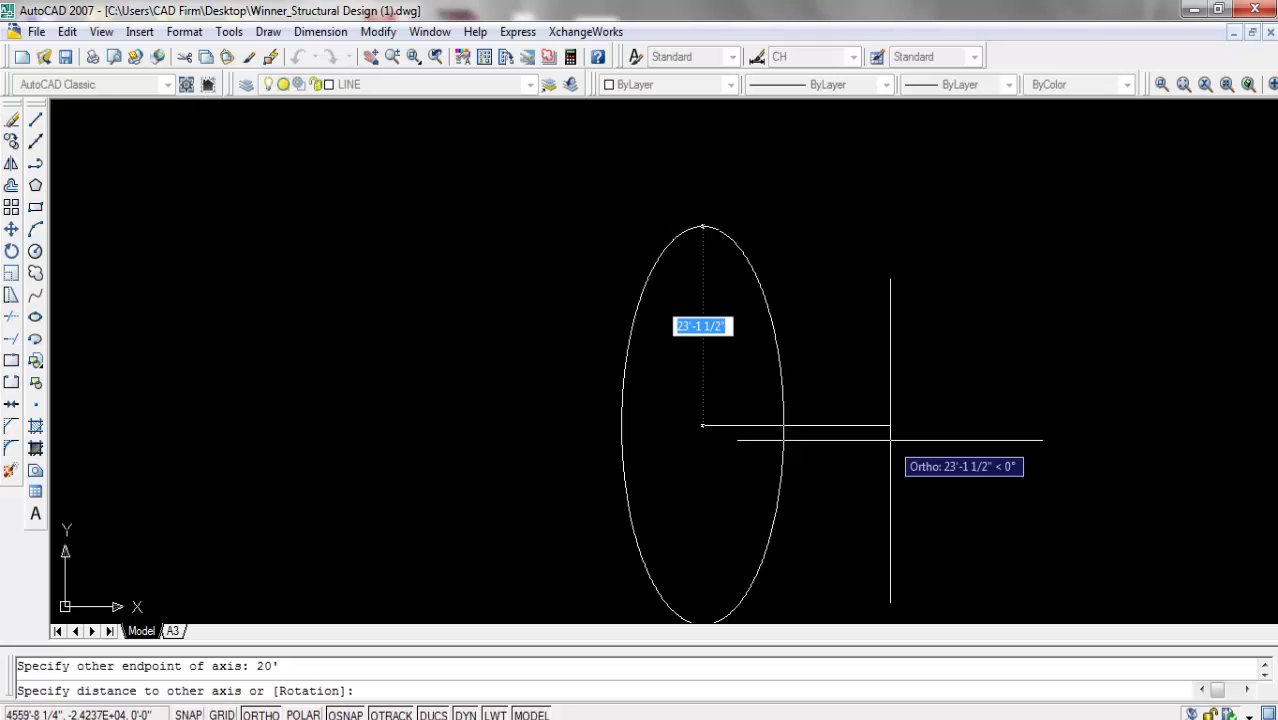
text(6')
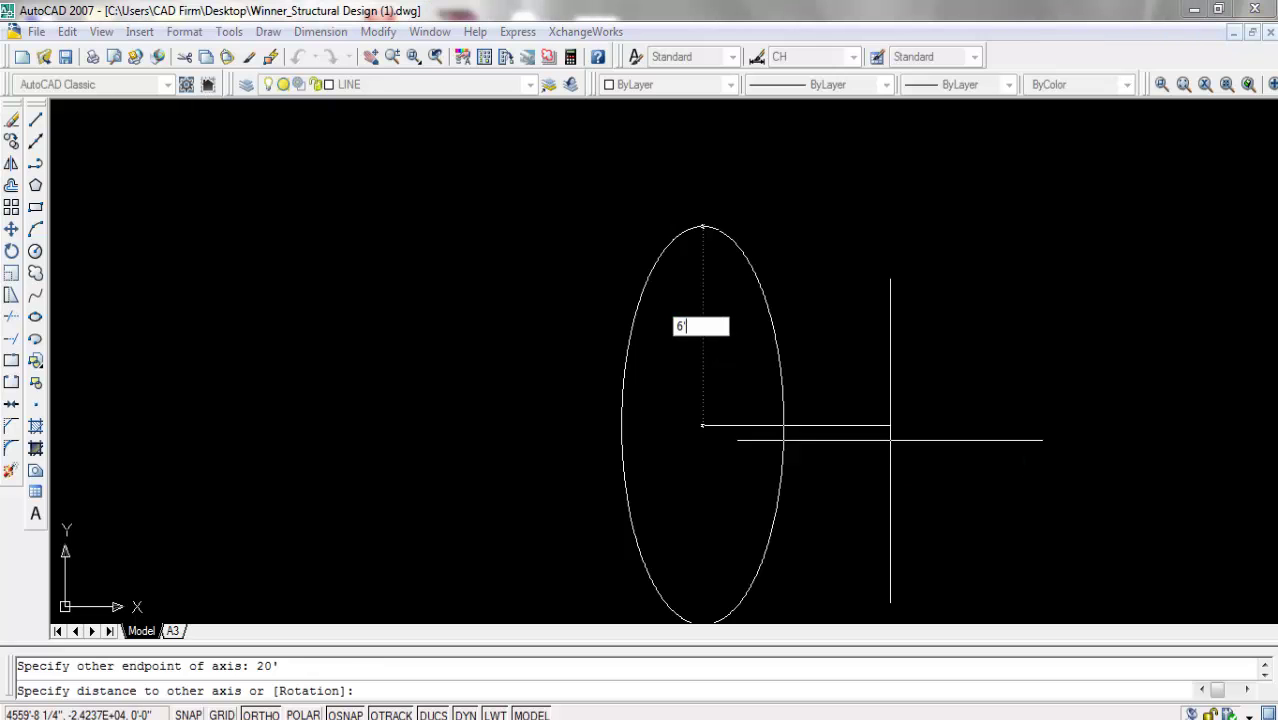
key(Return)
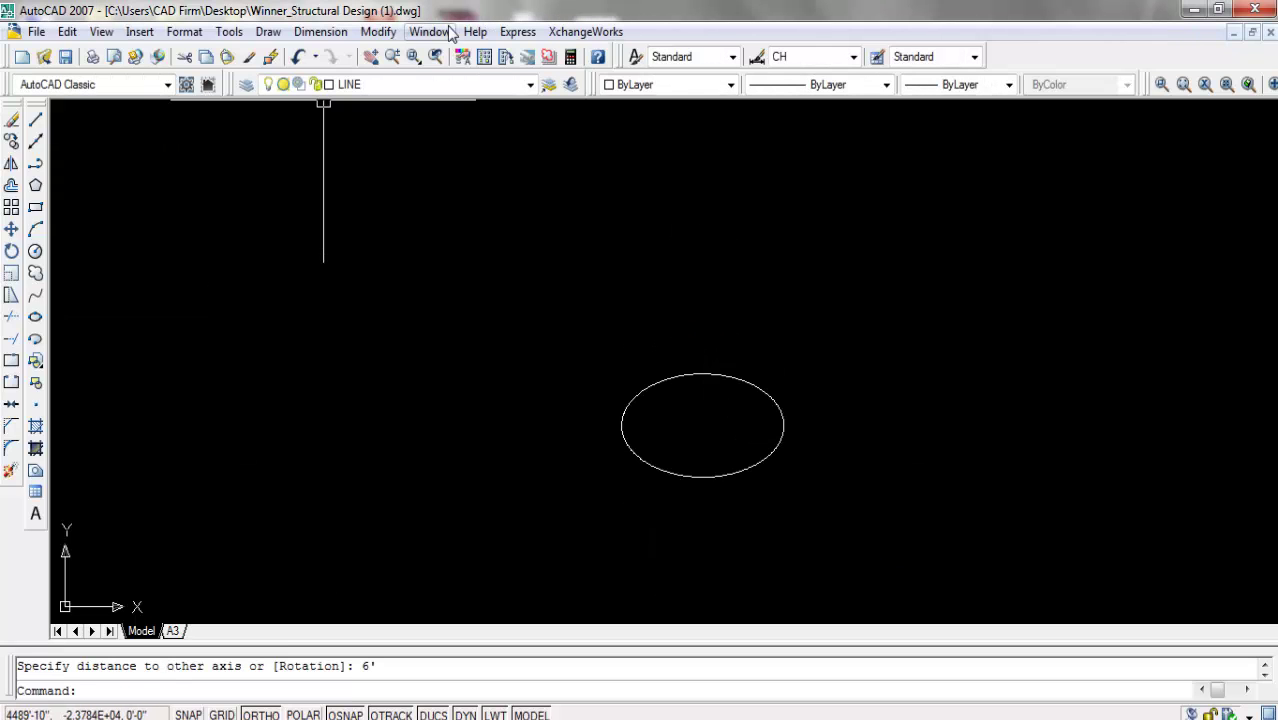
Add a linear dimension below the ellipse spanning its full horizontal axis between the left and right quadrants.
click(320, 31)
click(315, 85)
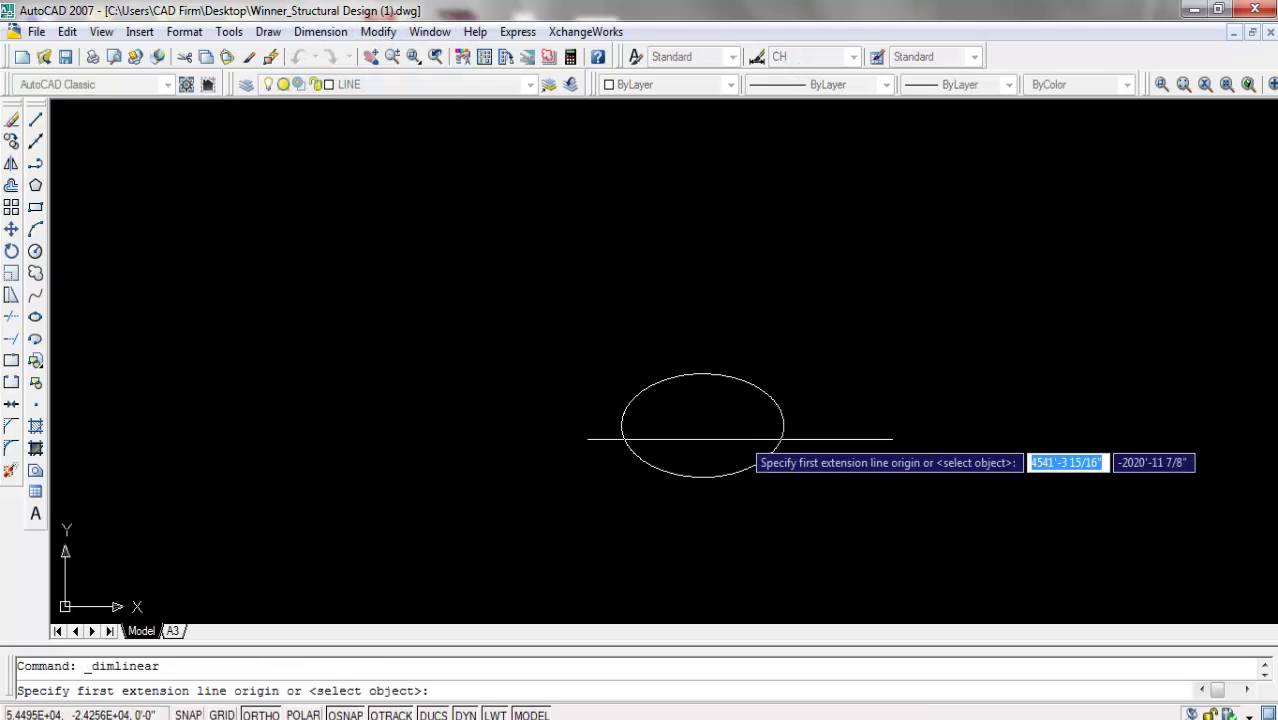
scroll(1033, 110, up, 3)
scroll(693, 204, down, 4)
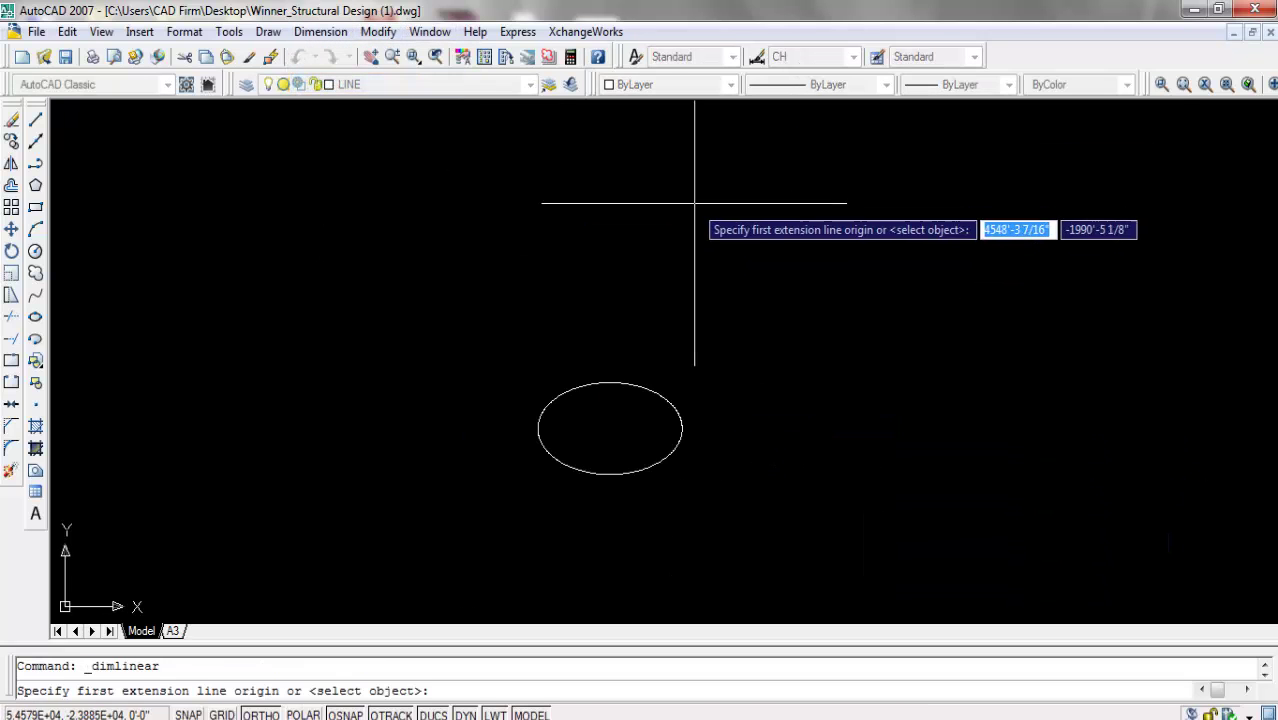
scroll(558, 438, up, 3)
click(528, 424)
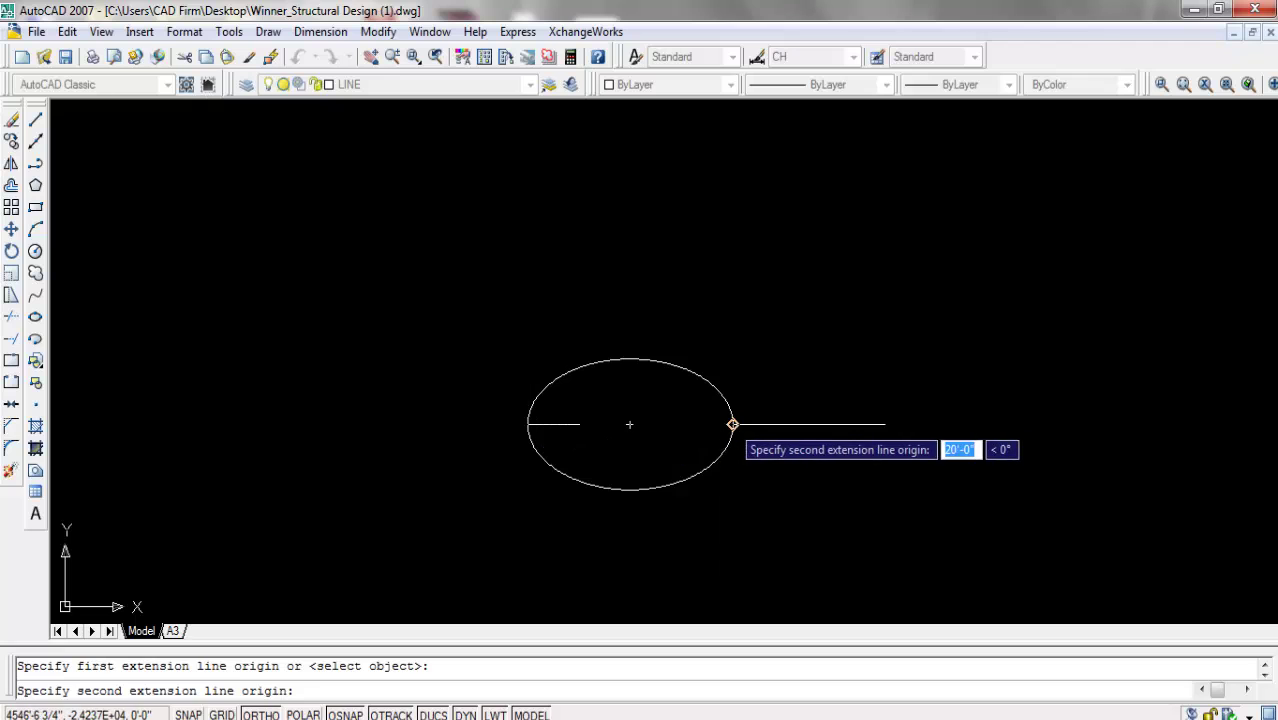
click(733, 424)
click(722, 516)
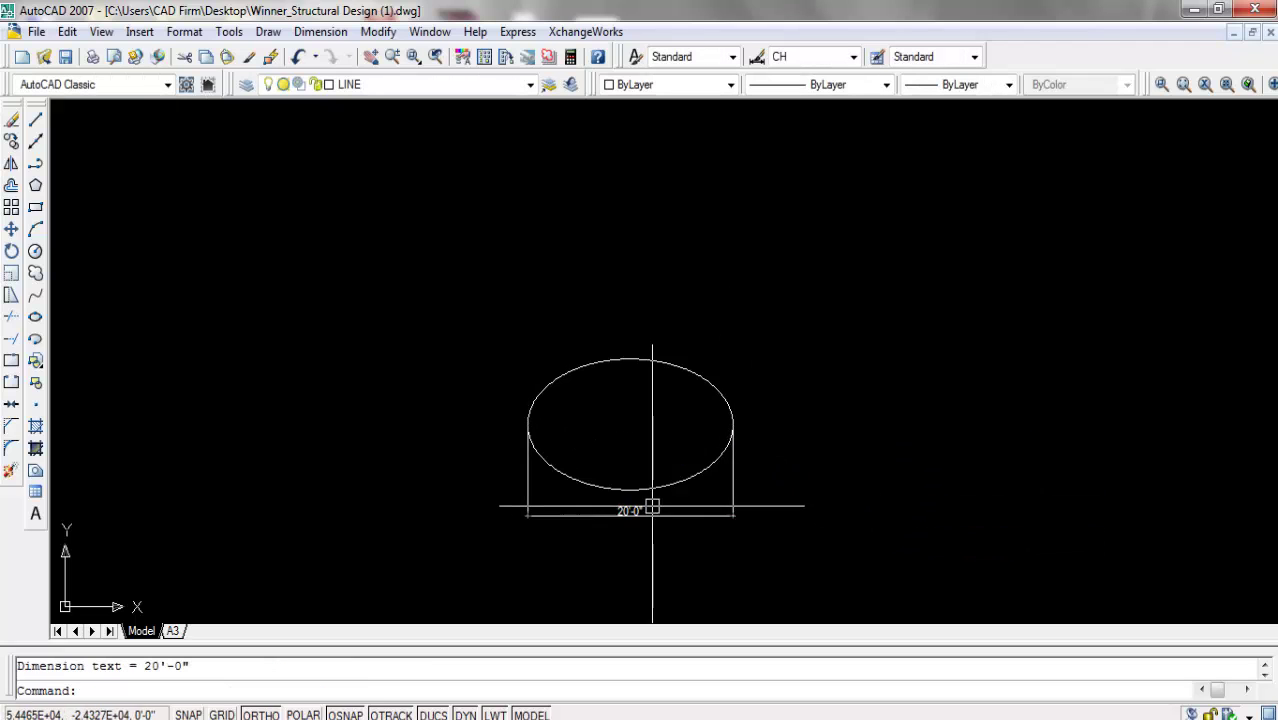
Add a vertical linear dimension inside the ellipse between its centre and top quadrant.
key(Return)
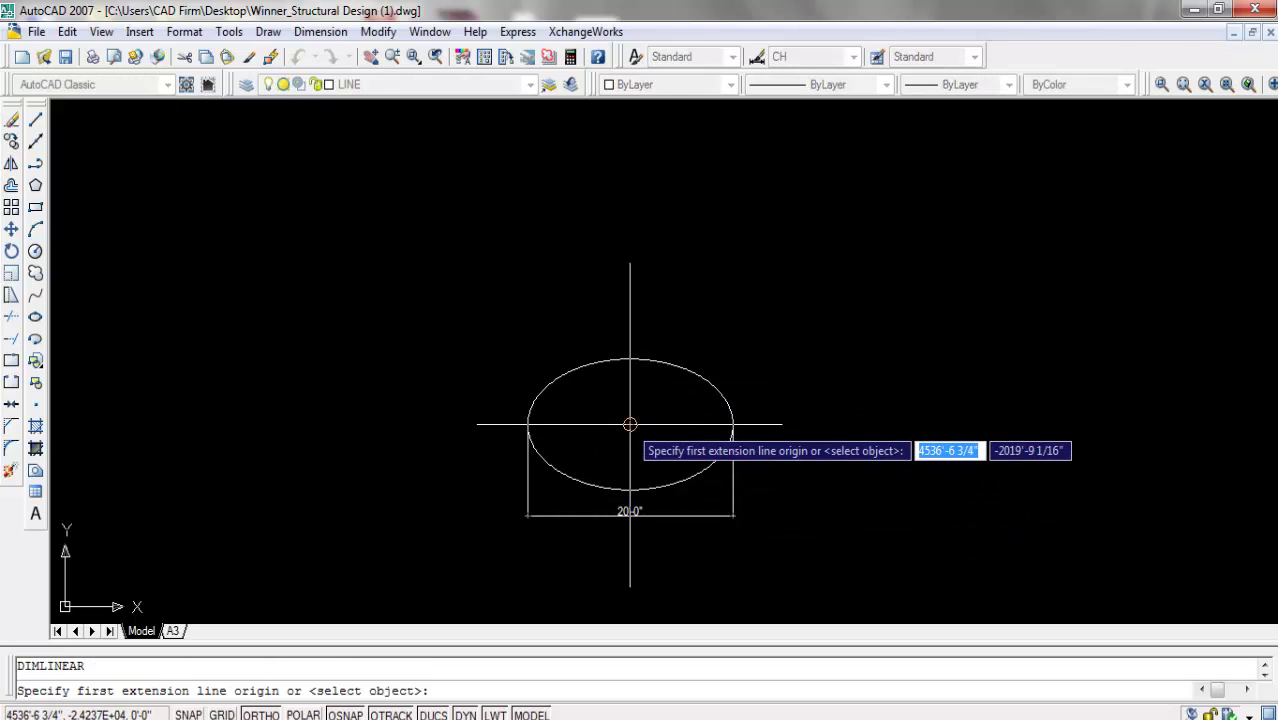
click(629, 358)
click(630, 358)
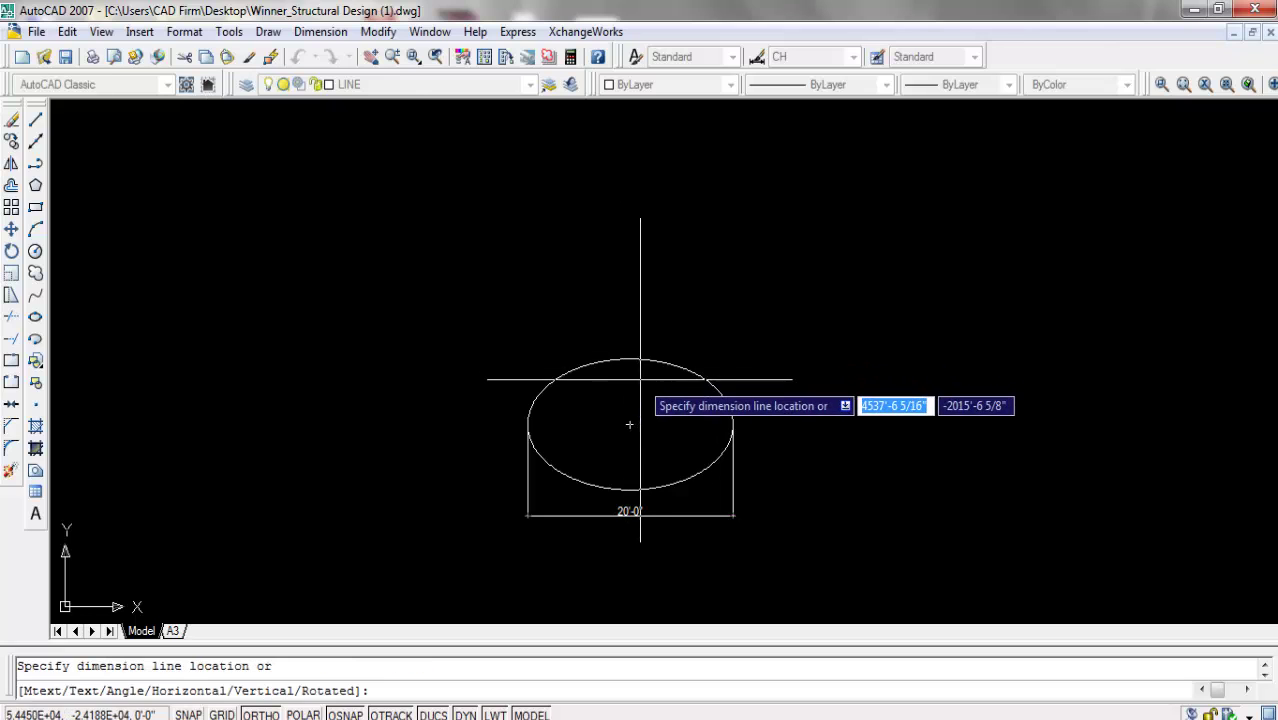
click(641, 378)
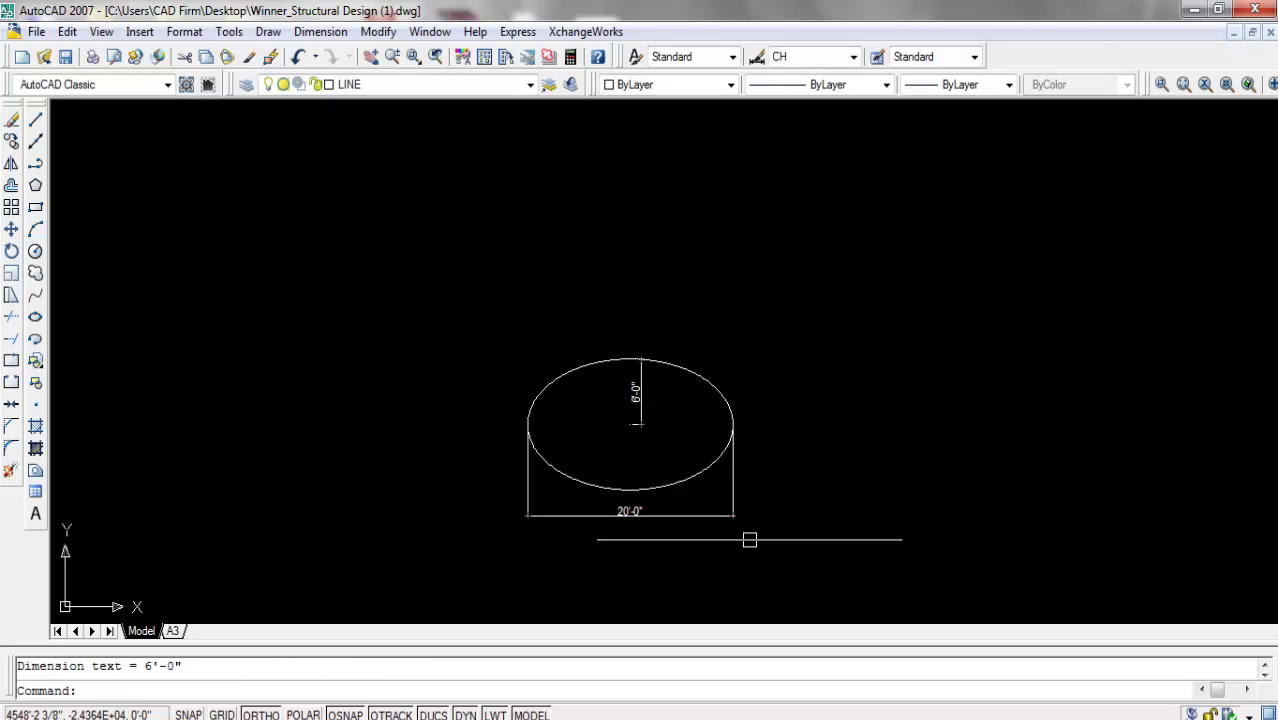
Erase the horizontal and vertical linear dimensions from the ellipse.
click(664, 410)
click(562, 429)
click(776, 484)
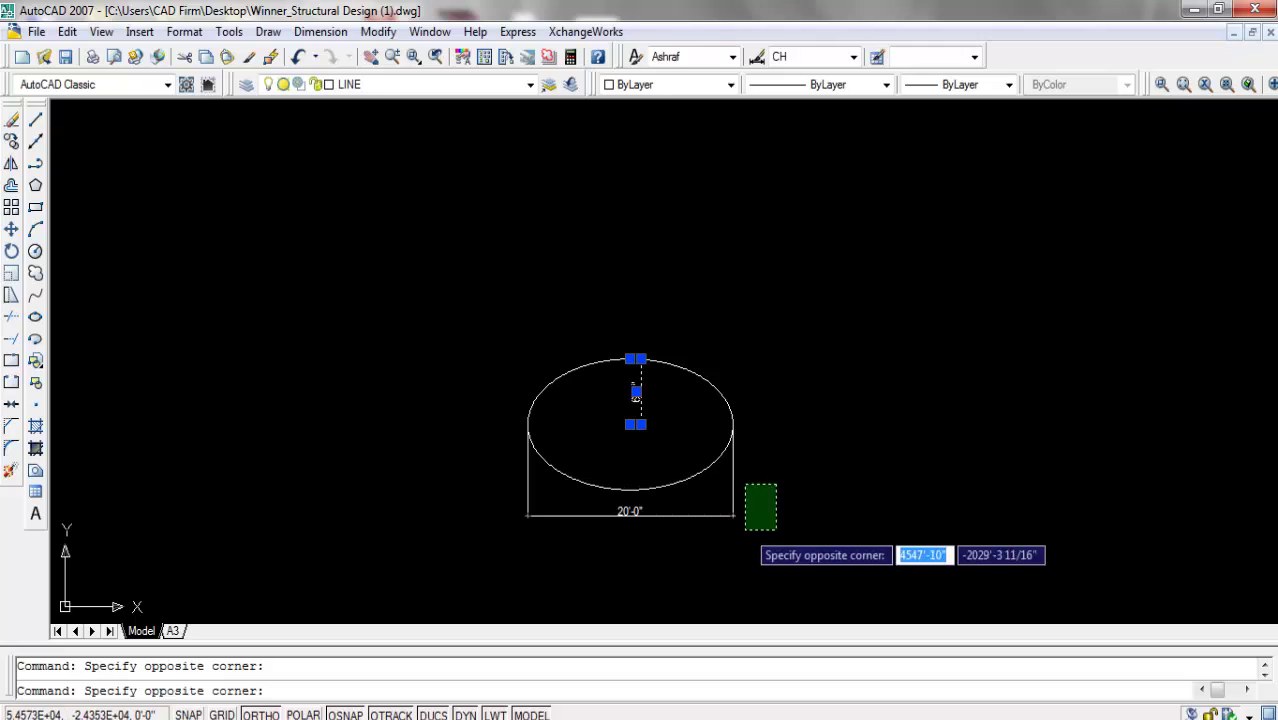
click(713, 540)
key(Delete)
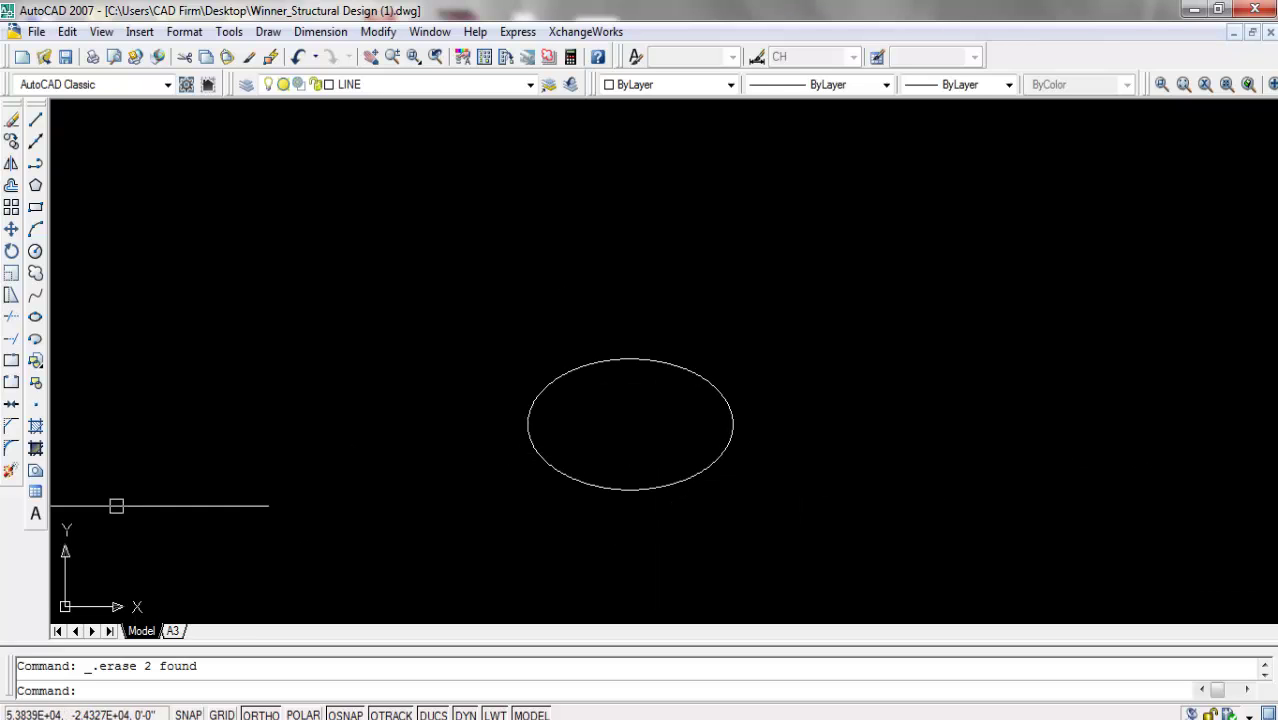
Draw a second ellipse to the right of the first with an 18' vertical axis and a 4' distance to the other axis.
click(35, 317)
scroll(420, 420, down, 3)
scroll(655, 440, up, 2)
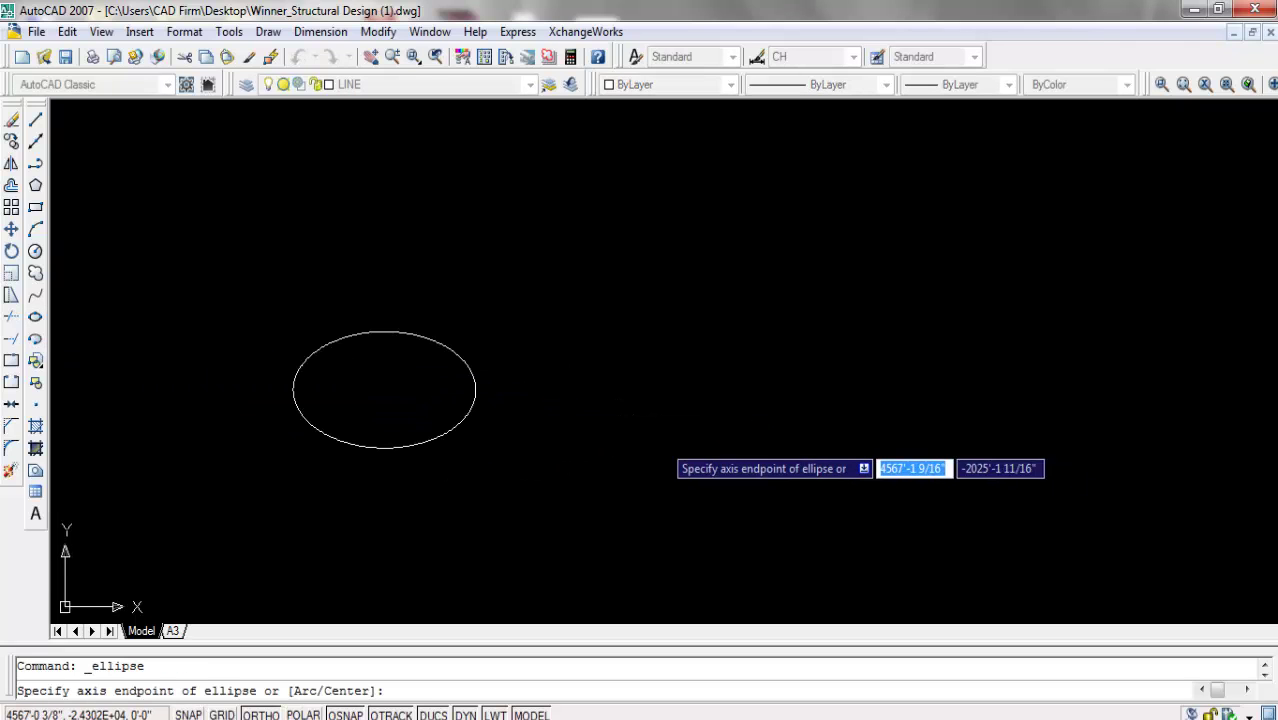
click(658, 435)
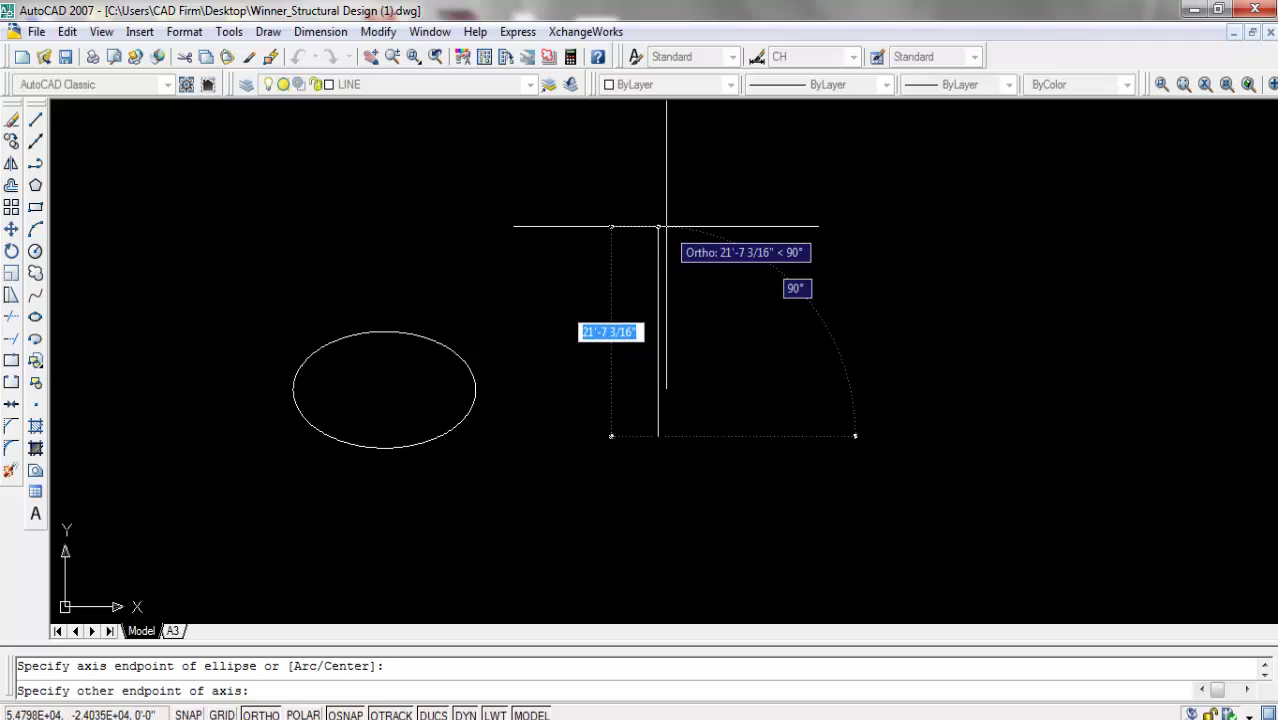
text(1)
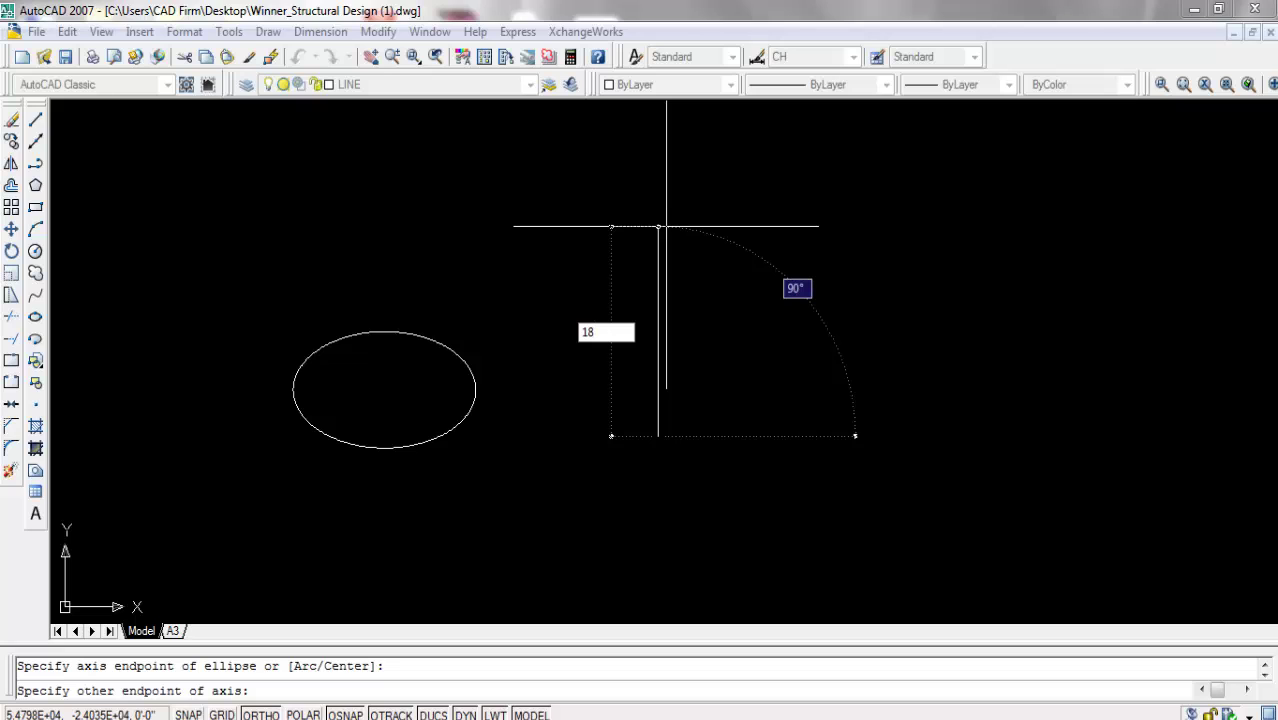
text(8')
key(Return)
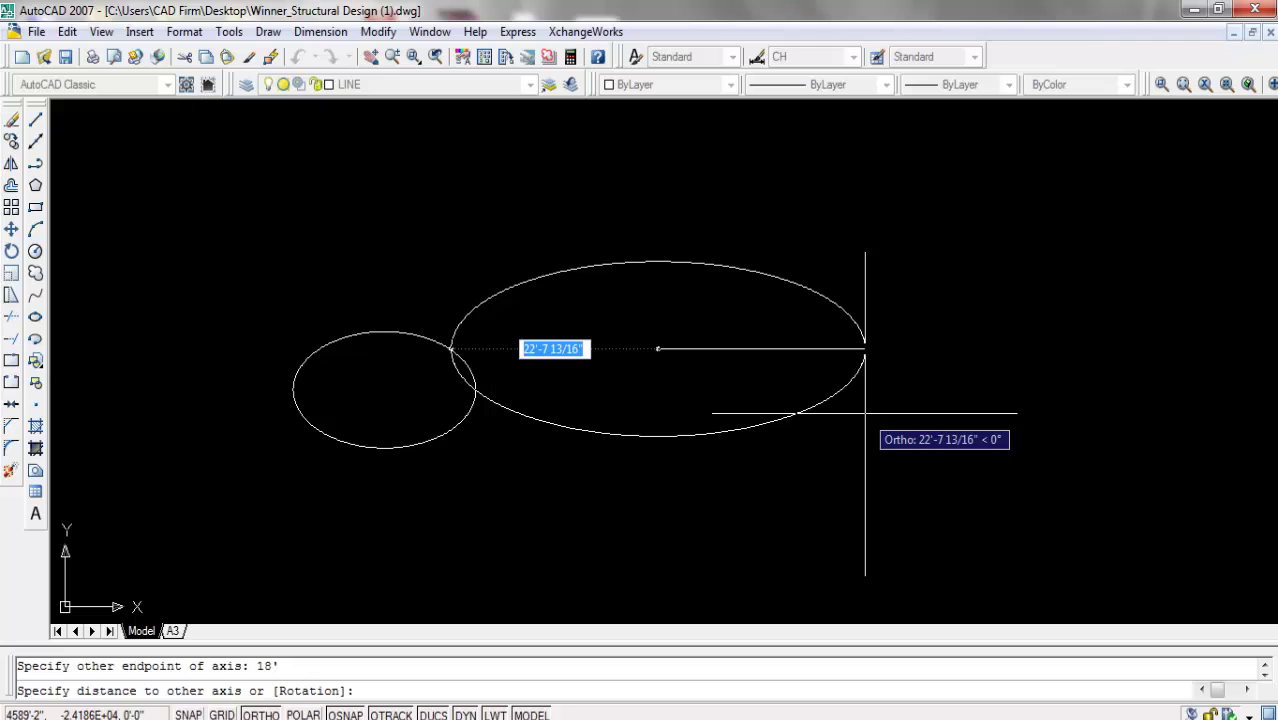
text(4')
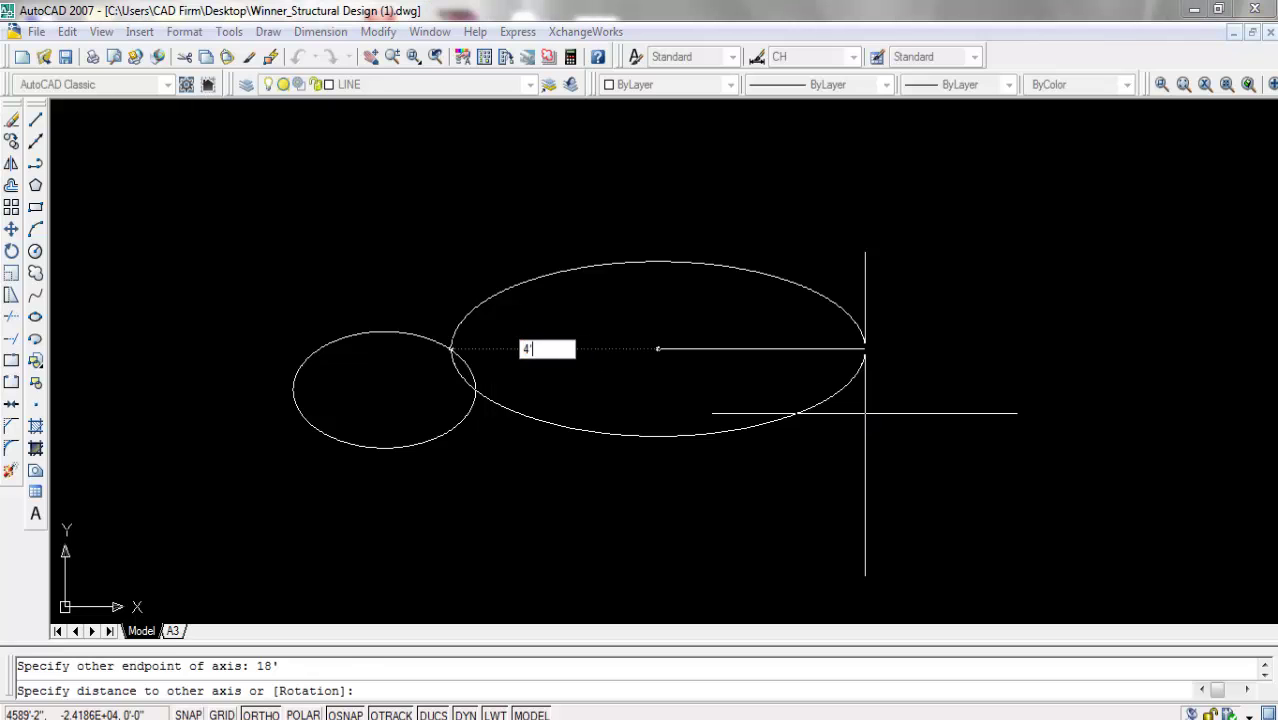
key(Return)
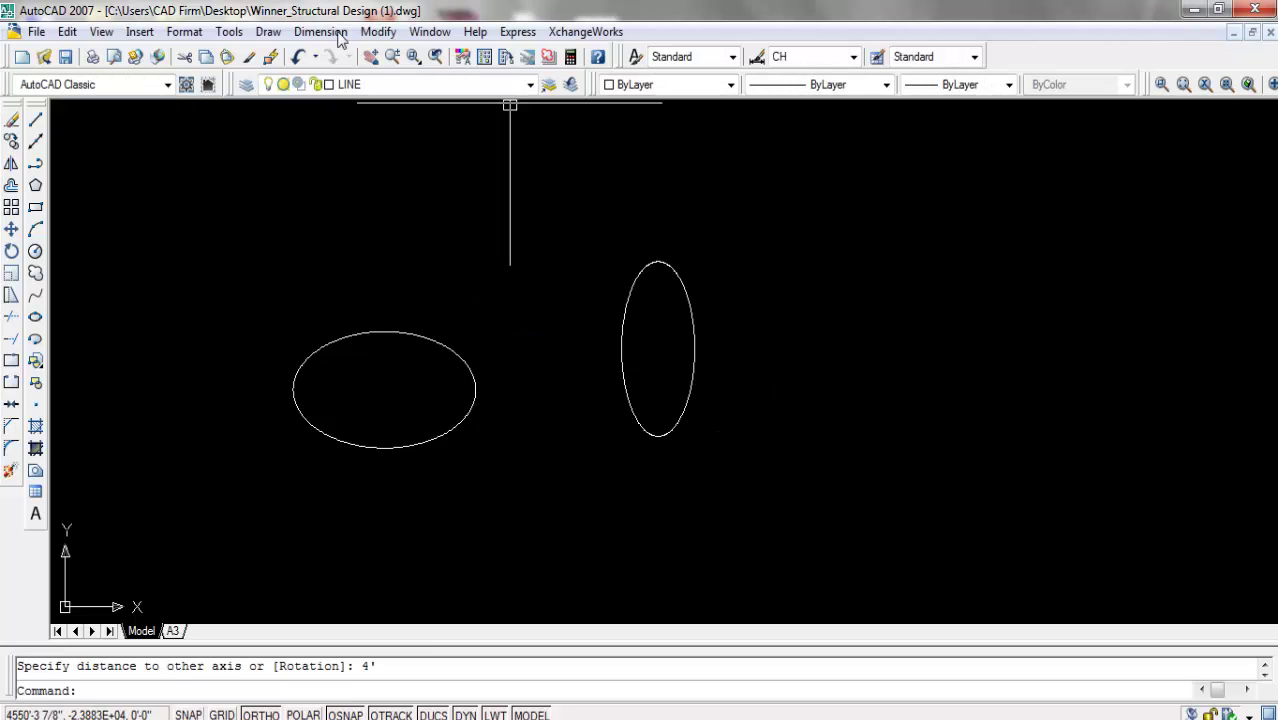
Add a vertical linear dimension to the right of the new ellipse between its top and bottom quadrants.
click(320, 32)
click(318, 81)
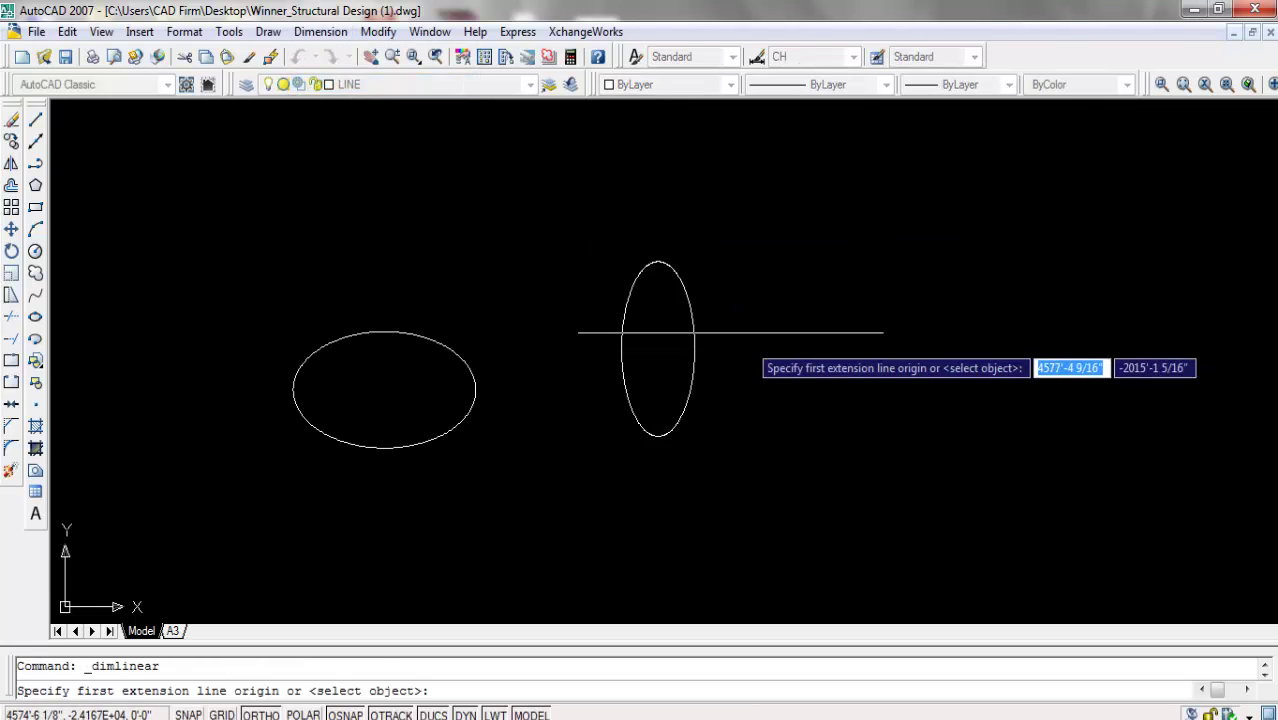
click(657, 265)
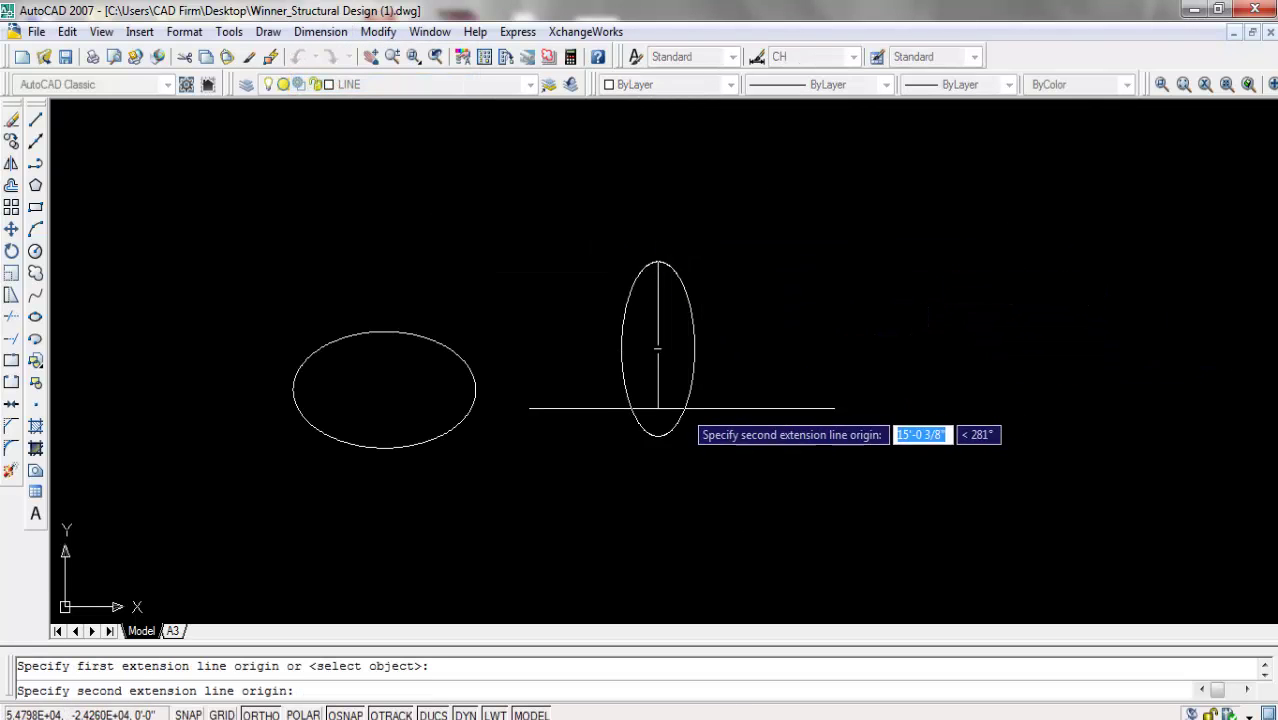
click(656, 432)
click(744, 380)
scroll(737, 380, up, 2)
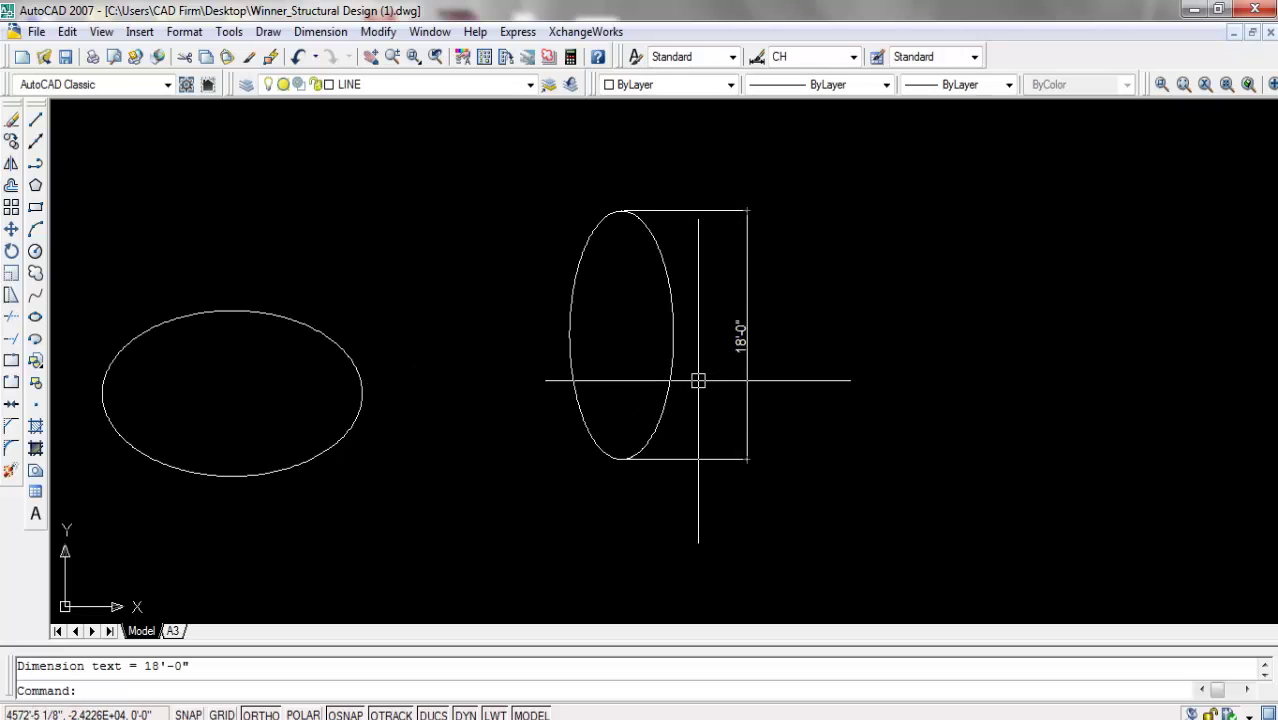
Add a horizontal linear dimension above the tall ellipse between its left and right quadrants.
key(Return)
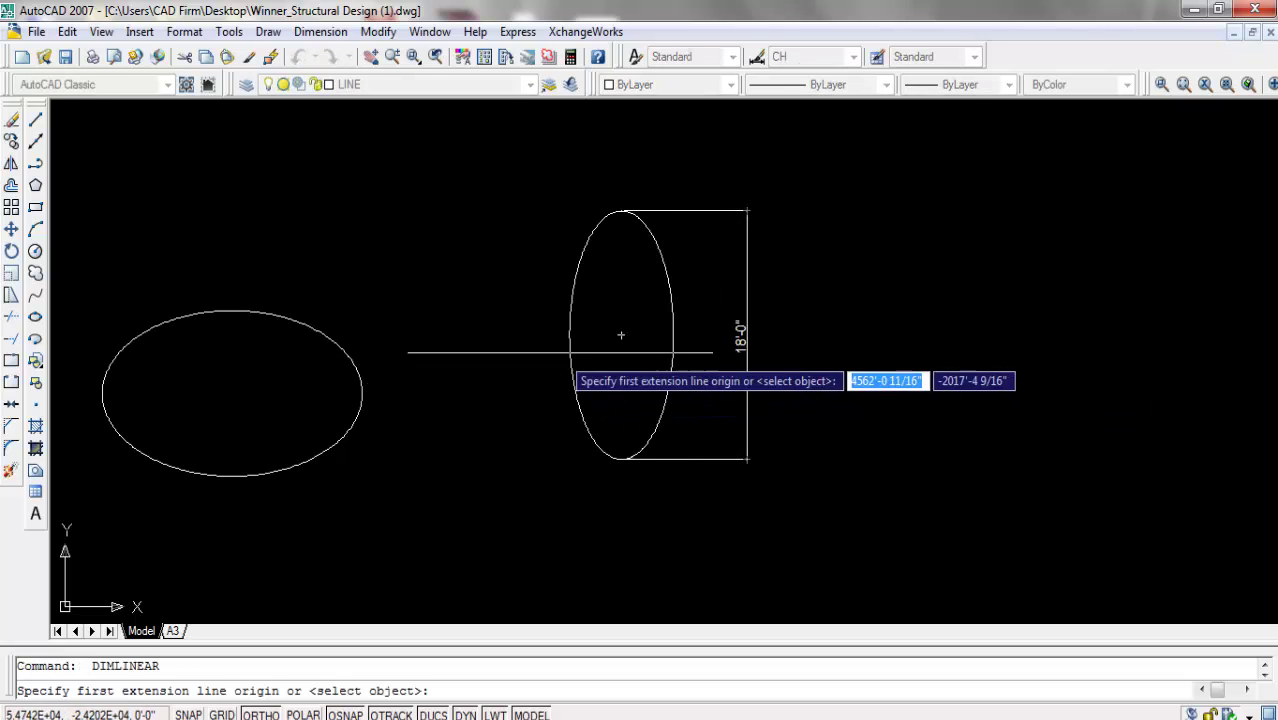
click(571, 335)
click(673, 335)
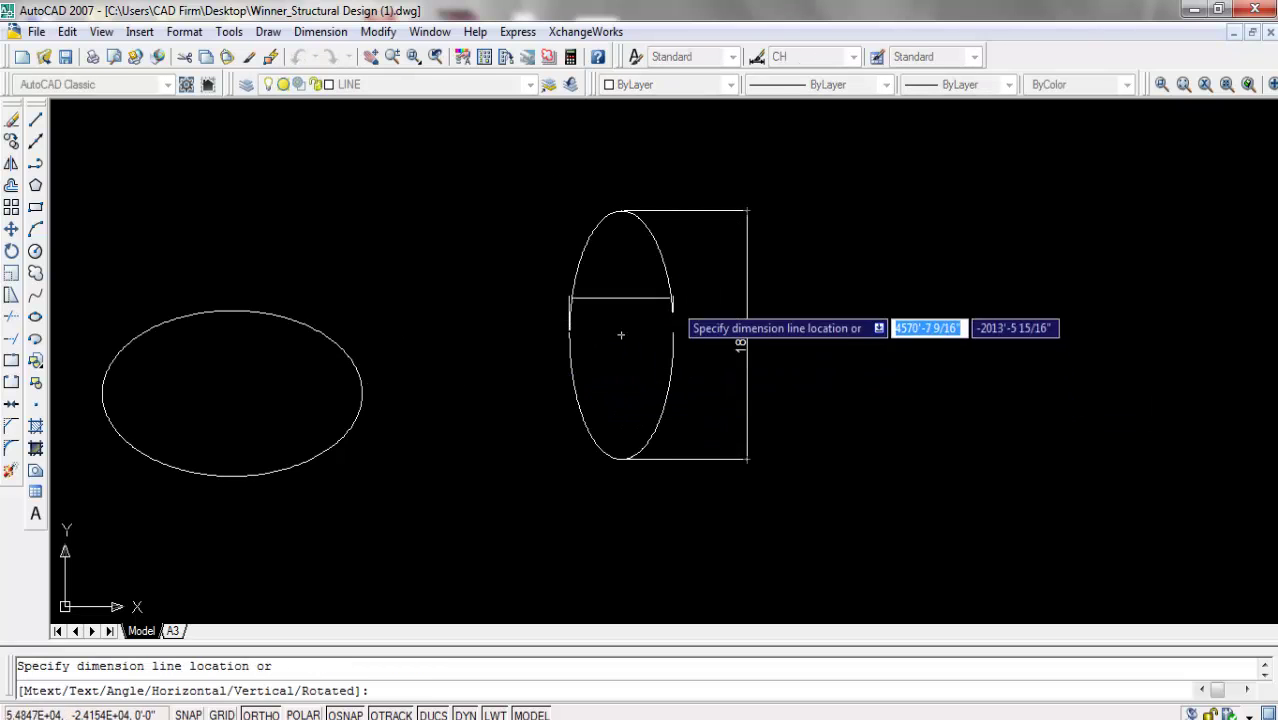
click(665, 168)
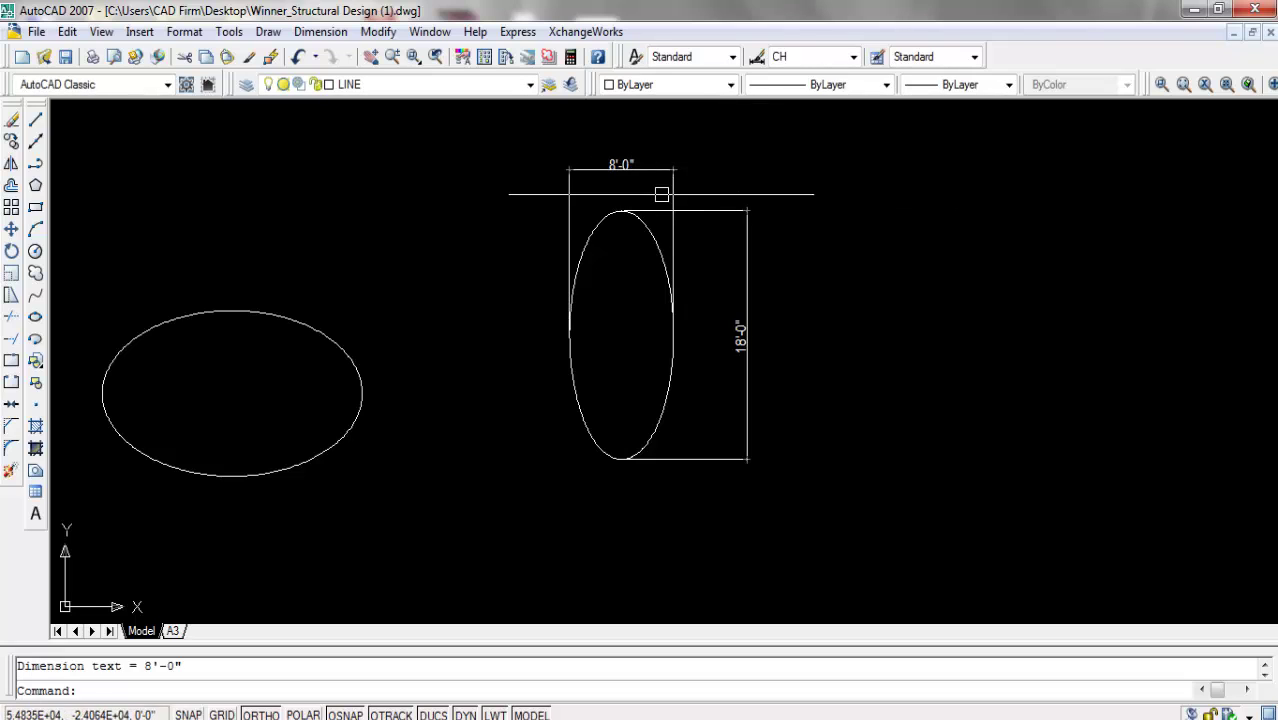
Erase both linear dimensions of the tall ellipse.
scroll(582, 354, up, 2)
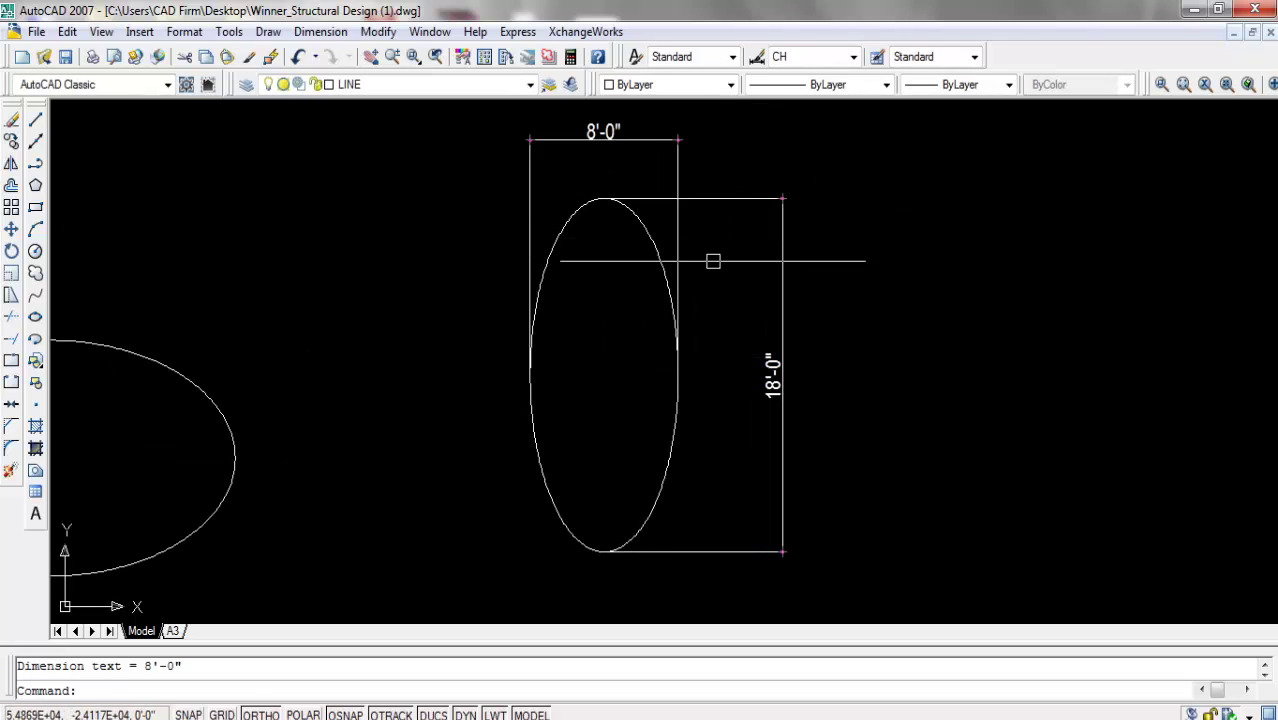
click(793, 186)
click(650, 223)
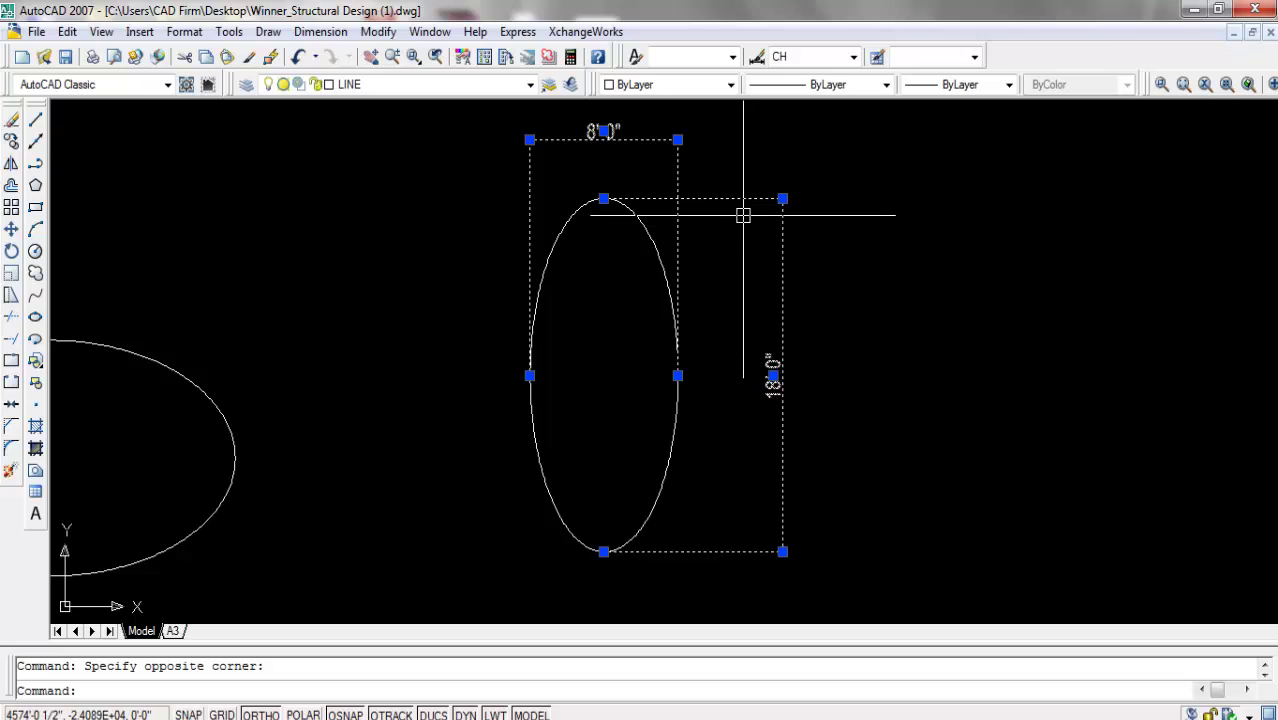
key(Delete)
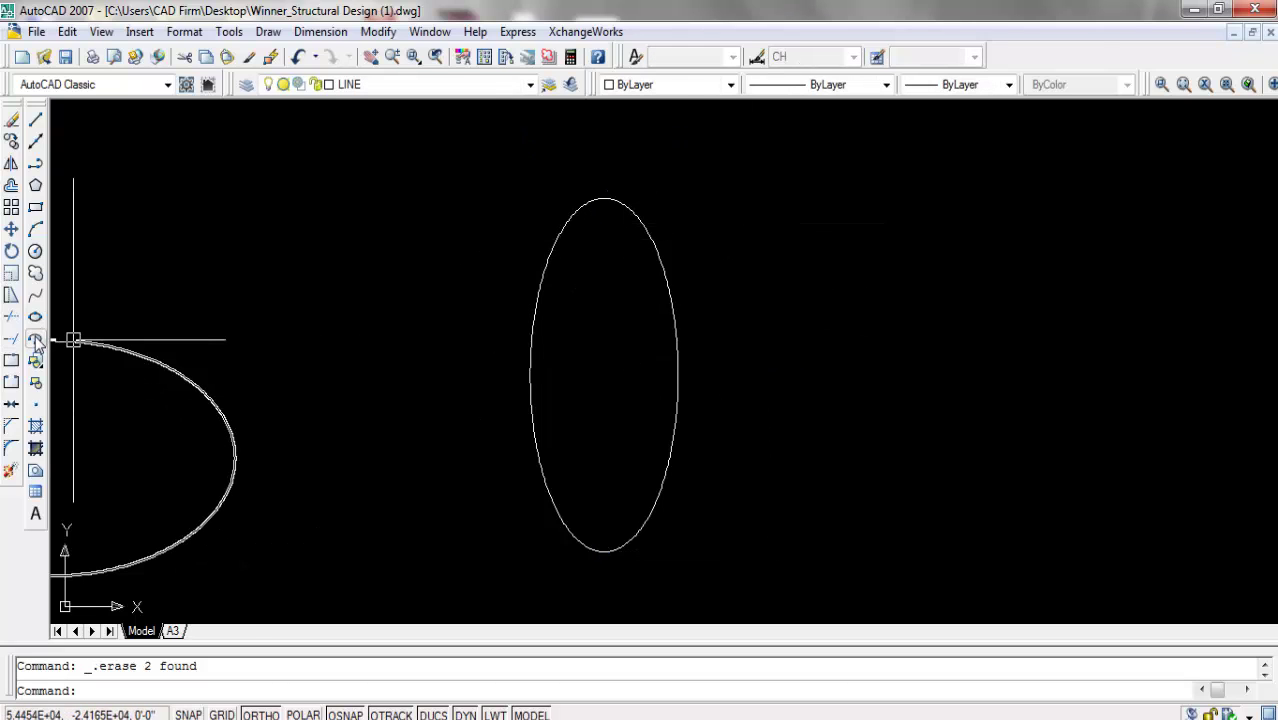
With Ortho off, draw a diagonal line through the tall ellipse, from its upper left down to its lower right.
click(38, 143)
click(468, 210)
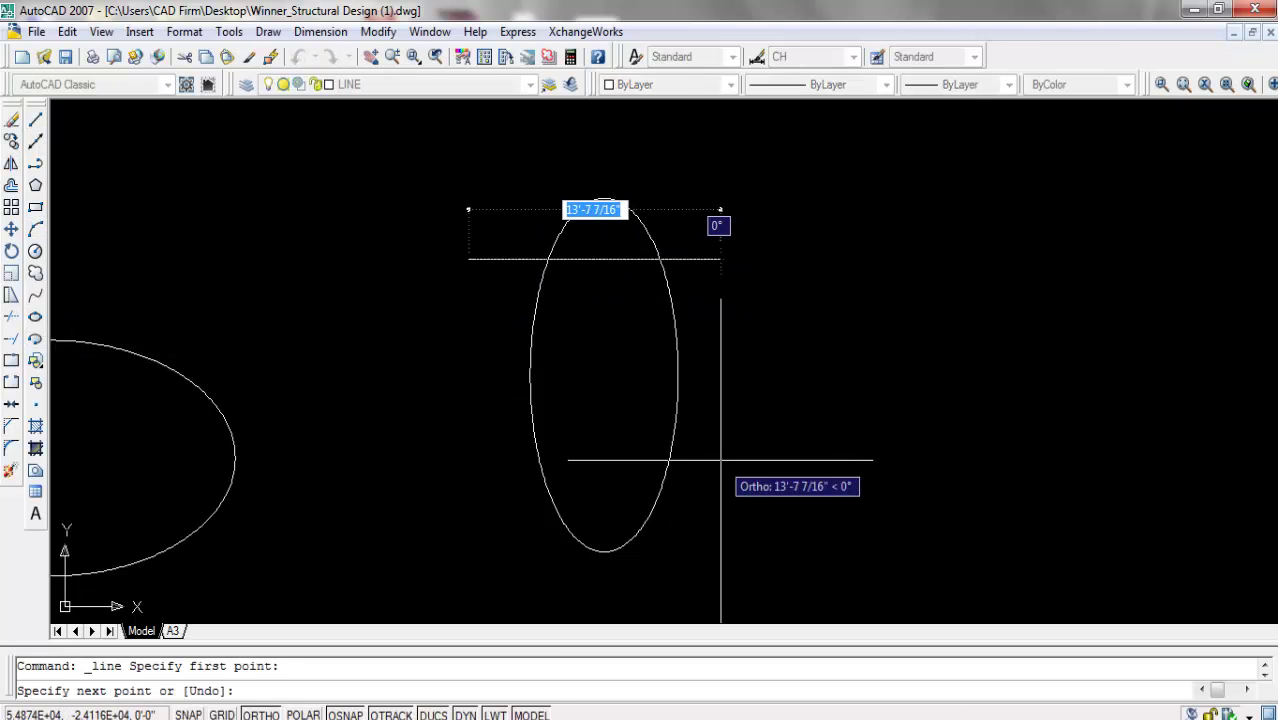
key(F8)
click(834, 516)
key(Return)
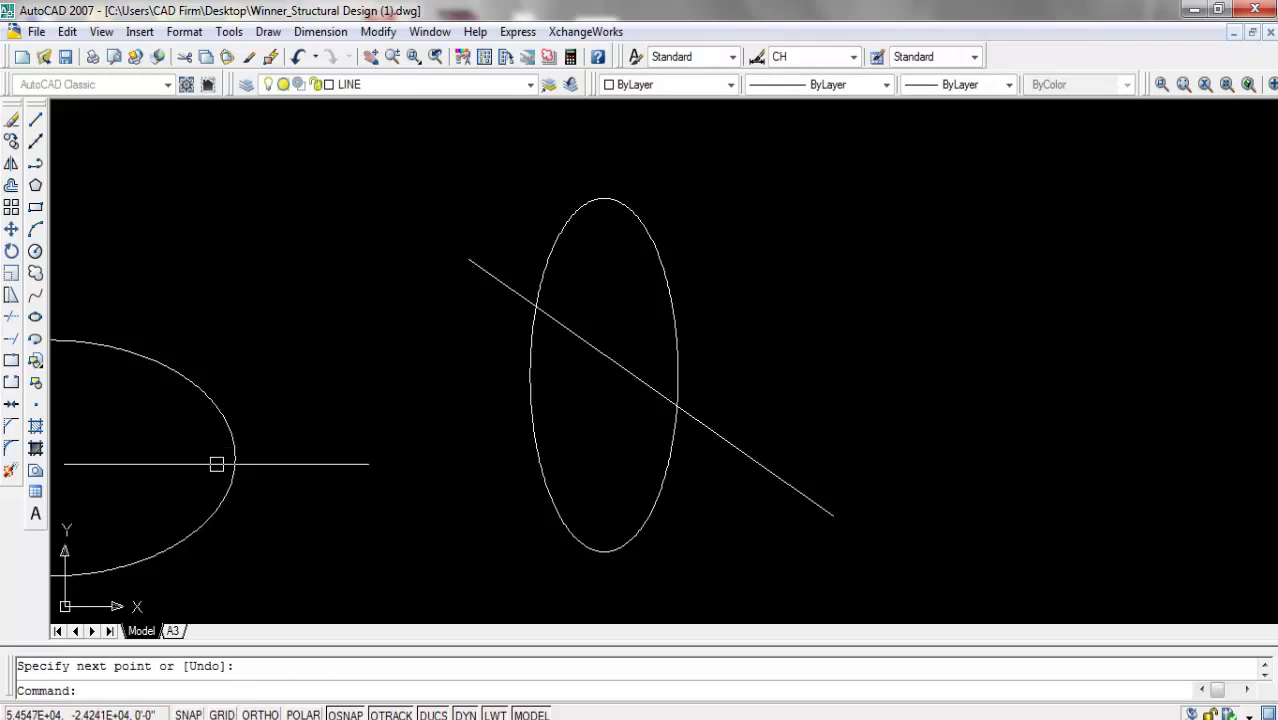
Trim away the tall ellipse's portion above the diagonal line and the line segment inside the ellipse.
click(11, 316)
key(Return)
click(742, 210)
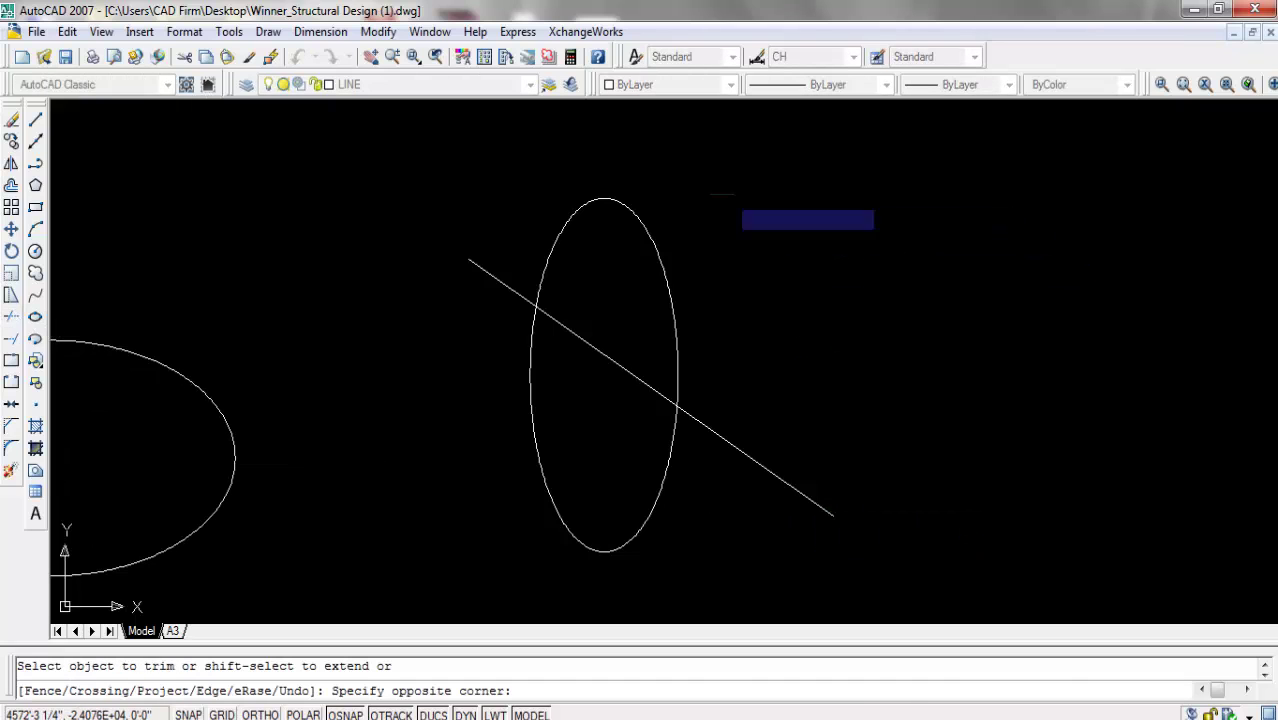
click(577, 266)
click(633, 319)
click(588, 402)
key(Return)
Erase the two leftover diagonal line pieces on either side of the trimmed ellipse.
click(1070, 402)
click(739, 524)
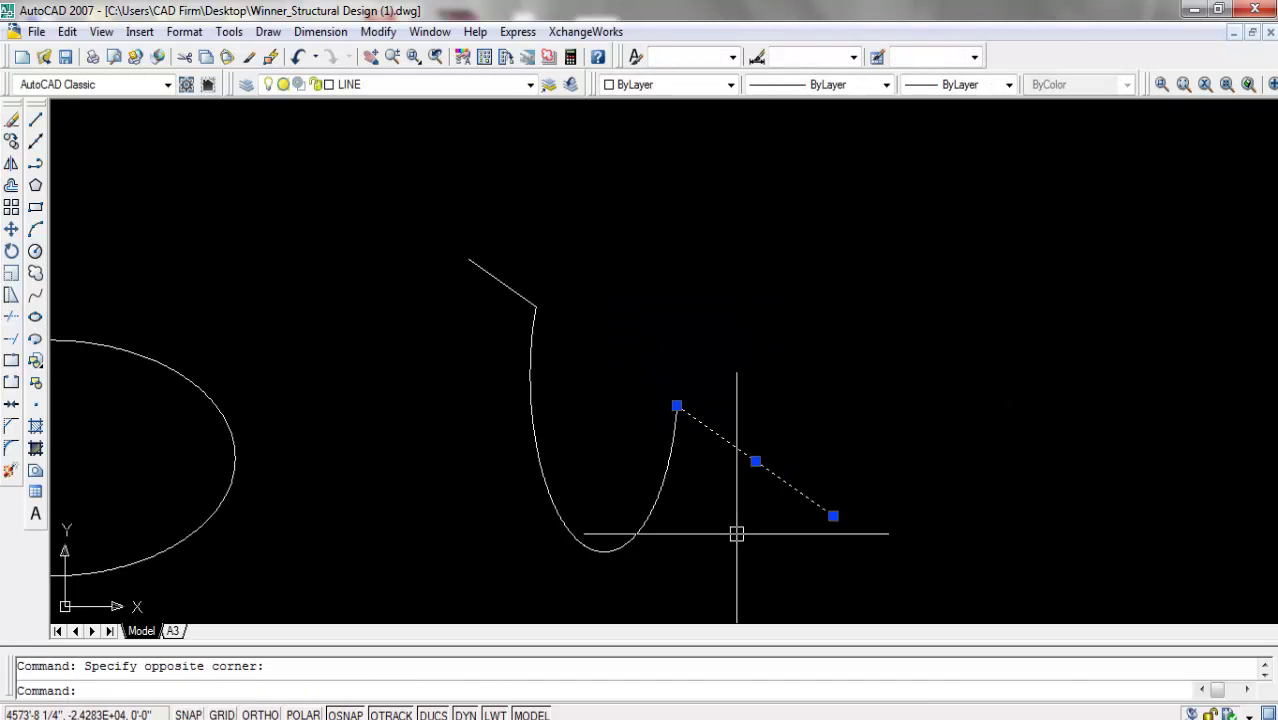
click(548, 248)
click(492, 290)
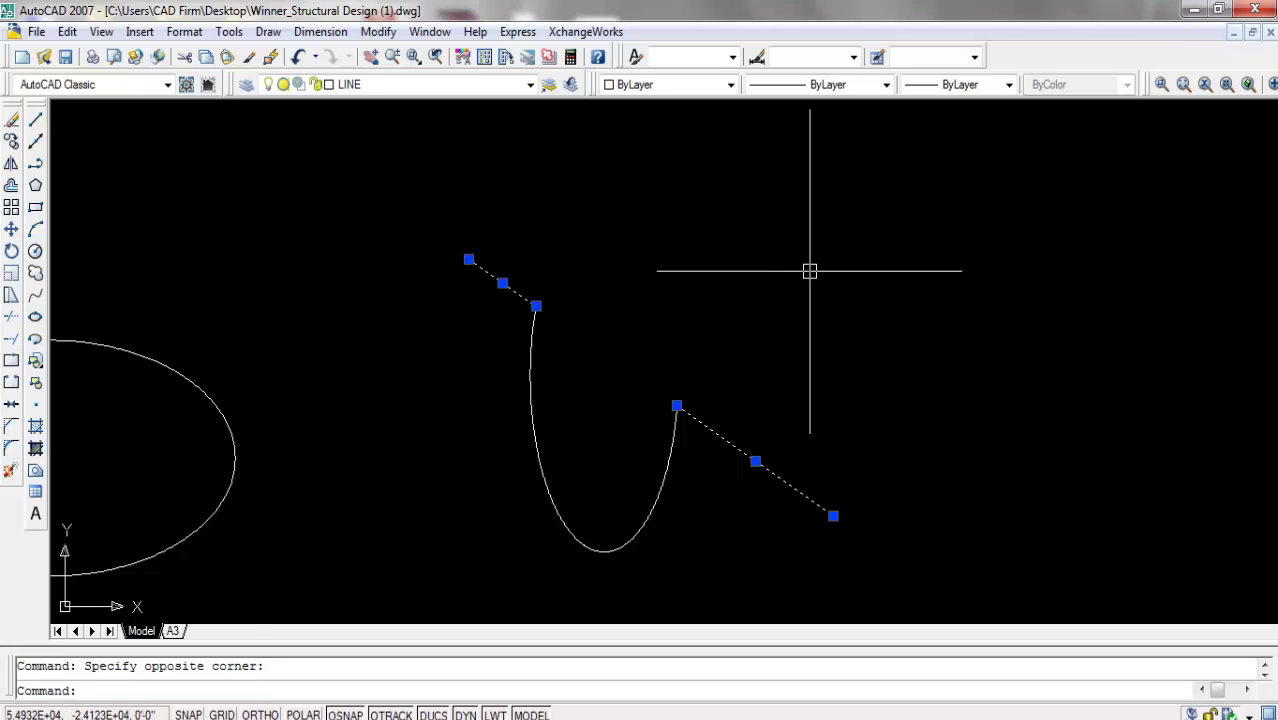
key(Delete)
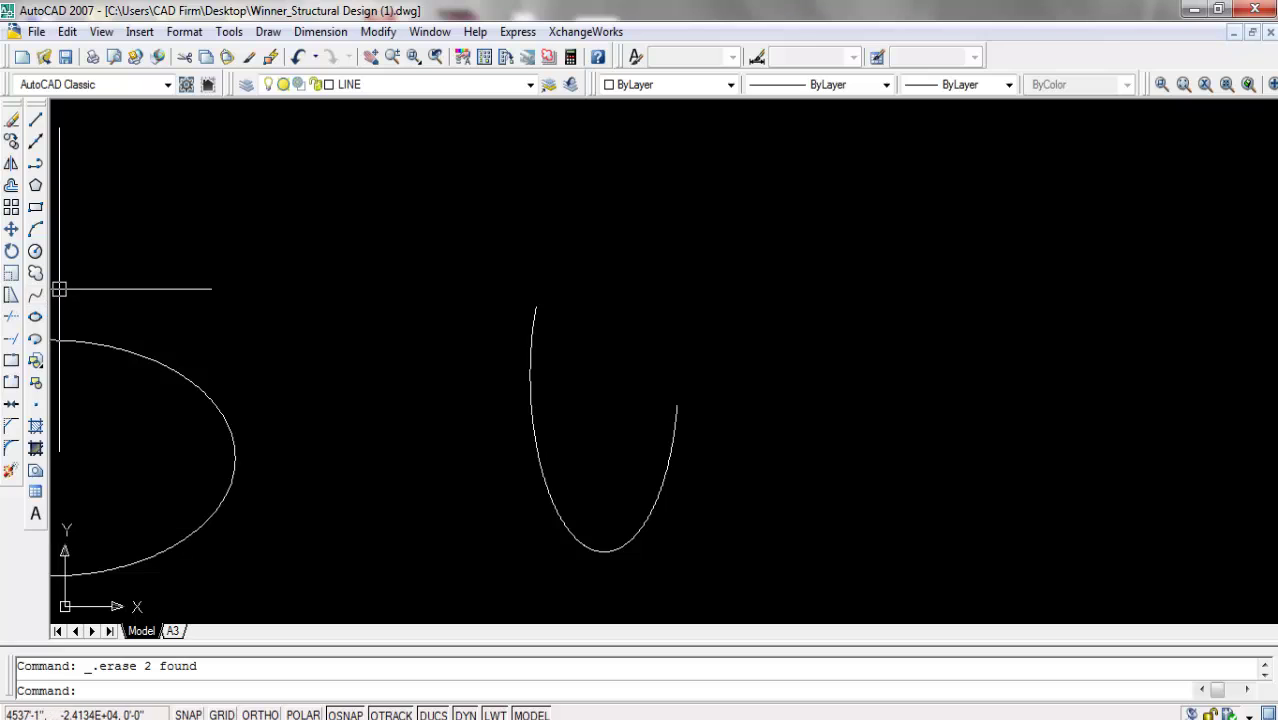
Define an elliptical arc to the right of the trimmed ellipse with a 10' horizontal axis and an 8' distance to the other axis.
click(35, 339)
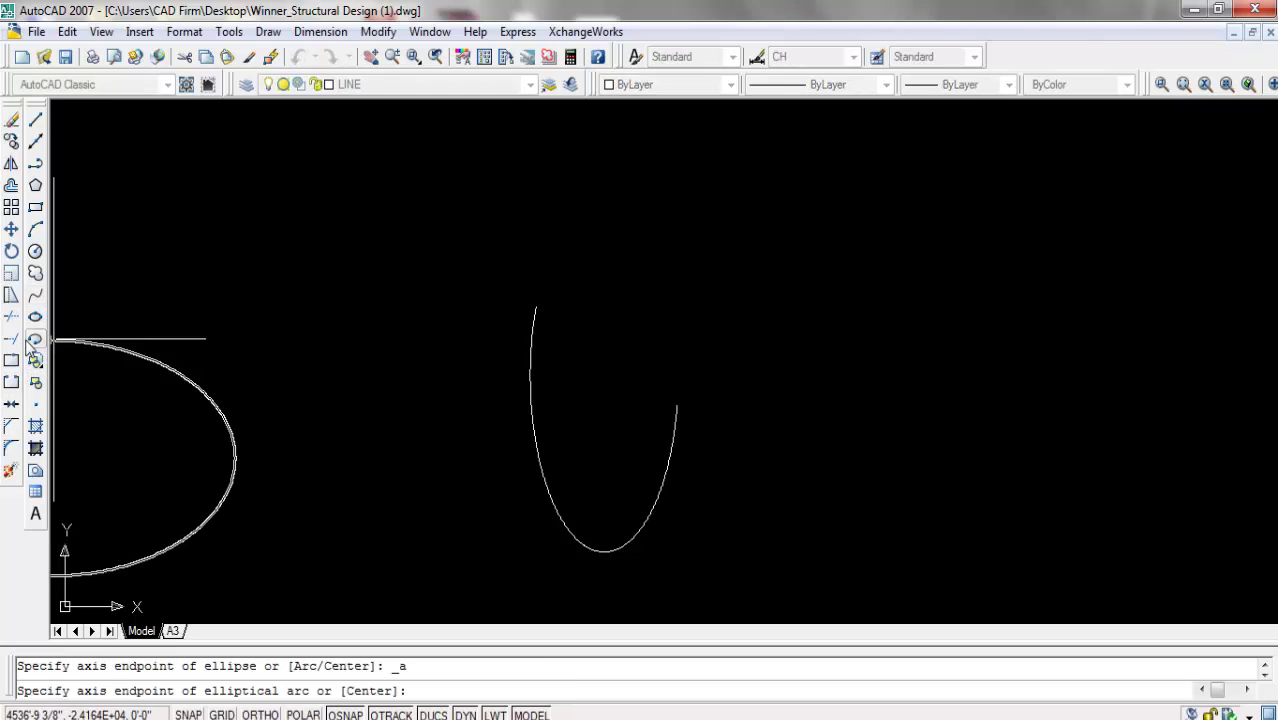
scroll(941, 547, up, 3)
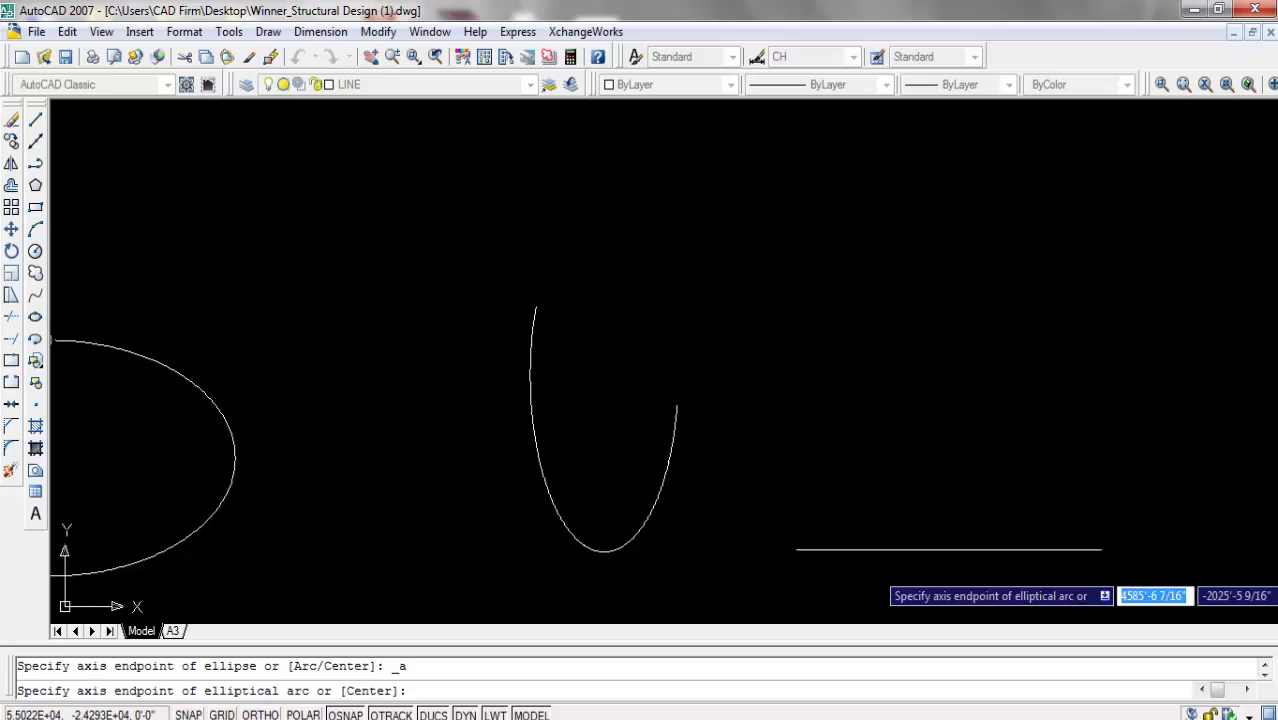
click(610, 474)
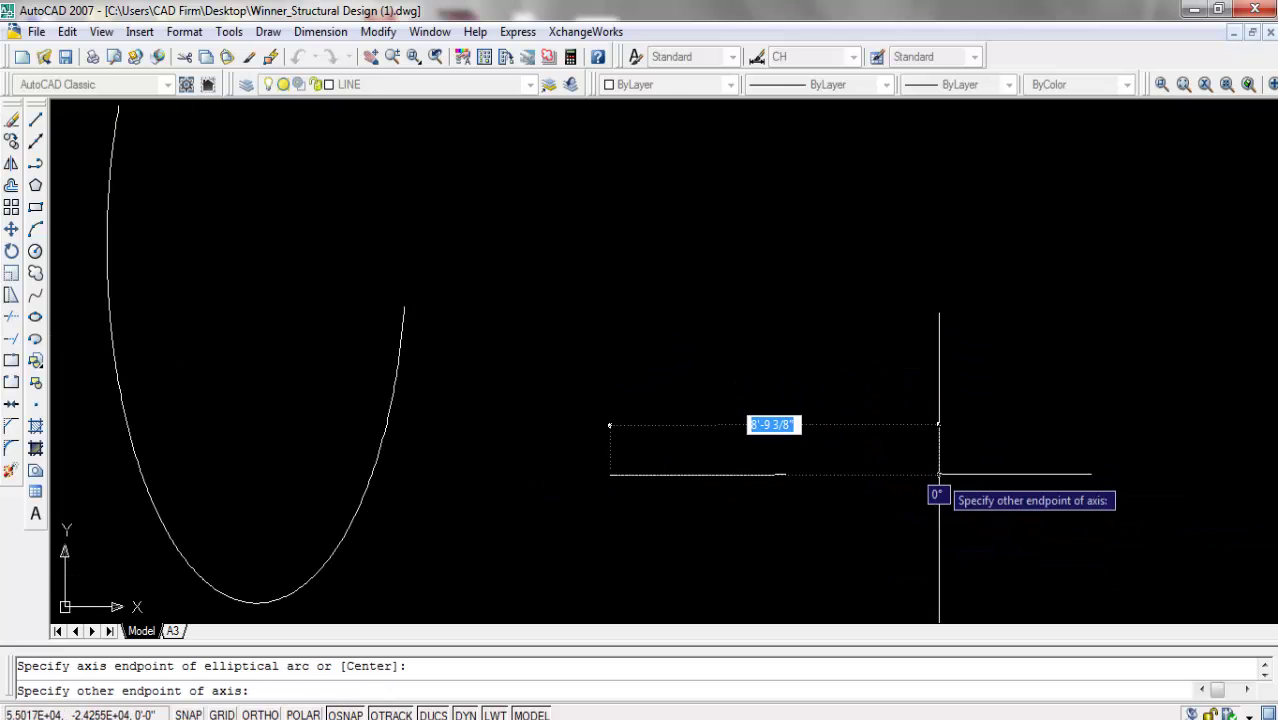
key(F8)
text(1)
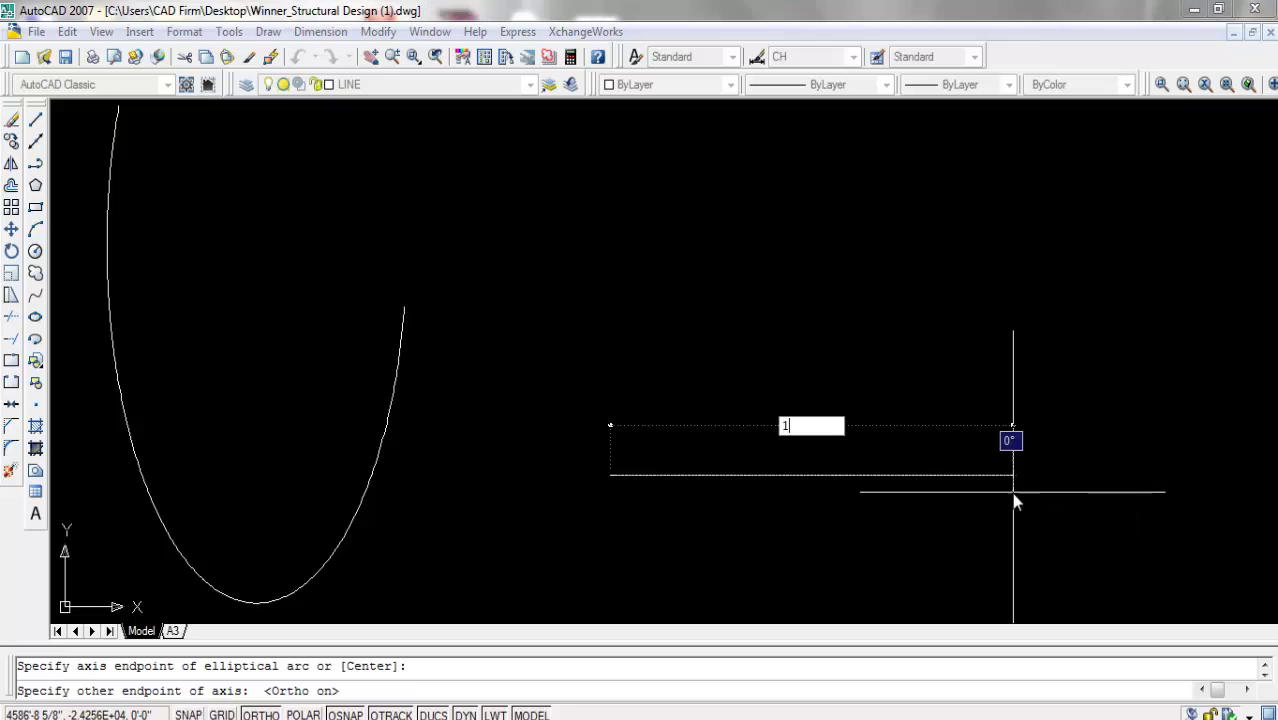
text(0')
key(Return)
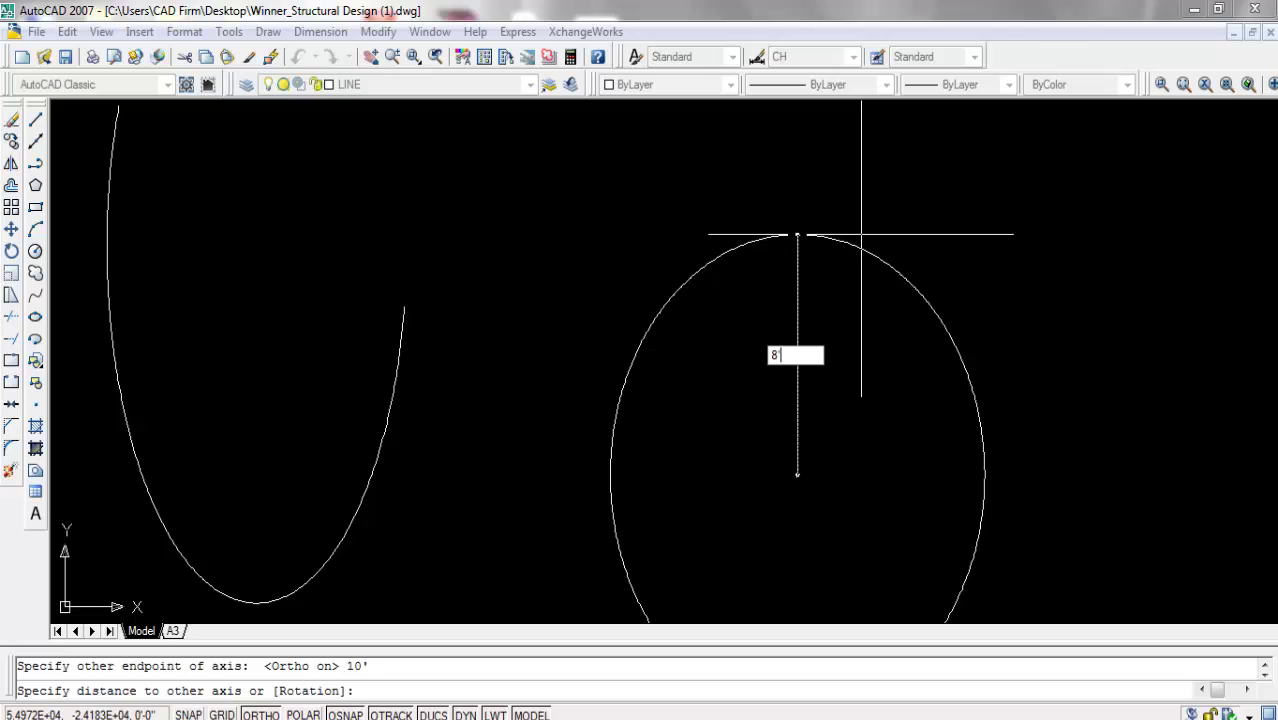
key(Return)
With Ortho off, start the elliptical arc near its right quadrant and end it counterclockwise at the lower left, leaving the bottom open.
scroll(910, 320, down, 2)
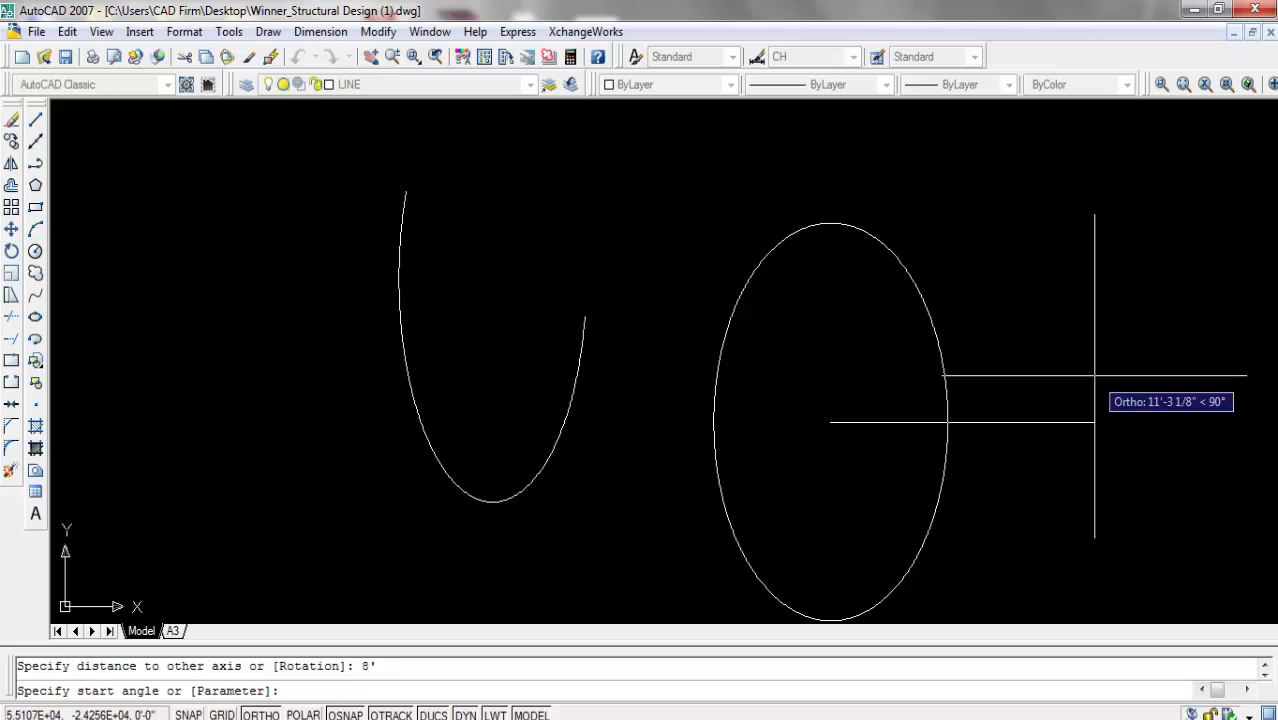
key(F8)
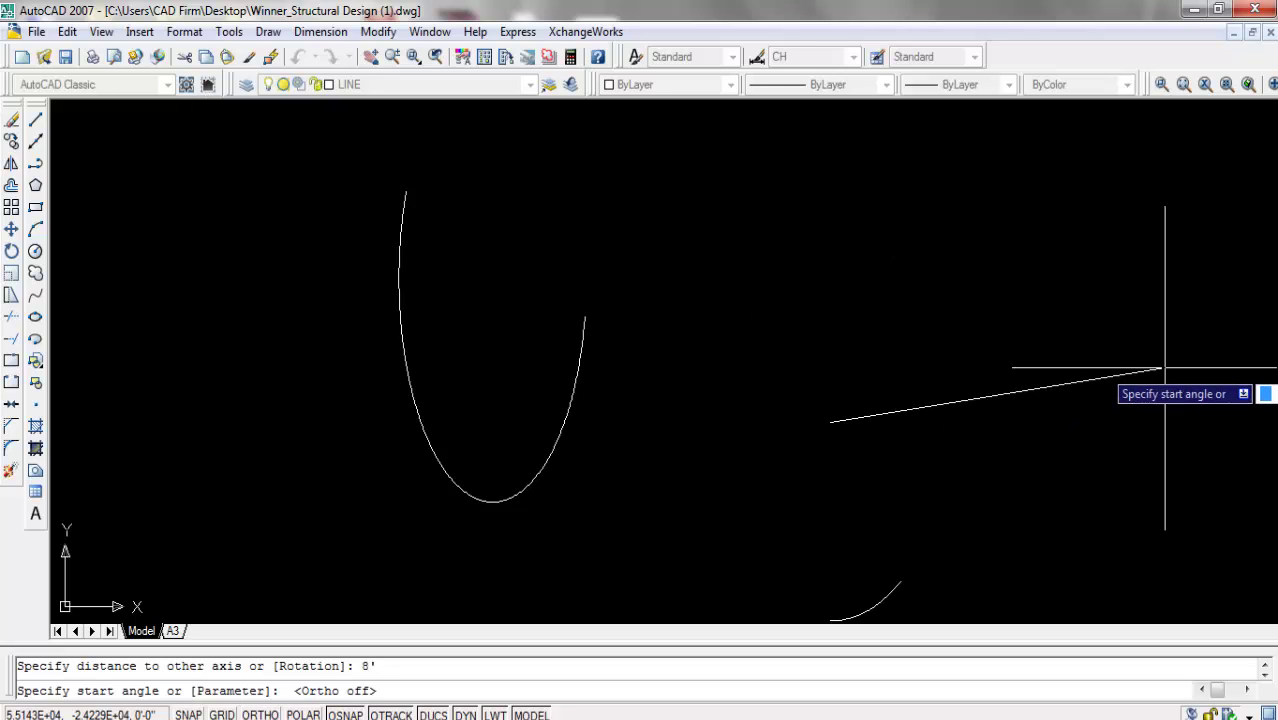
click(1166, 440)
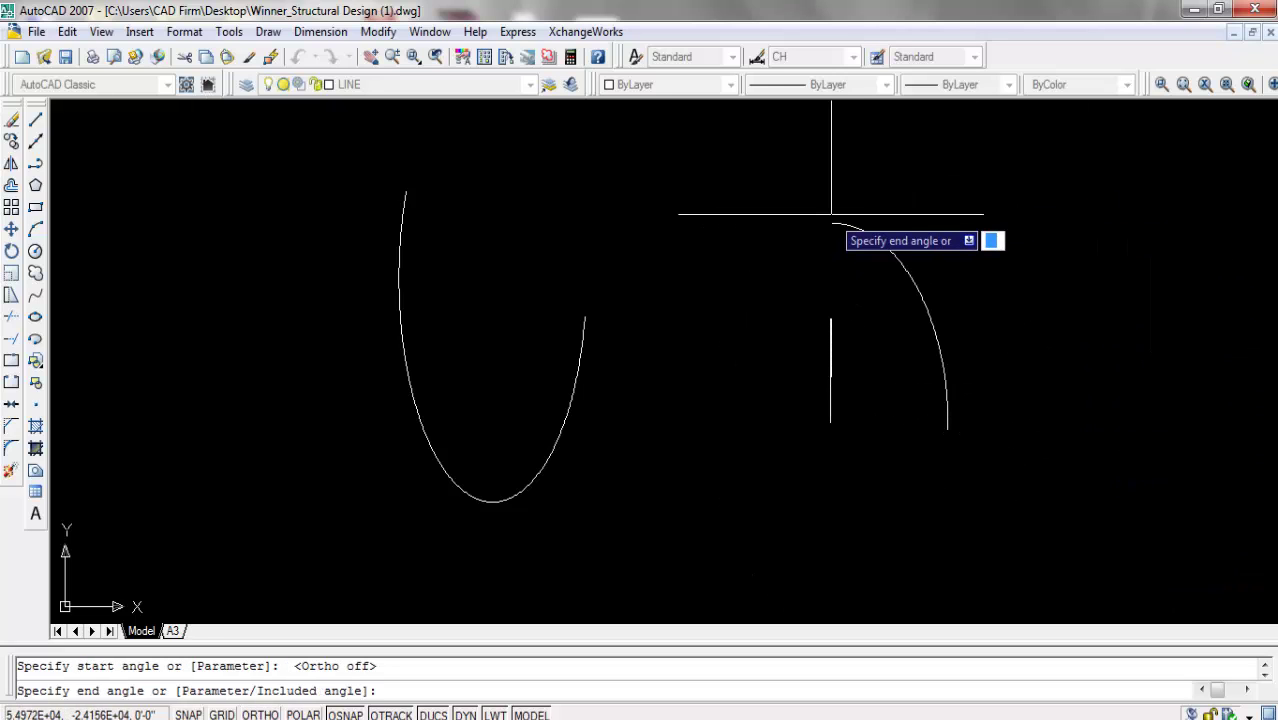
scroll(1020, 370, down, 3)
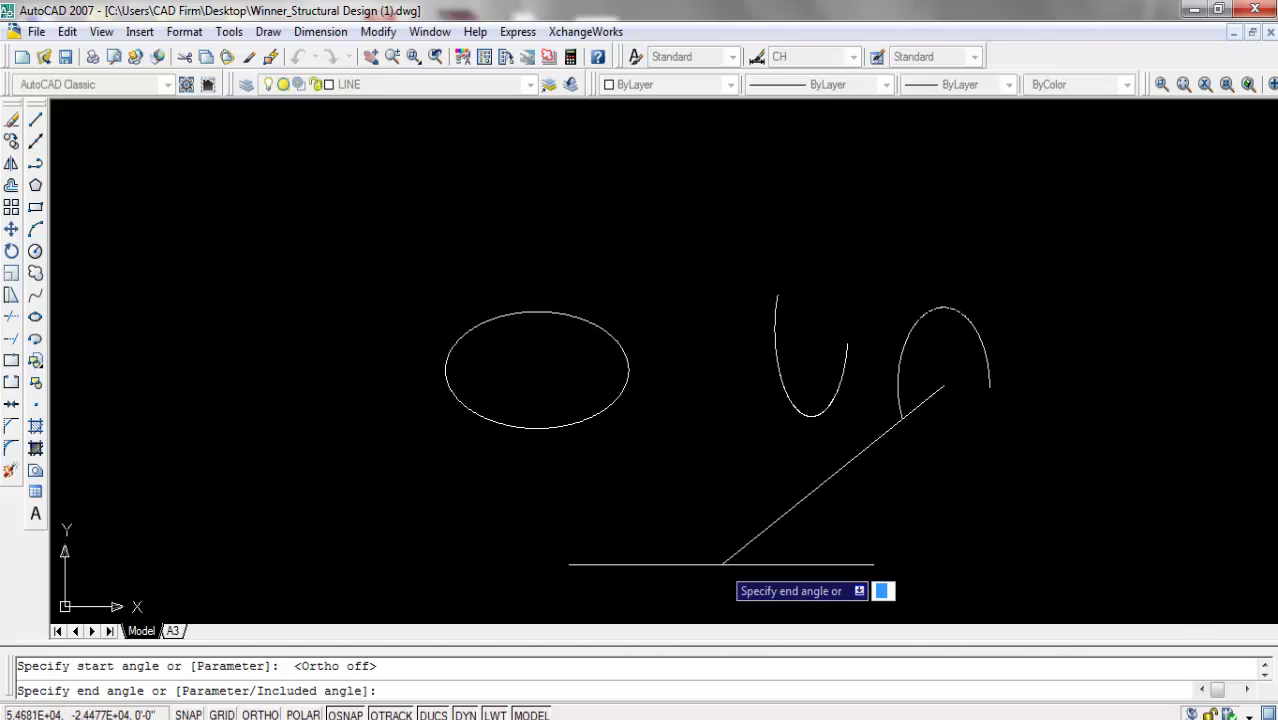
click(826, 548)
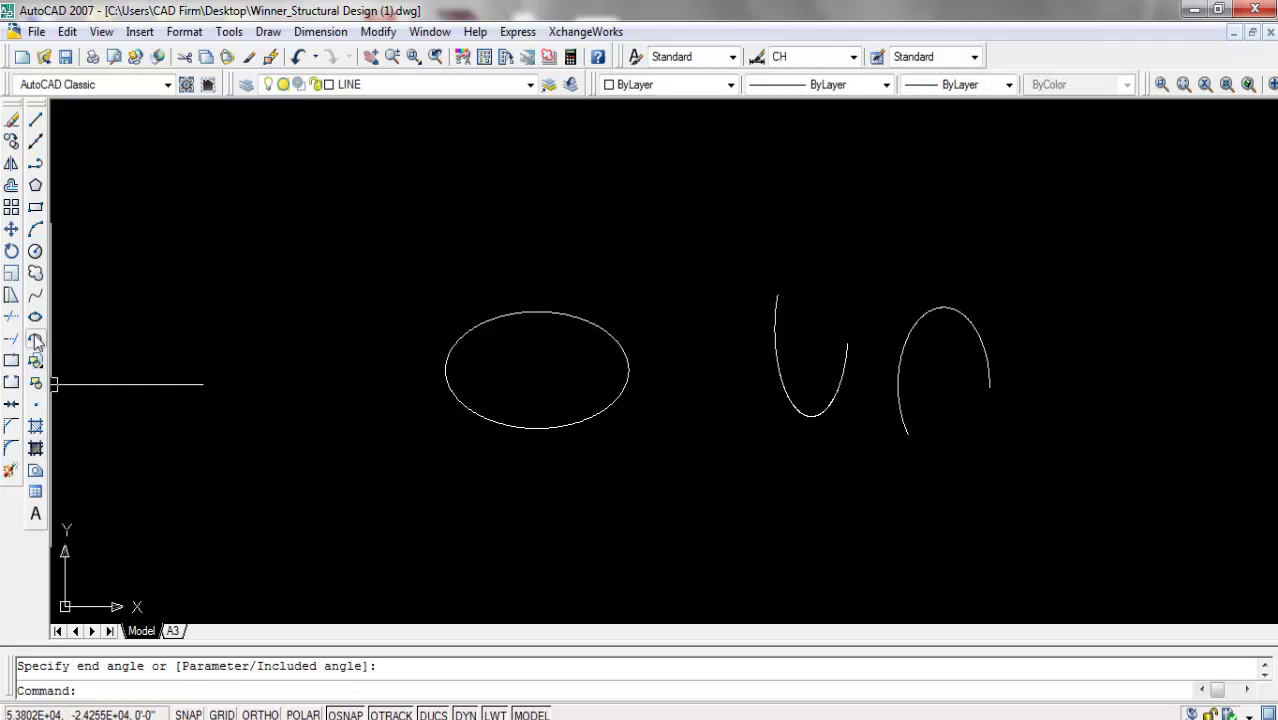
Place one point on the ellipse's top quadrant and two more in the empty space left of and below the ellipse.
click(36, 406)
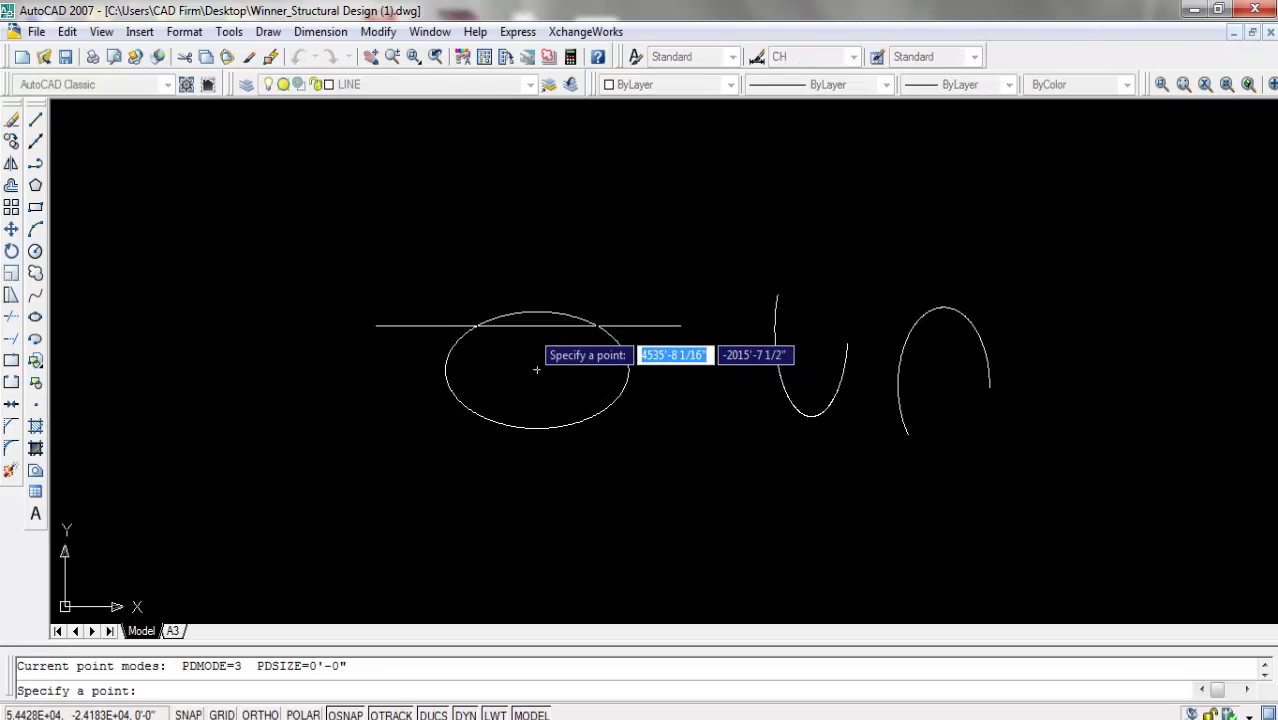
click(537, 313)
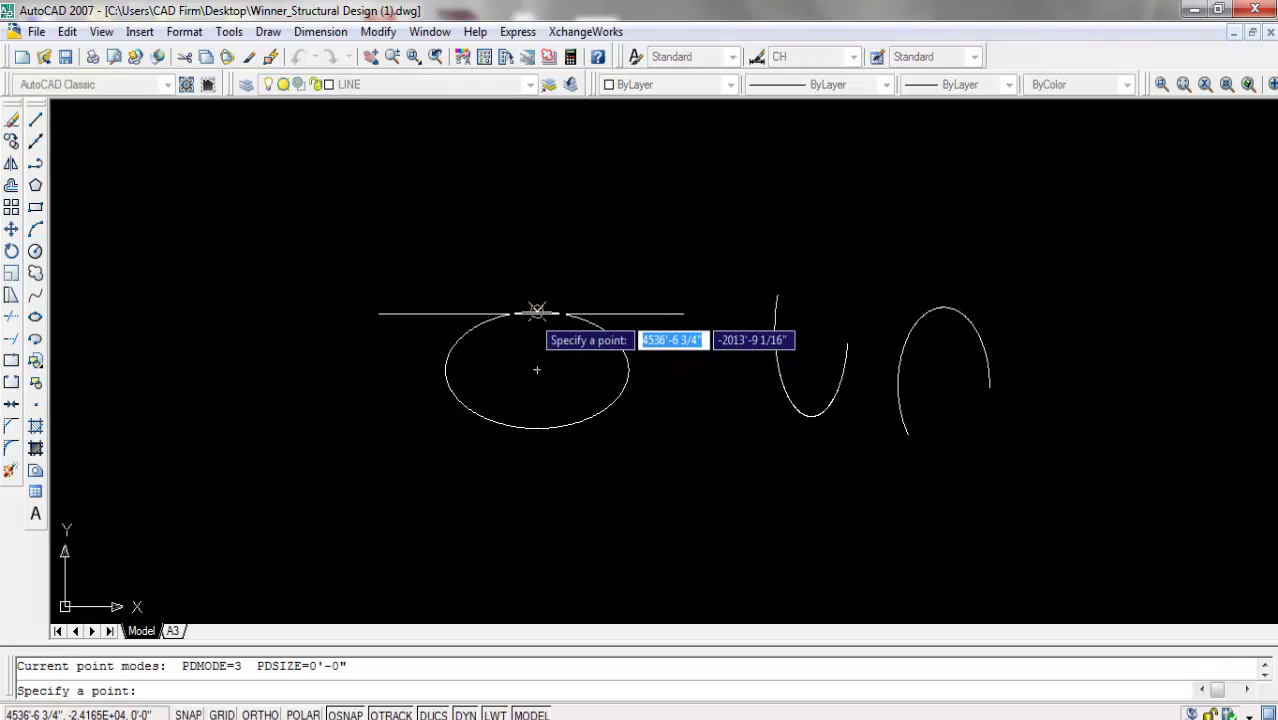
click(286, 399)
click(486, 510)
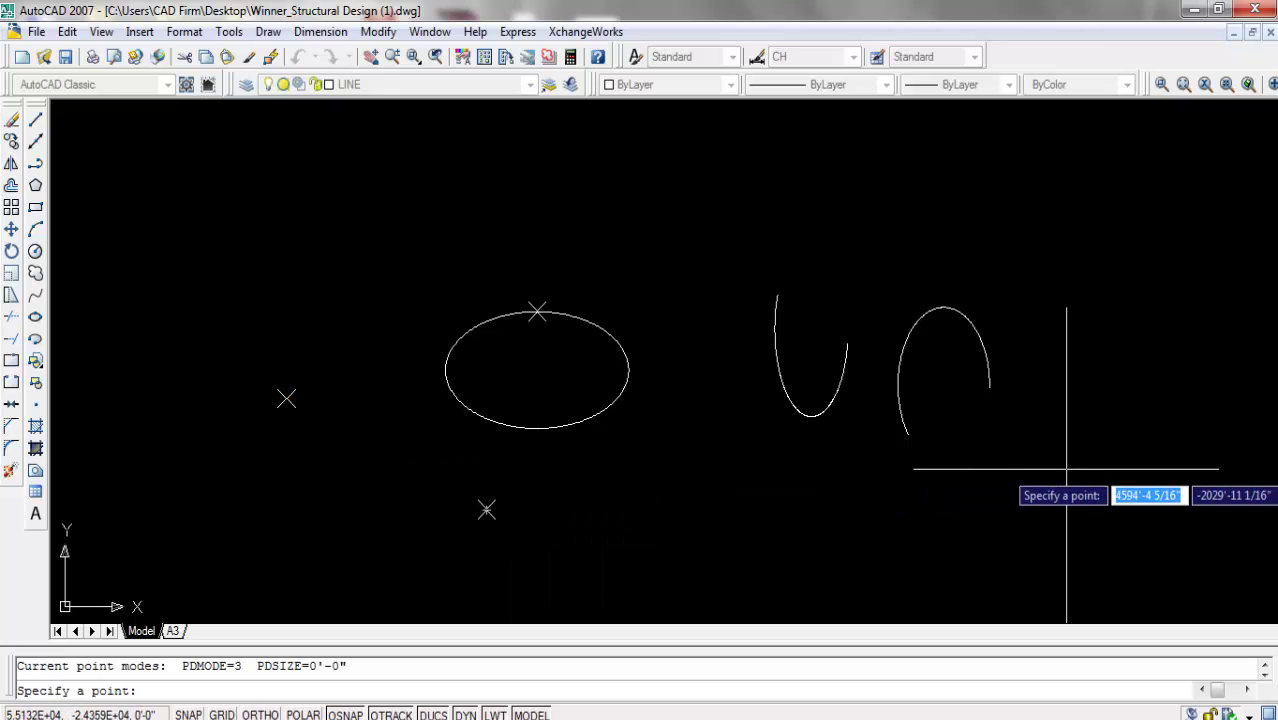
key(Return)
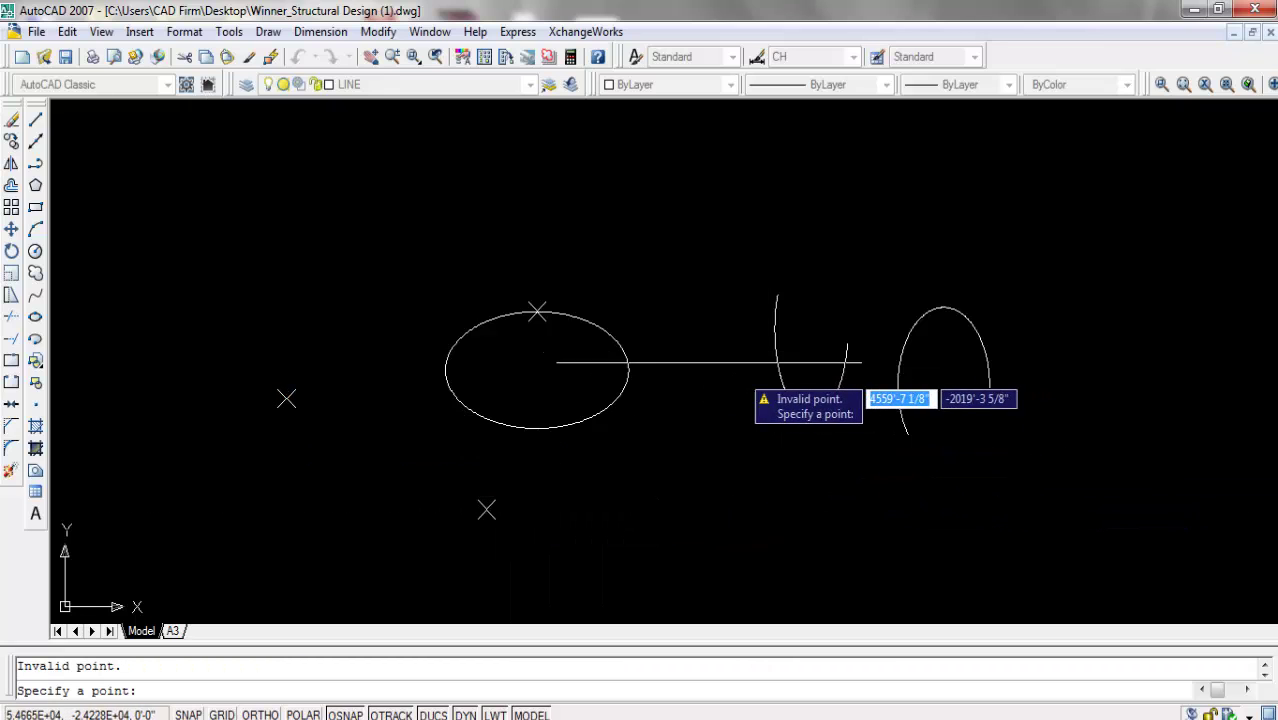
key(Escape)
Erase the point on the ellipse's top quadrant and the two points beside and below it.
click(513, 251)
click(579, 354)
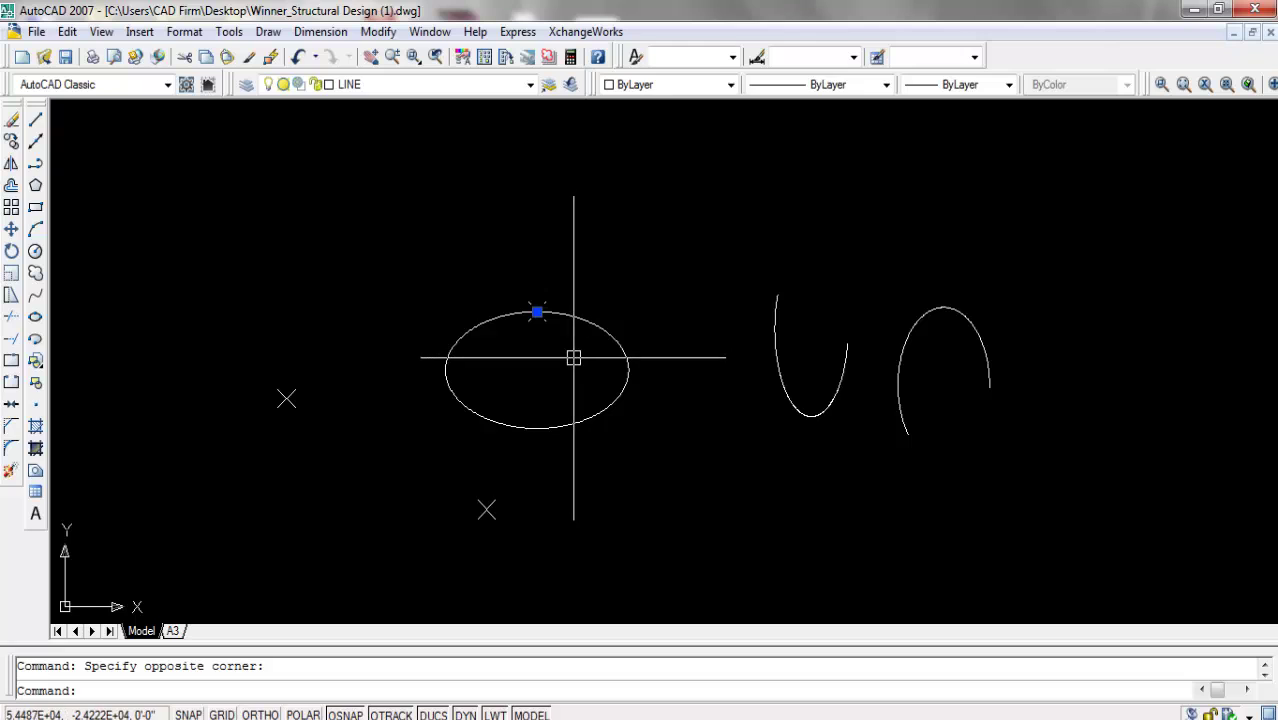
key(Delete)
click(128, 343)
click(505, 566)
key(Delete)
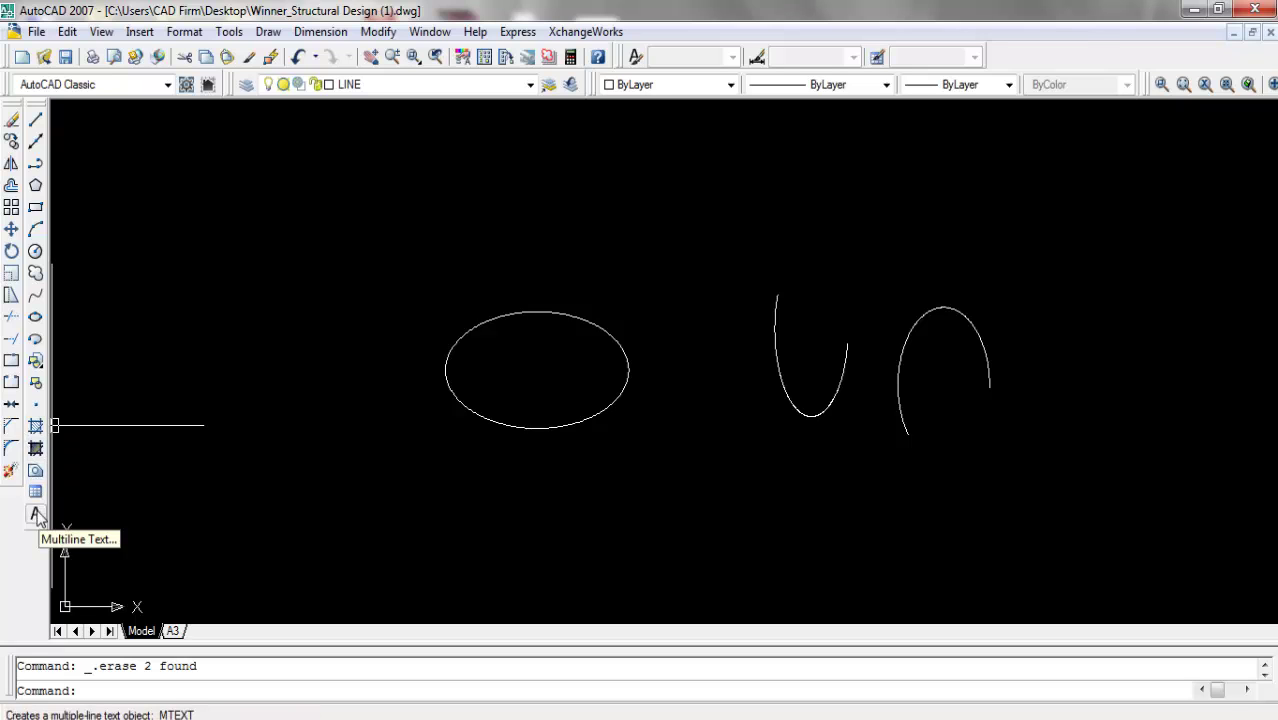
Erase the ellipse together with the trimmed ellipse and the elliptical arc to its right.
scroll(696, 403, down, 4)
click(976, 312)
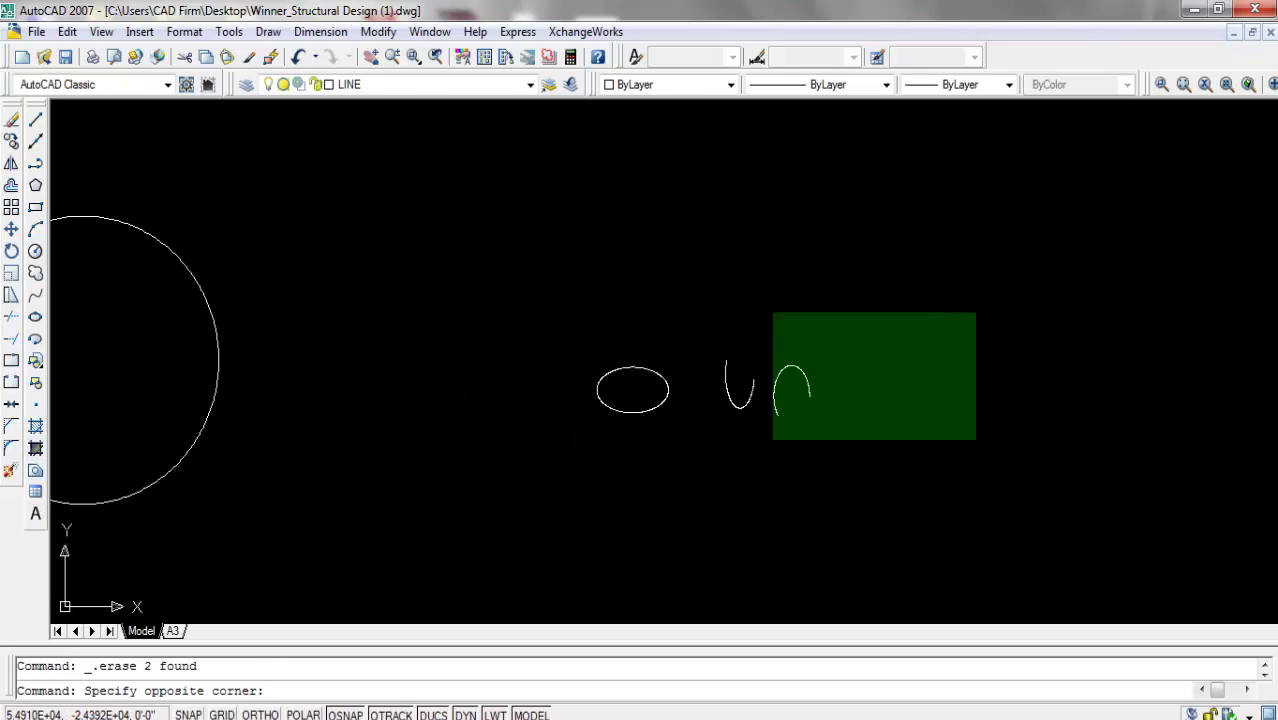
click(415, 600)
key(Delete)
Erase the large circle together with the adjoining top and side lines and fillet of the neighbouring rounded shape.
scroll(755, 395, down, 6)
click(674, 308)
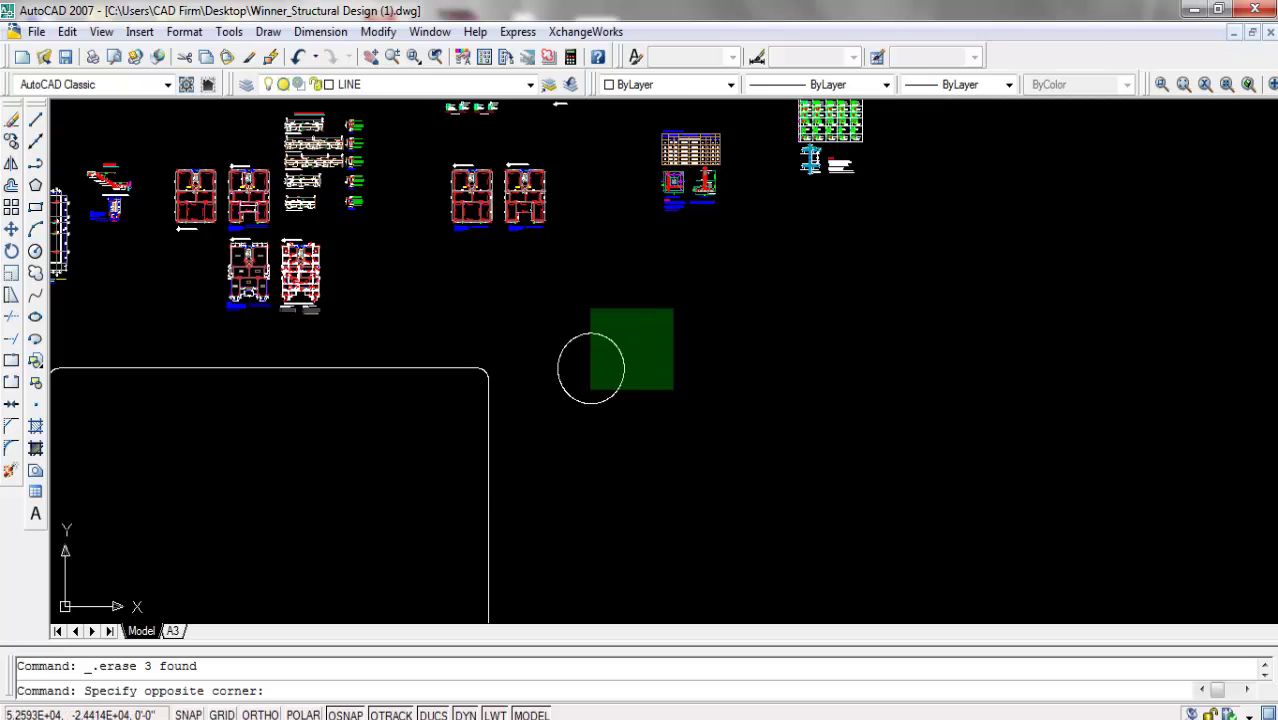
click(445, 488)
key(Delete)
Erase the leftover filleted and slanted practice lines below the structural plans.
scroll(933, 314, down, 3)
scroll(399, 319, up, 2)
click(443, 322)
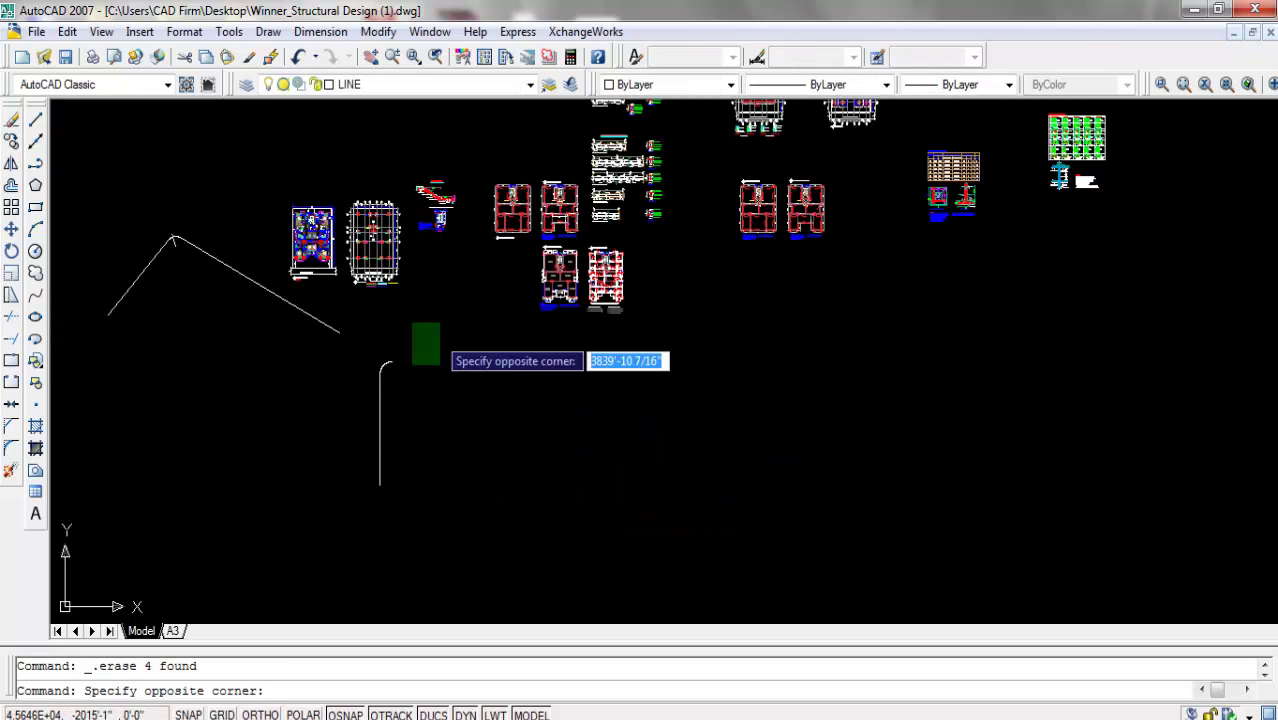
click(314, 369)
key(Delete)
click(445, 200)
click(114, 314)
key(Delete)
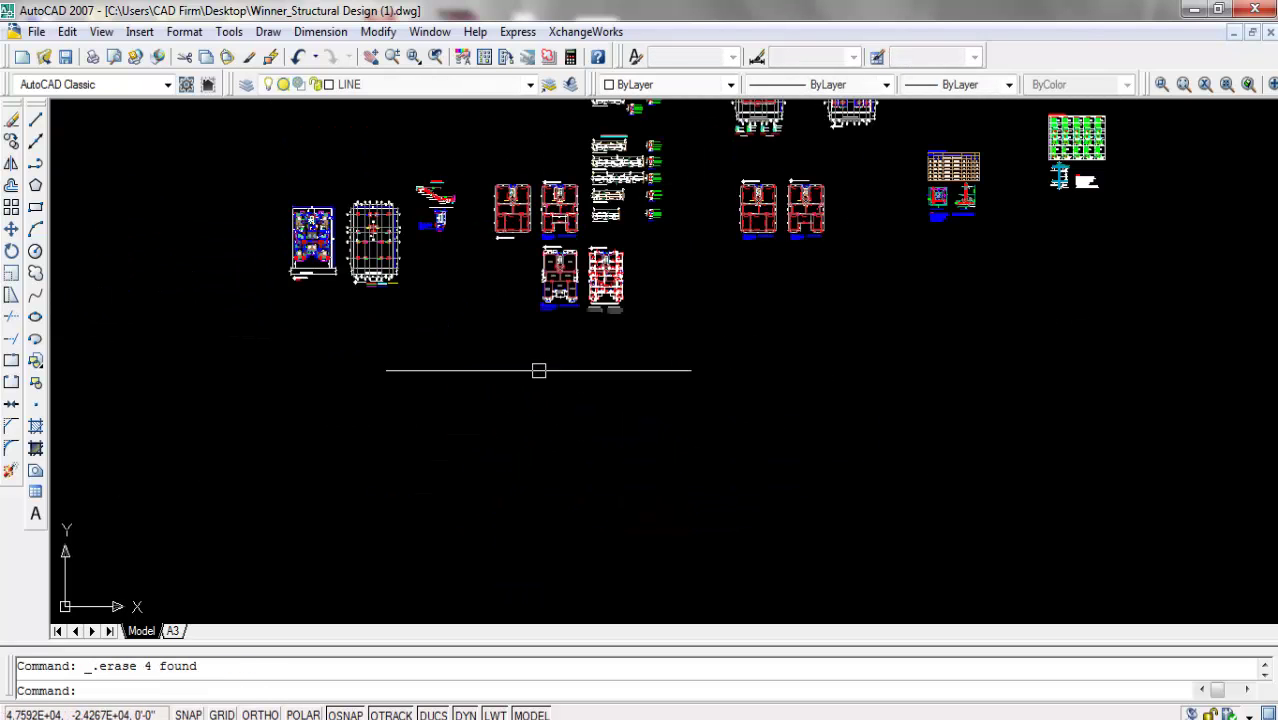
Examine the structural floor, beam and footing drawings and read the sheet index table listing sheet numbers and contents.
scroll(1120, 118, up, 4)
scroll(1013, 357, down, 5)
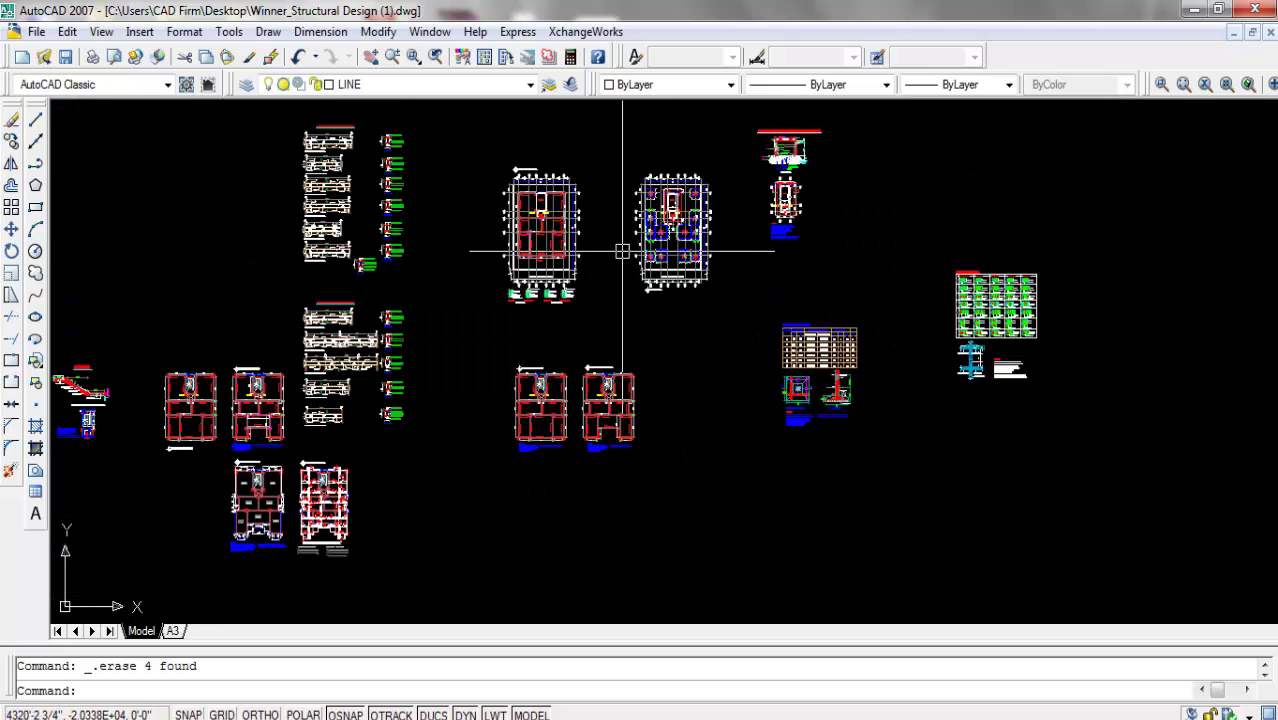
scroll(530, 266, down, 2)
scroll(530, 266, up, 7)
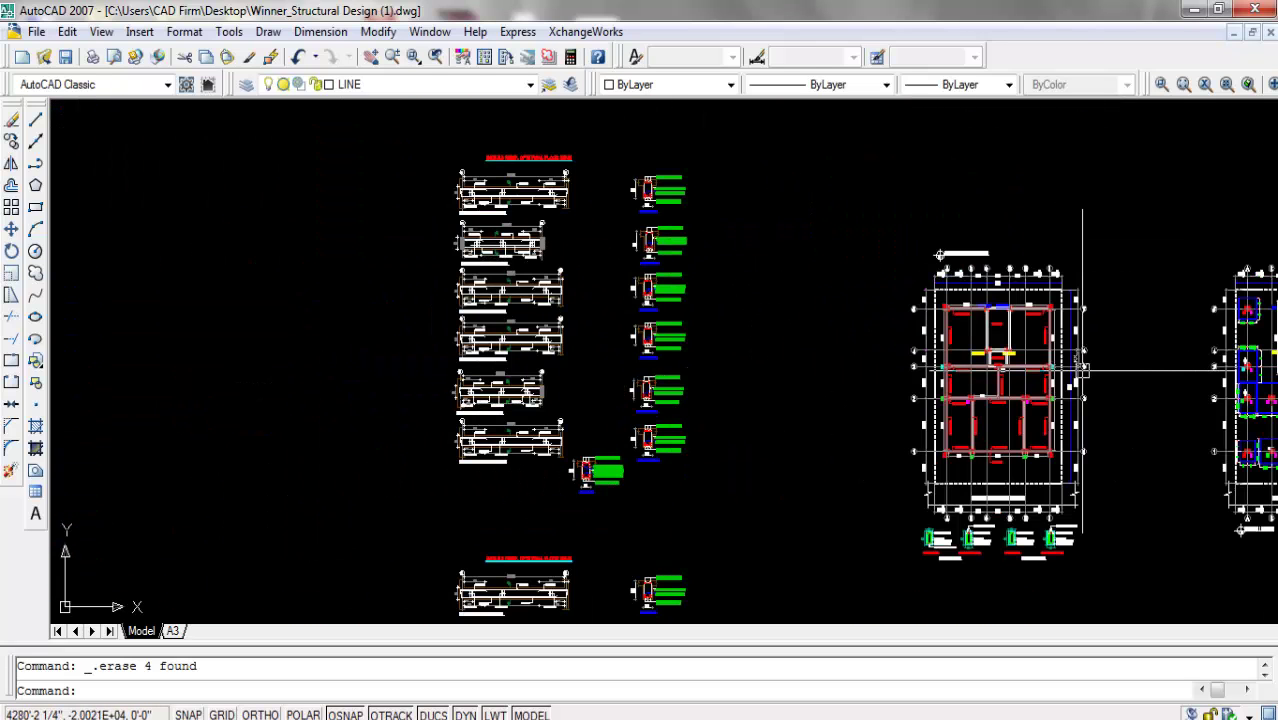
scroll(1240, 505, up, 2)
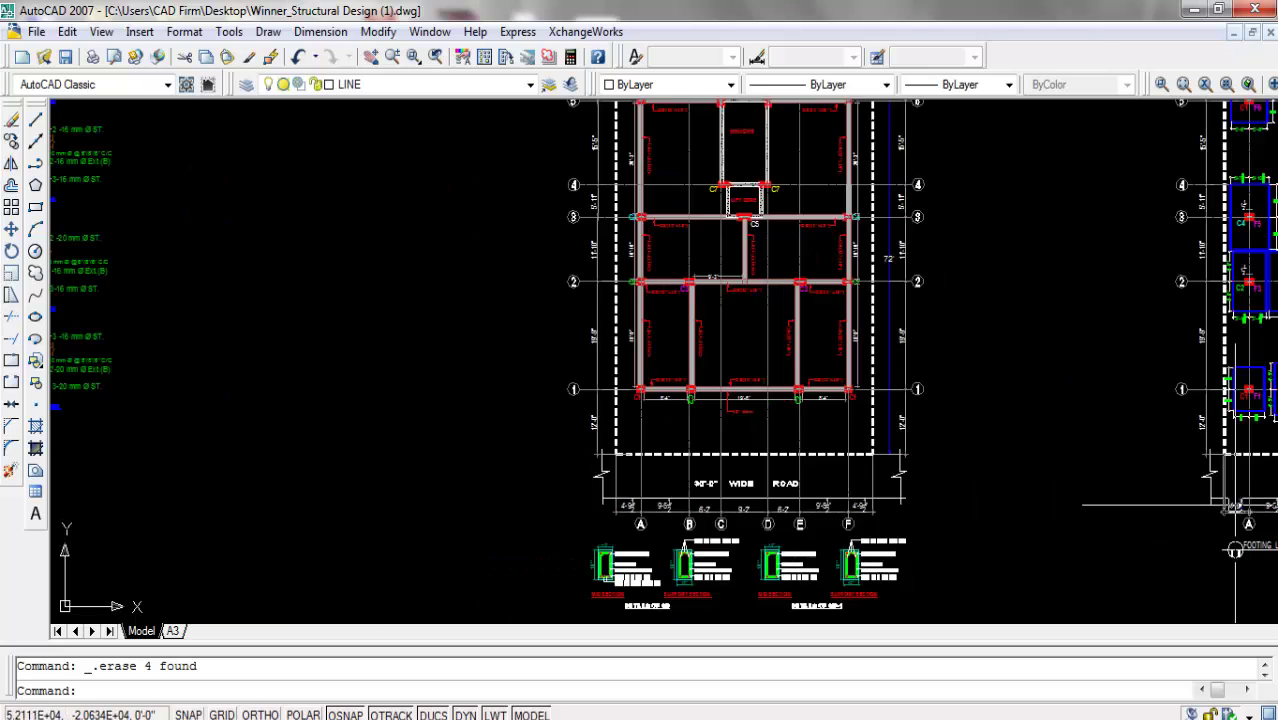
scroll(1096, 328, down, 3)
scroll(1035, 385, up, 3)
scroll(919, 428, up, 3)
scroll(576, 462, down, 4)
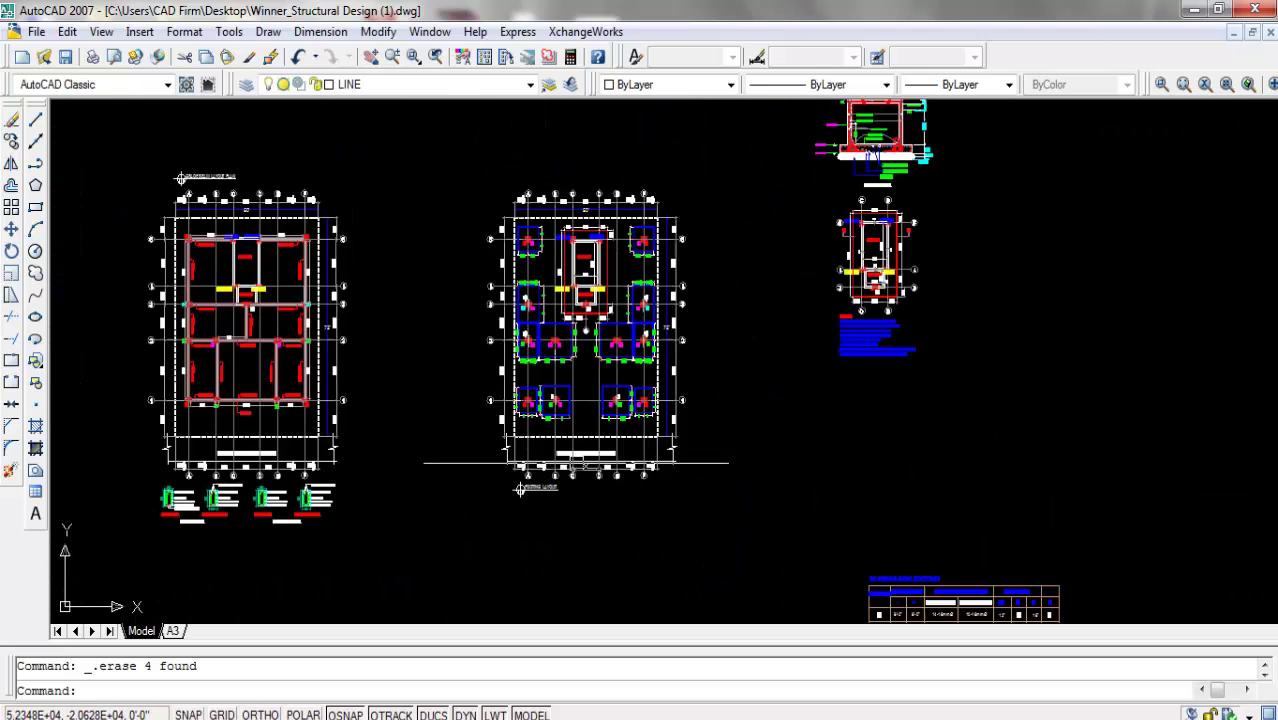
scroll(576, 462, down, 4)
scroll(727, 228, up, 5)
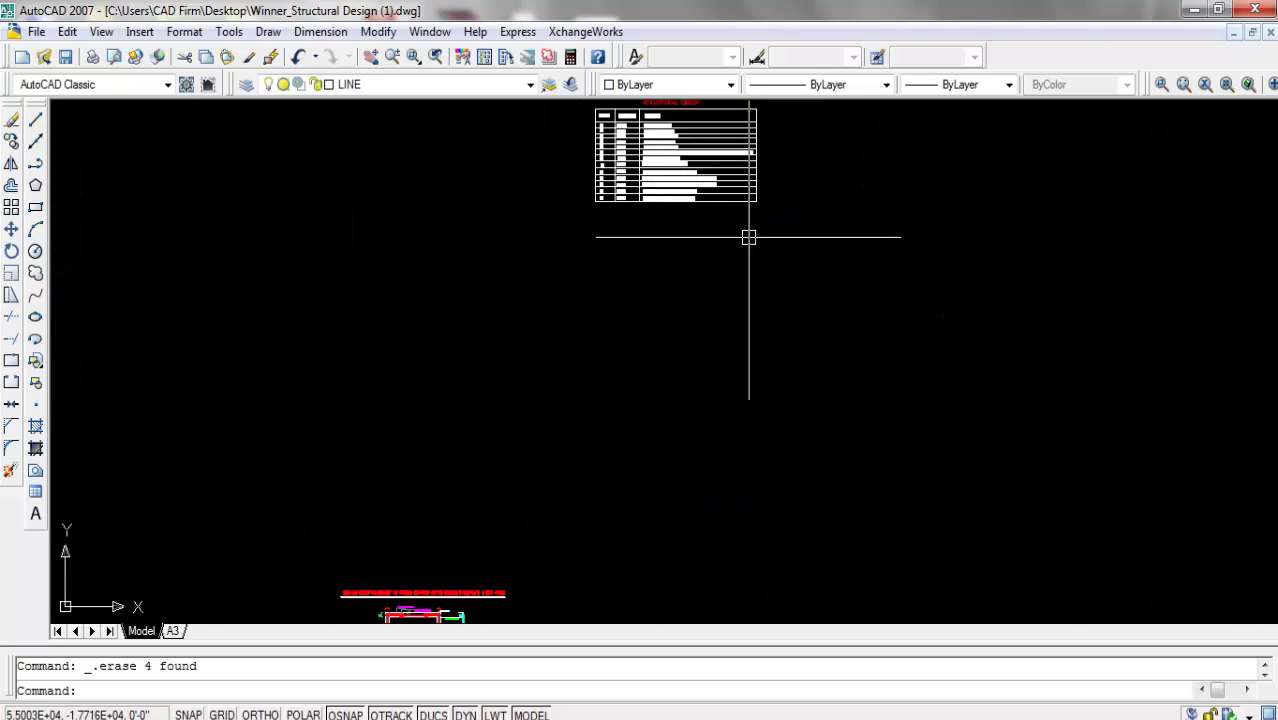
scroll(645, 120, up, 6)
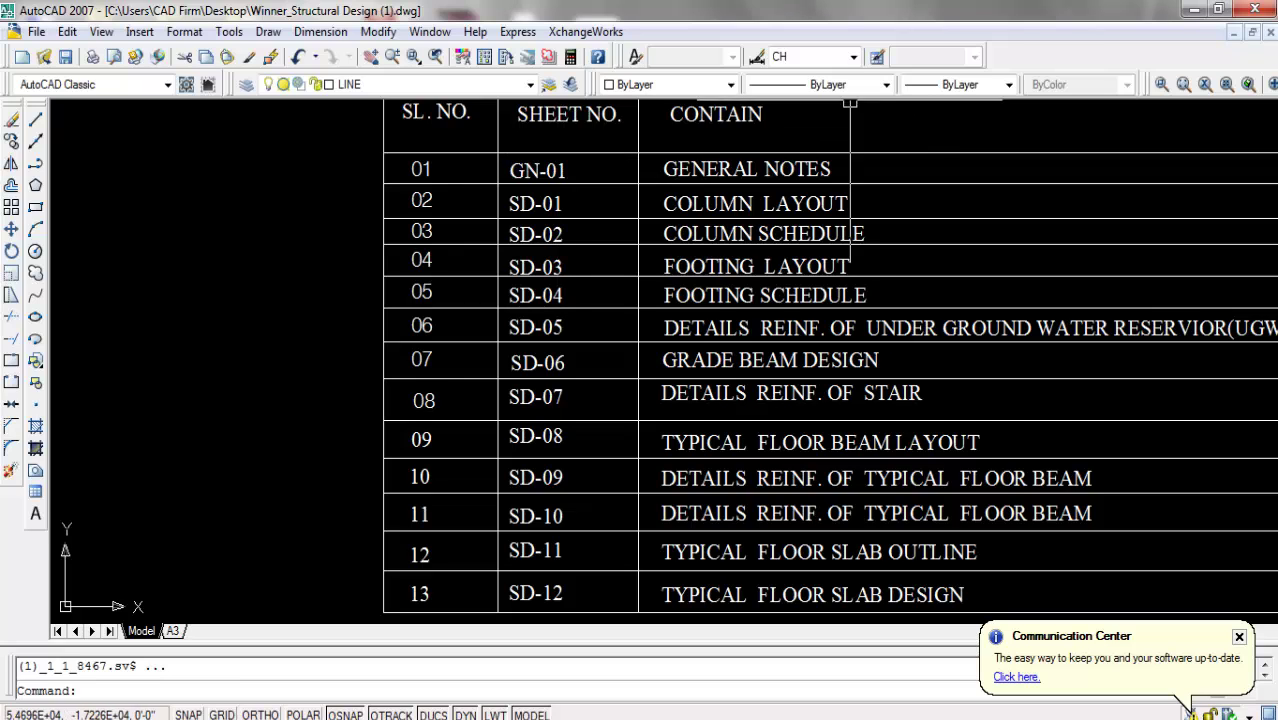
scroll(350, 218, down, 5)
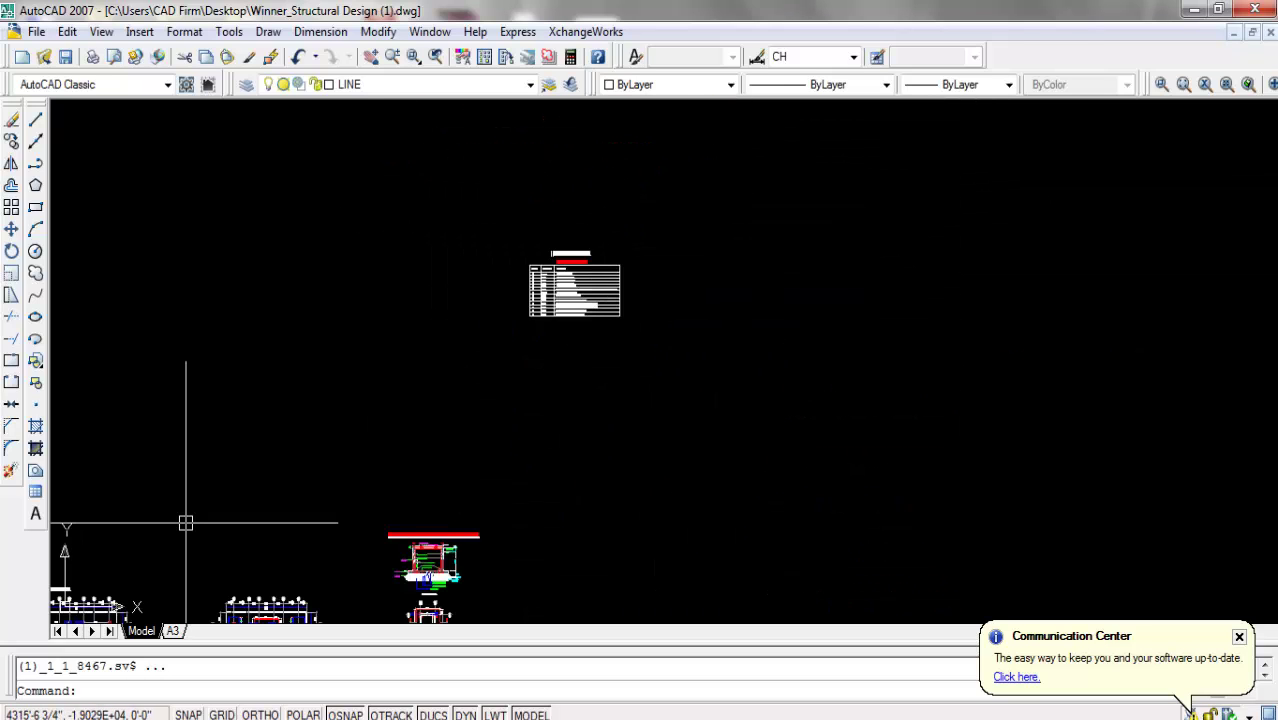
Switch to the A3 layout and add three new layouts to the drawing.
click(173, 632)
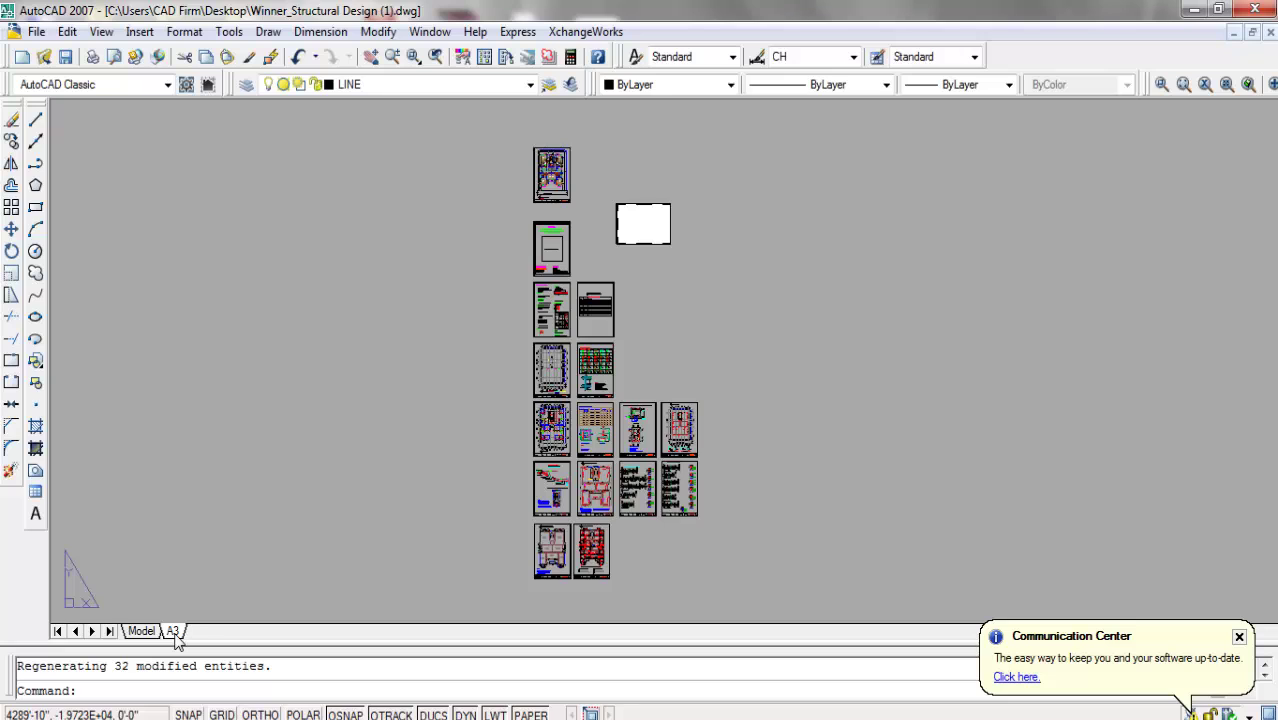
right_click(176, 633)
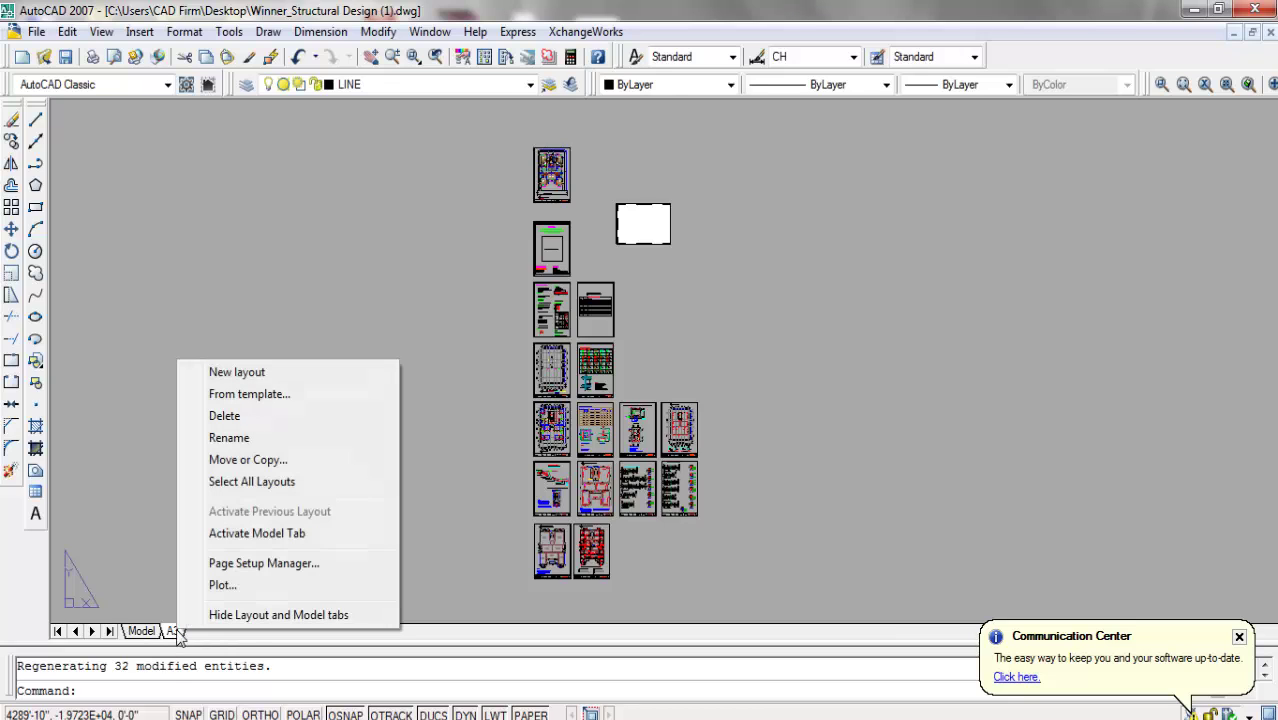
click(248, 370)
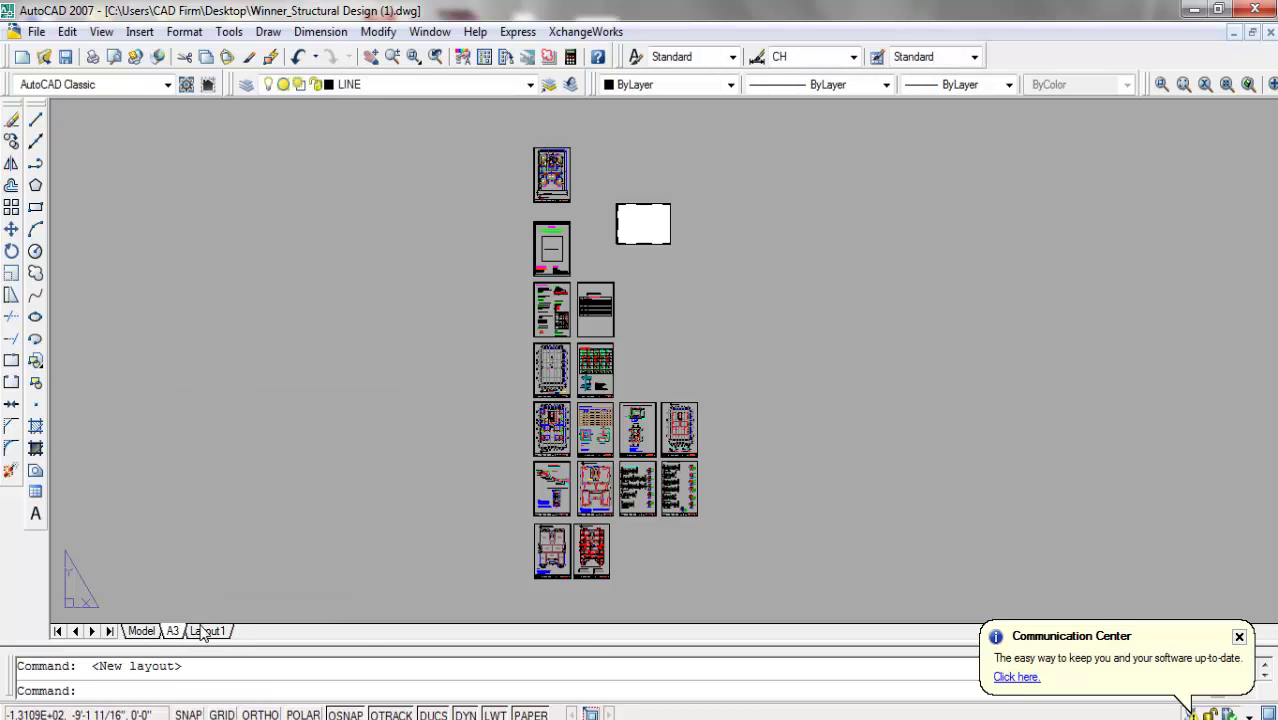
right_click(190, 633)
click(263, 369)
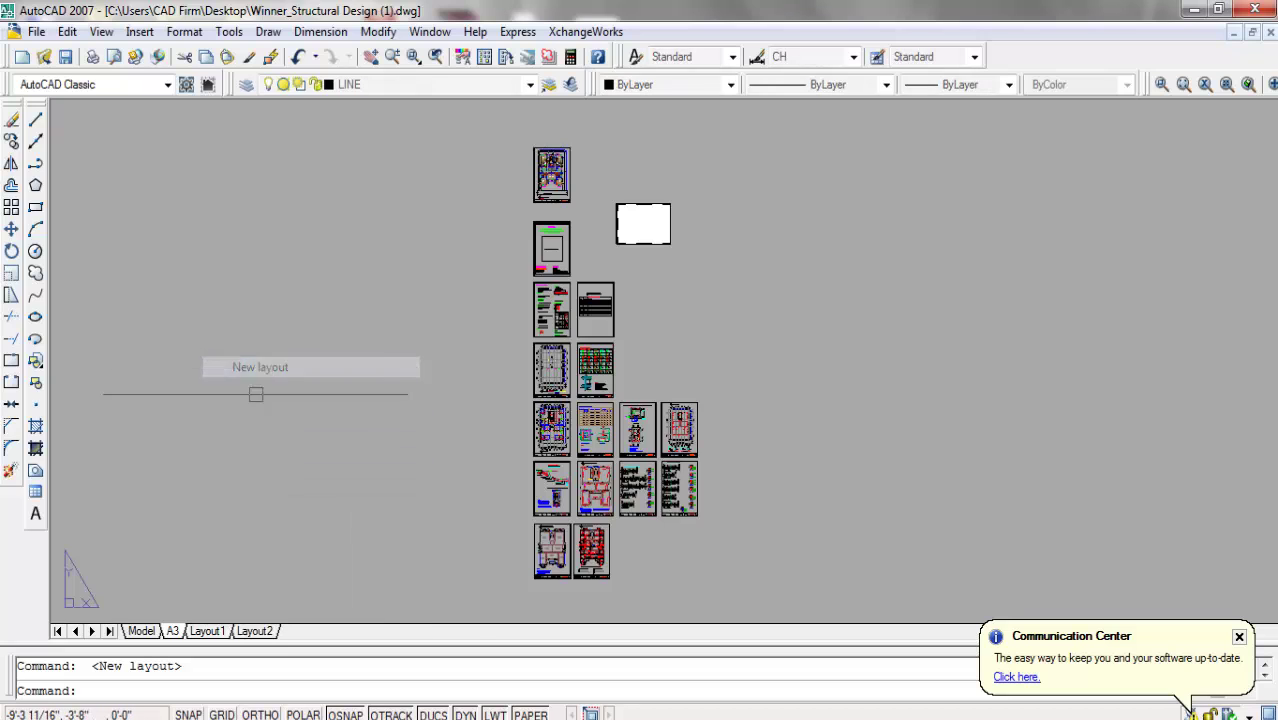
right_click(256, 636)
click(306, 373)
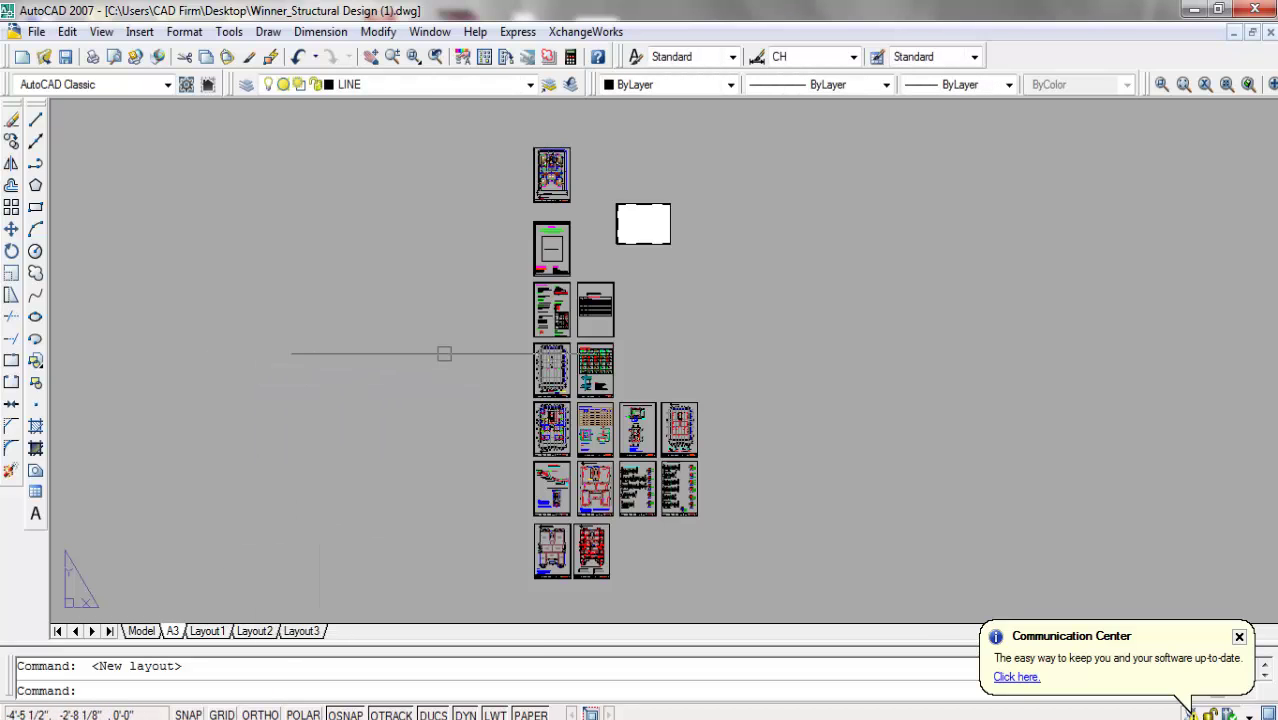
Activate Layout1 and rename it as "floor plan".
click(206, 633)
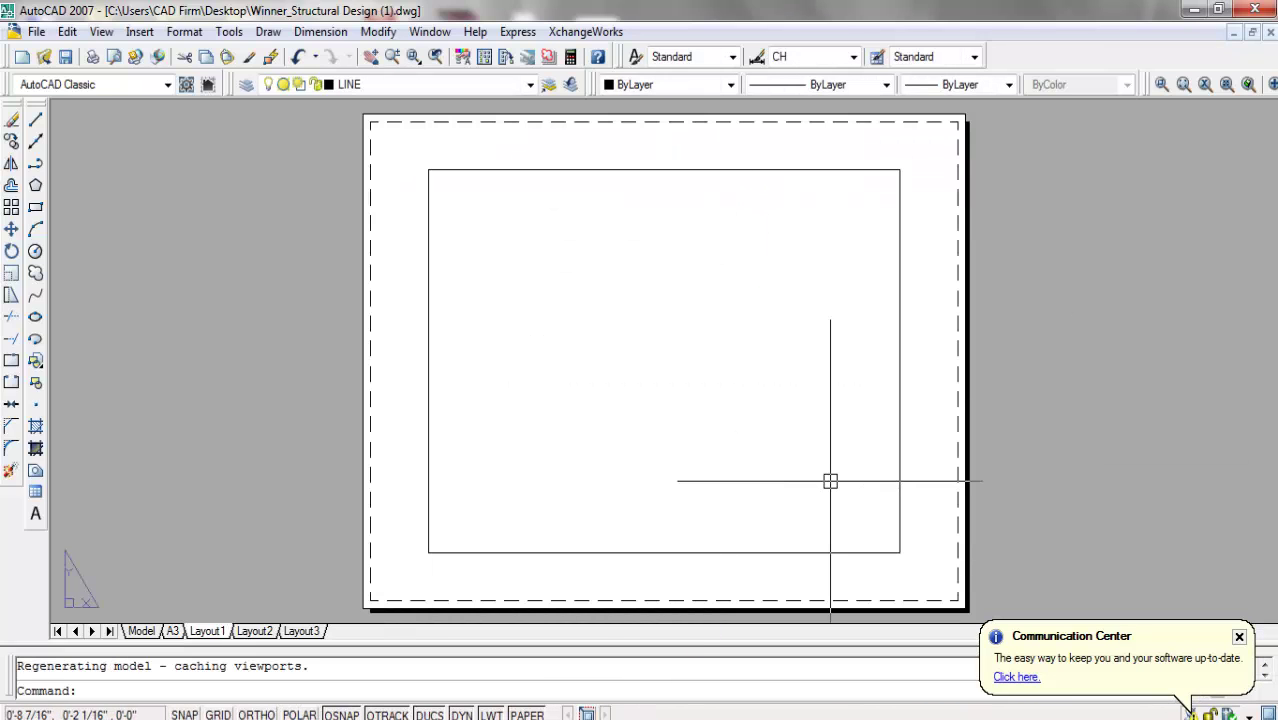
right_click(216, 634)
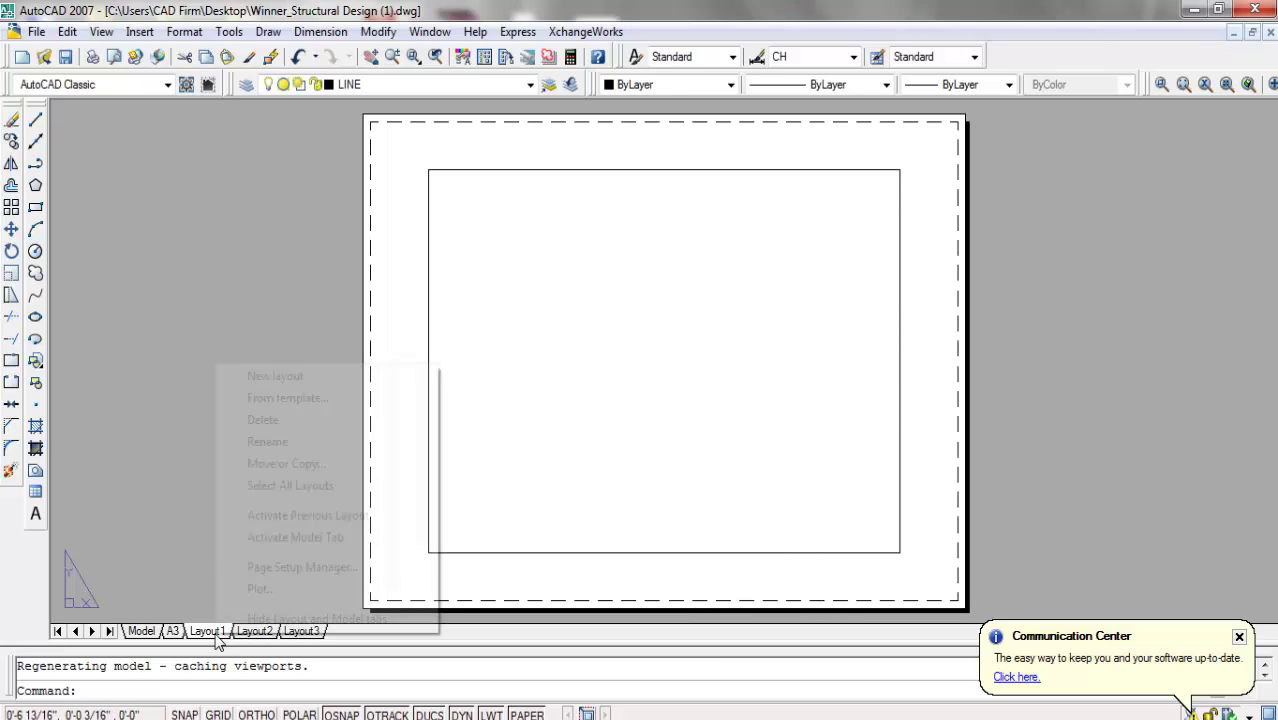
click(268, 442)
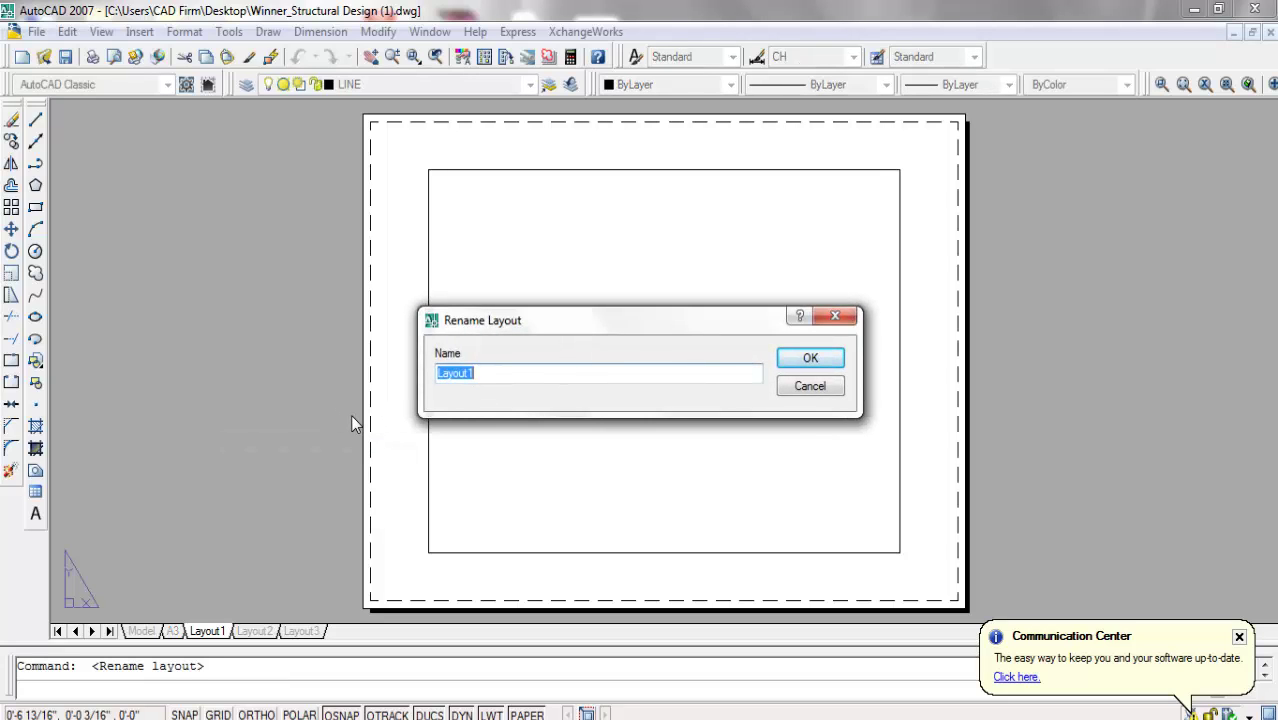
text(floor plan)
click(810, 358)
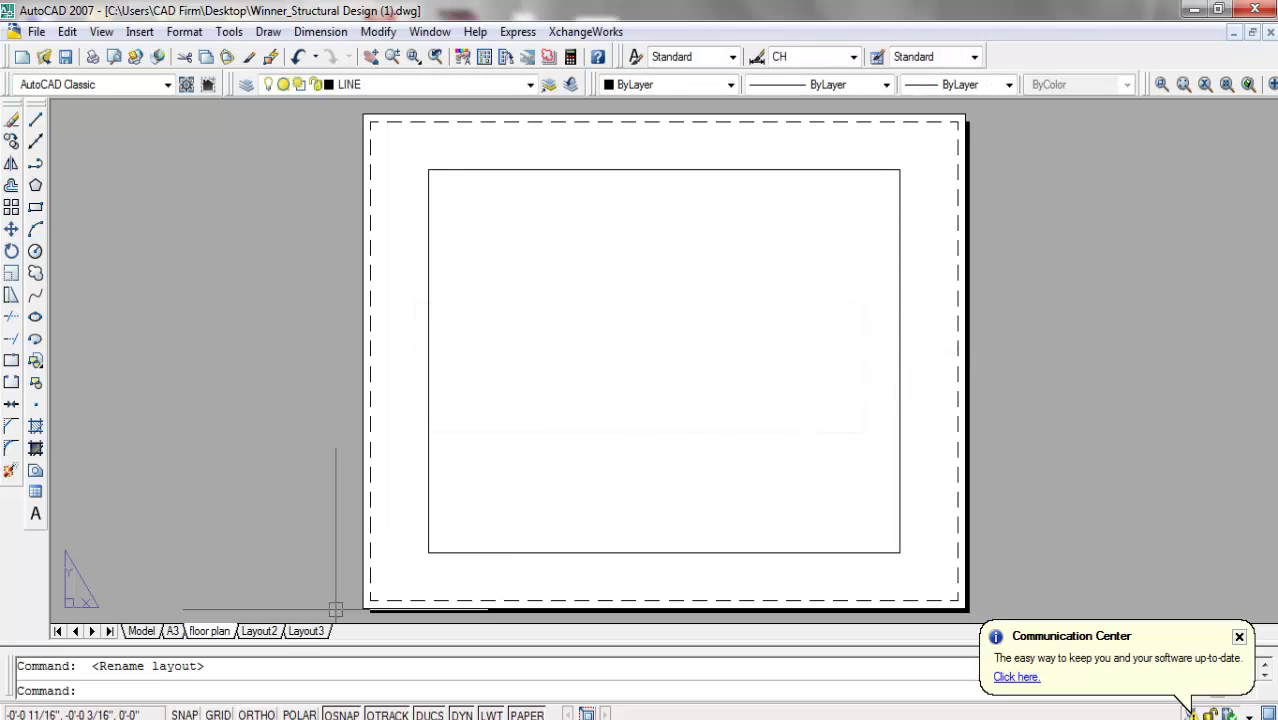
Activate Layout2 and rename it as "ground floor".
click(262, 632)
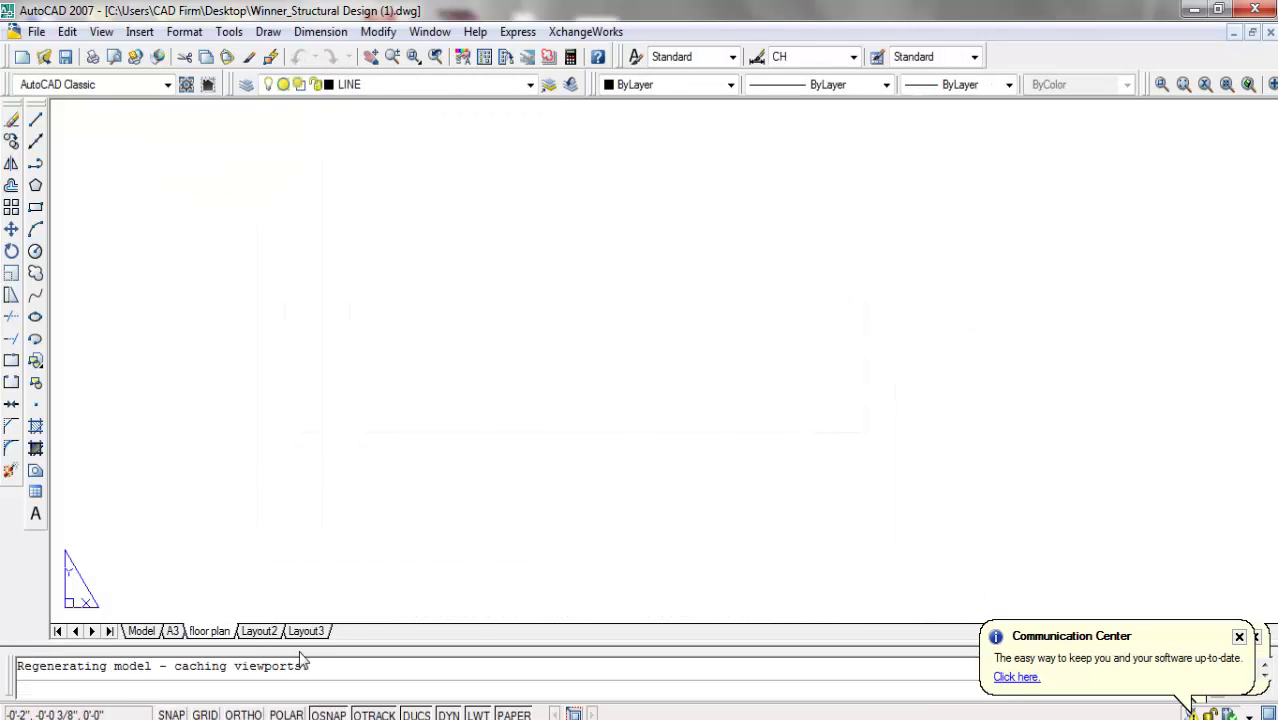
right_click(274, 636)
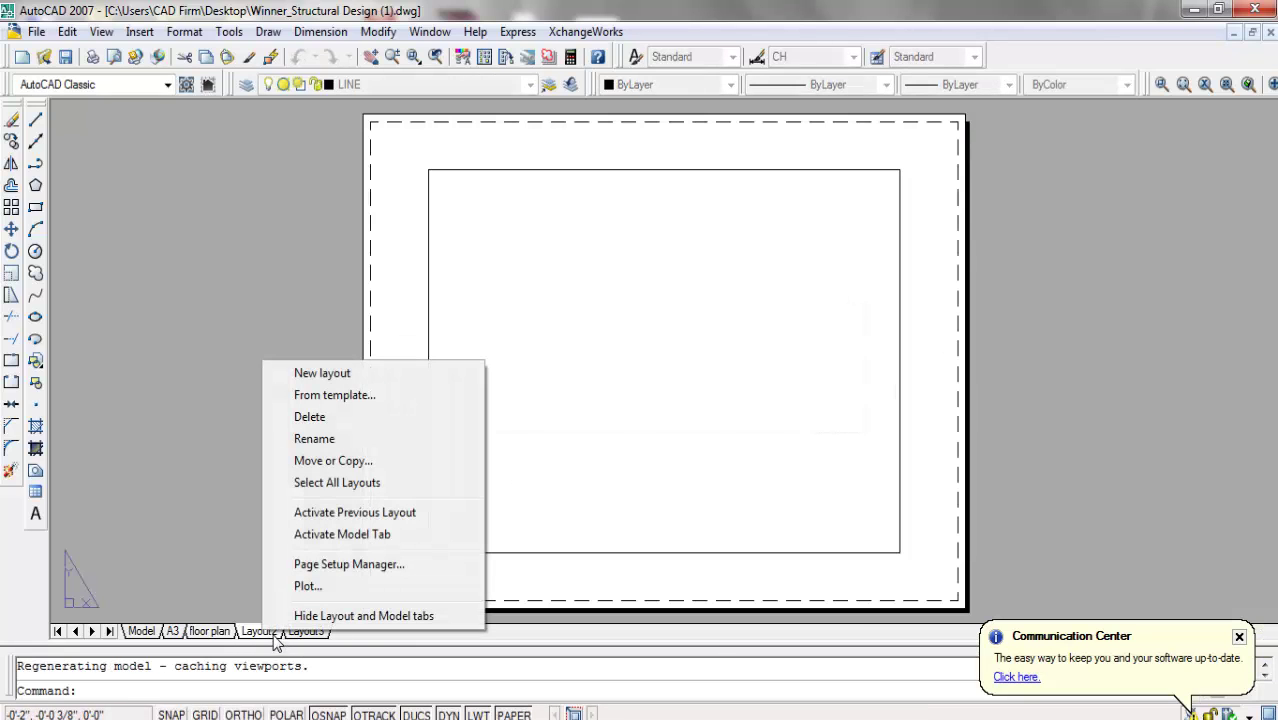
click(317, 441)
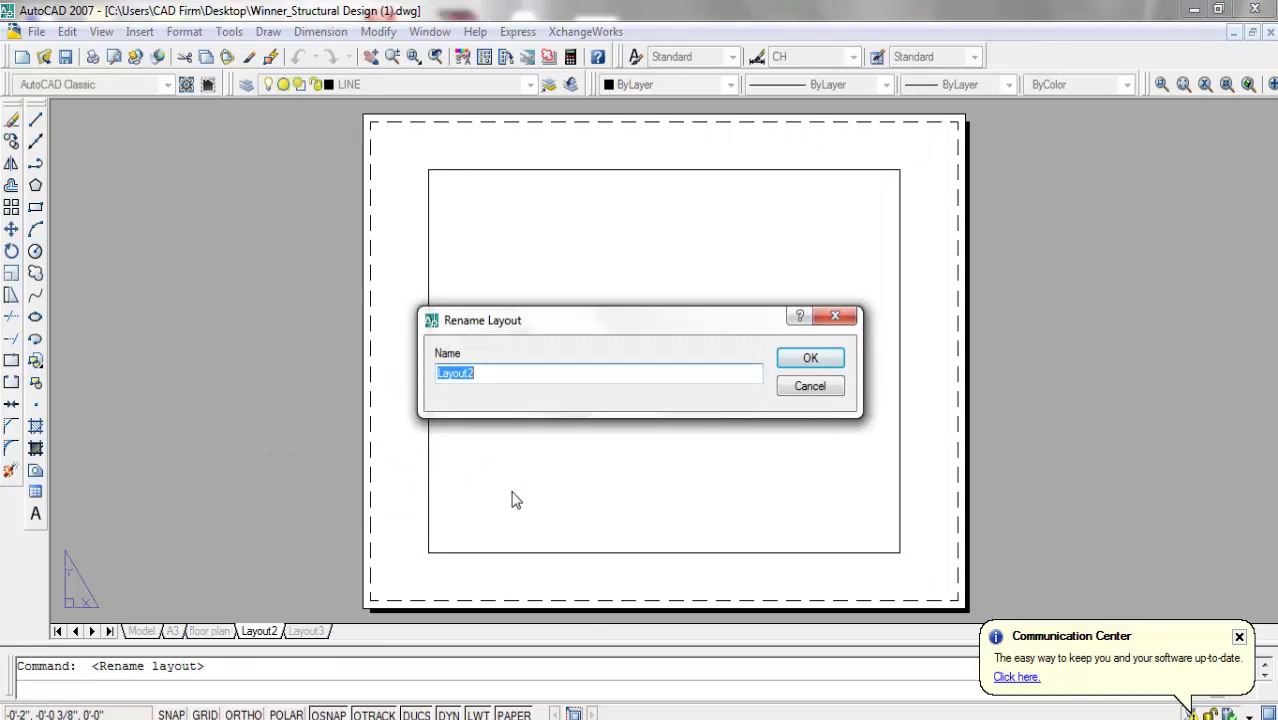
text(ground floor)
click(805, 358)
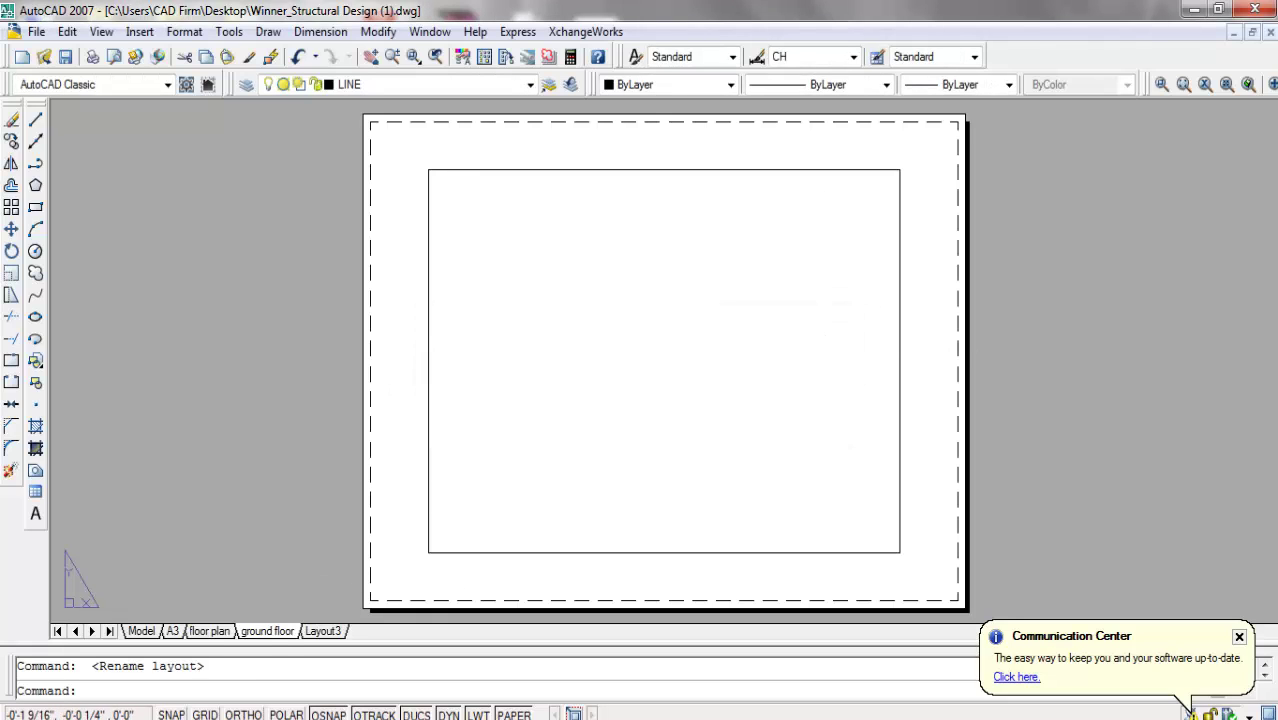
Open the floor plan layout's page setup for modification and set its plotter to DWG To PDF.pc3.
click(216, 632)
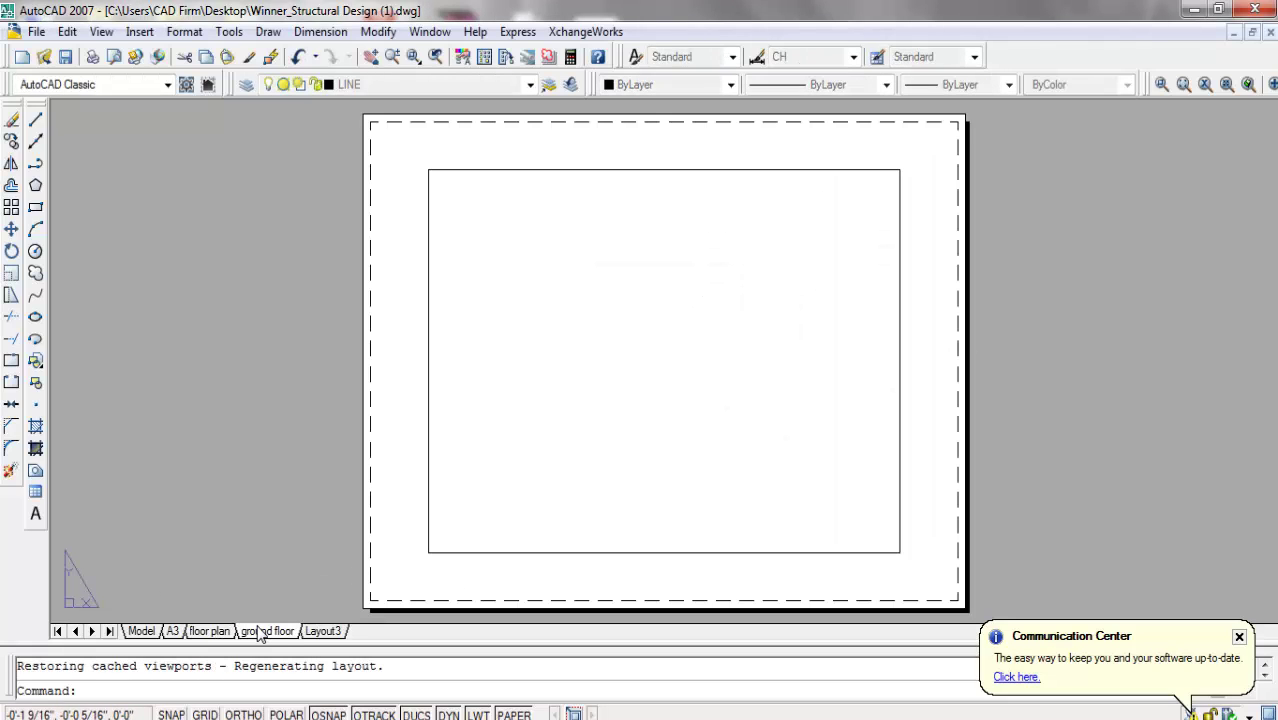
click(198, 634)
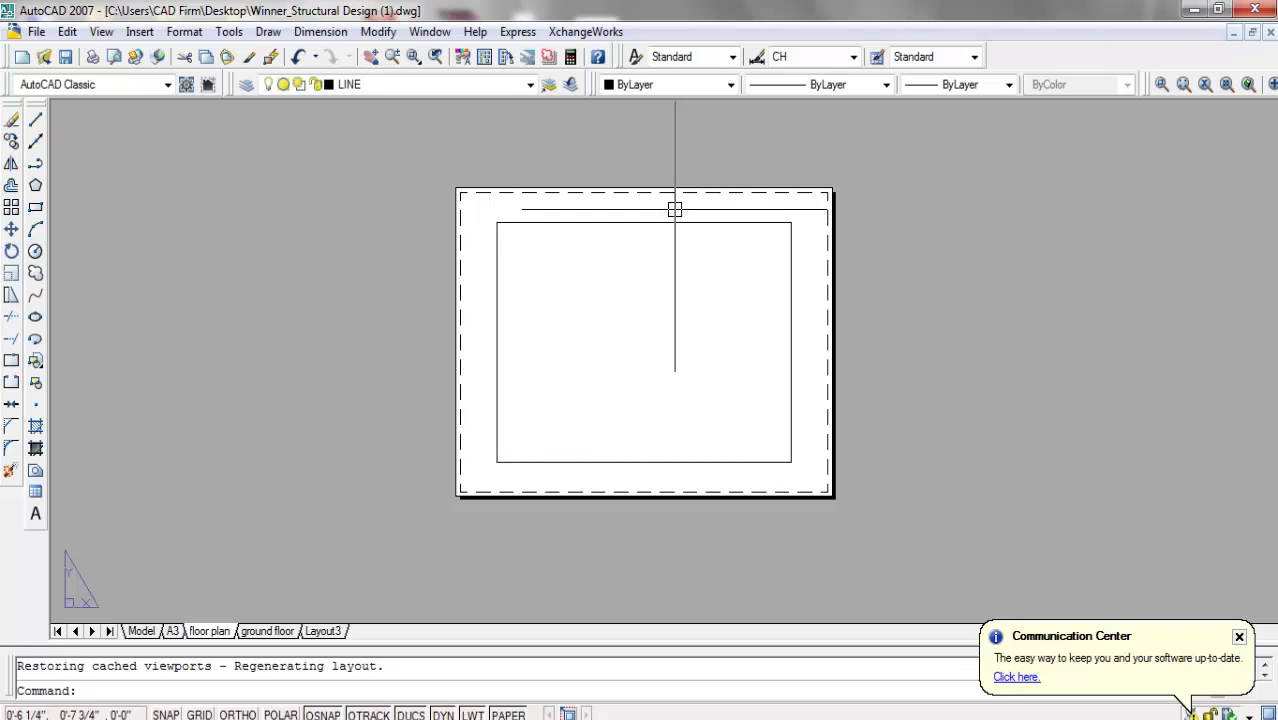
right_click(213, 632)
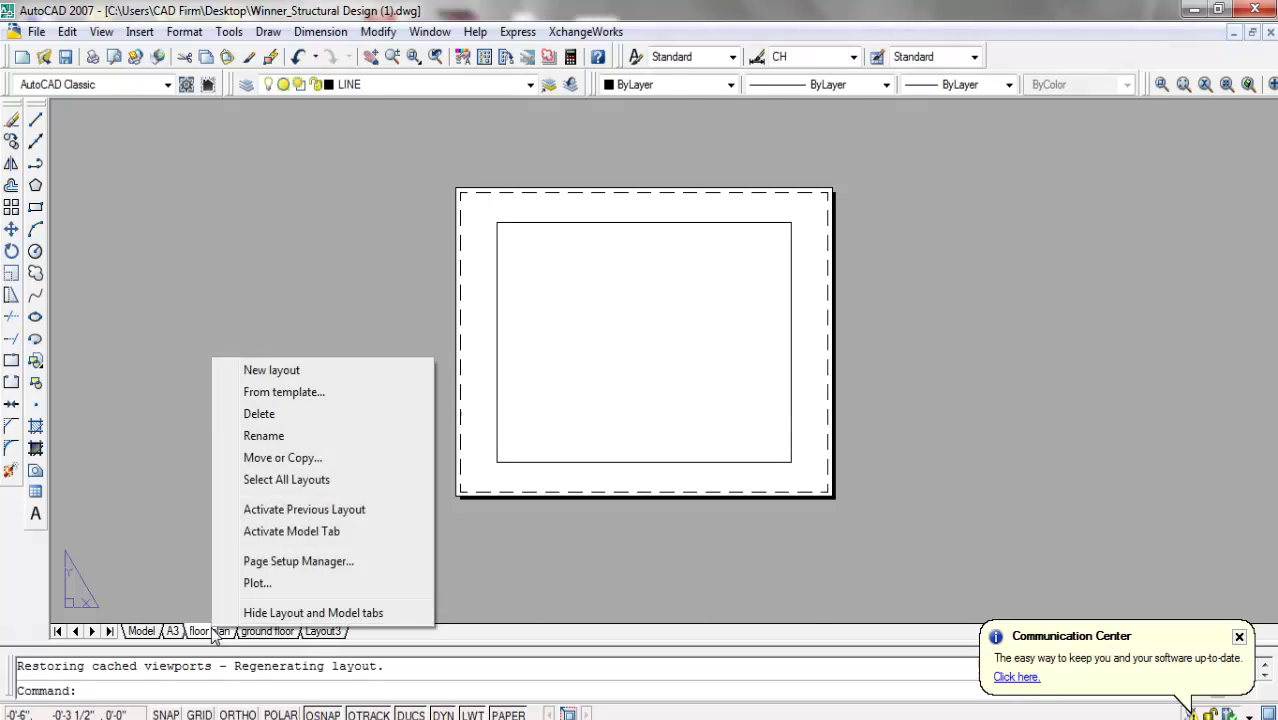
click(300, 562)
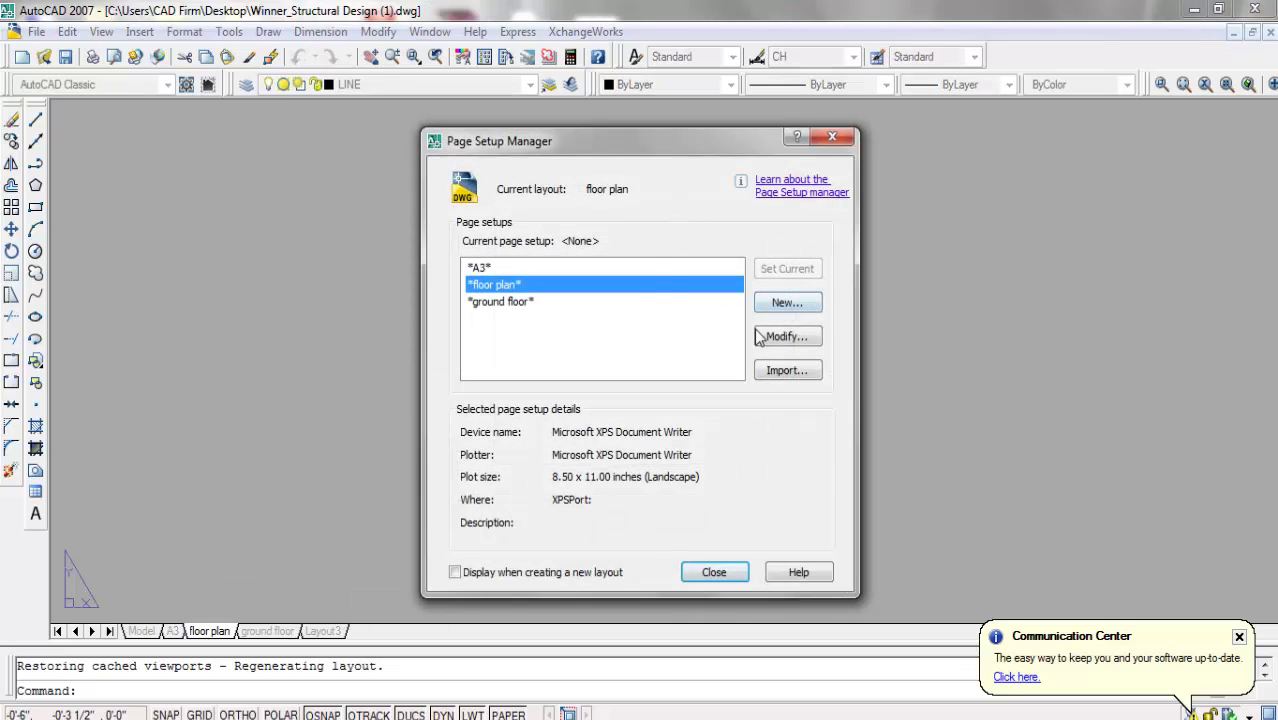
click(786, 337)
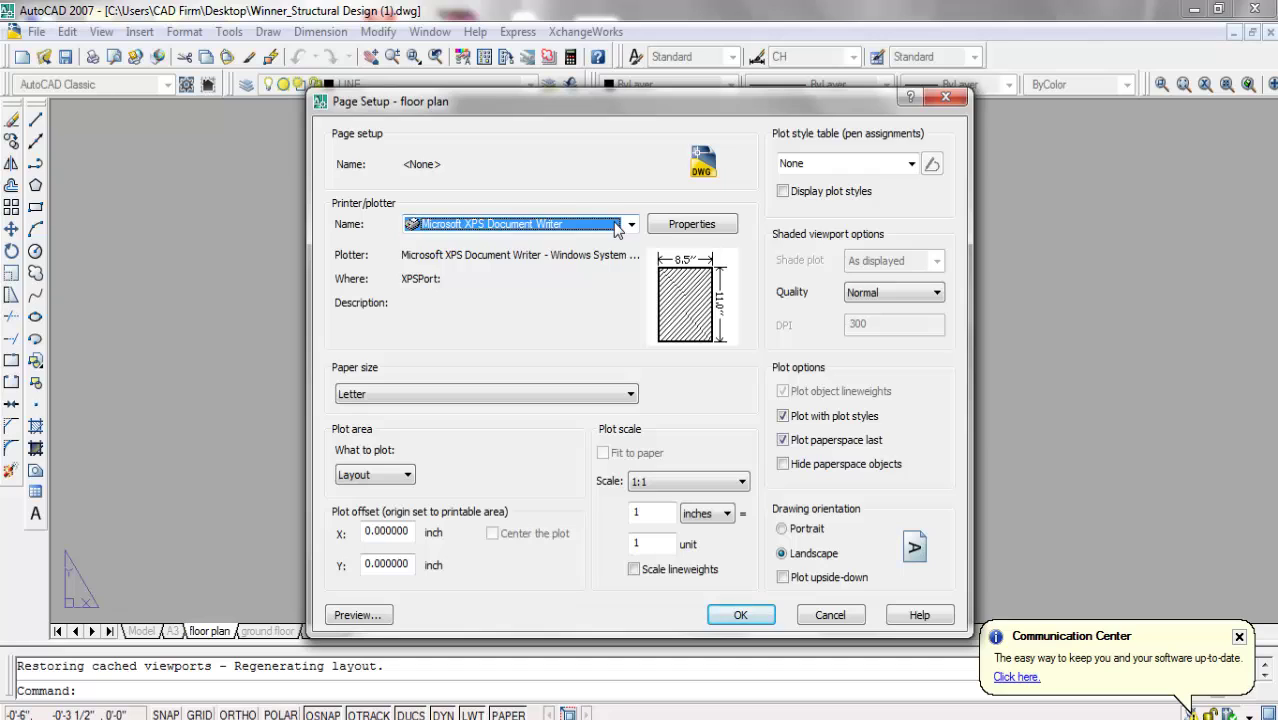
click(617, 226)
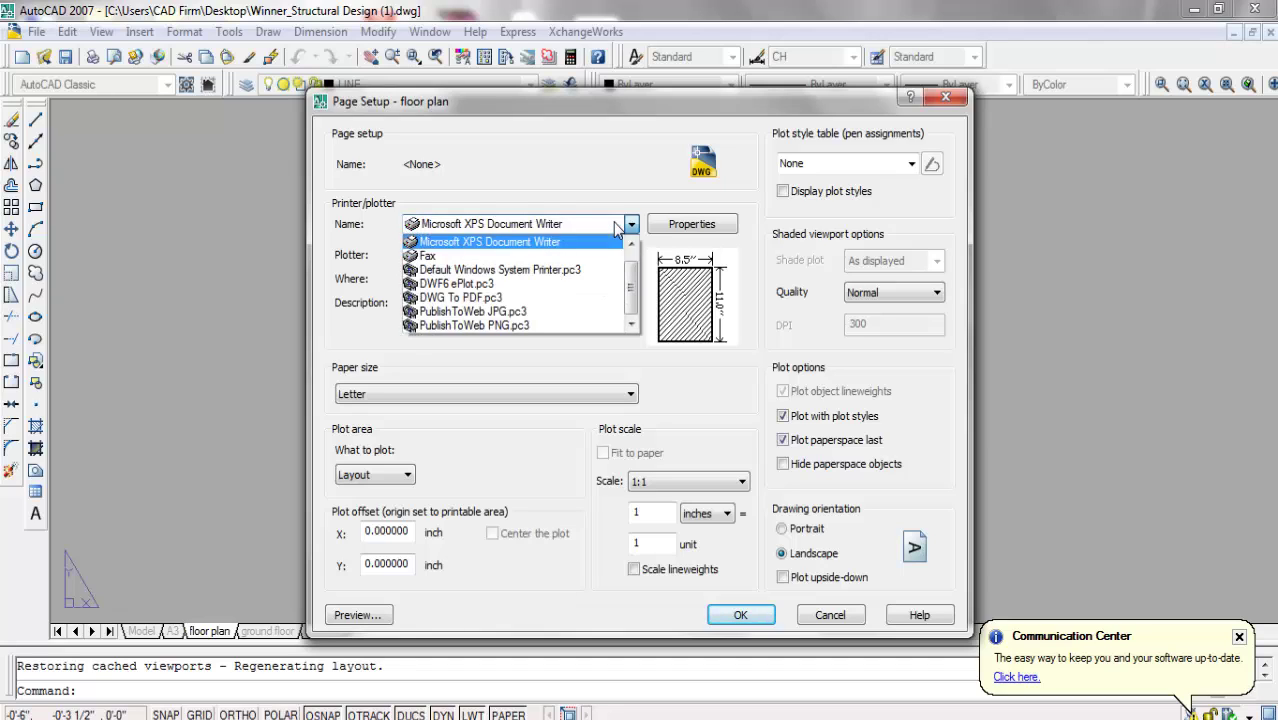
click(484, 298)
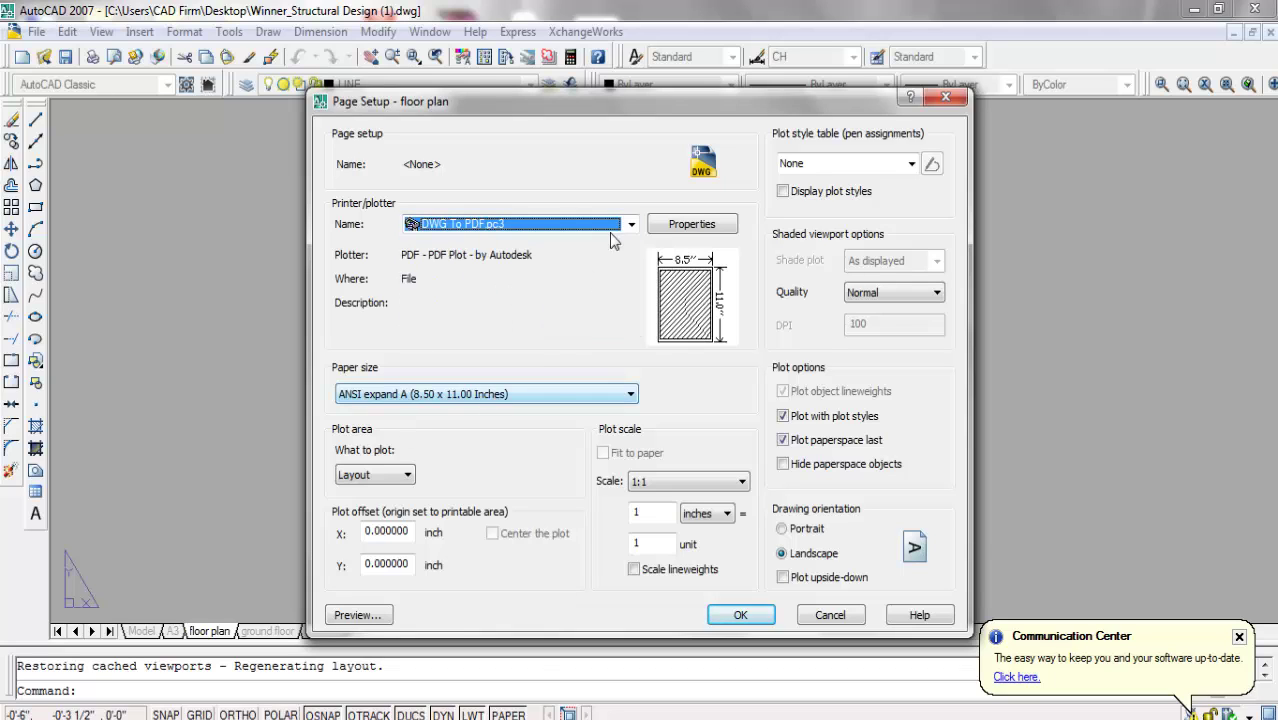
Set the floor plan layout's paper size to ISO A3 (297.00 x 420.00 MM) and apply the page setup.
click(554, 394)
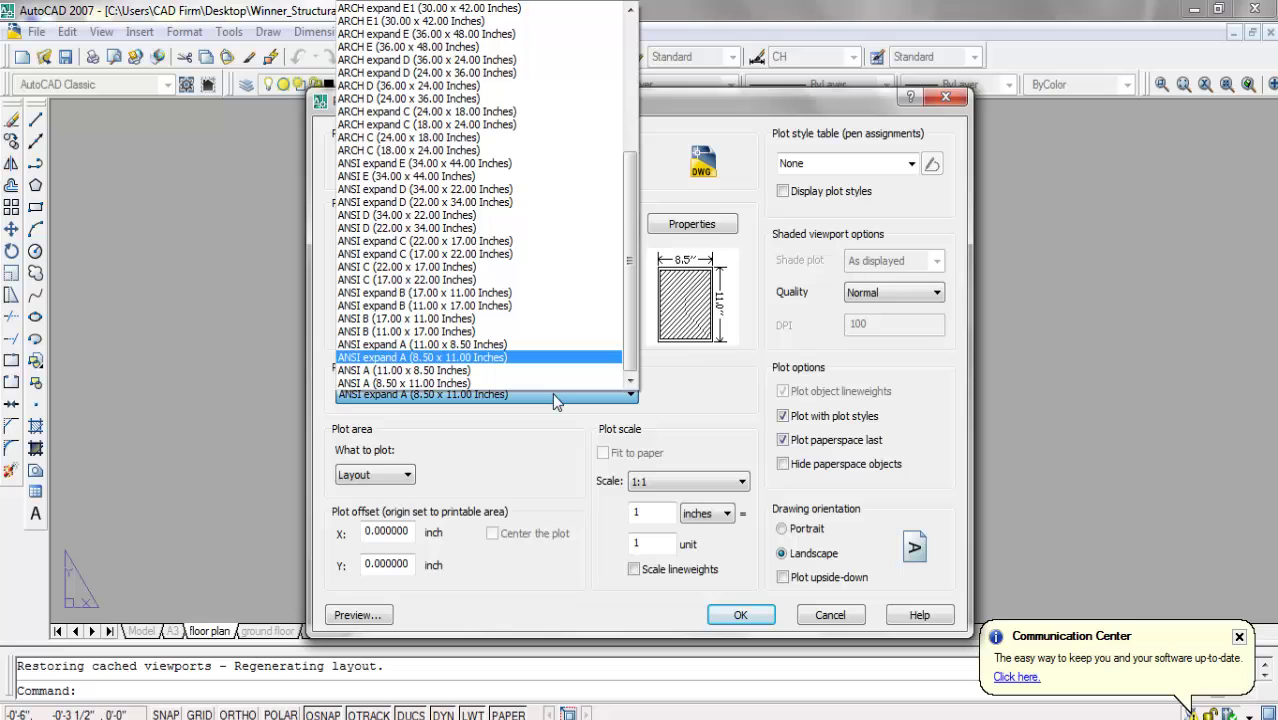
scroll(450, 372, up, 6)
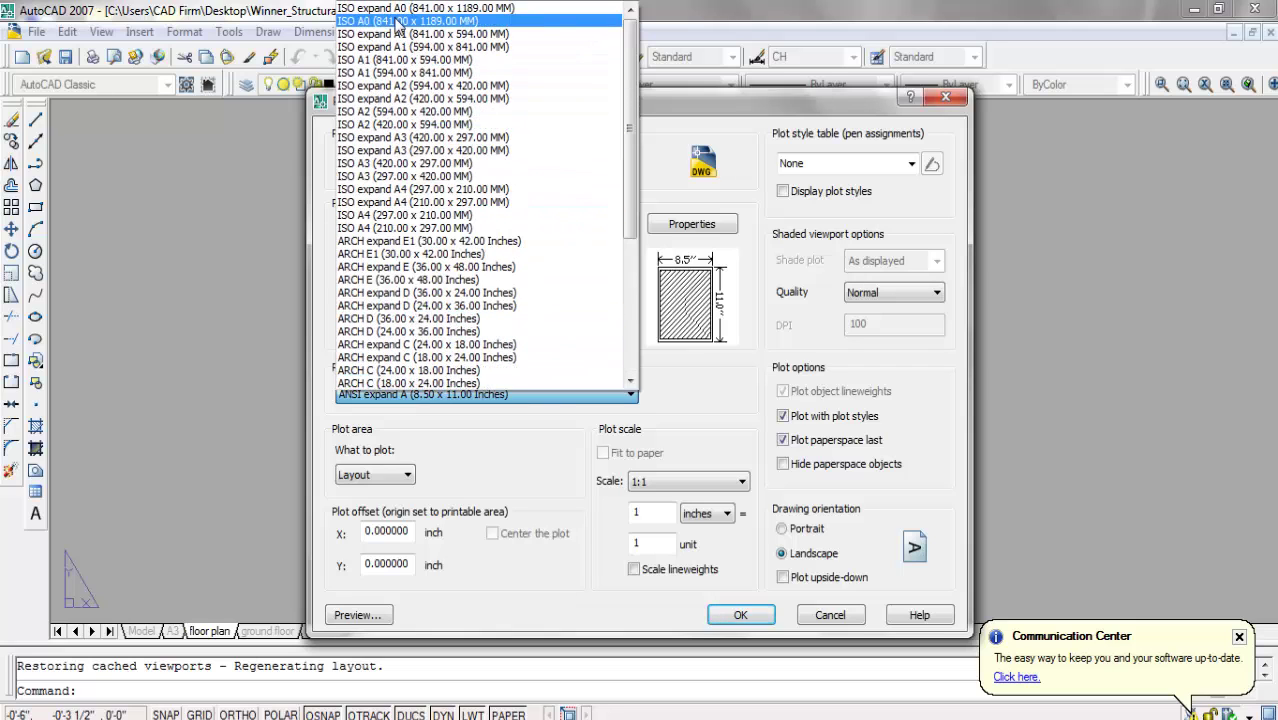
click(383, 164)
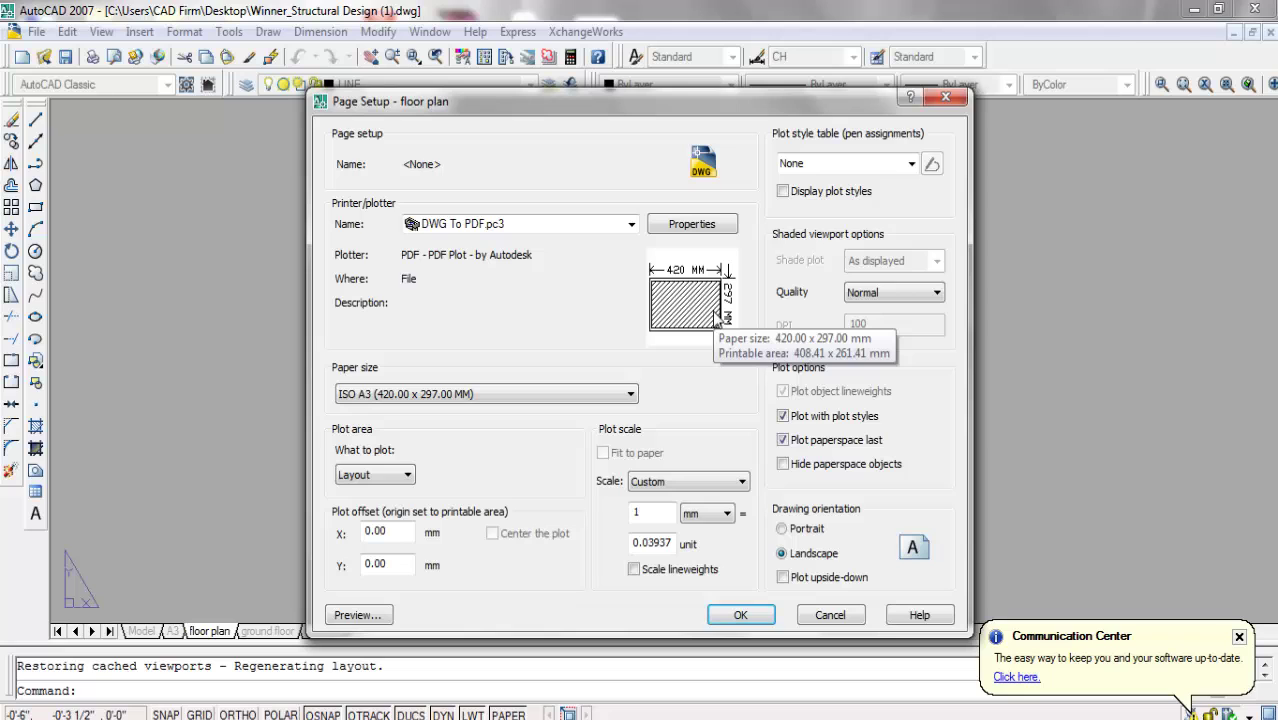
click(535, 396)
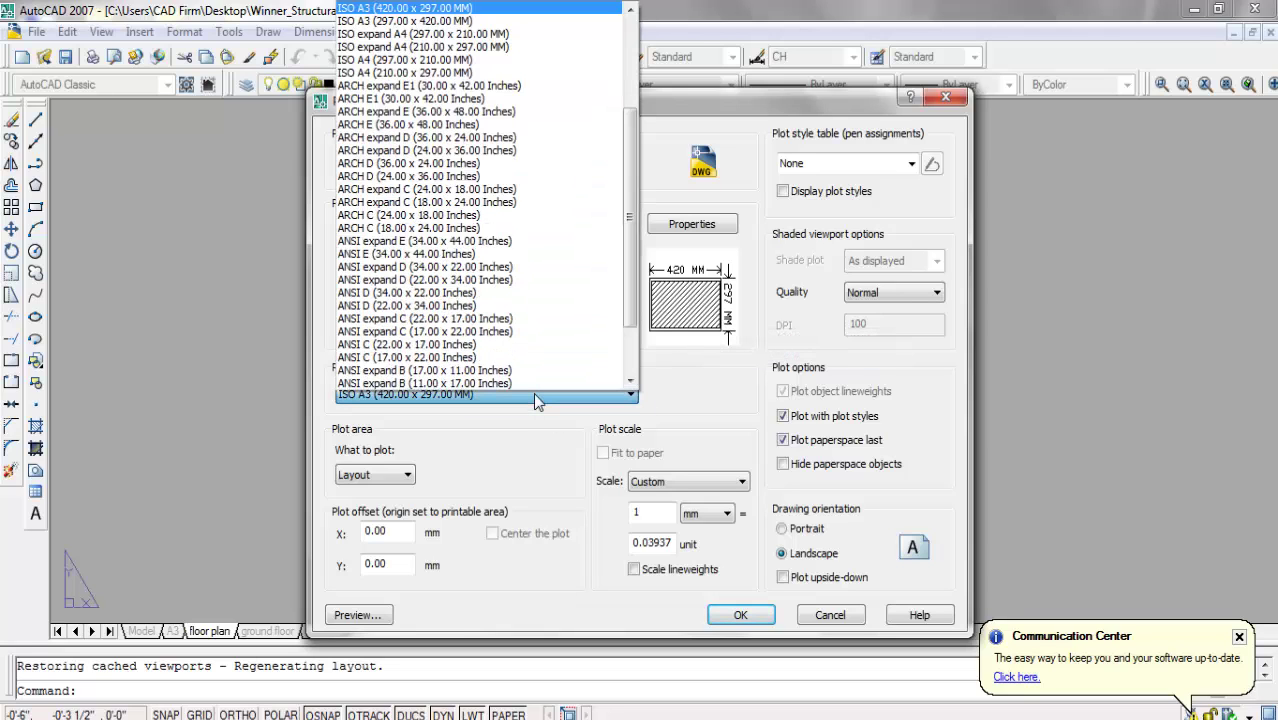
click(440, 20)
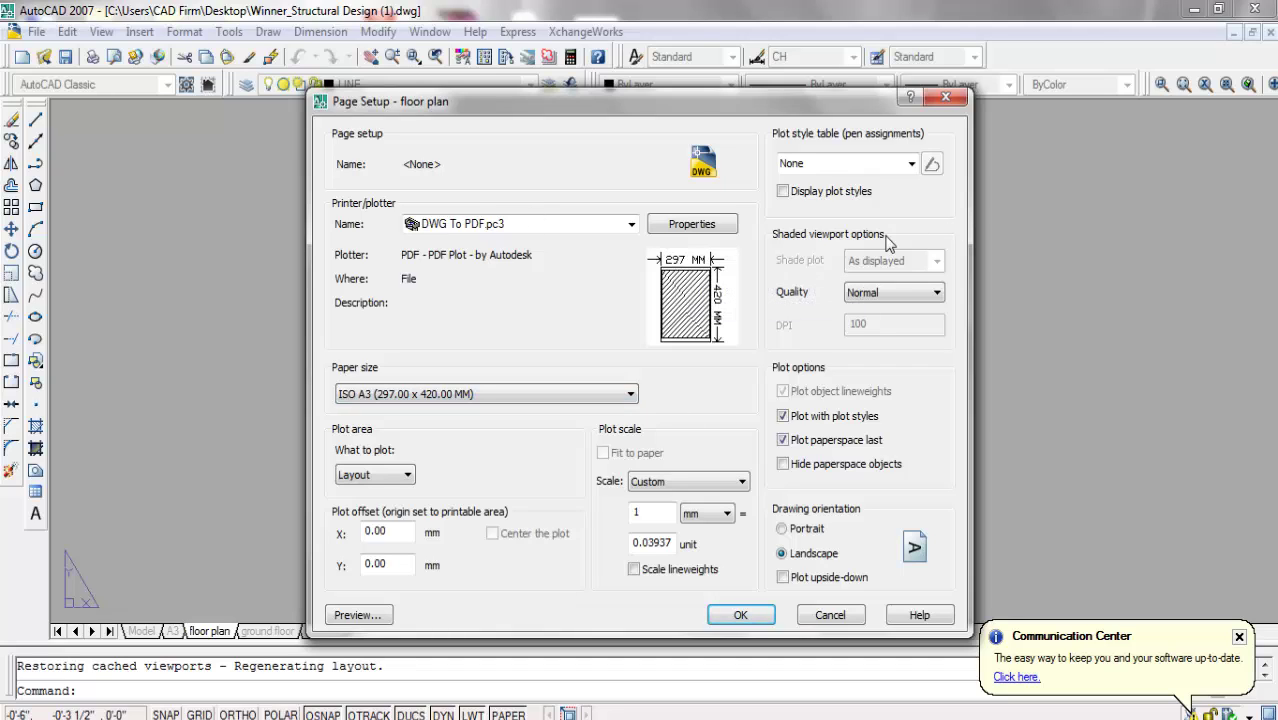
click(740, 615)
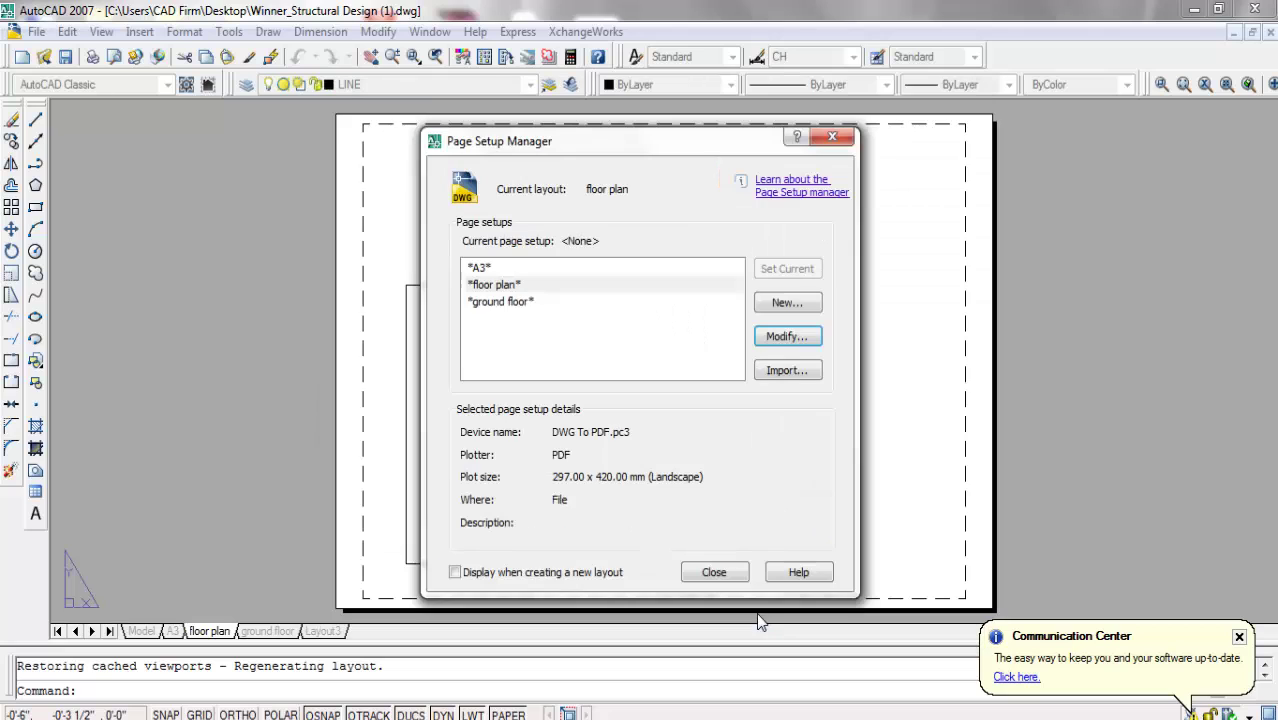
click(733, 577)
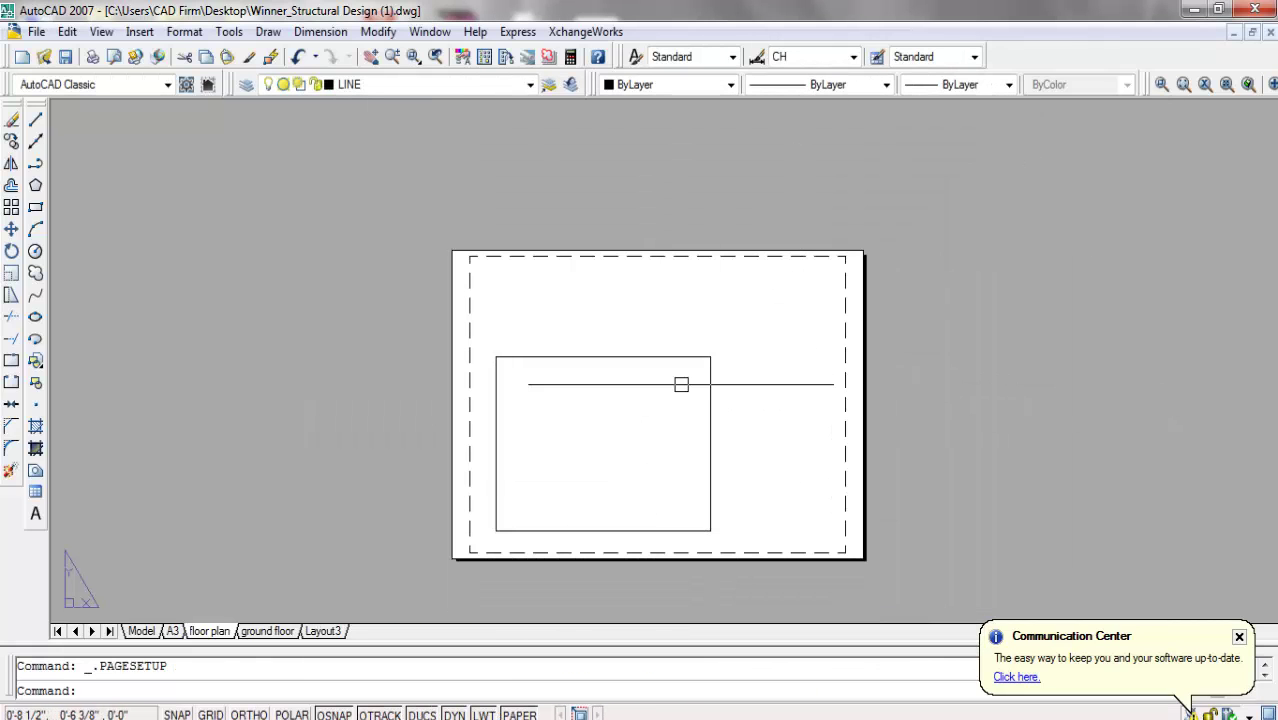
Delete the default viewport from the floor plan layout.
click(749, 316)
click(568, 436)
click(769, 259)
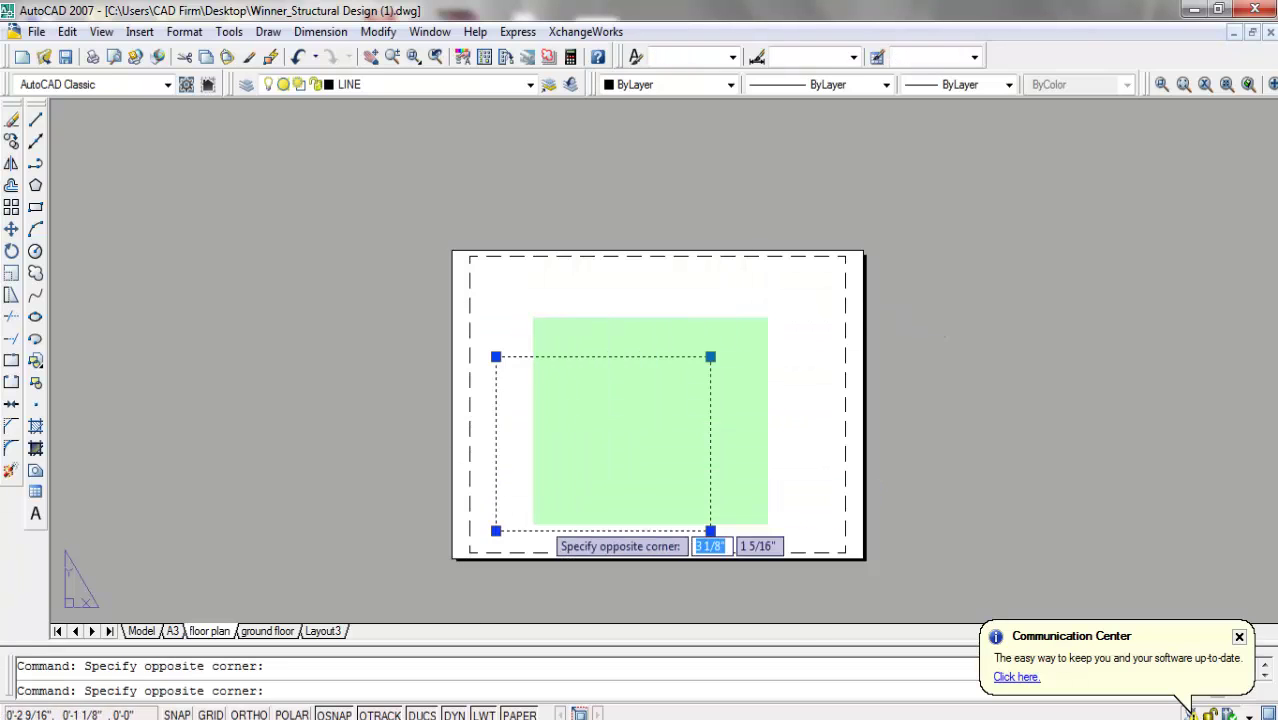
click(533, 523)
click(1027, 171)
click(381, 587)
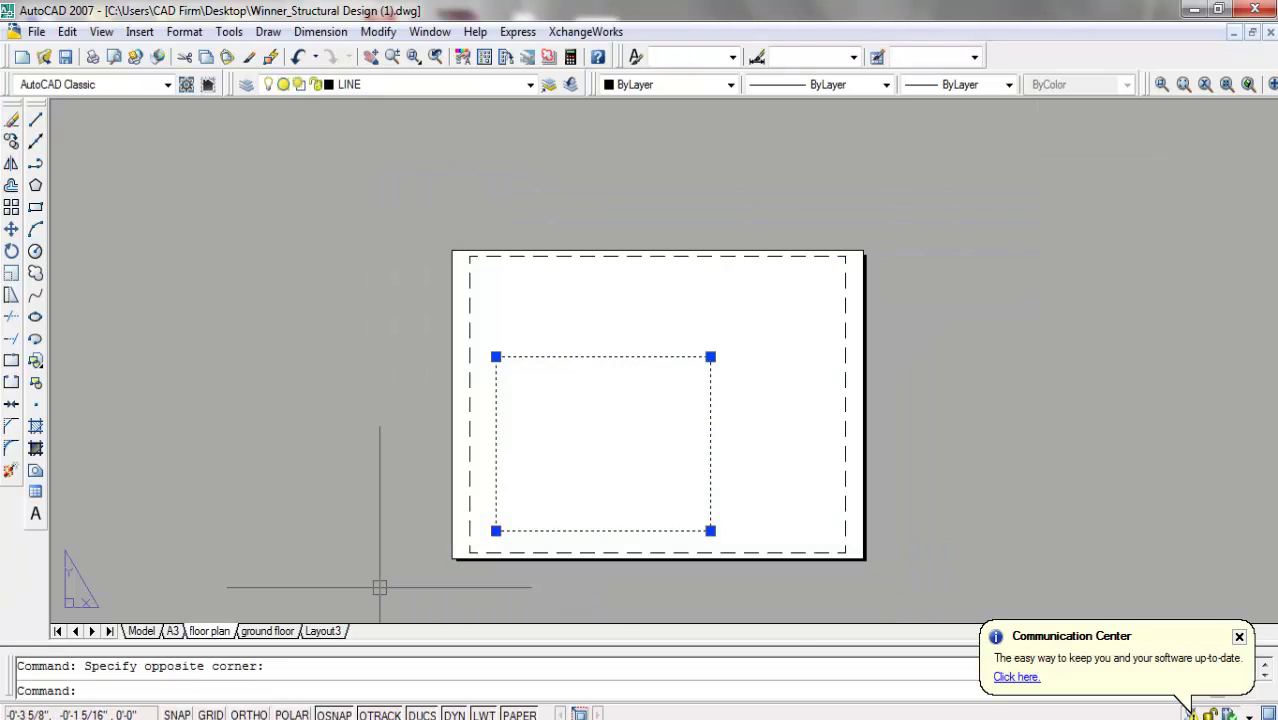
key(Delete)
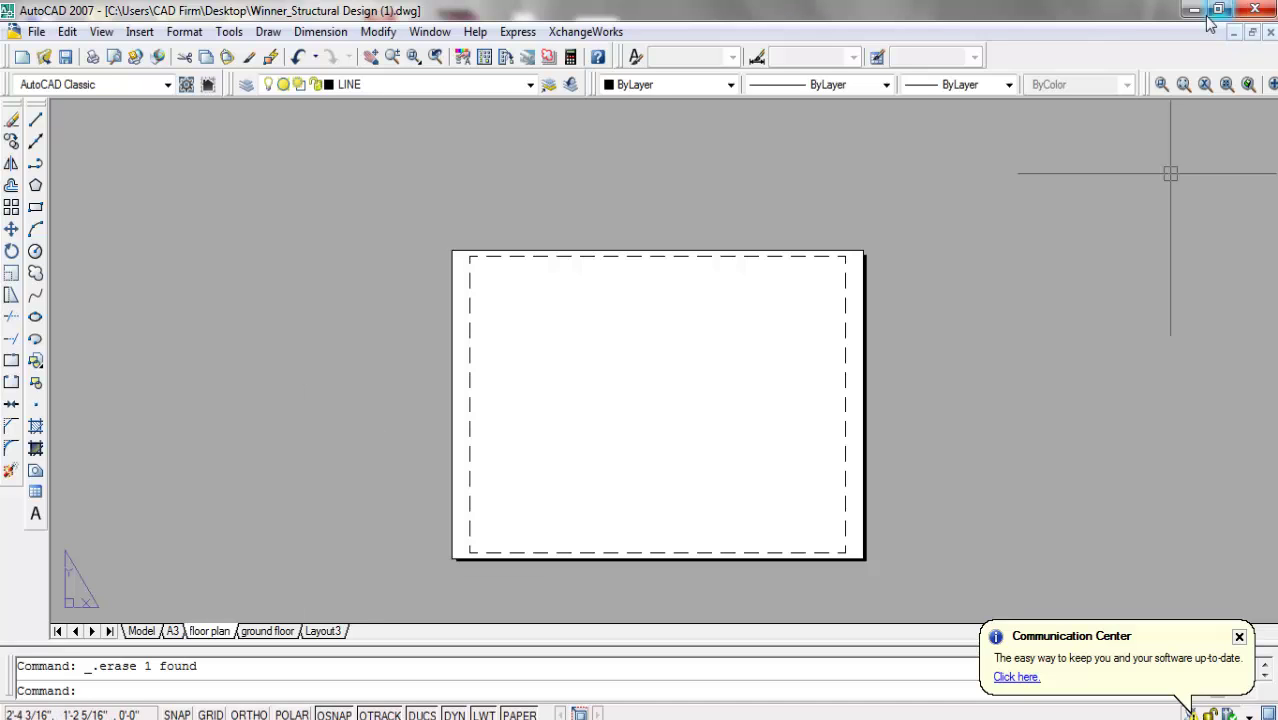
scroll(682, 397, up, 2)
scroll(474, 200, down, 3)
scroll(683, 206, up, 2)
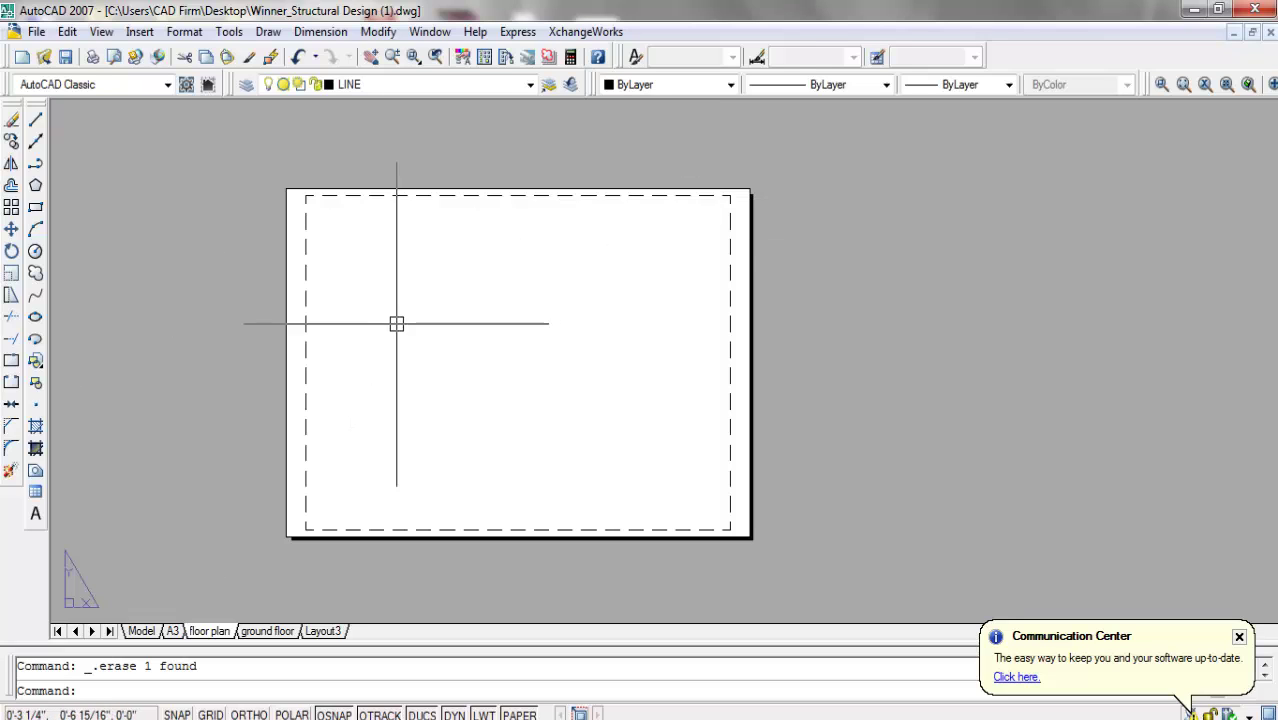
scroll(496, 311, down, 3)
scroll(496, 322, up, 3)
scroll(510, 337, down, 2)
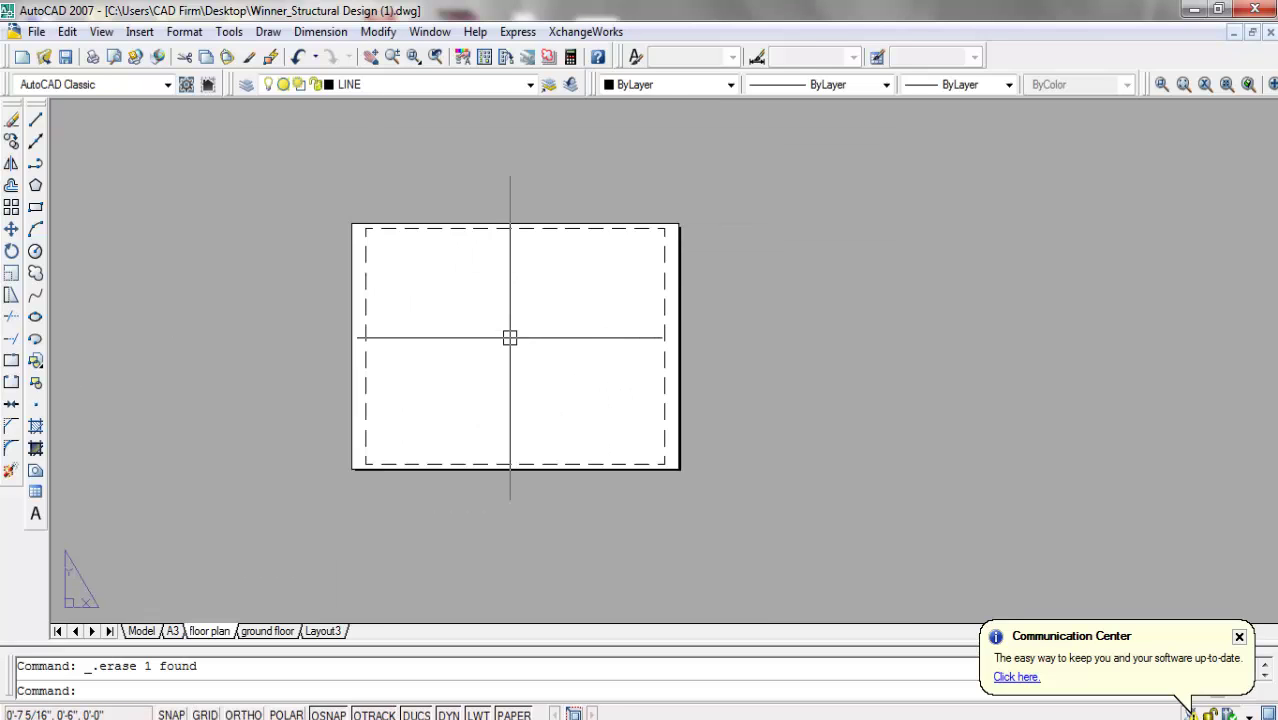
scroll(510, 337, up, 2)
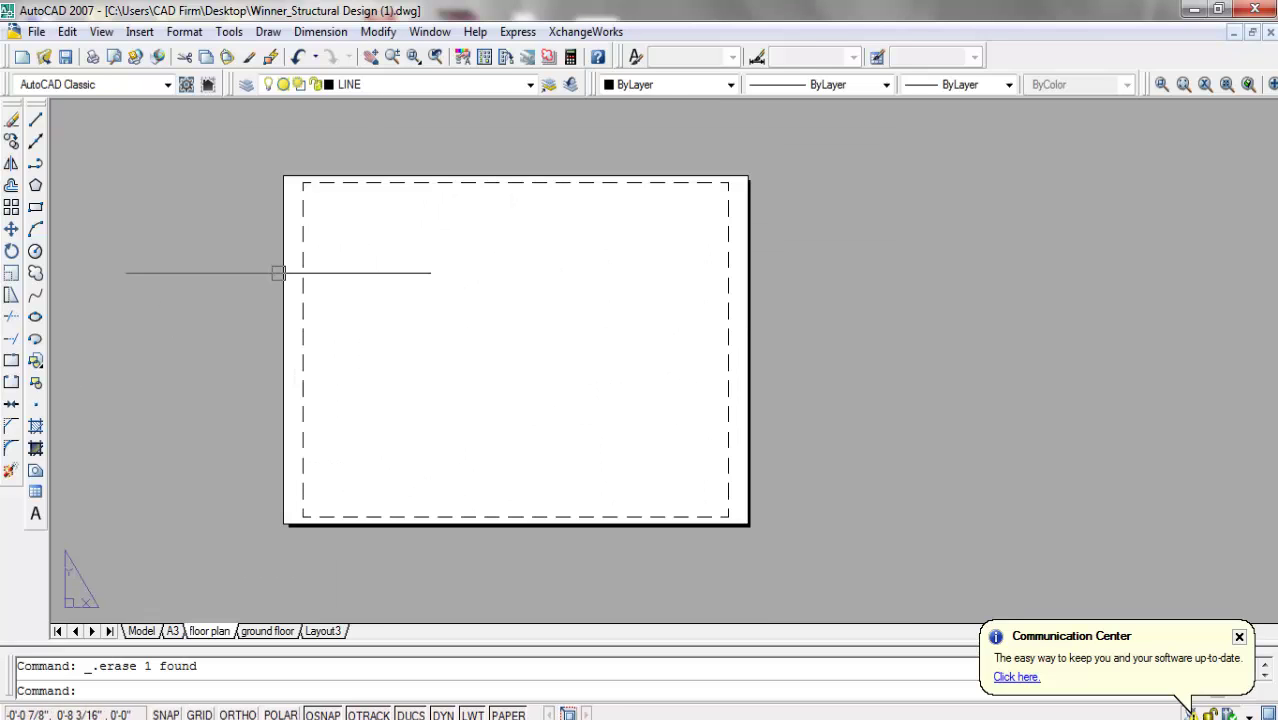
Draw a polyline with ortho on just inside the printable area, about 1'-2 7/8" along the top and 11 1/8" down the right edge.
click(35, 163)
scroll(345, 177, up, 3)
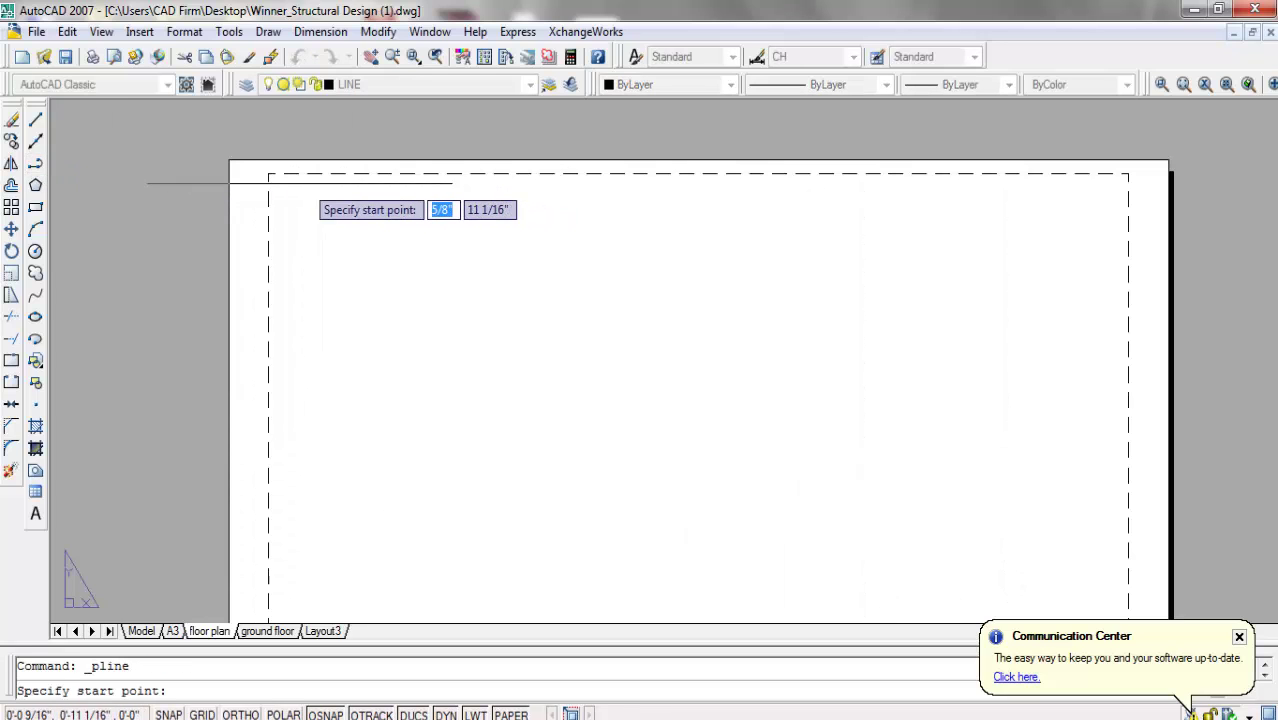
click(269, 177)
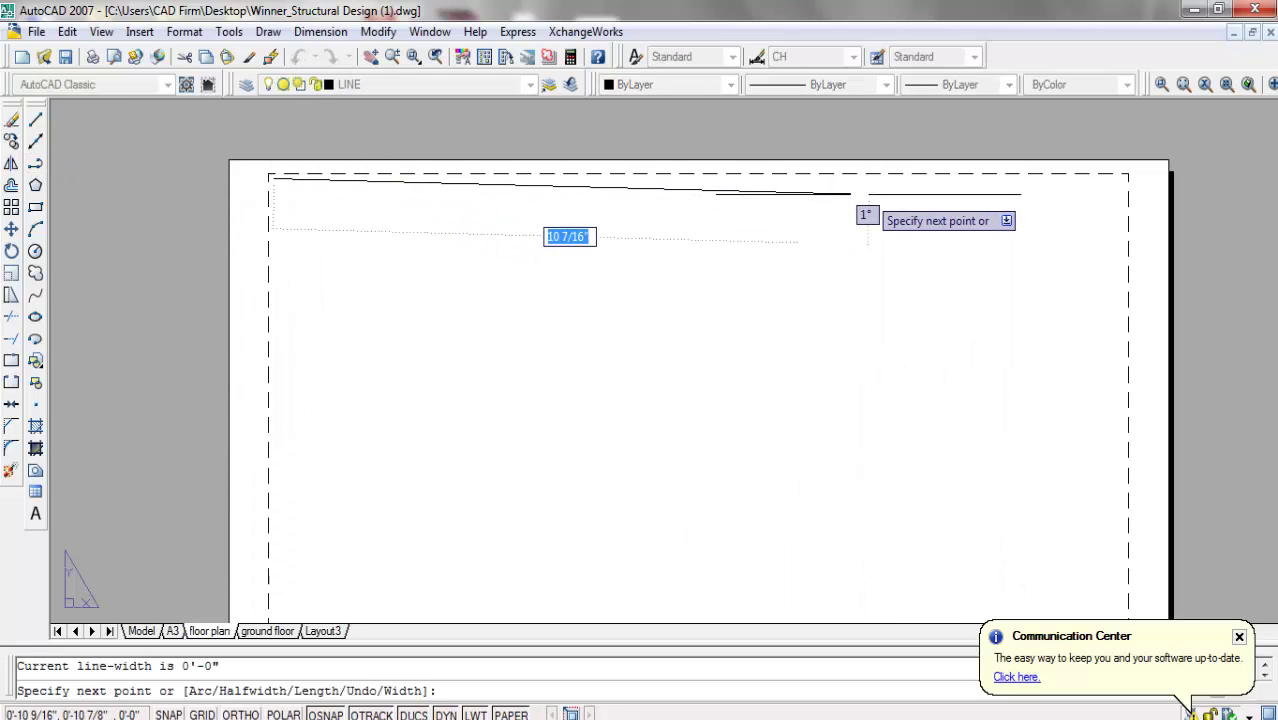
key(F8)
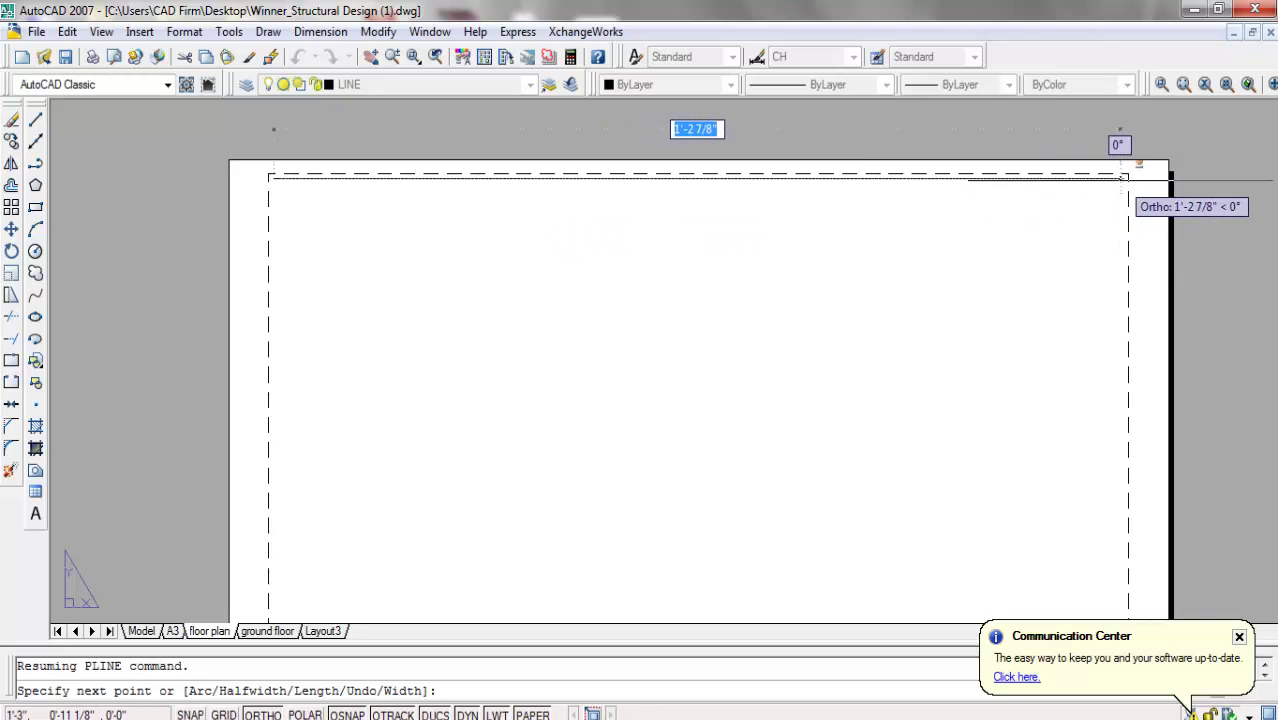
click(1122, 177)
scroll(1100, 175, down, 1)
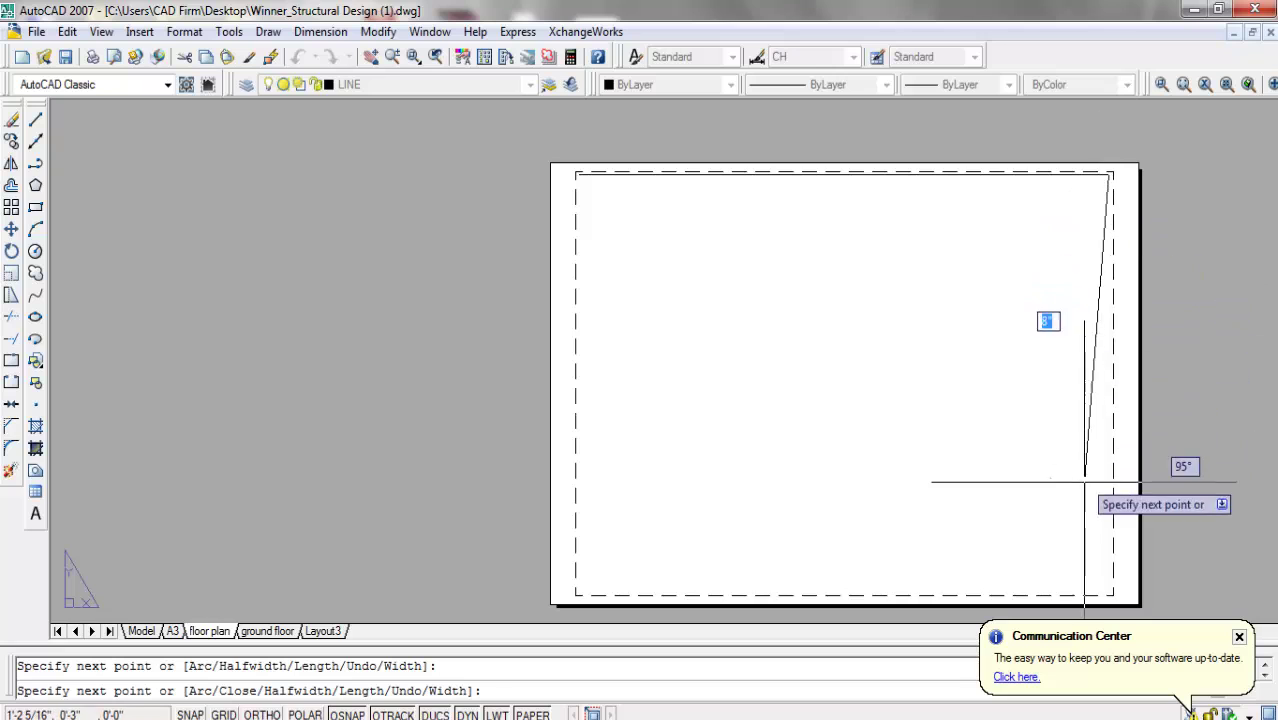
scroll(1113, 592, up, 3)
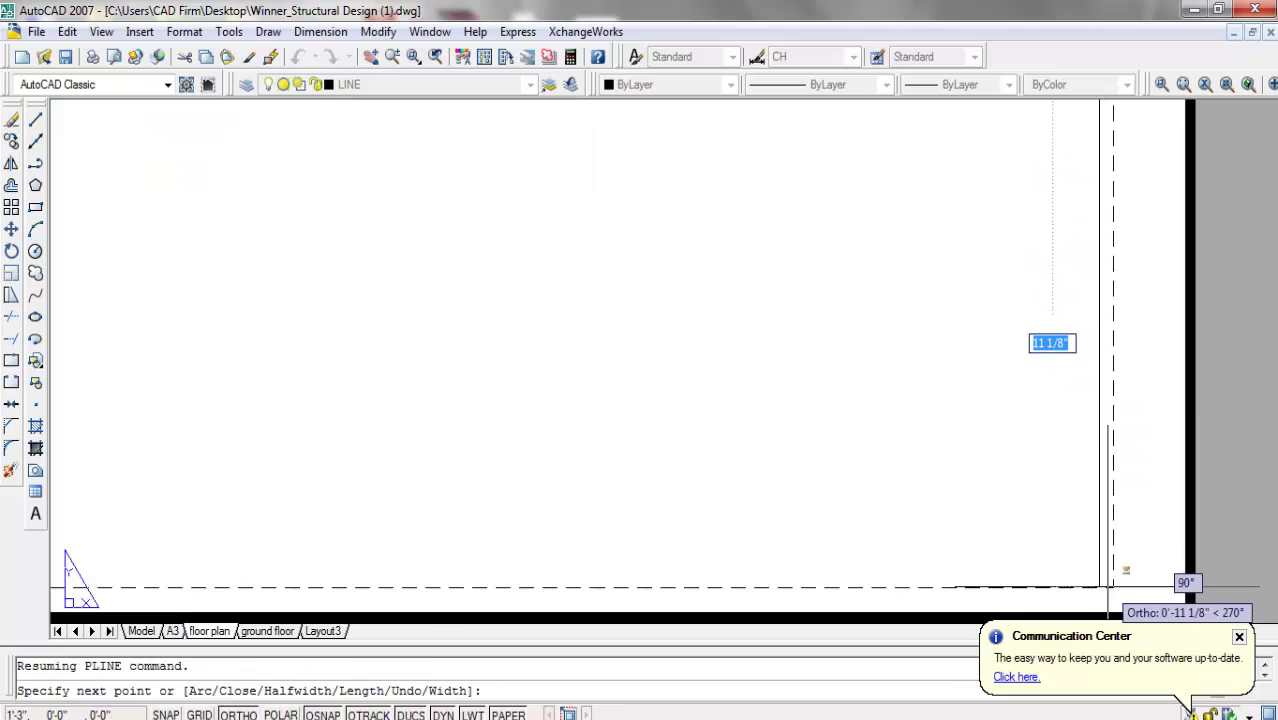
click(1113, 581)
Continue the polyline about 1'-2 7/8" along the sheet's bottom and up its left edge to the starting corner, completing the rectangular border.
scroll(1130, 560, down, 3)
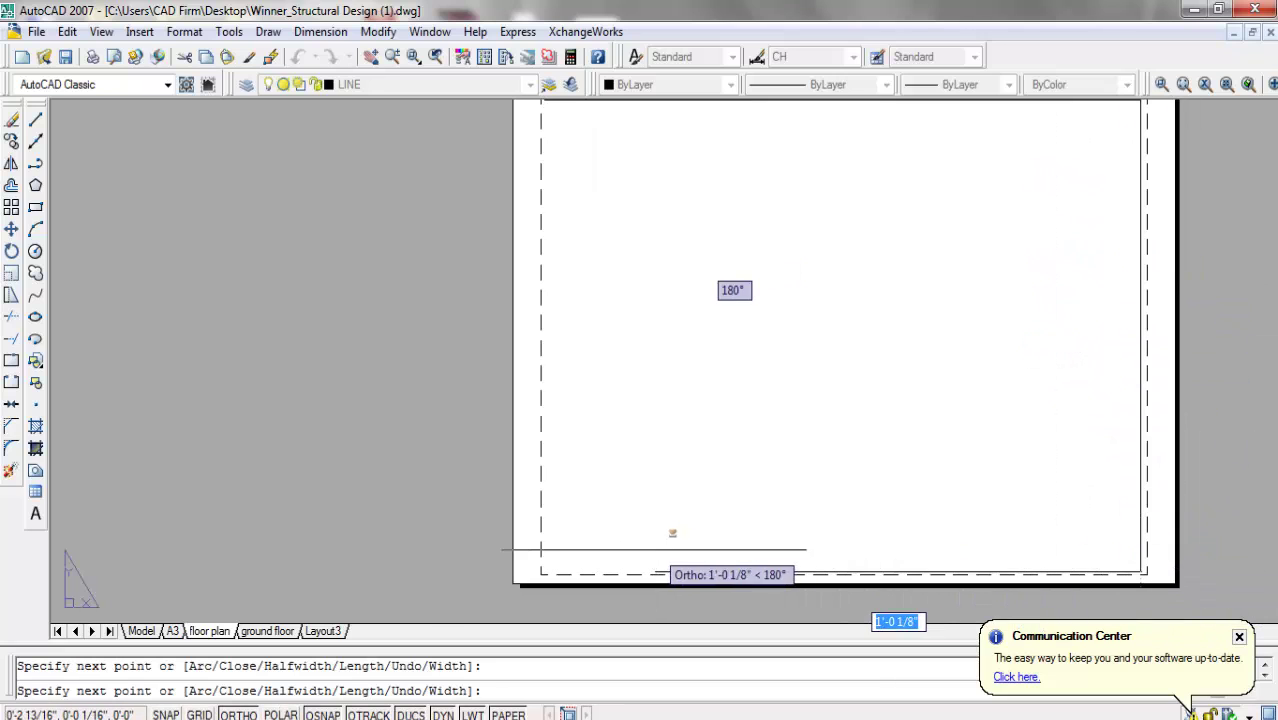
scroll(535, 580, up, 3)
scroll(525, 580, up, 2)
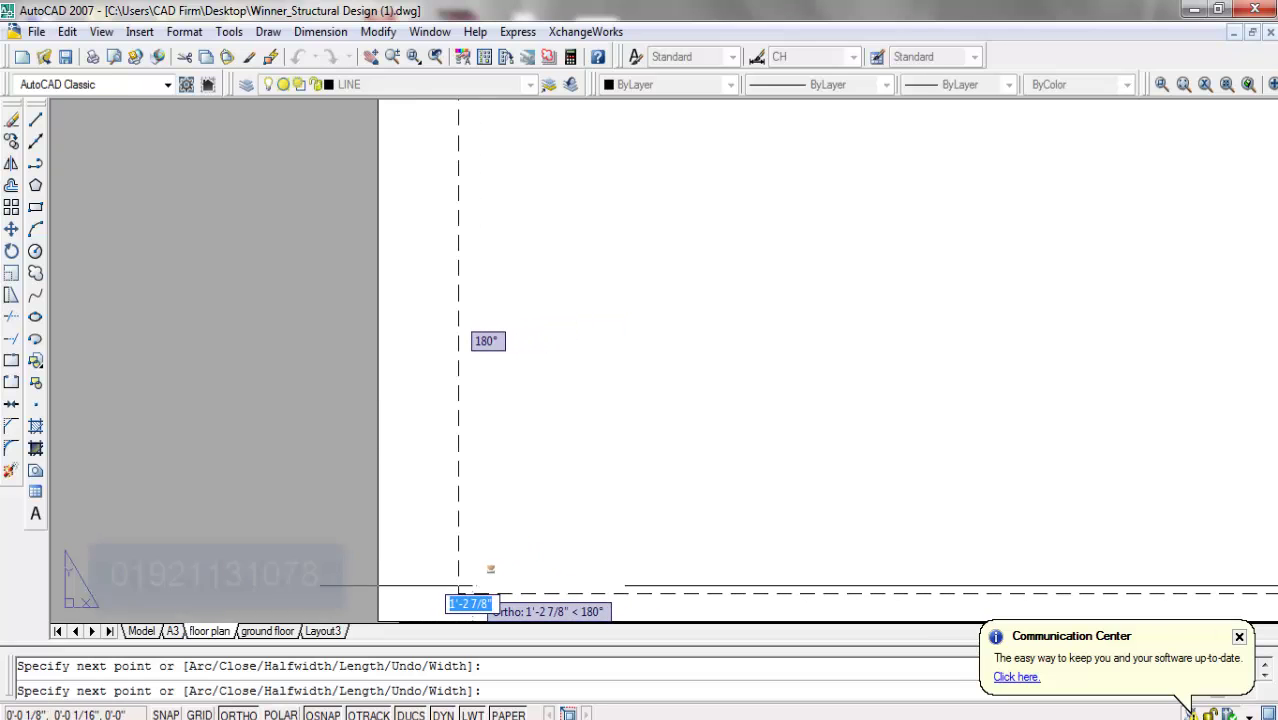
click(459, 587)
scroll(459, 590, down, 4)
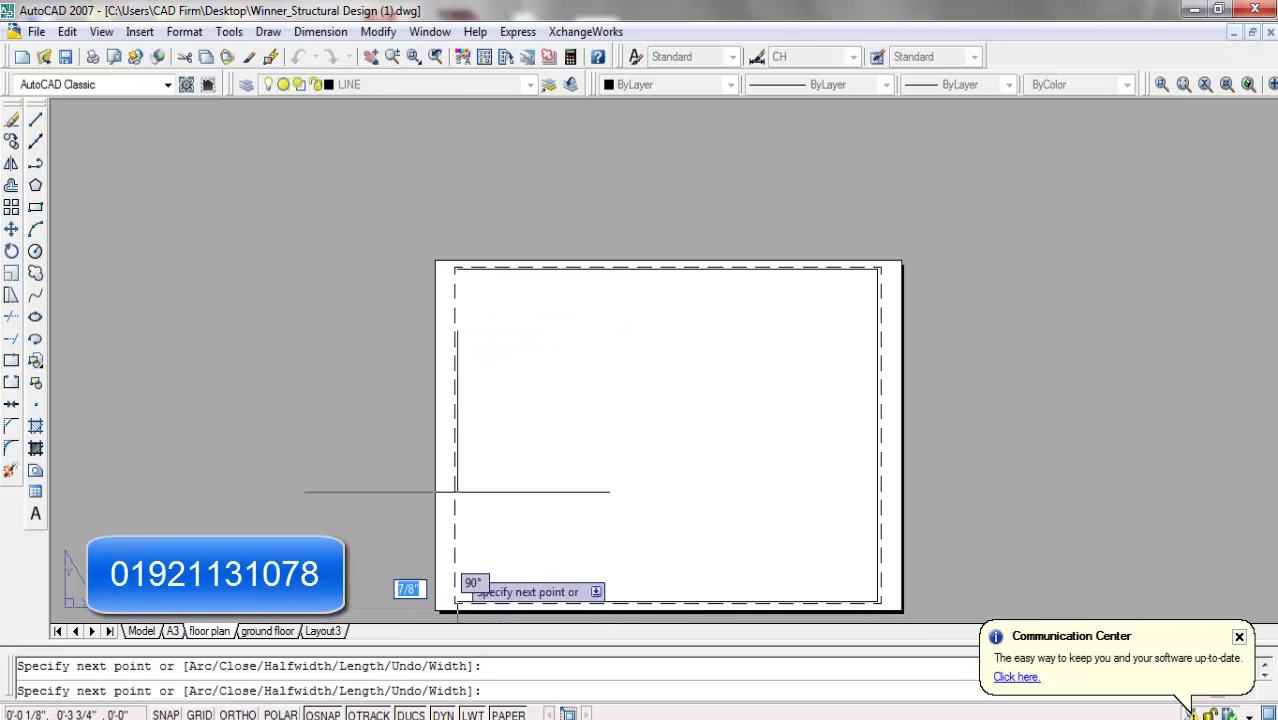
scroll(431, 267, up, 3)
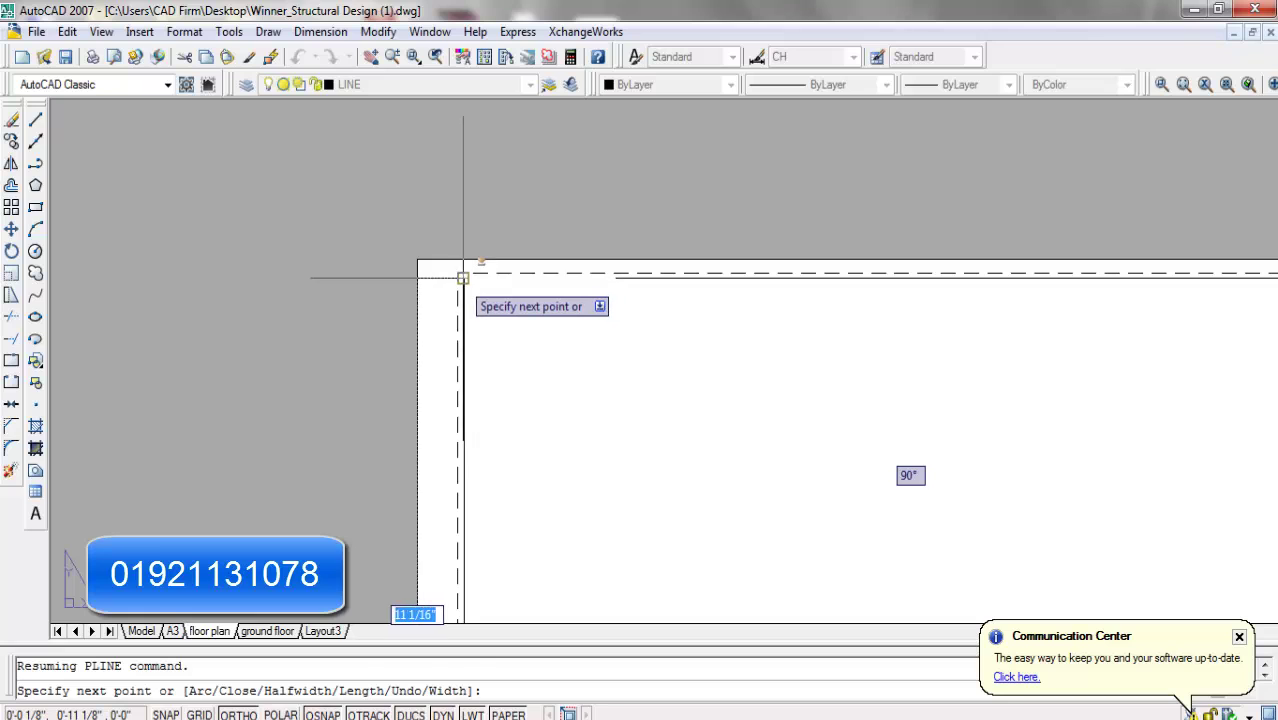
right_click(463, 278)
click(487, 292)
scroll(620, 195, down, 2)
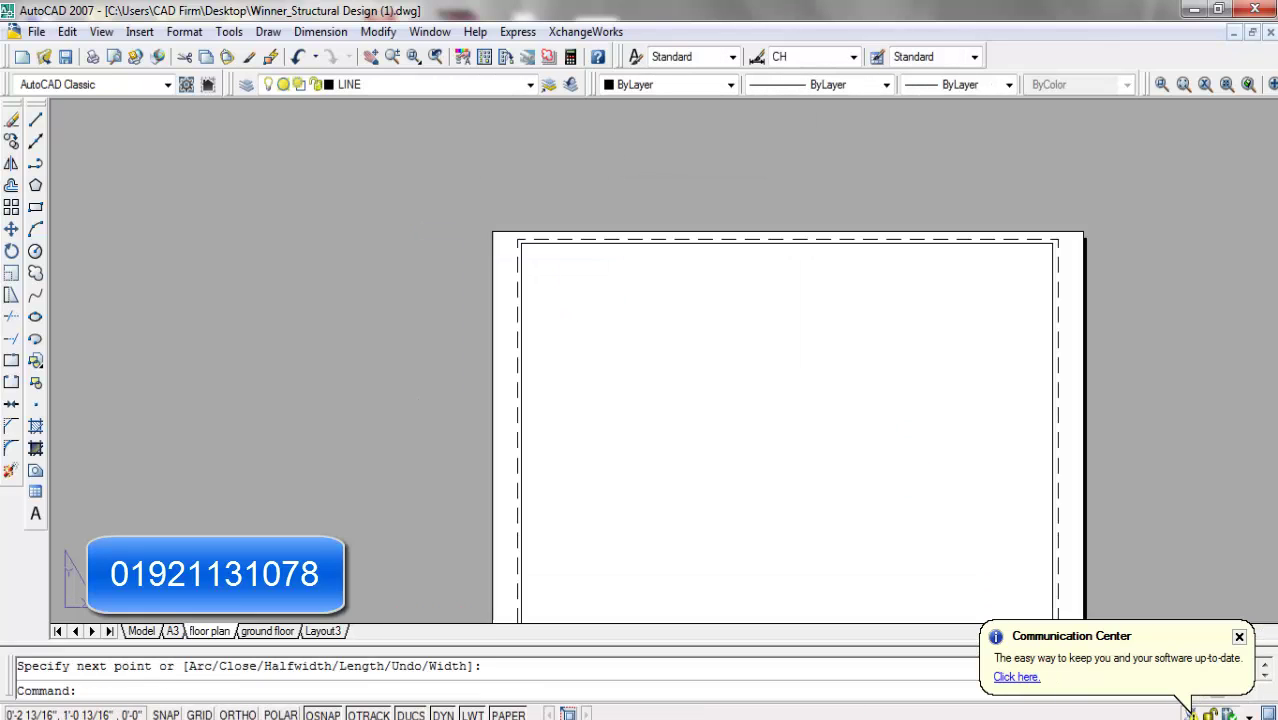
scroll(920, 218, up, 2)
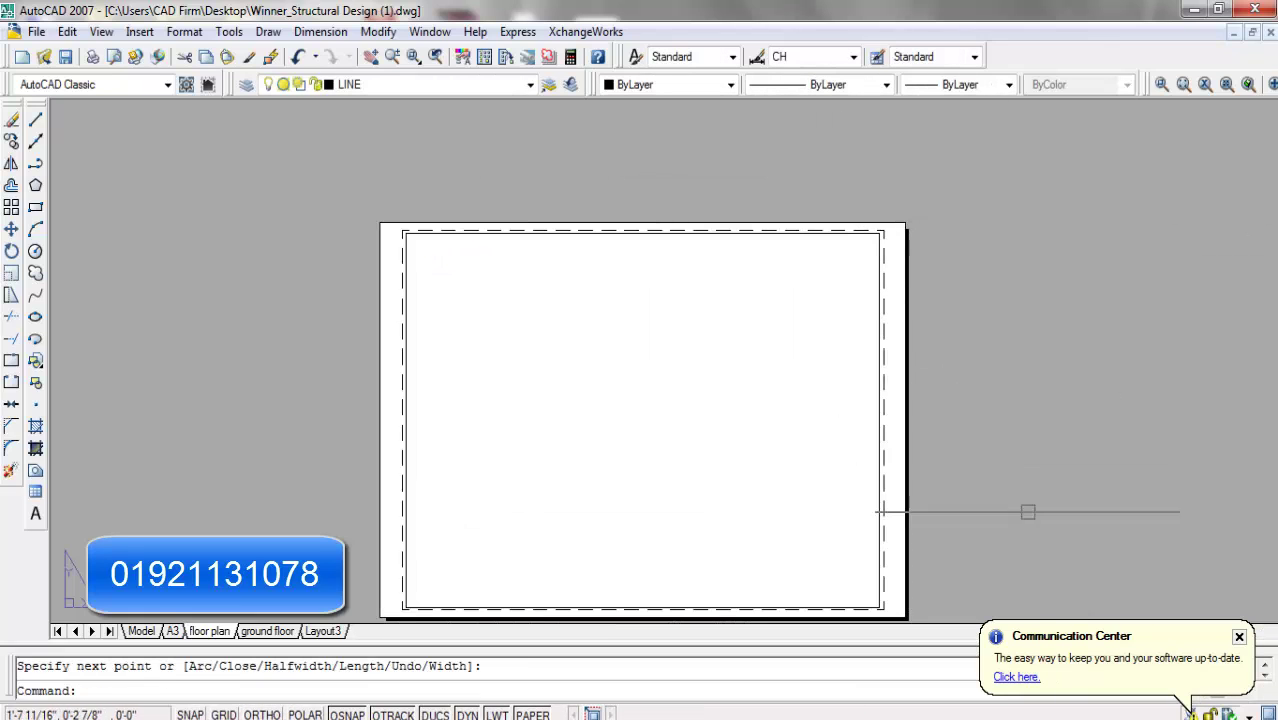
click(35, 121)
scroll(778, 285, up, 2)
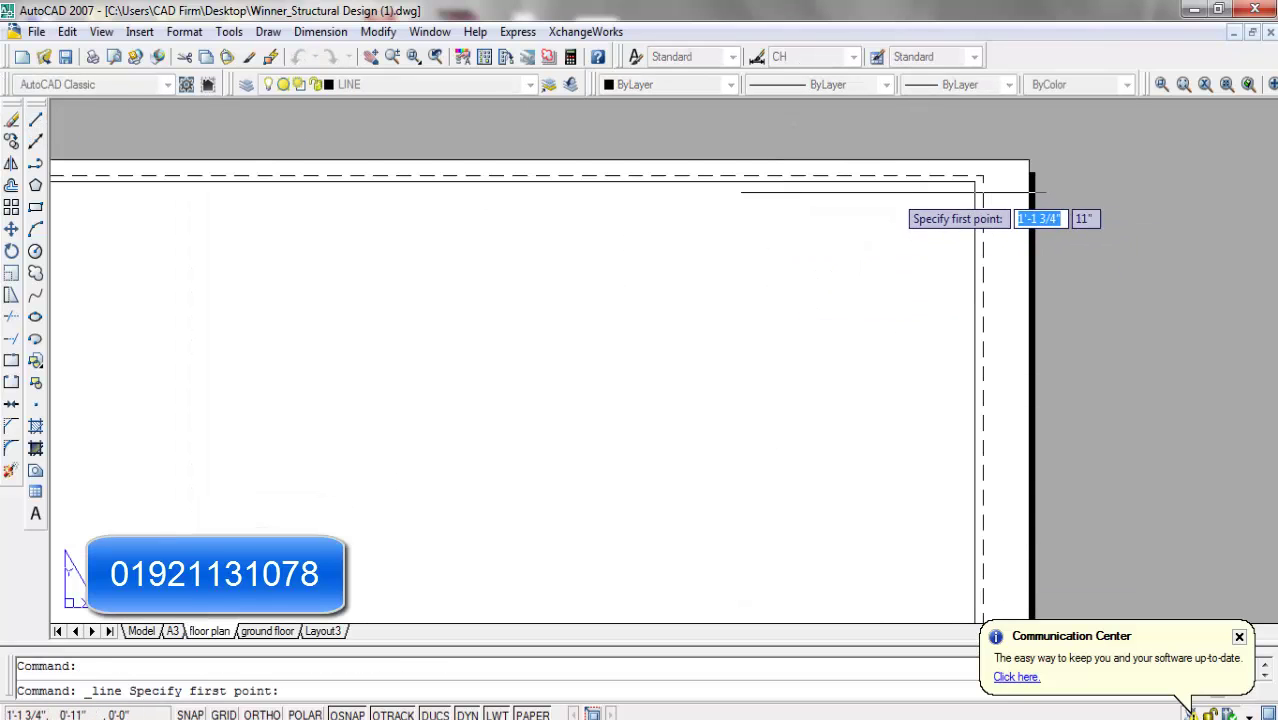
click(881, 181)
scroll(876, 178, down, 2)
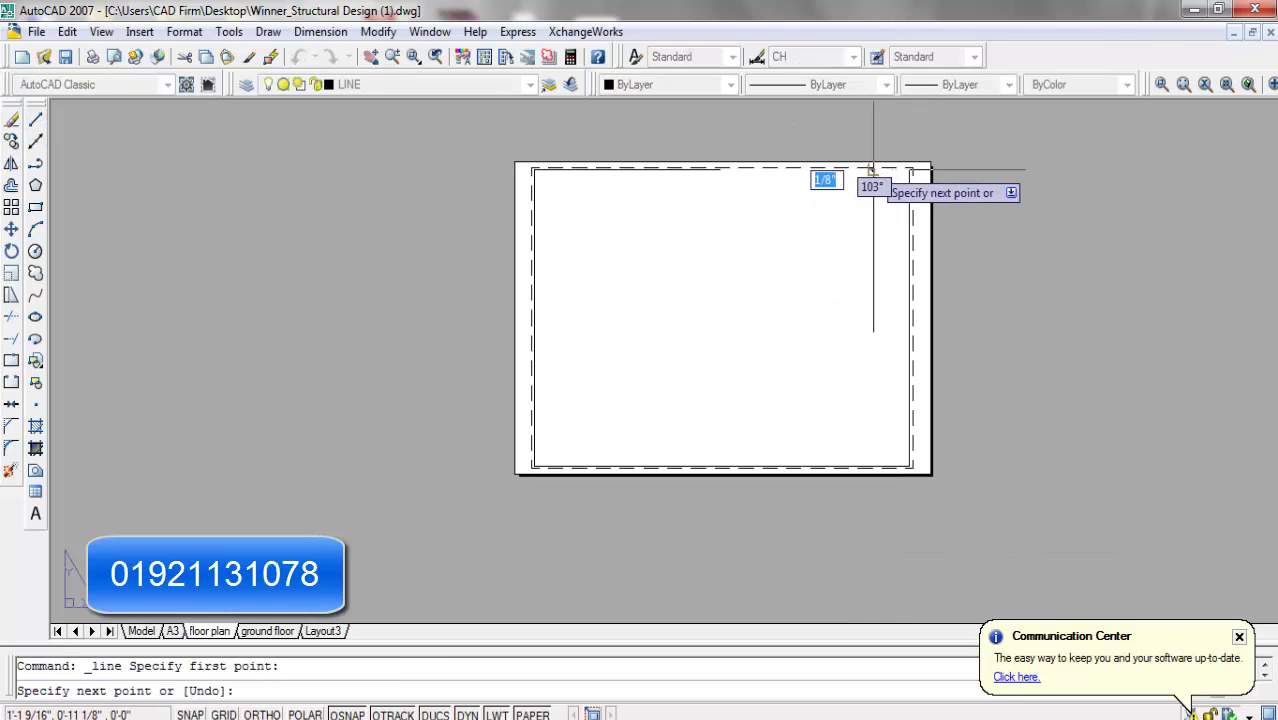
scroll(850, 440, up, 2)
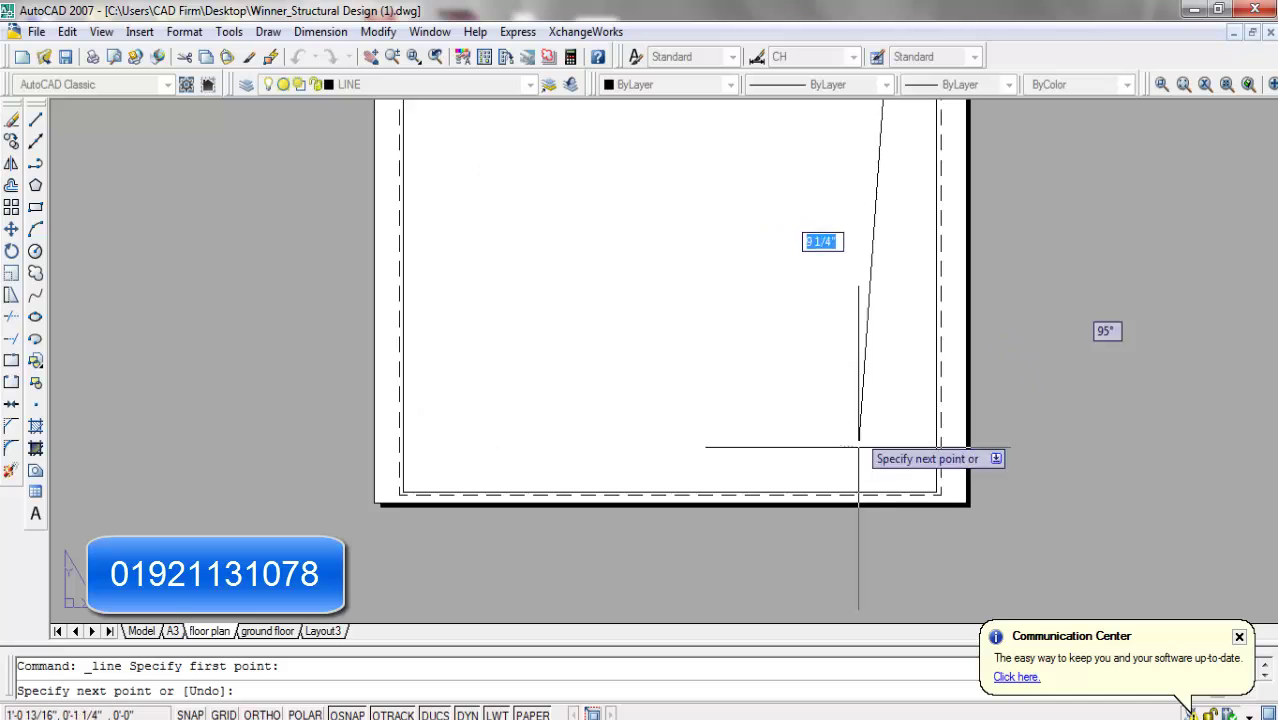
scroll(884, 532, down, 2)
key(Escape)
scroll(913, 513, up, 2)
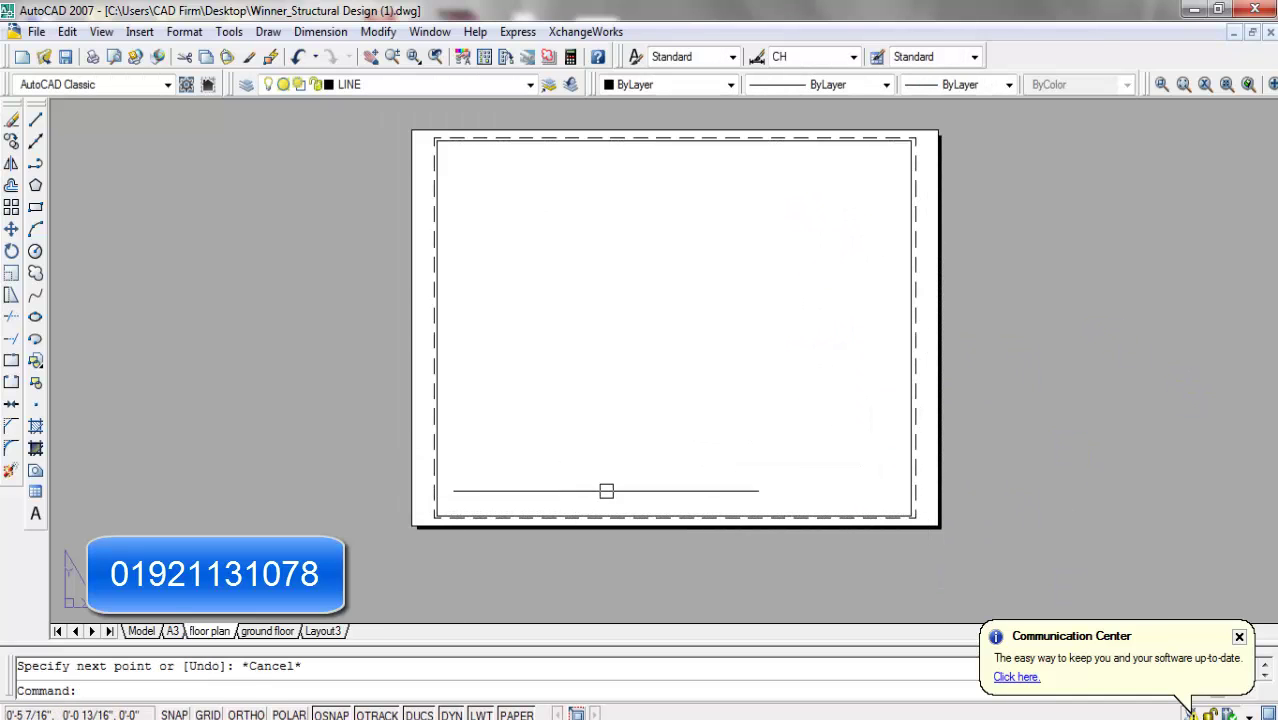
Draw a horizontal line with ortho on, about 1'-2 7/8" long, between the border's side edges just above its bottom edge.
key(Return)
scroll(490, 430, up, 3)
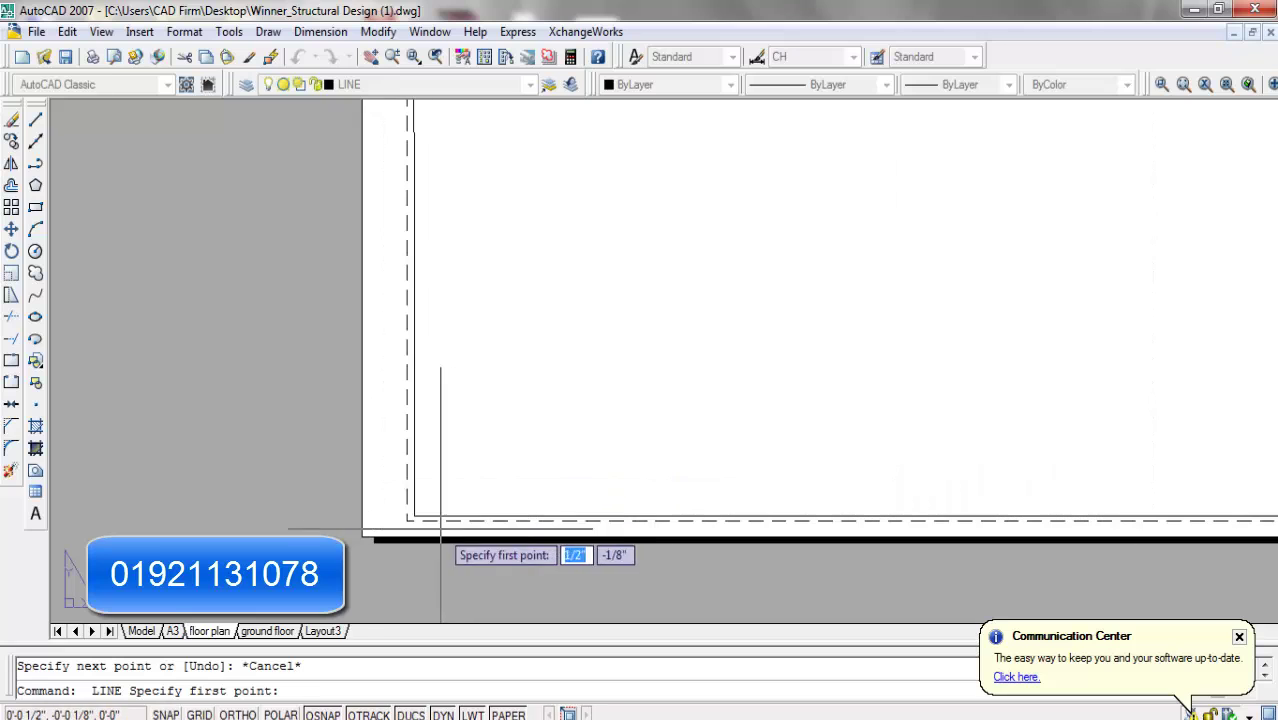
click(414, 472)
scroll(400, 465, down, 3)
scroll(790, 475, up, 3)
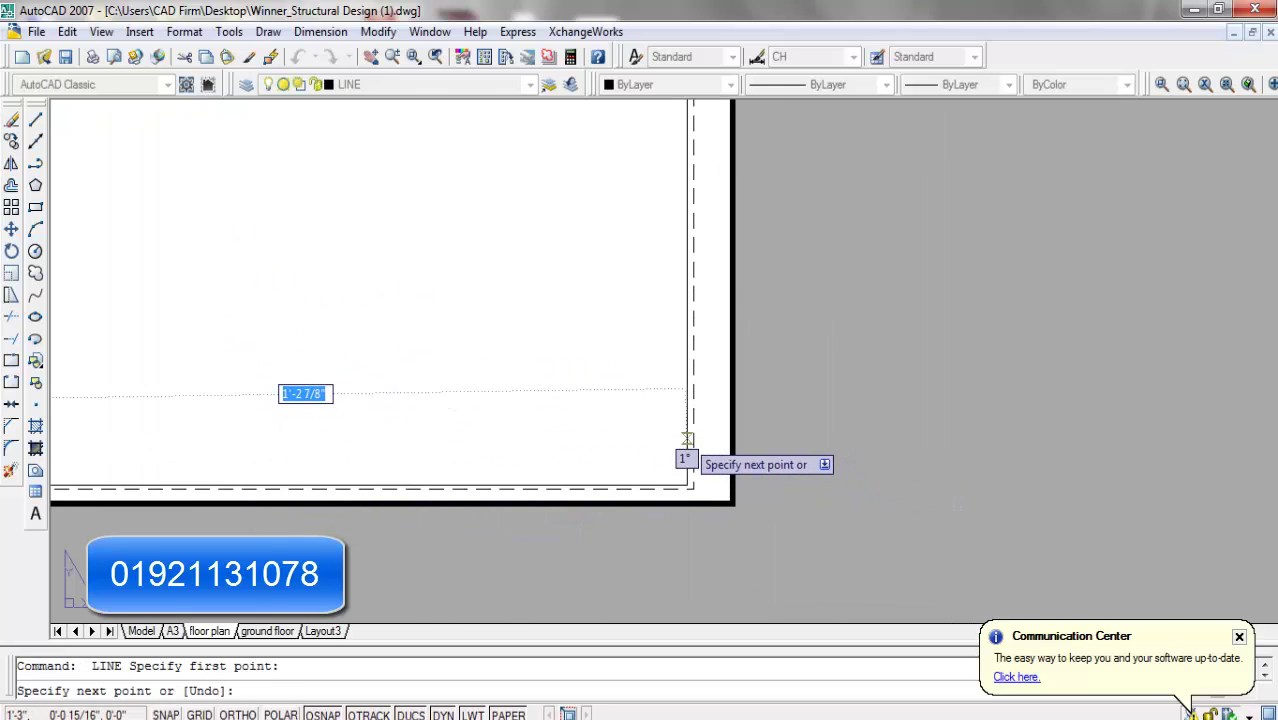
key(F8)
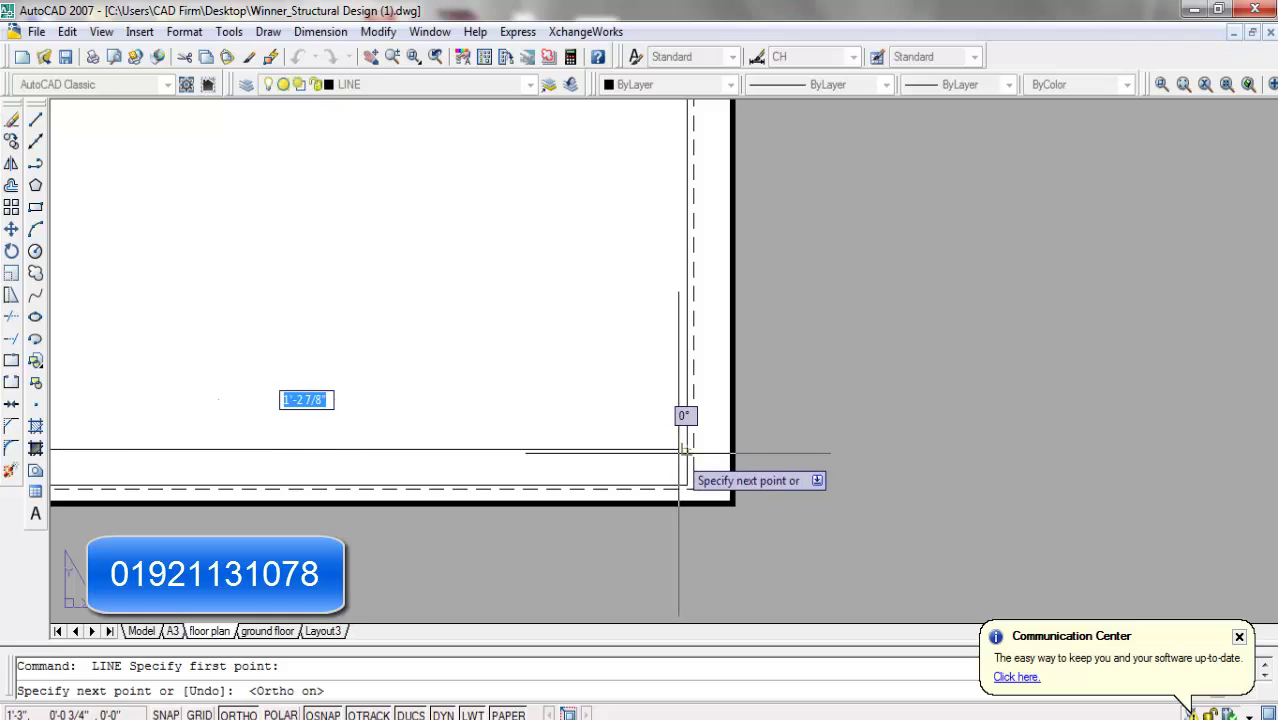
key(Return)
scroll(926, 414, down, 4)
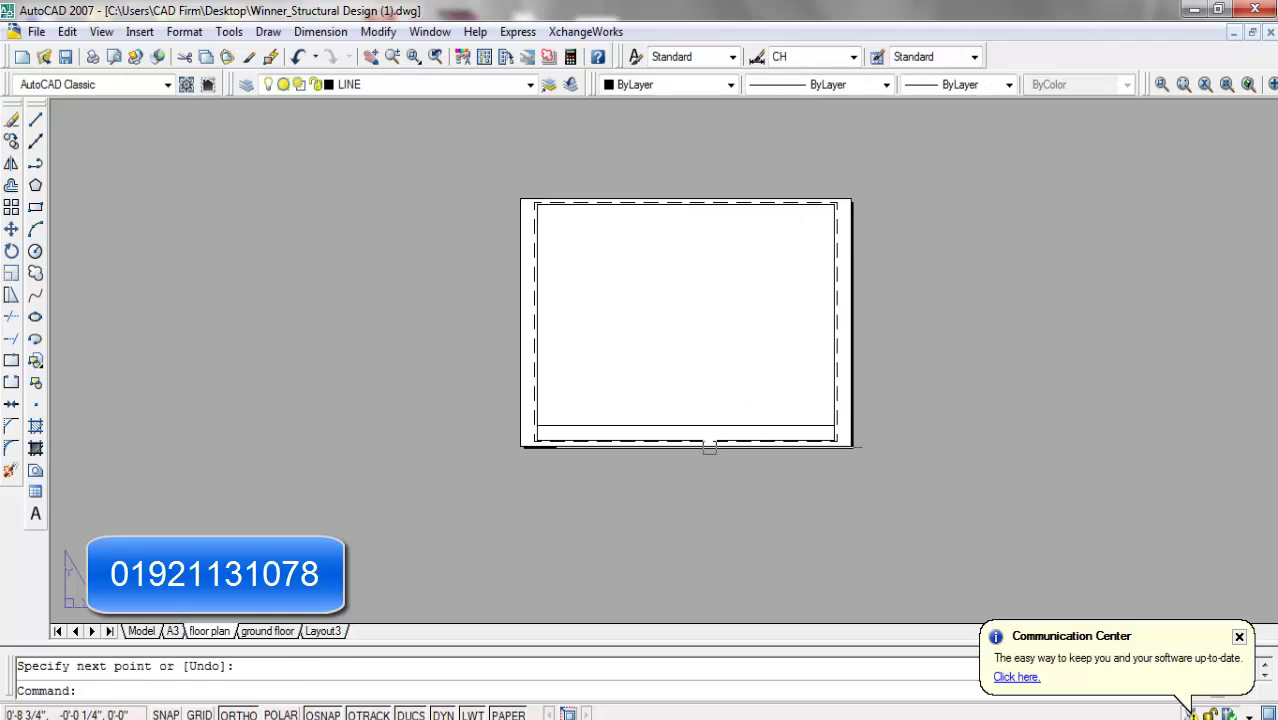
Draw a vertical divider line across the bottom title strip, roughly one sixth of its length from the left border.
scroll(706, 447, up, 3)
click(36, 118)
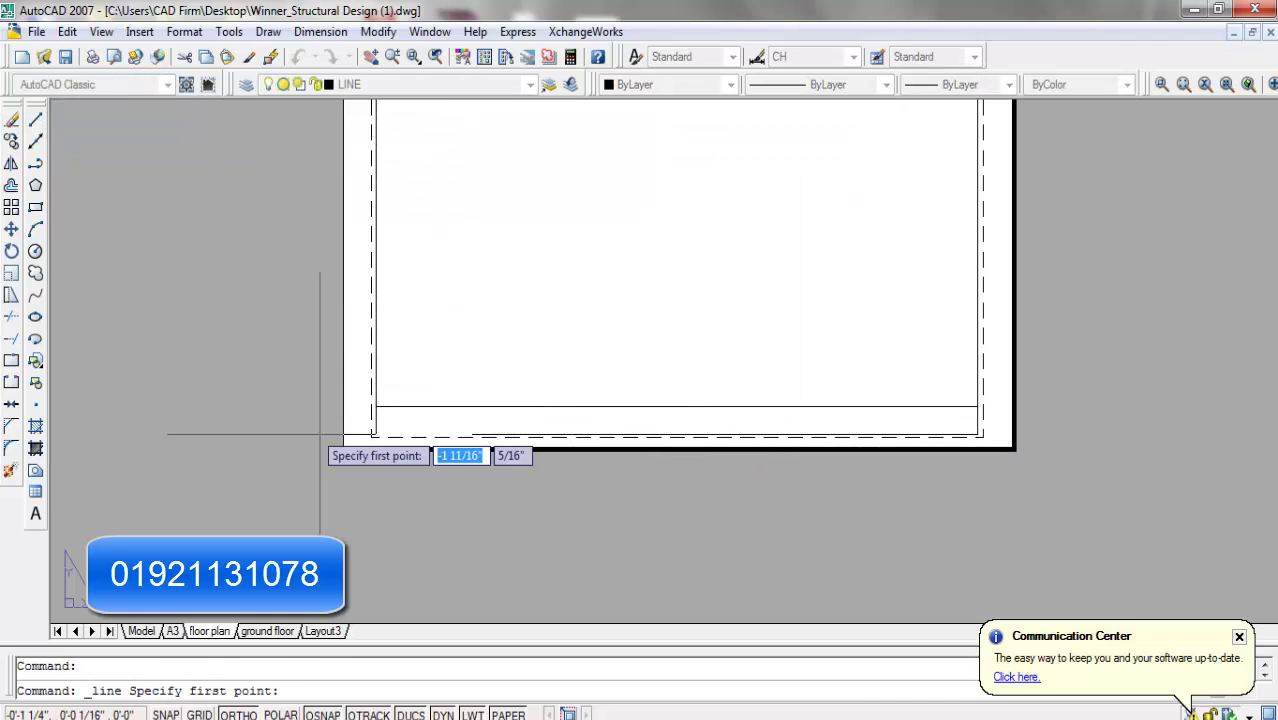
scroll(400, 420, up, 3)
click(539, 372)
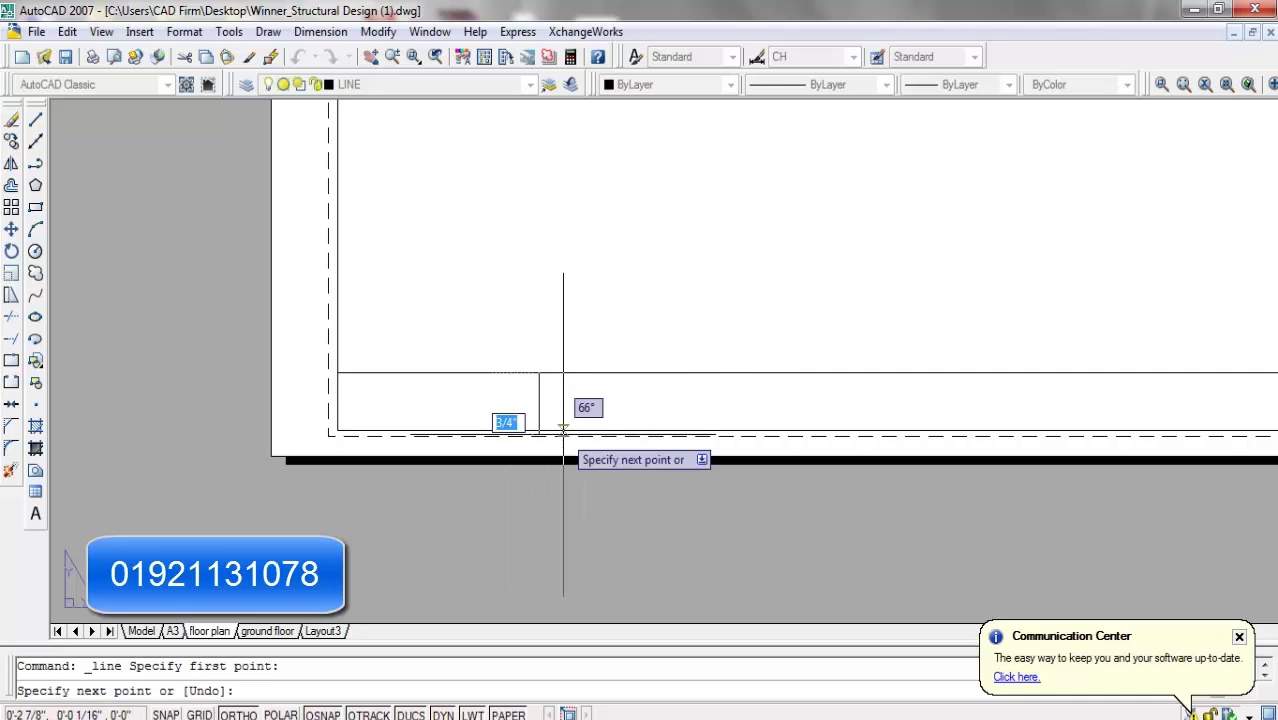
click(539, 430)
key(Return)
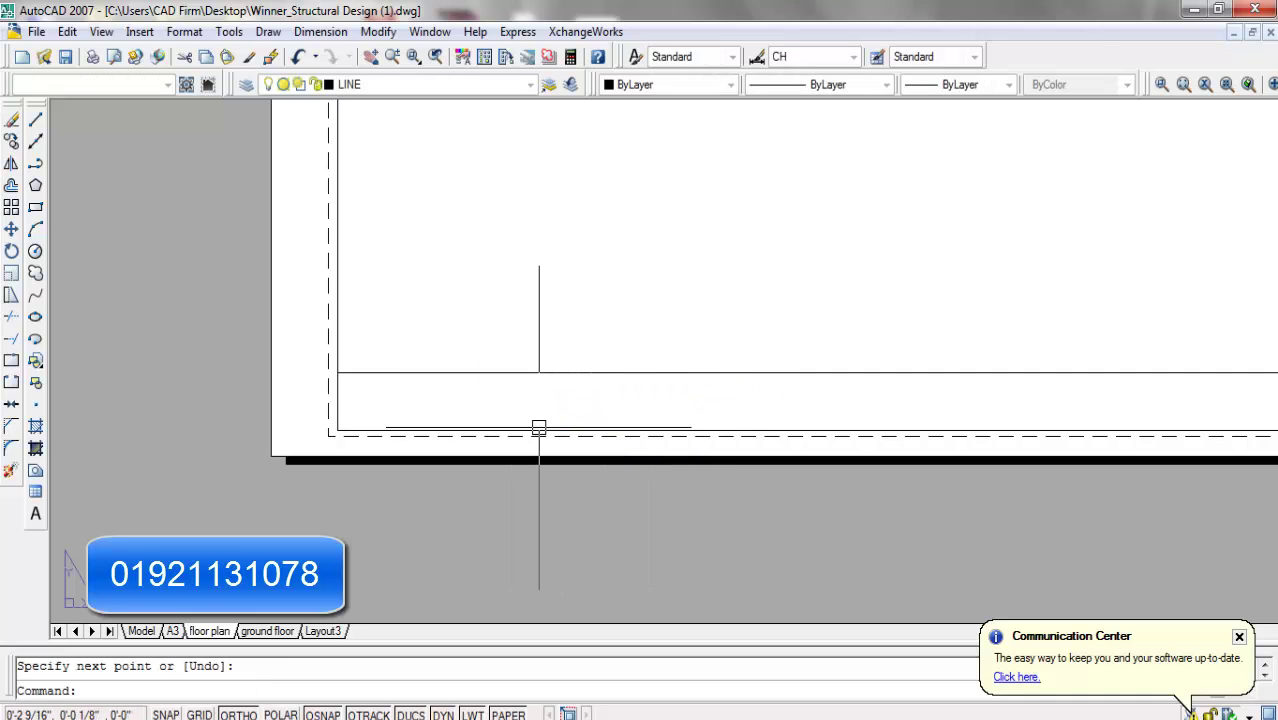
Draw two more vertical dividers across the title strip, slightly left of its middle and at about 70% of its length, making four cells.
key(Return)
click(879, 372)
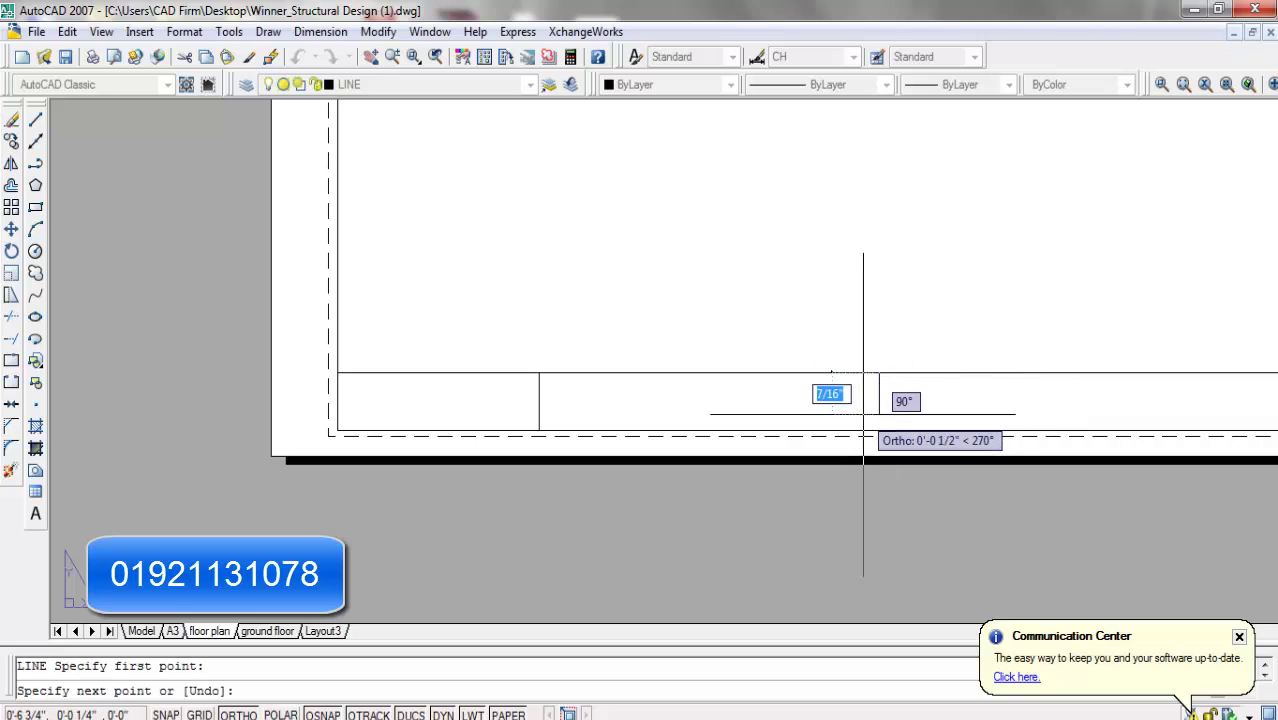
click(879, 430)
key(Return)
scroll(600, 447, down, 2)
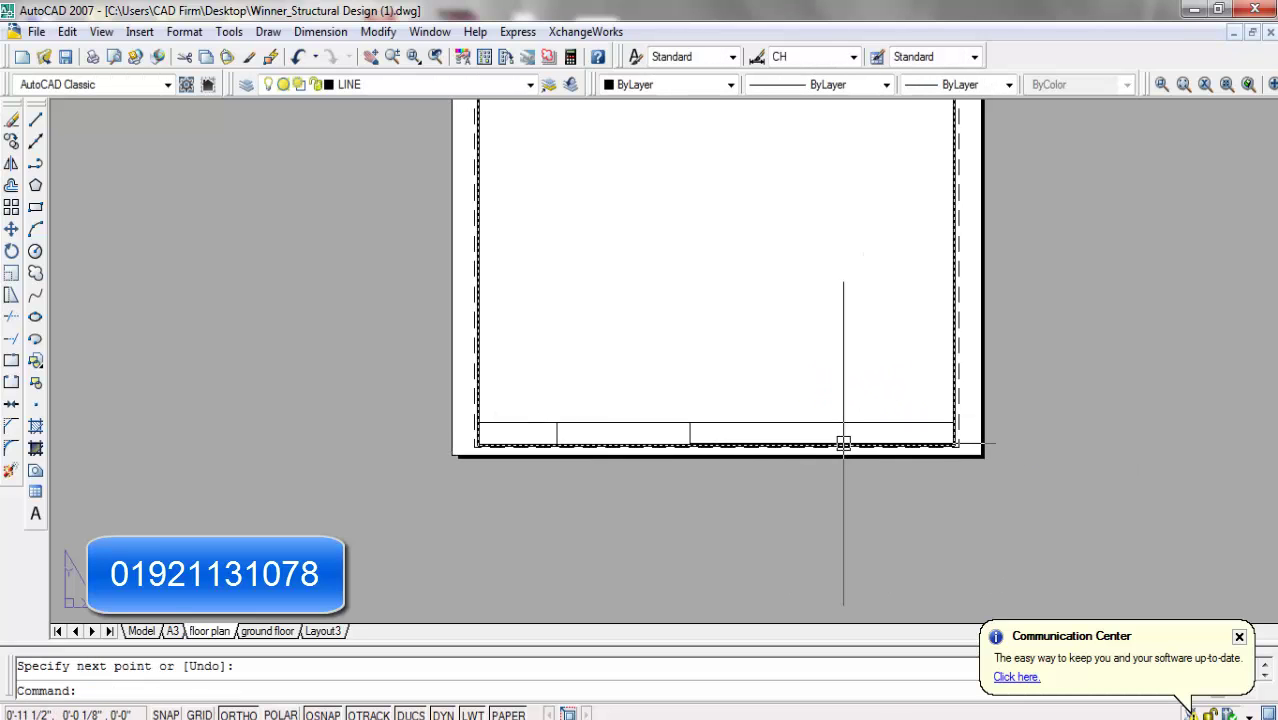
scroll(790, 430, up, 1)
key(Return)
click(803, 414)
key(Return)
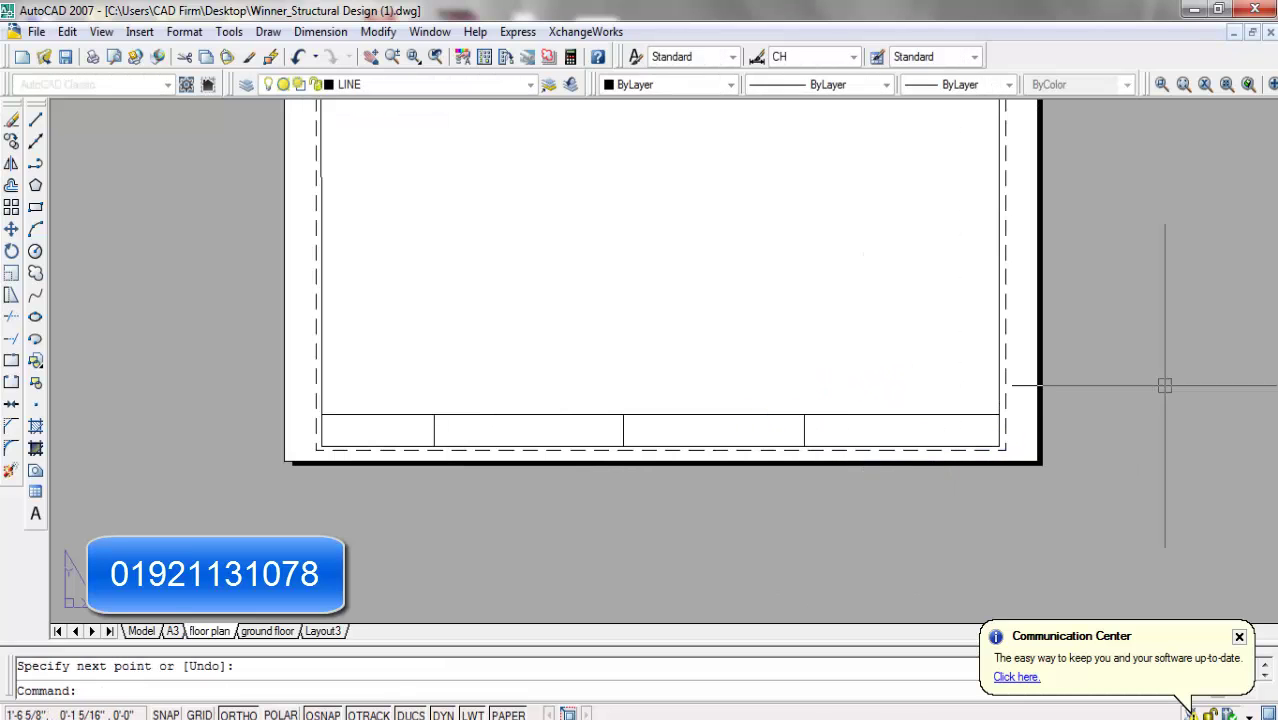
Add multiline text reading "floor plan" in the leftmost cell of the title strip.
scroll(240, 504, up, 1)
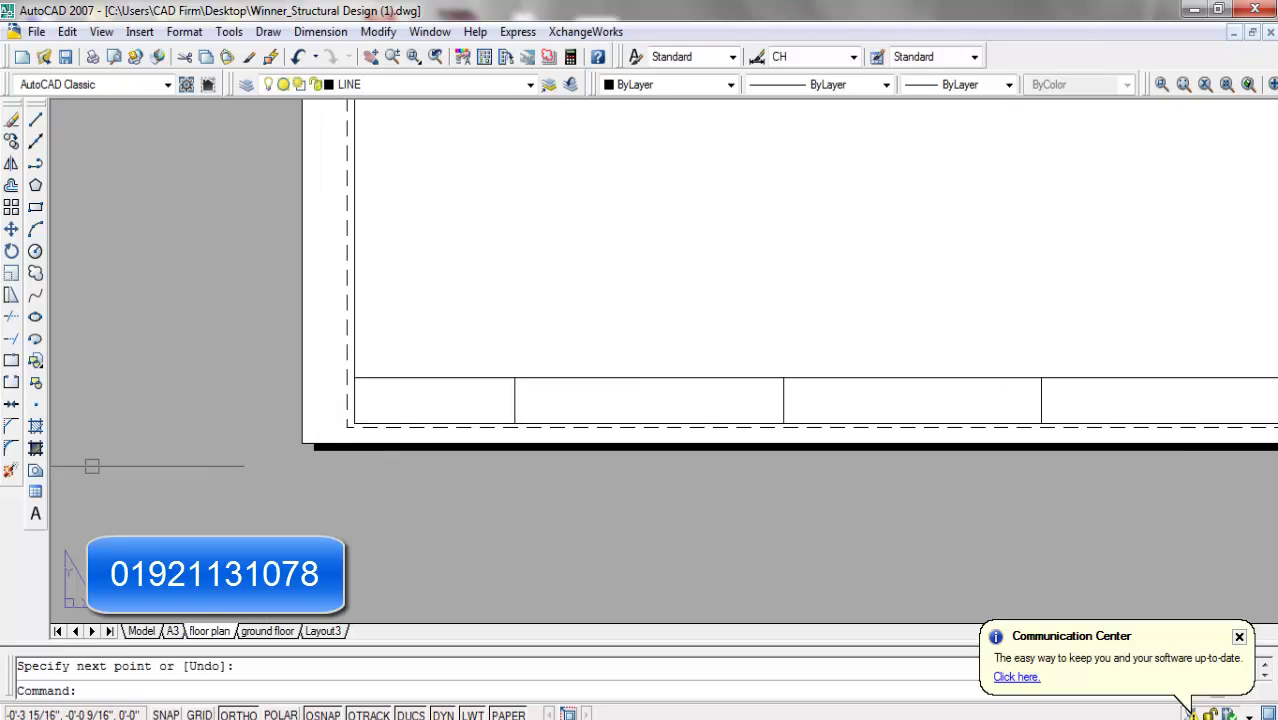
click(35, 517)
scroll(405, 382, up, 2)
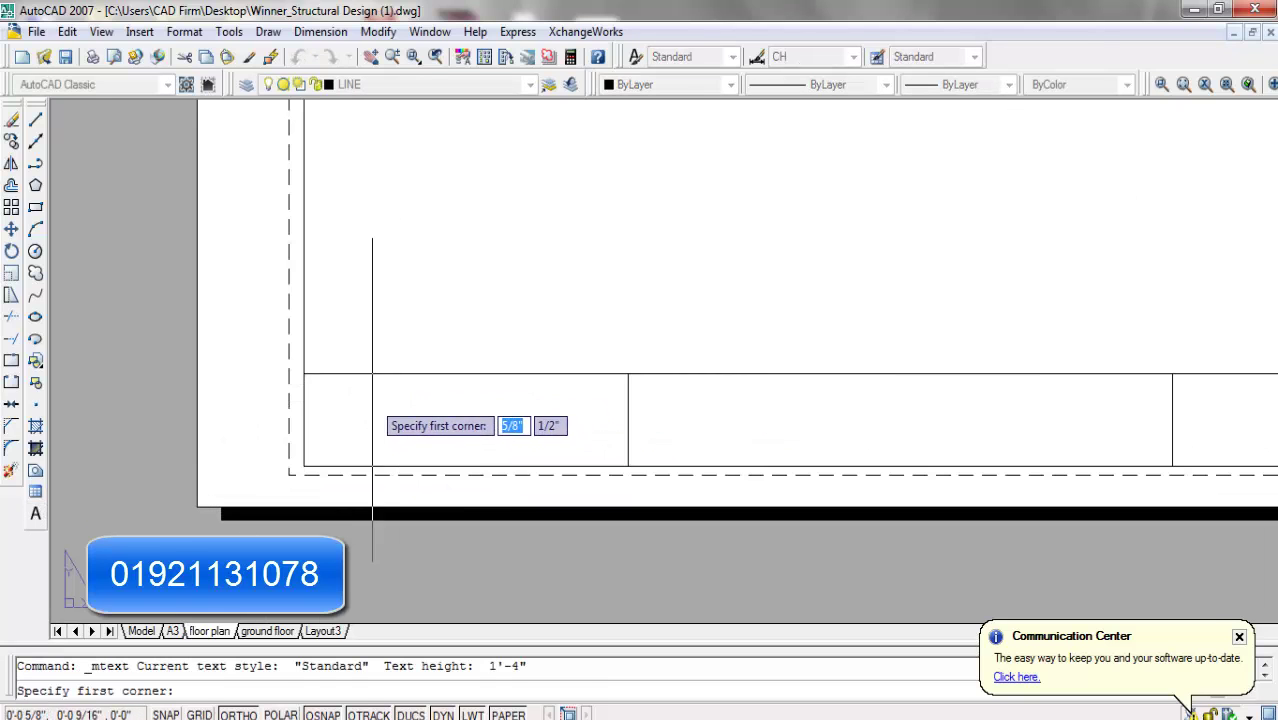
click(445, 452)
click(658, 446)
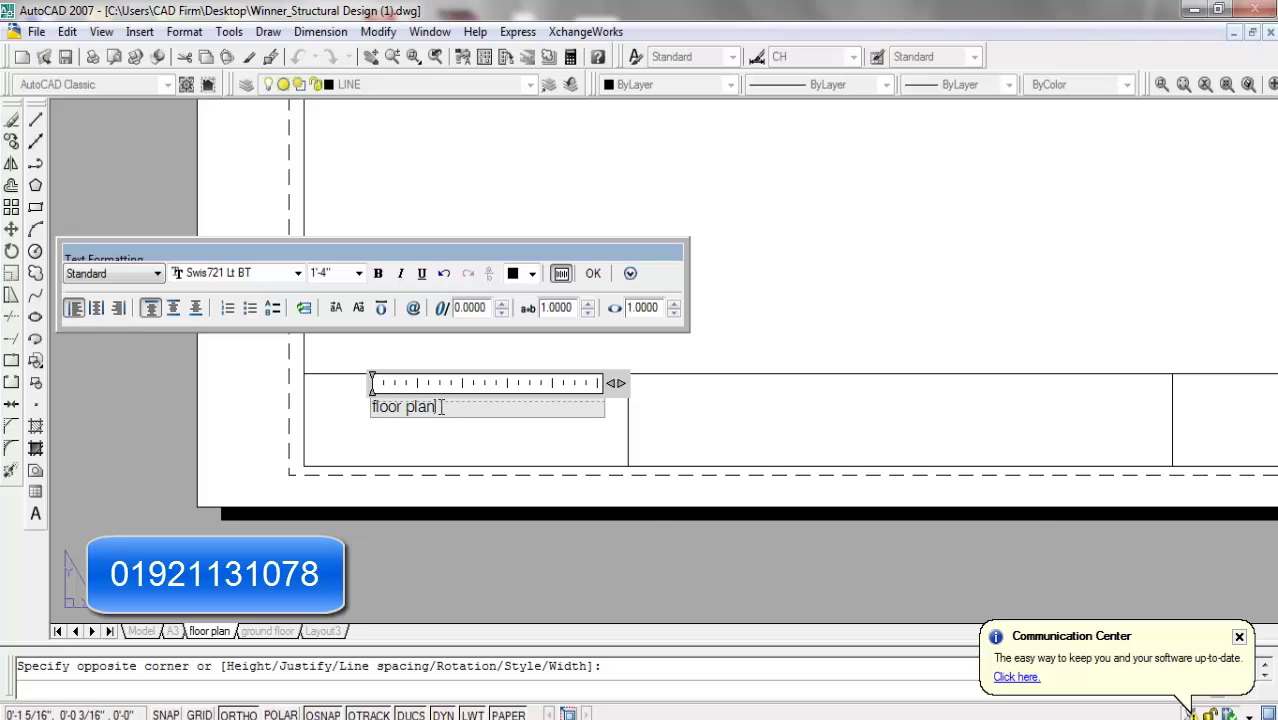
click(456, 422)
scroll(480, 365, down, 4)
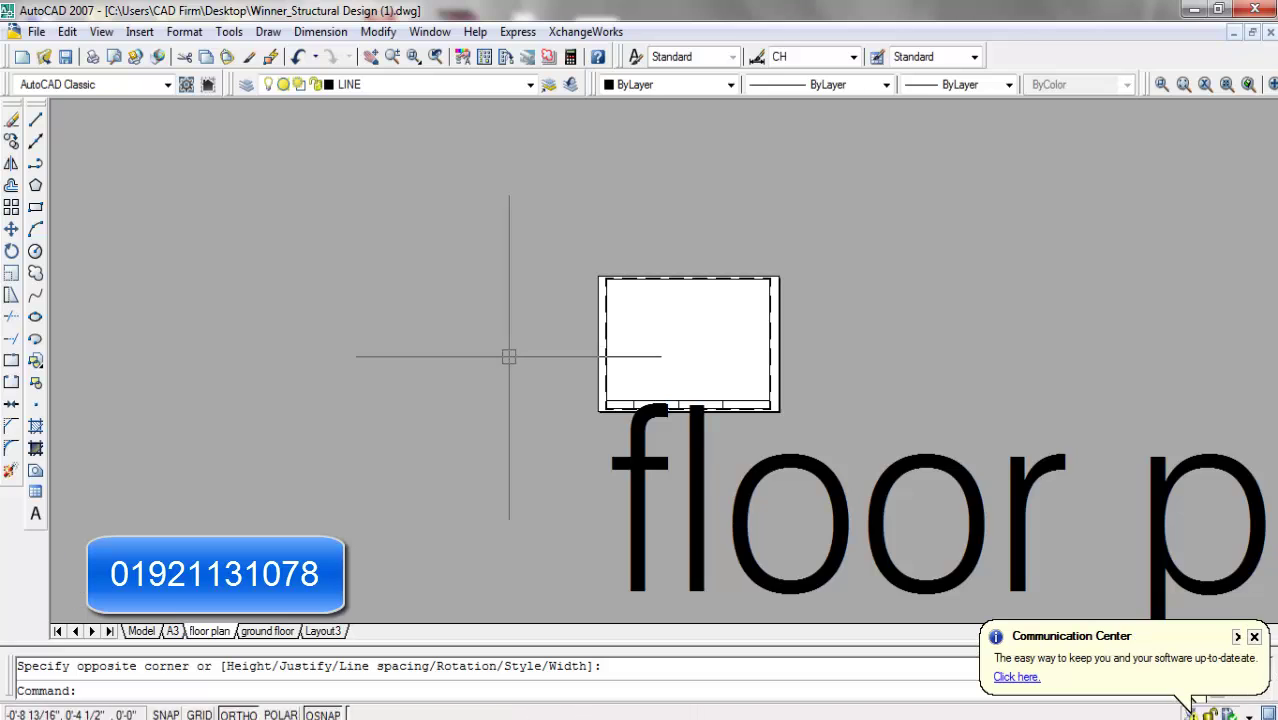
Set the "floor plan" label's text height to 2".
double_click(941, 470)
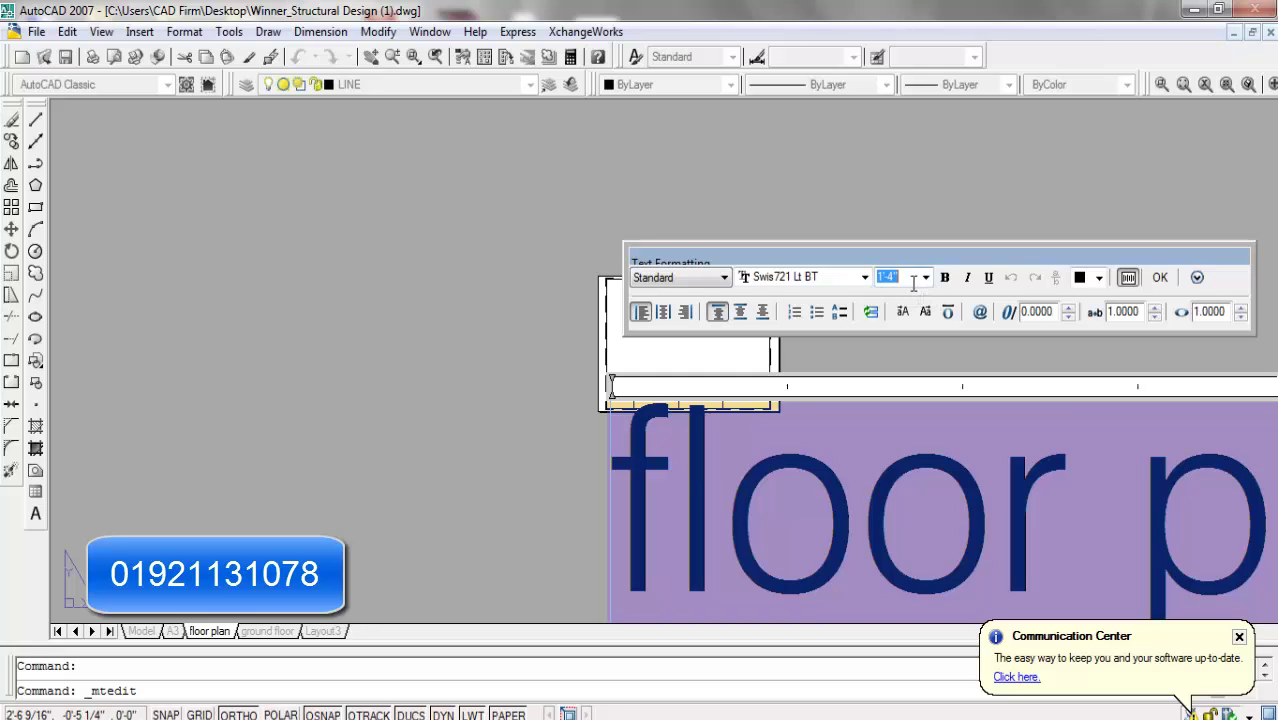
text(2")
key(Return)
click(911, 498)
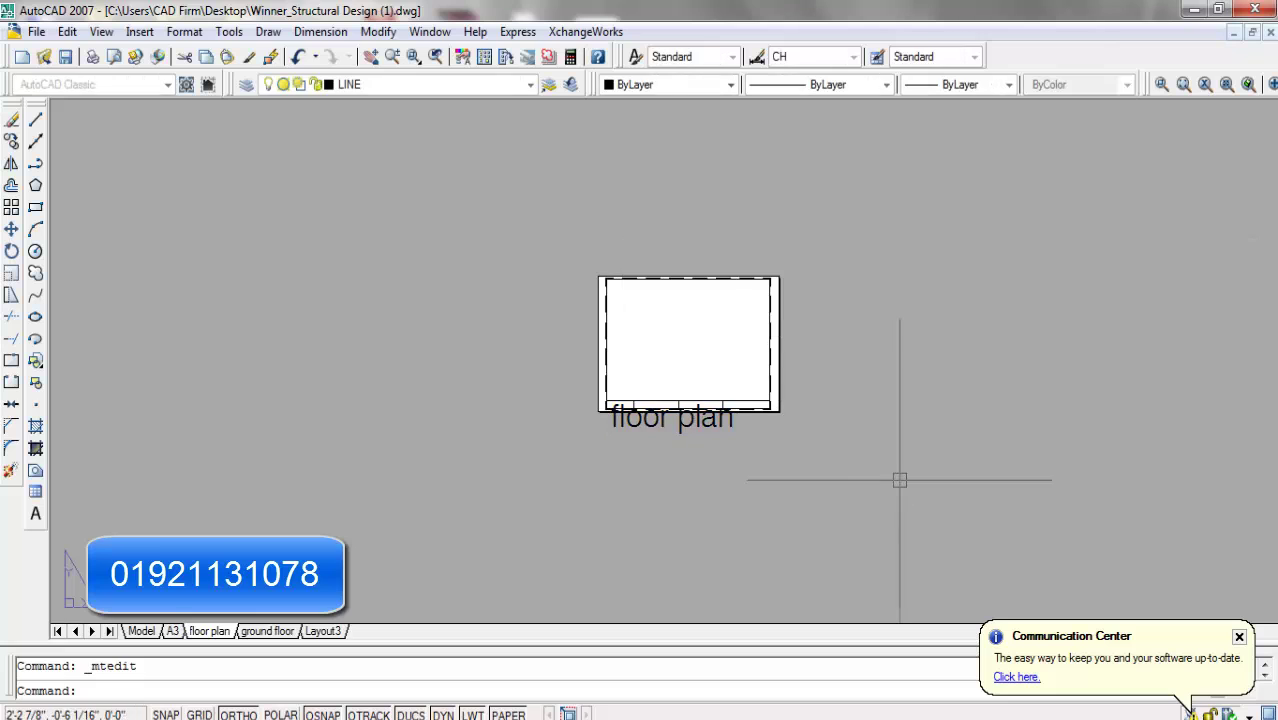
Reduce the "floor plan" label's text height to .2 so it fits inside the leftmost title cell.
scroll(693, 416, up, 5)
double_click(693, 416)
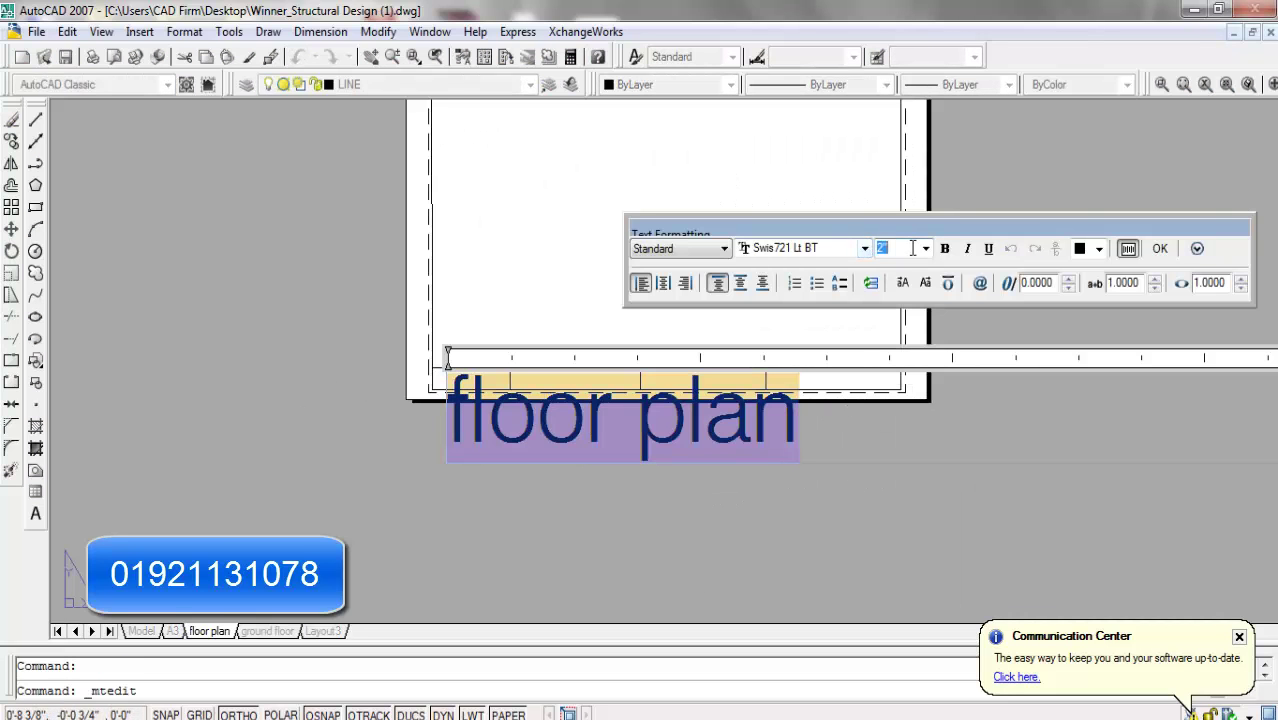
text(.2)
key(Return)
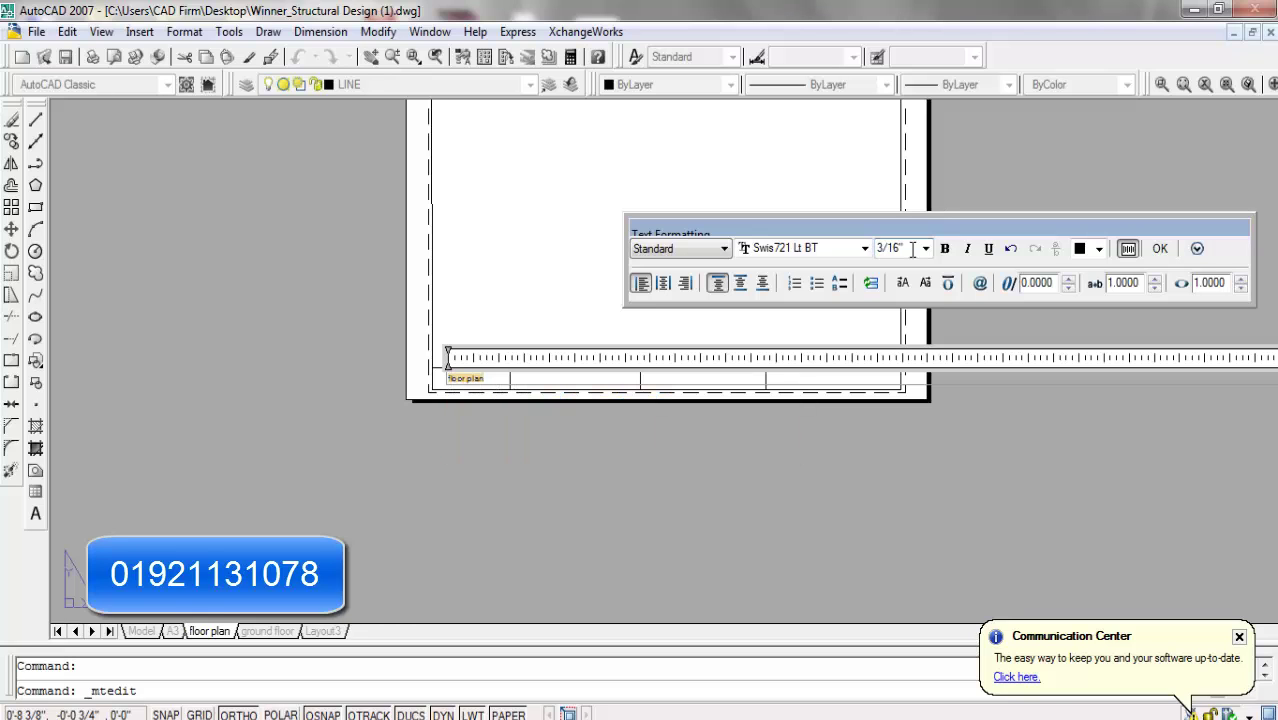
click(673, 451)
scroll(565, 400, up, 5)
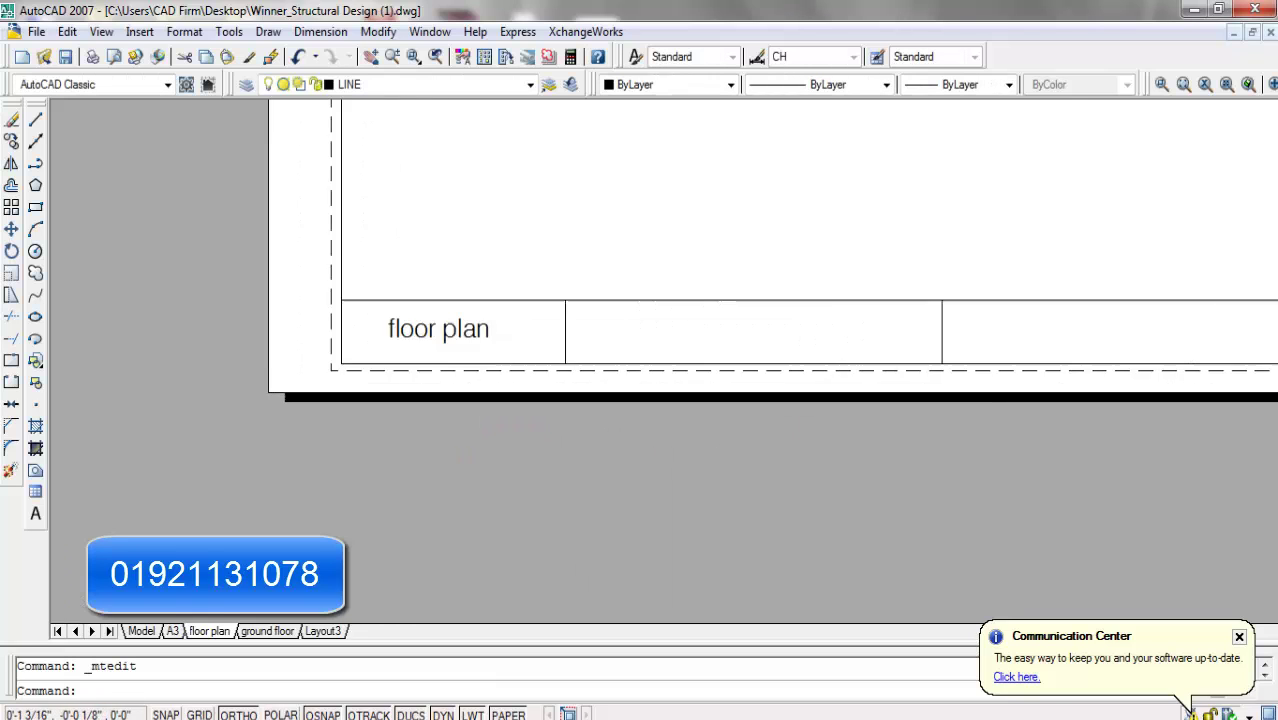
click(430, 310)
double_click(430, 310)
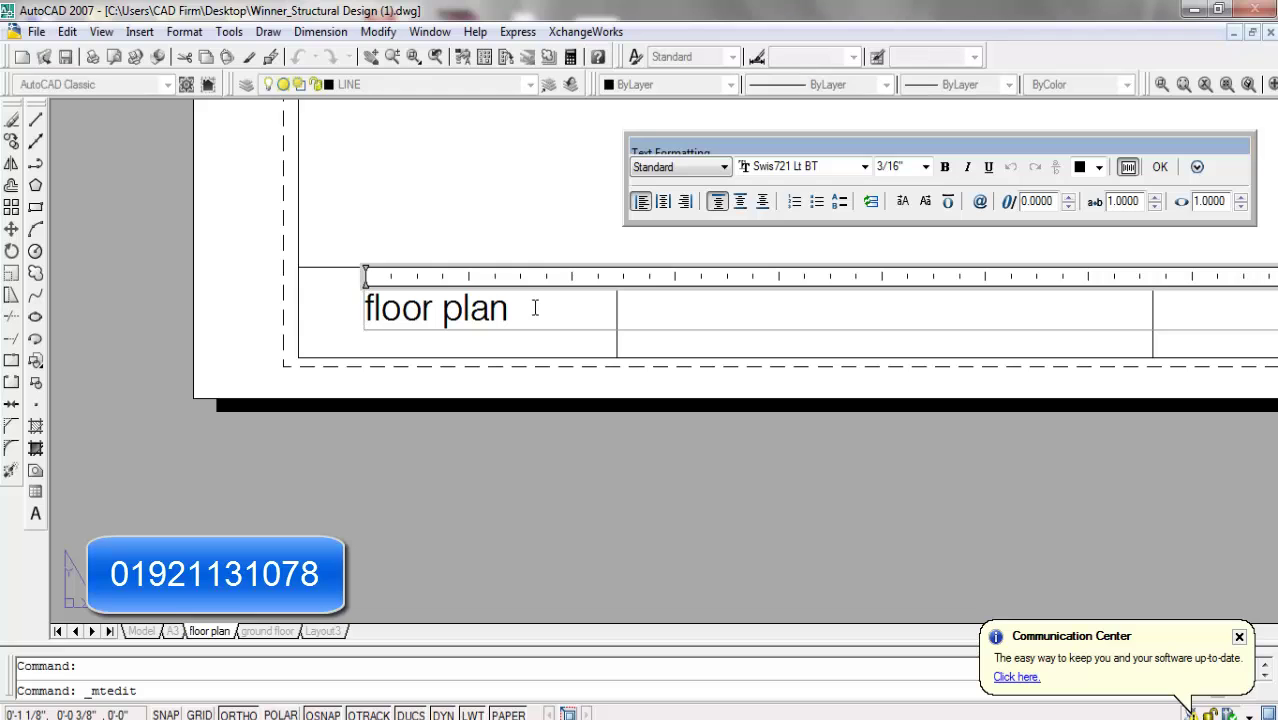
drag(582, 316, 197, 322)
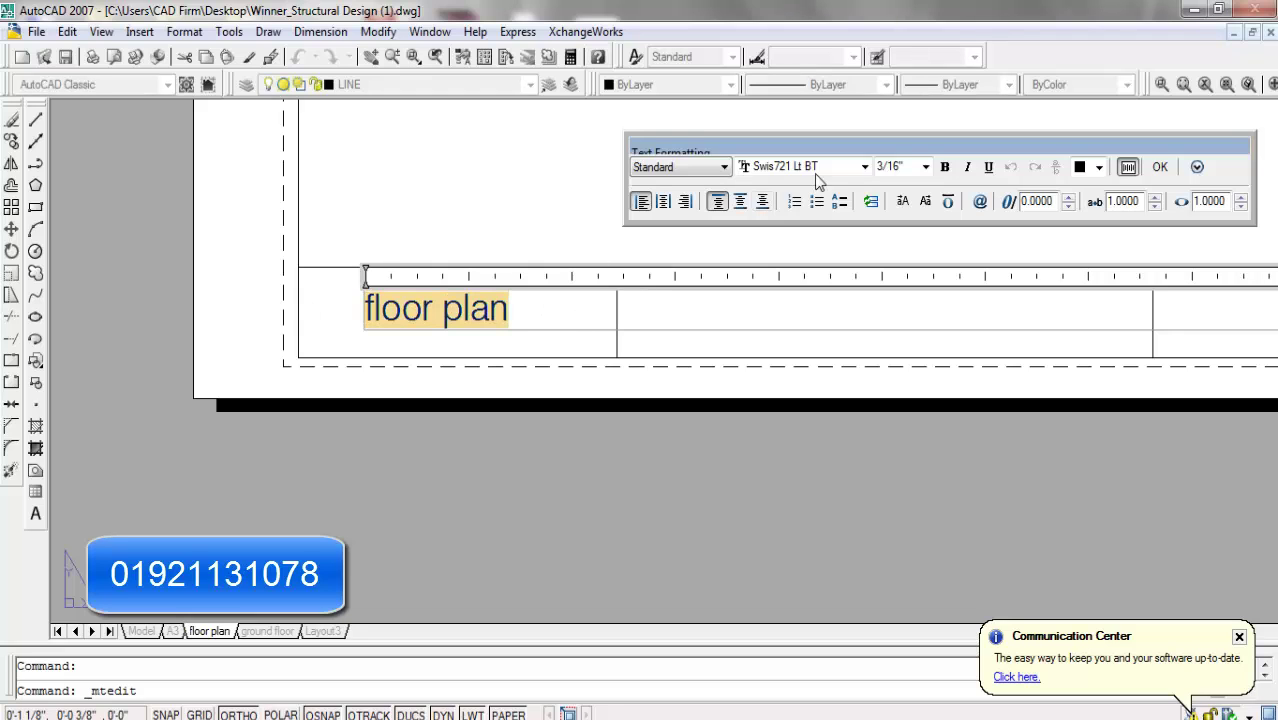
click(445, 387)
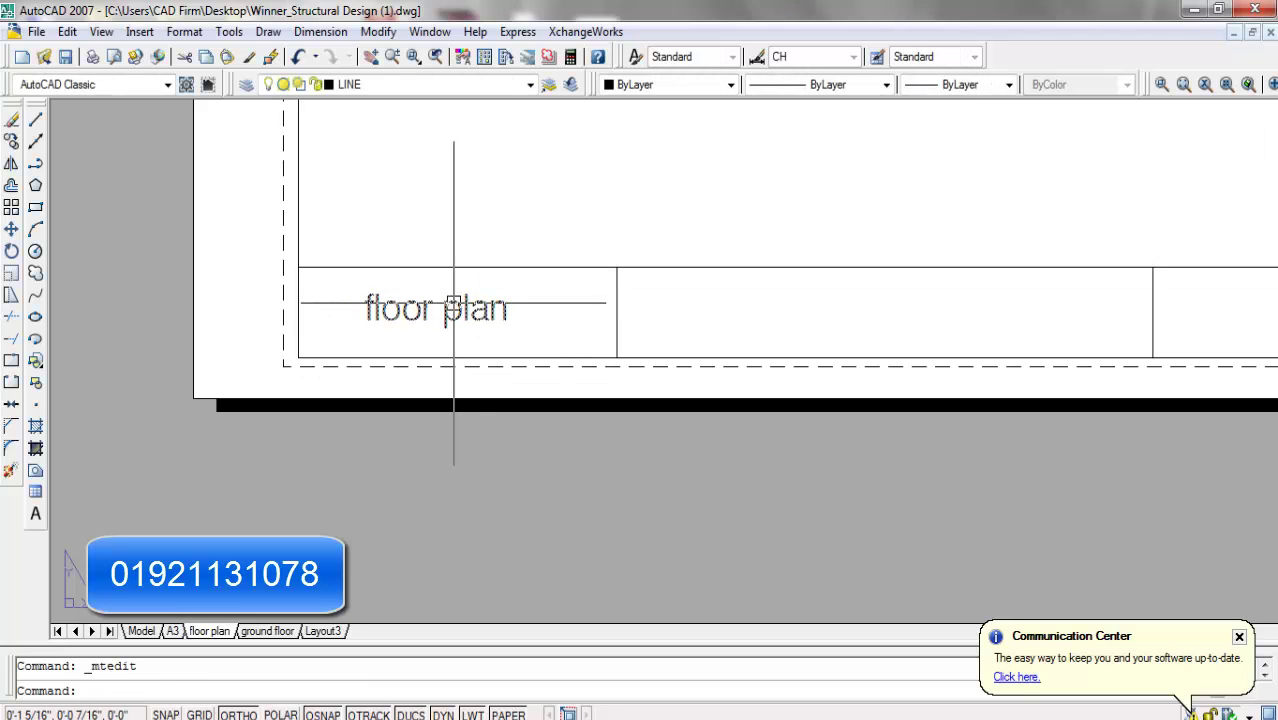
double_click(454, 305)
drag(528, 304, 128, 335)
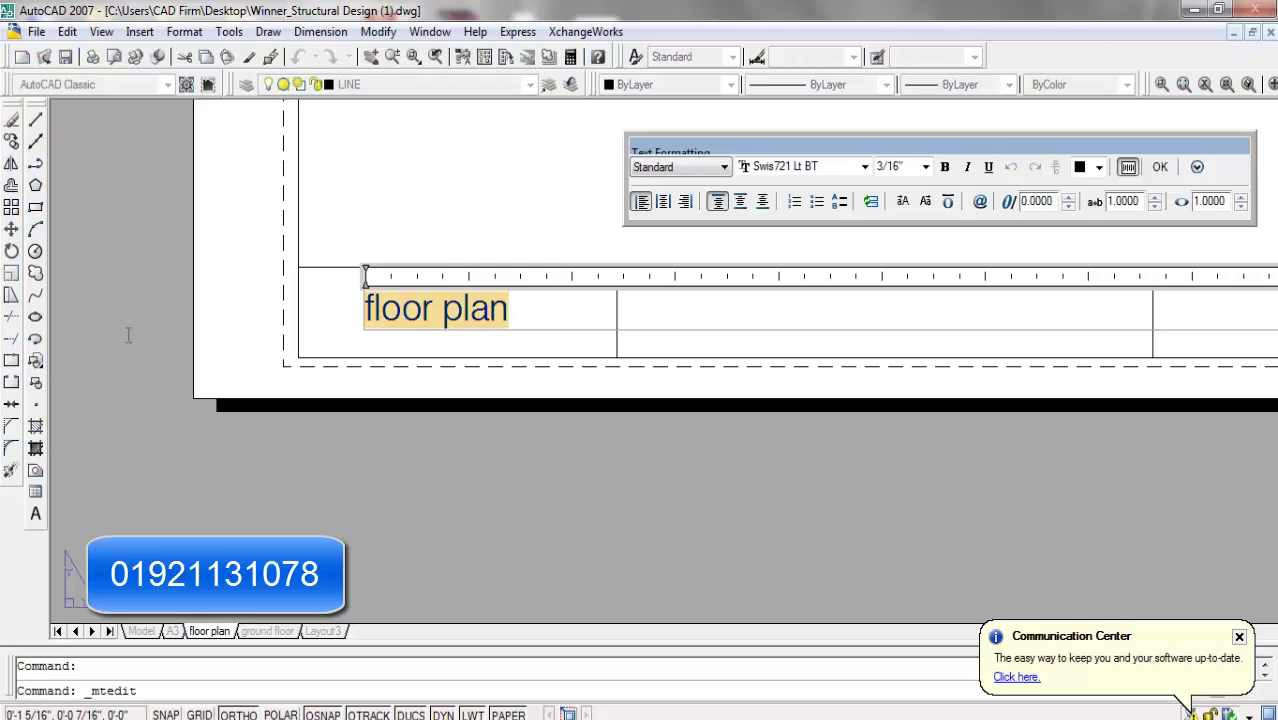
click(853, 168)
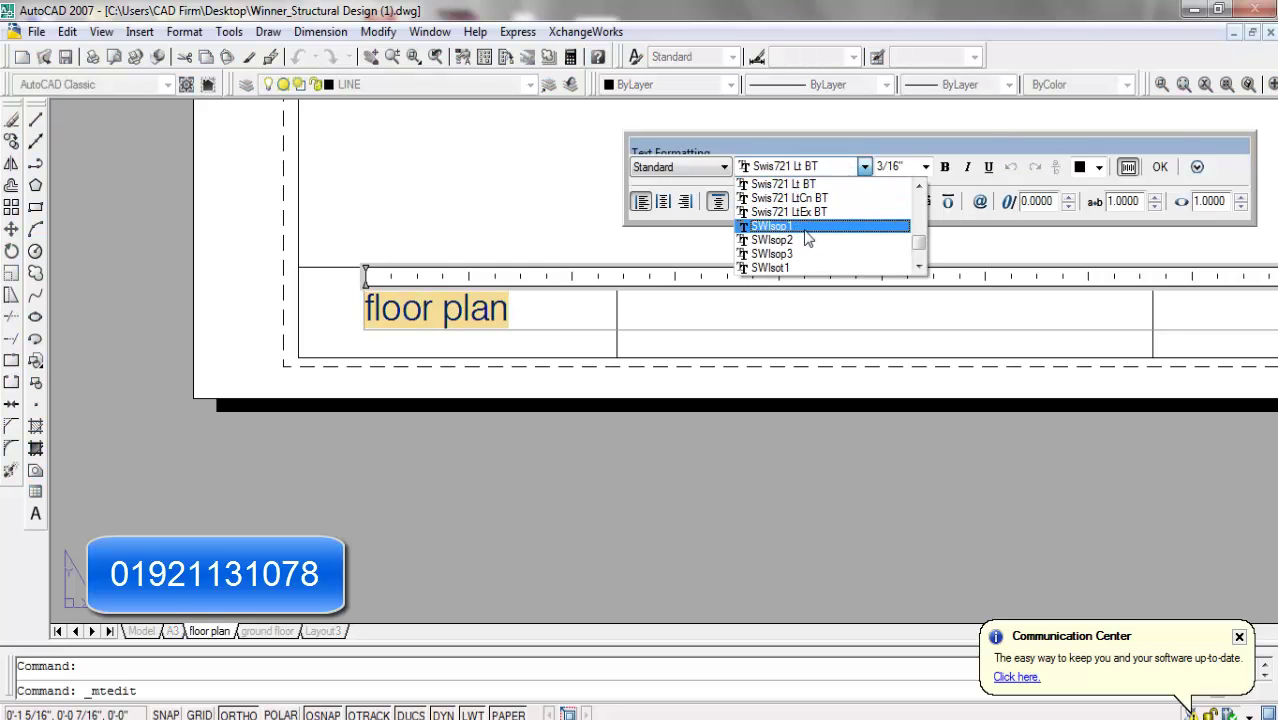
scroll(801, 240, up, 3)
click(802, 550)
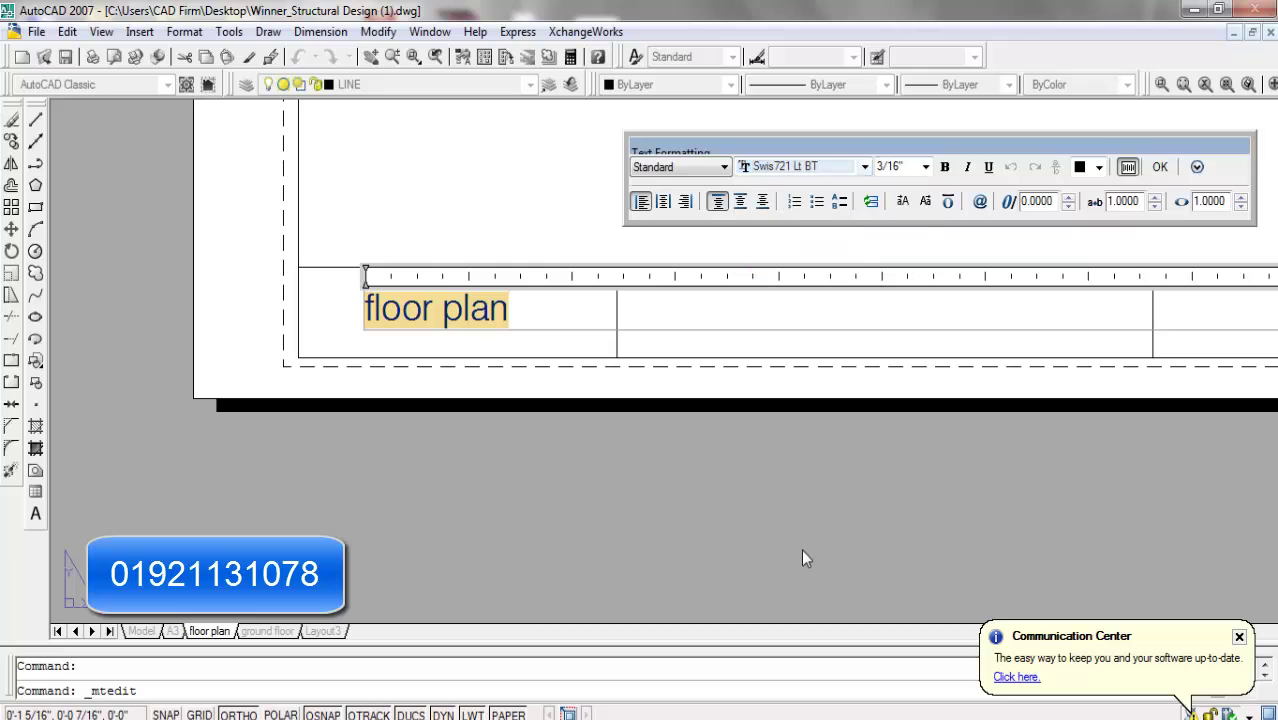
click(599, 470)
Capitalize the first letter of the title cell's label so it reads "Floor plan".
click(468, 300)
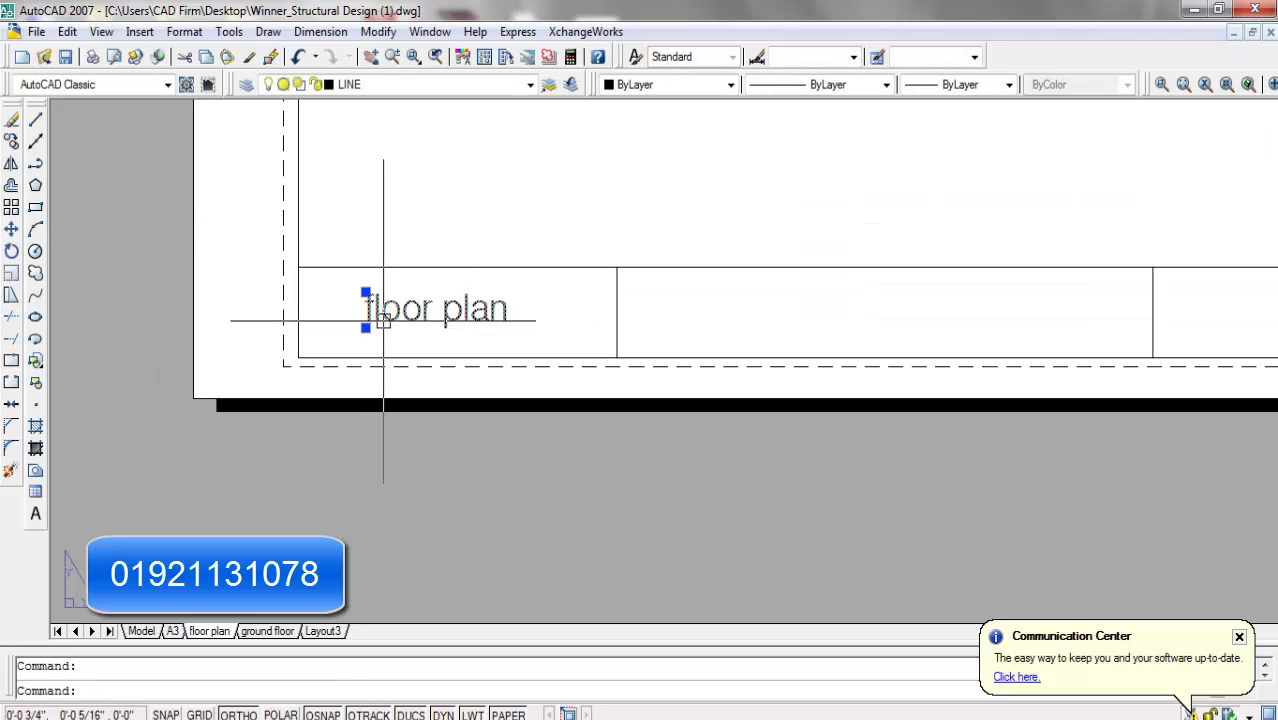
double_click(373, 311)
key(Delete)
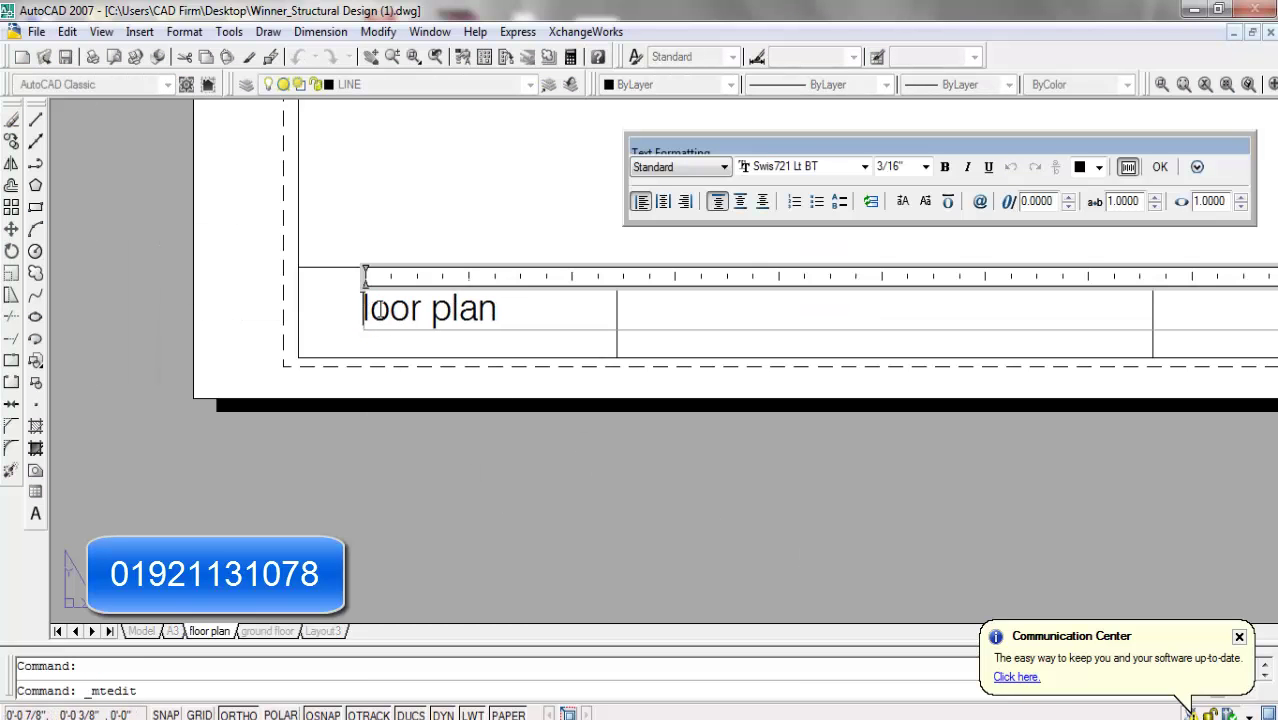
text(f)
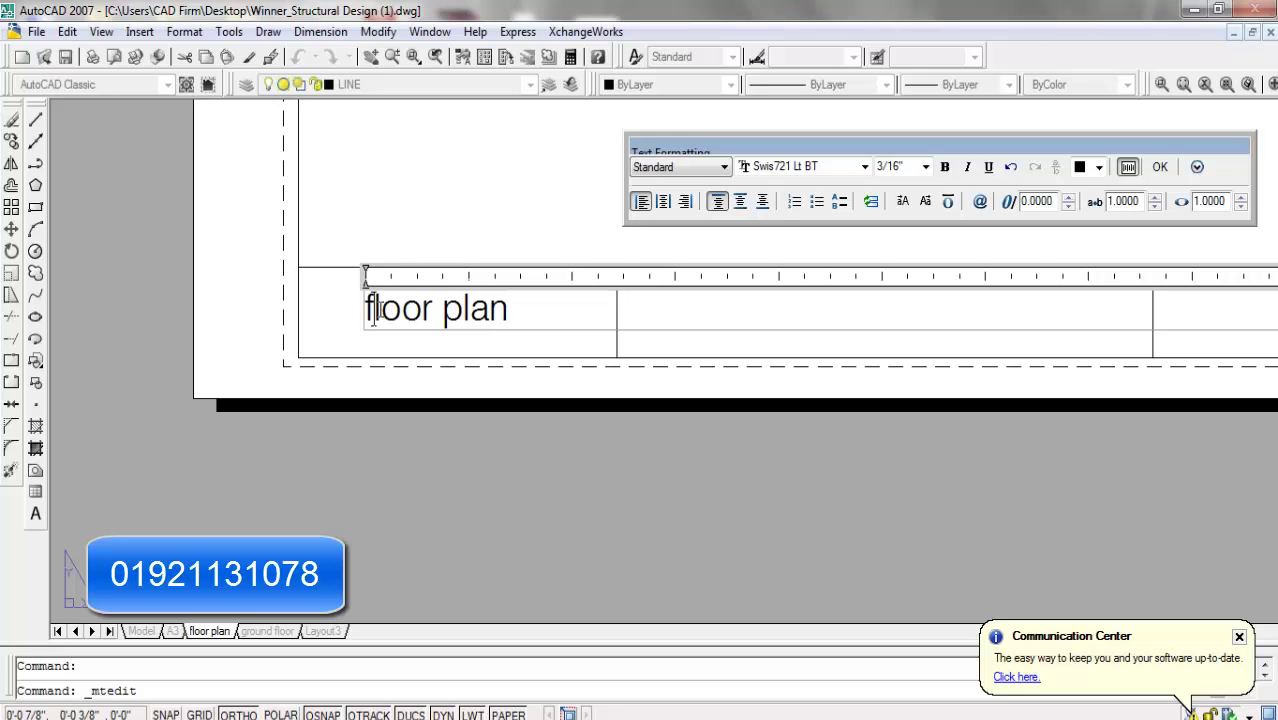
key(BackSpace)
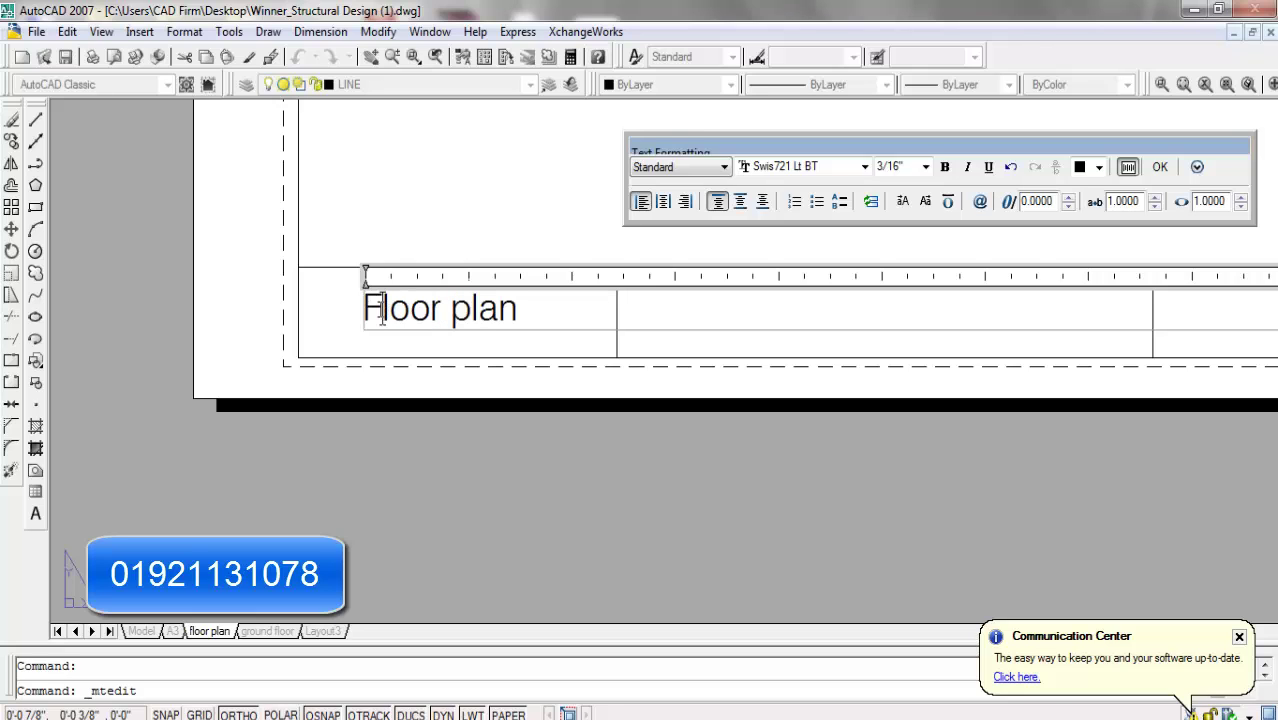
click(447, 438)
Copy the "Floor plan" label horizontally into each of the other three title strip cells.
click(500, 305)
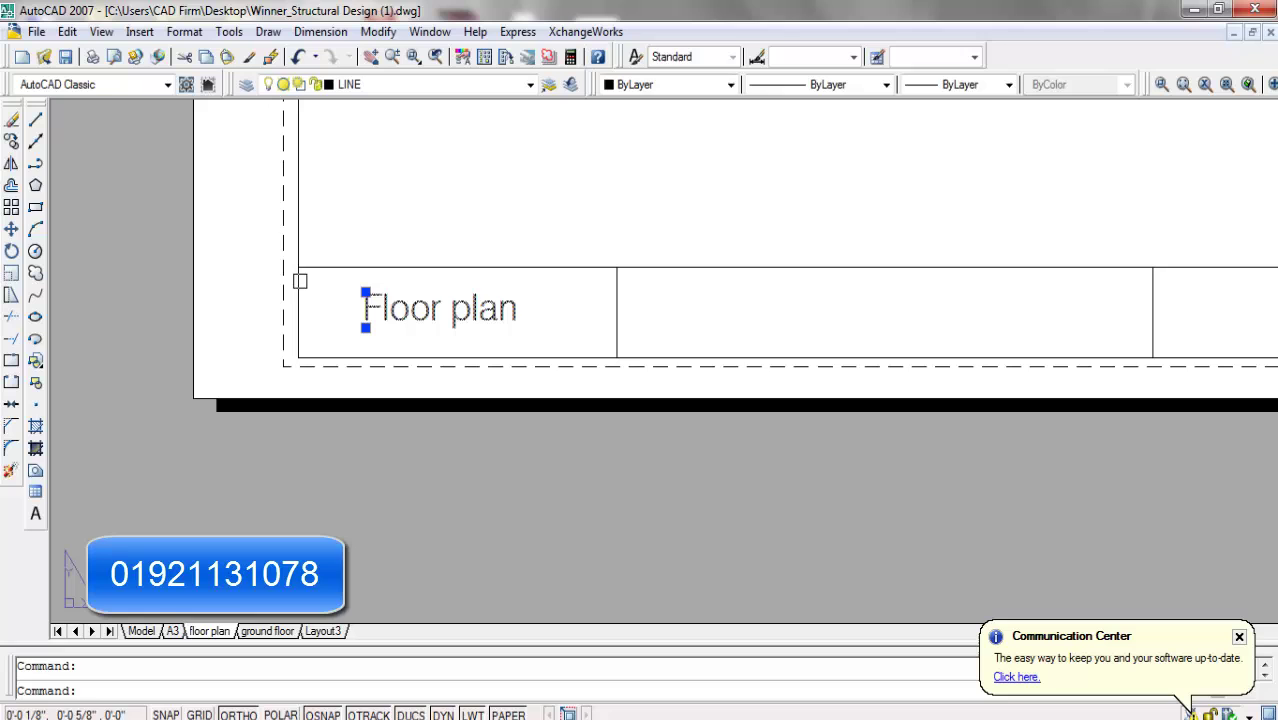
click(11, 141)
click(420, 303)
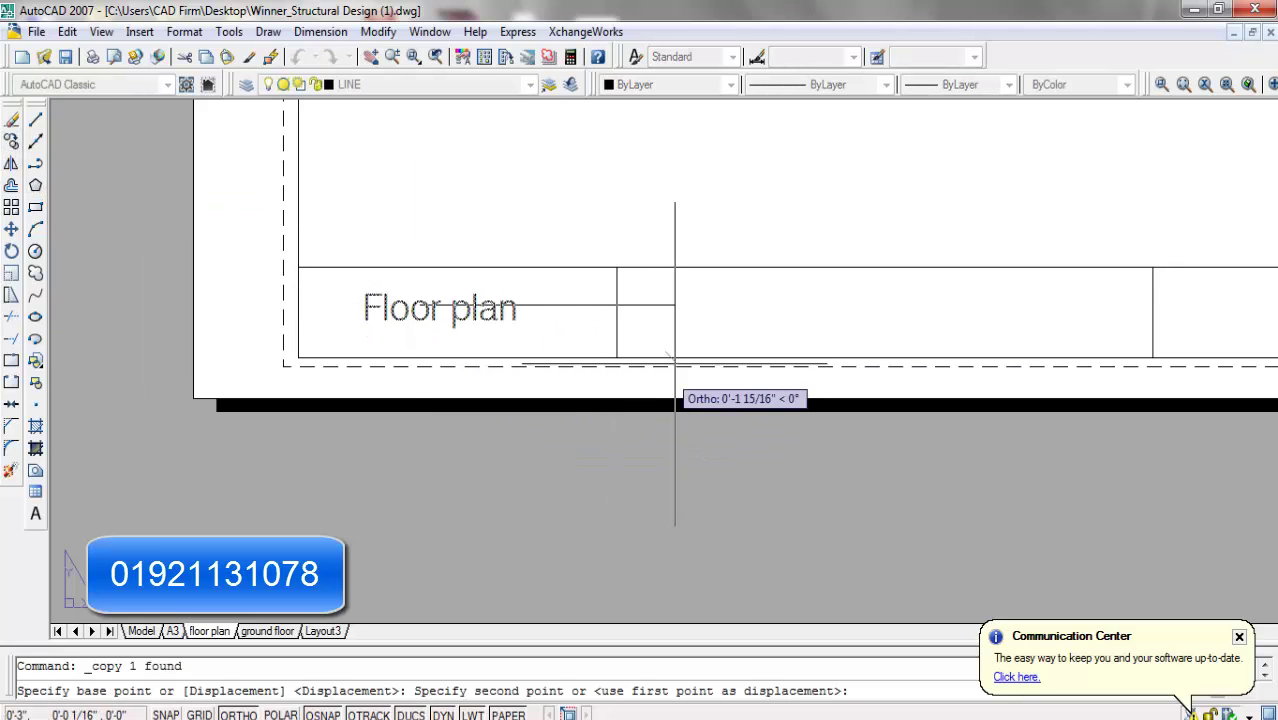
click(772, 305)
scroll(284, 373, down, 4)
scroll(847, 299, up, 3)
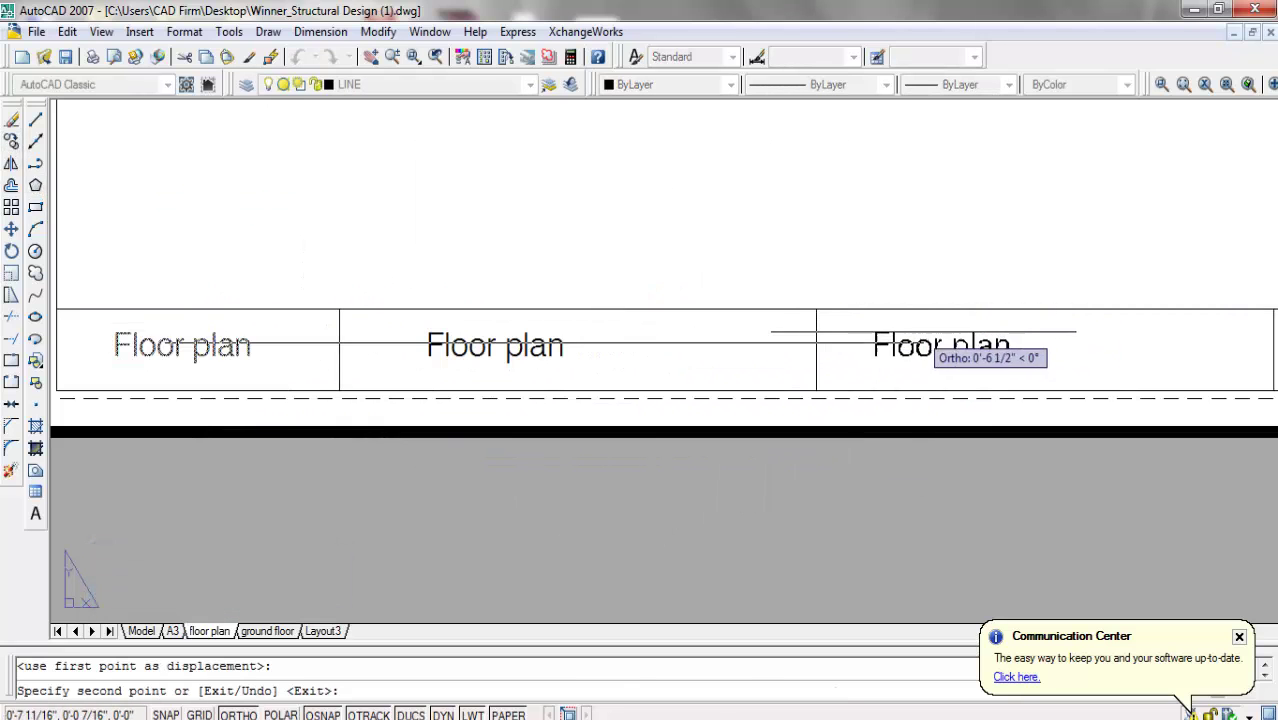
click(923, 331)
scroll(330, 375, down, 2)
scroll(351, 370, up, 3)
right_click(1127, 338)
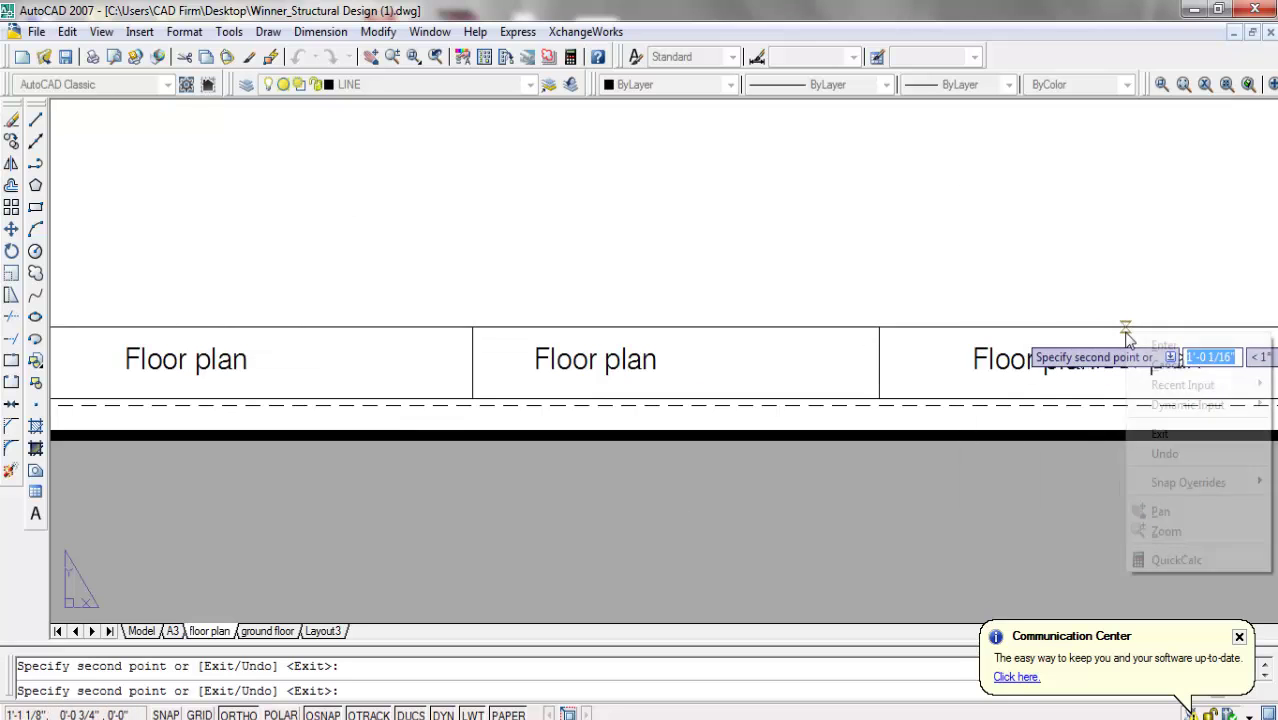
click(1160, 345)
Replace the rightmost title cell's "Floor plan" label with "uttara Dhaka ,".
scroll(780, 392, down, 3)
scroll(792, 397, up, 3)
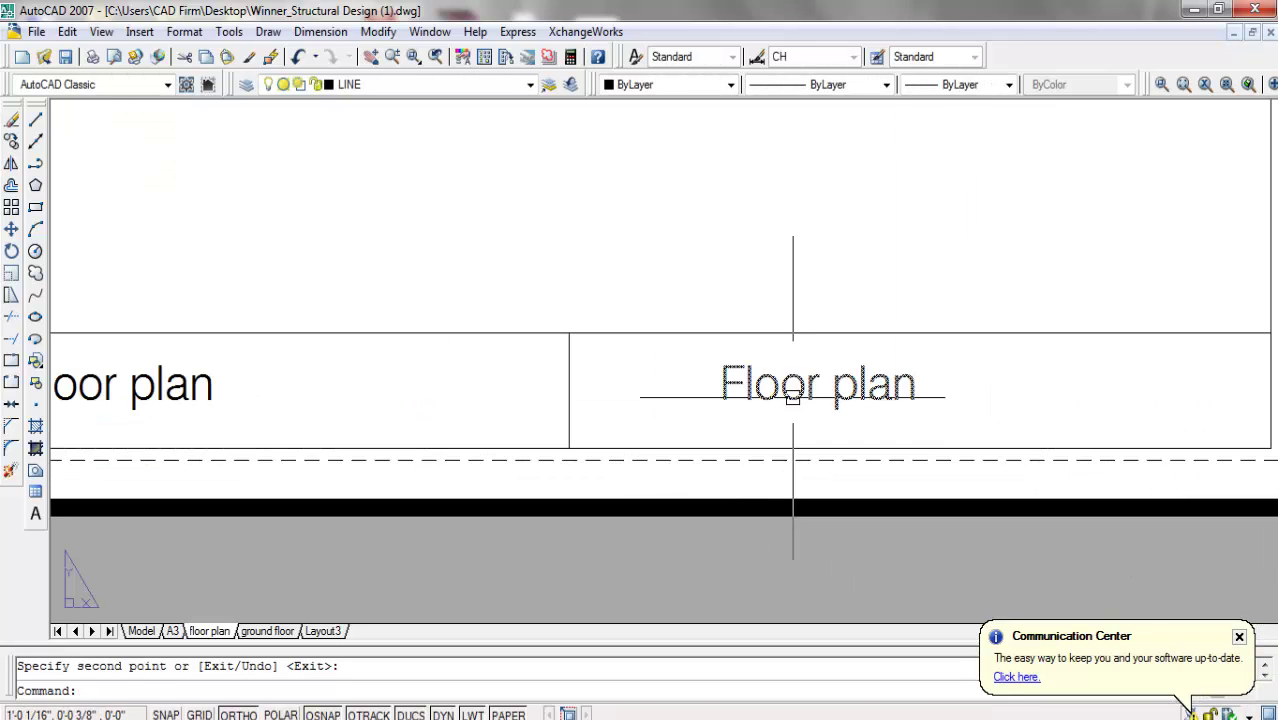
double_click(785, 375)
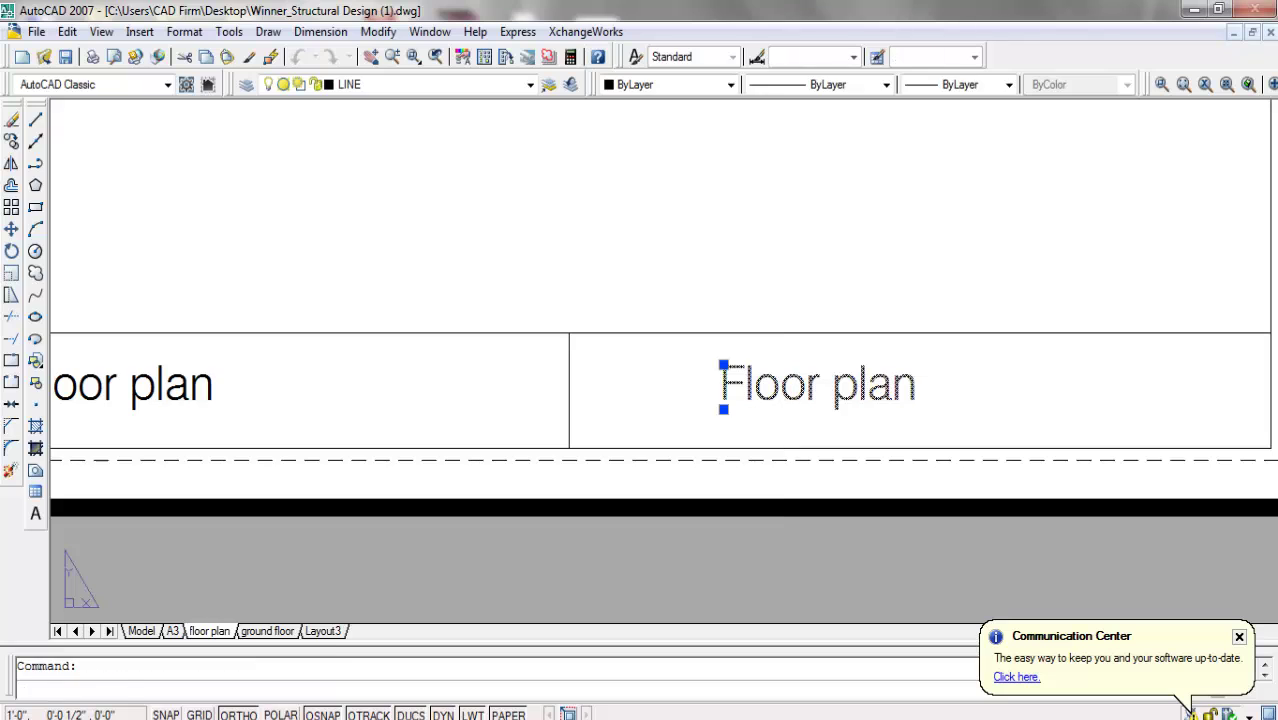
drag(978, 386, 479, 478)
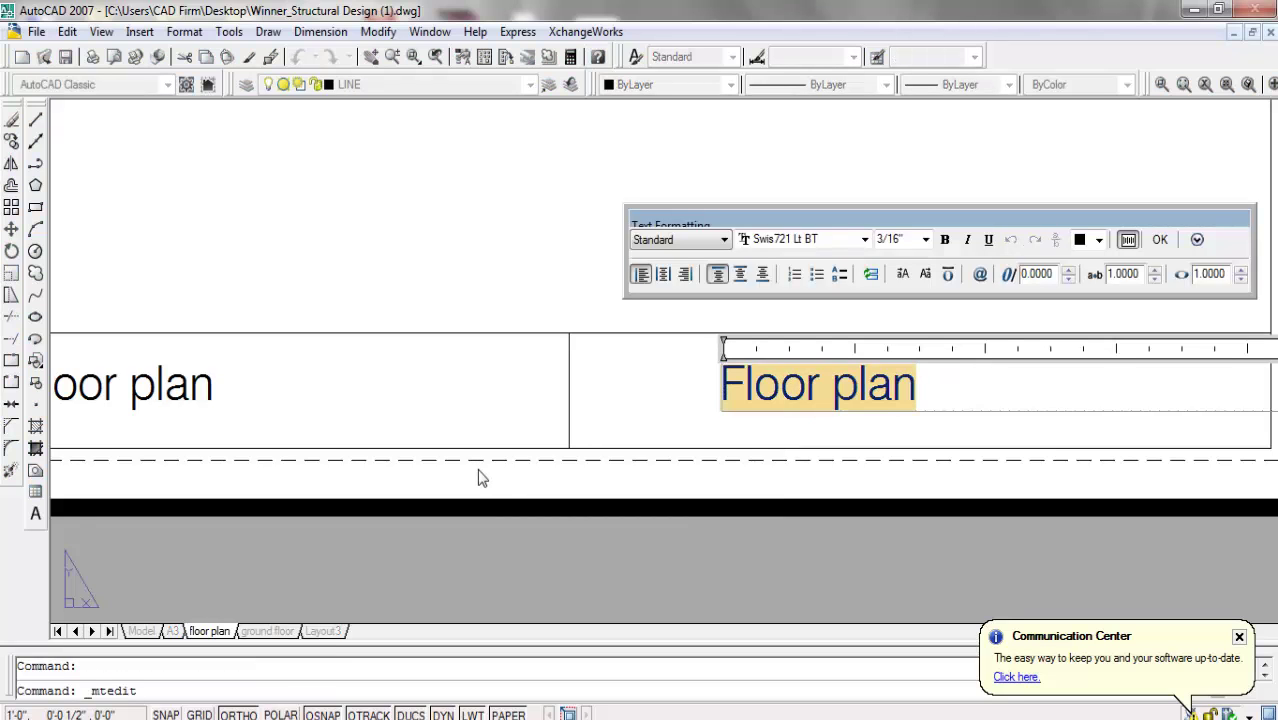
text(uttara Dh)
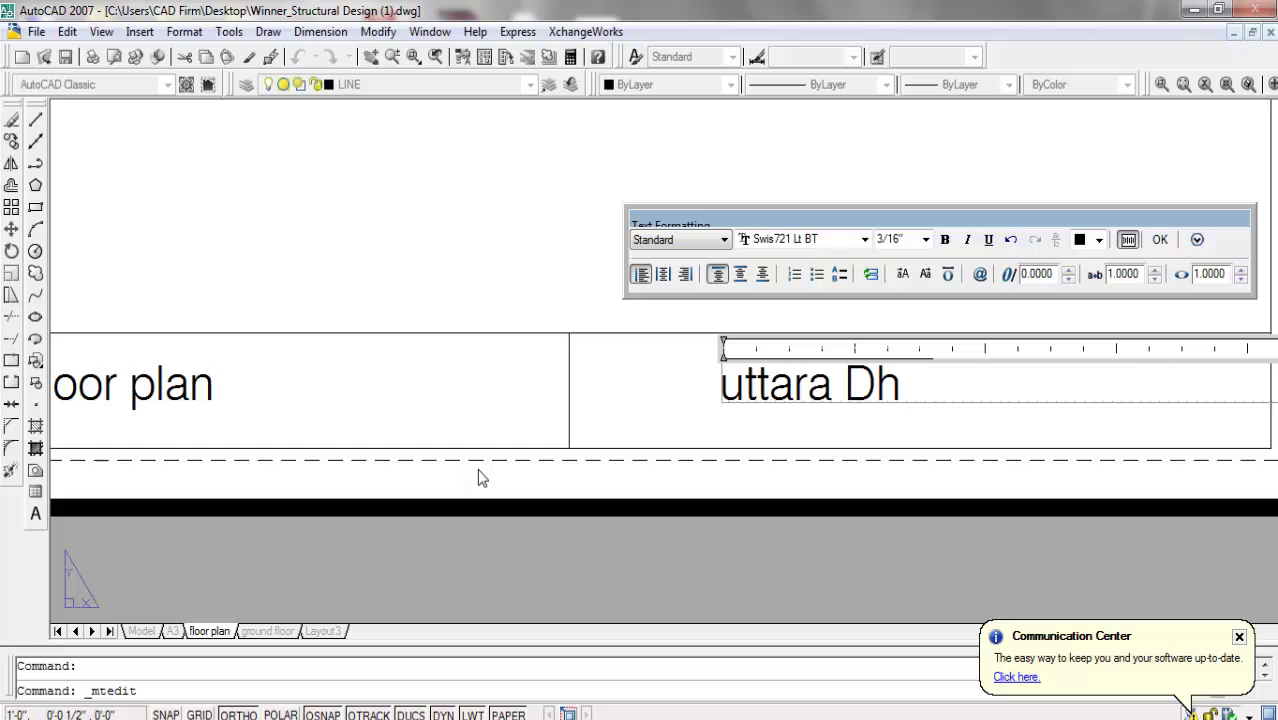
text(aka ,)
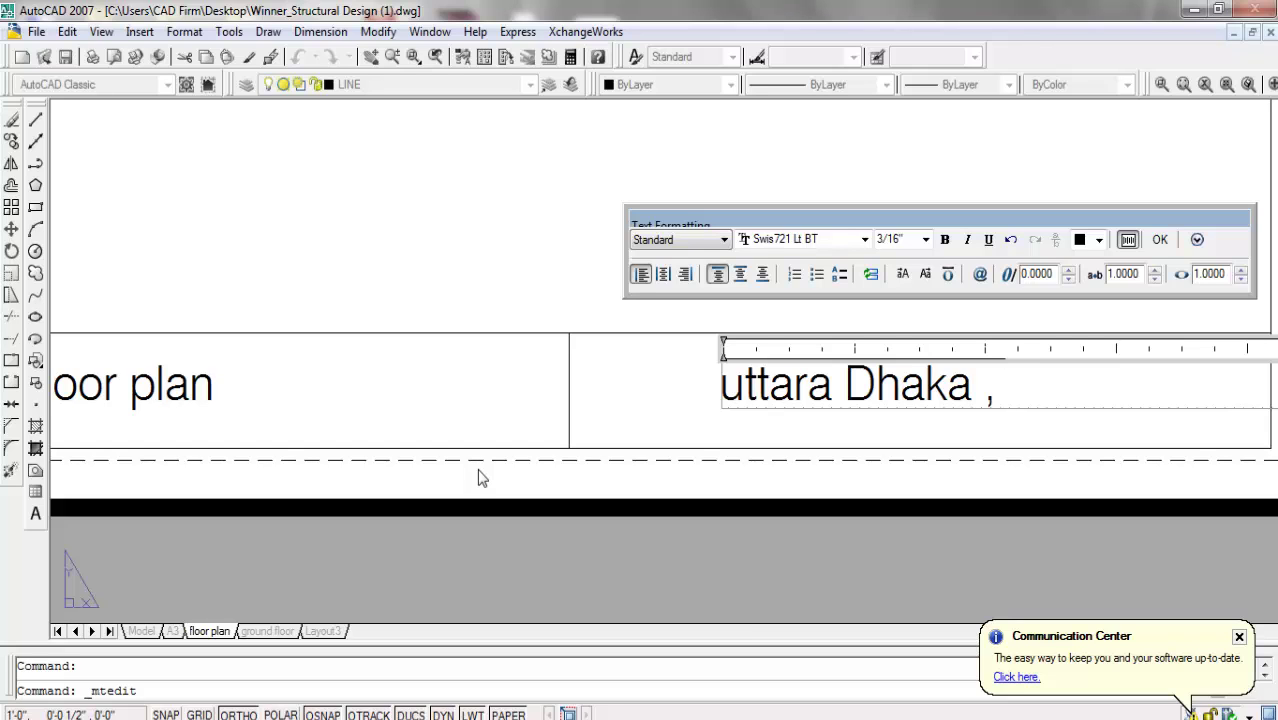
key(Return)
click(921, 322)
scroll(921, 324, down, 8)
scroll(566, 372, up, 6)
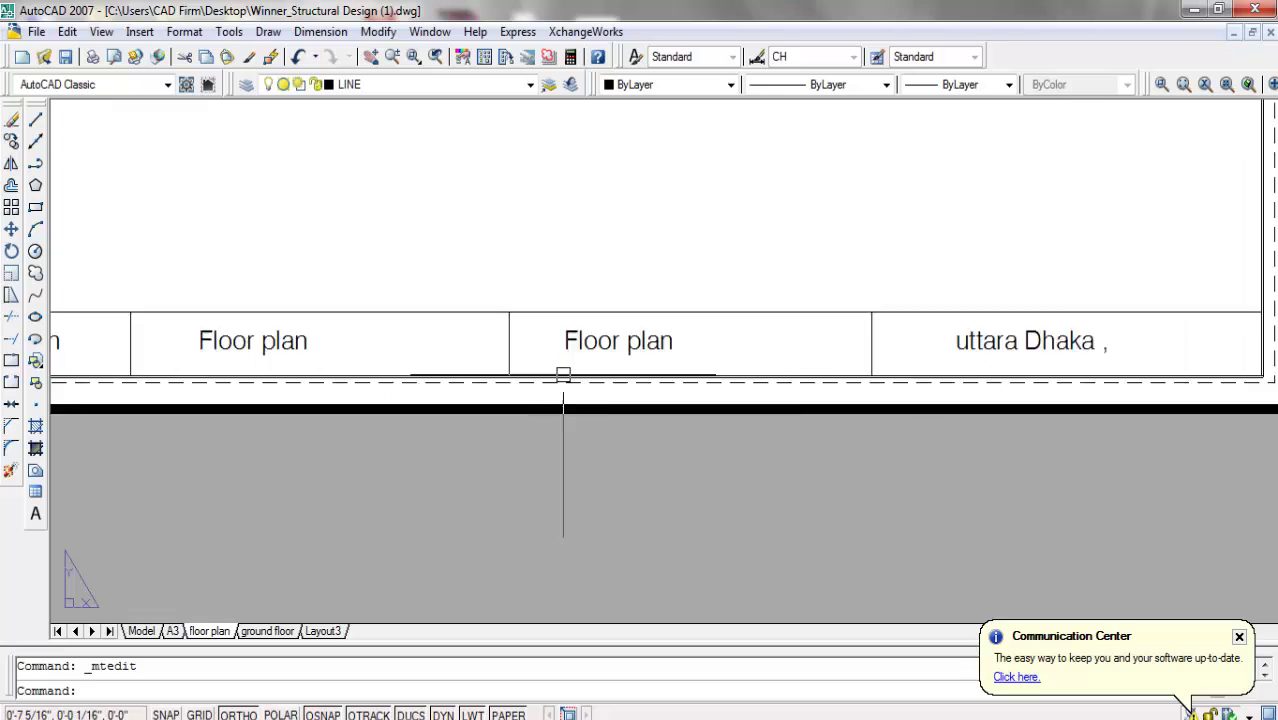
click(633, 328)
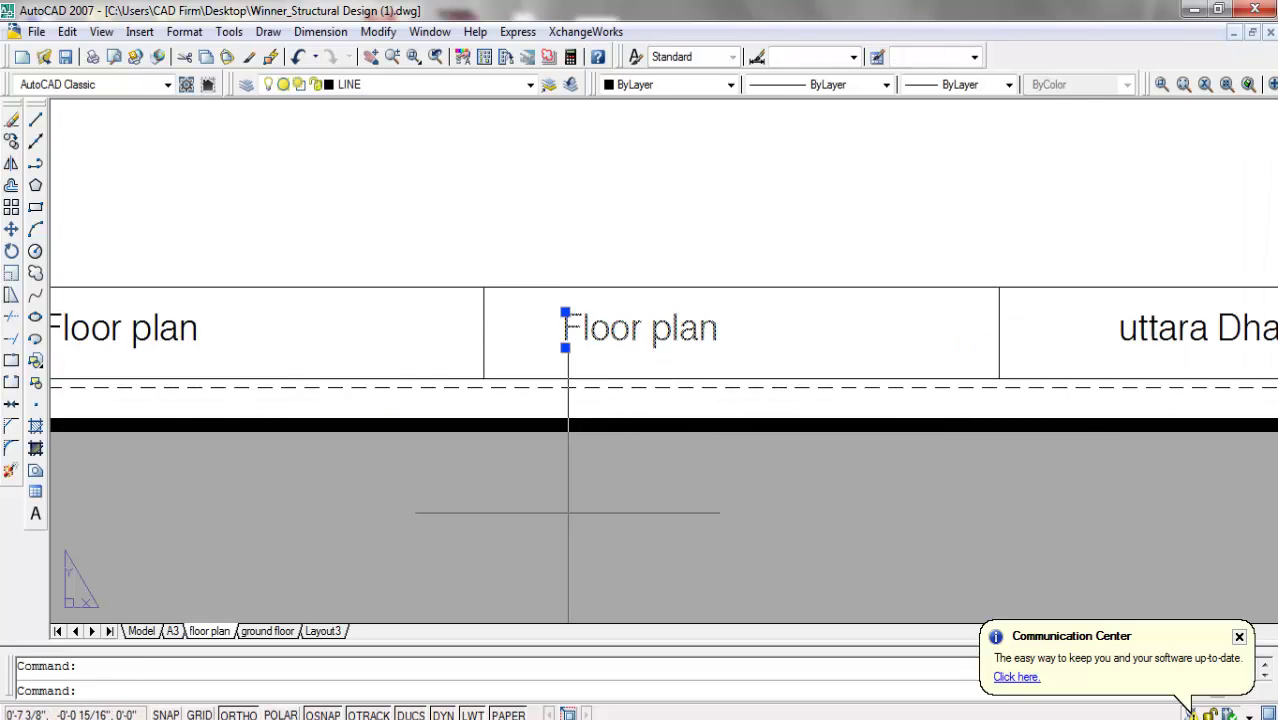
double_click(665, 322)
scroll(669, 385, down, 6)
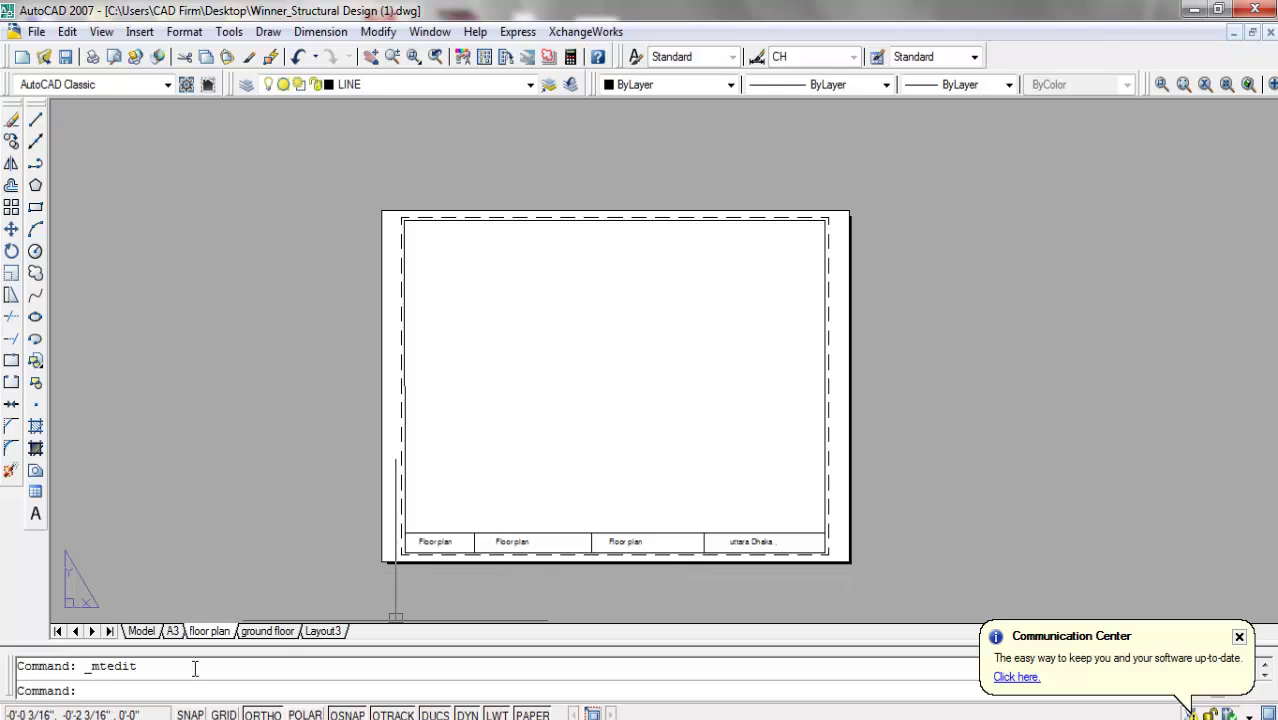
Erase the existing viewport from the ground floor layout.
click(268, 632)
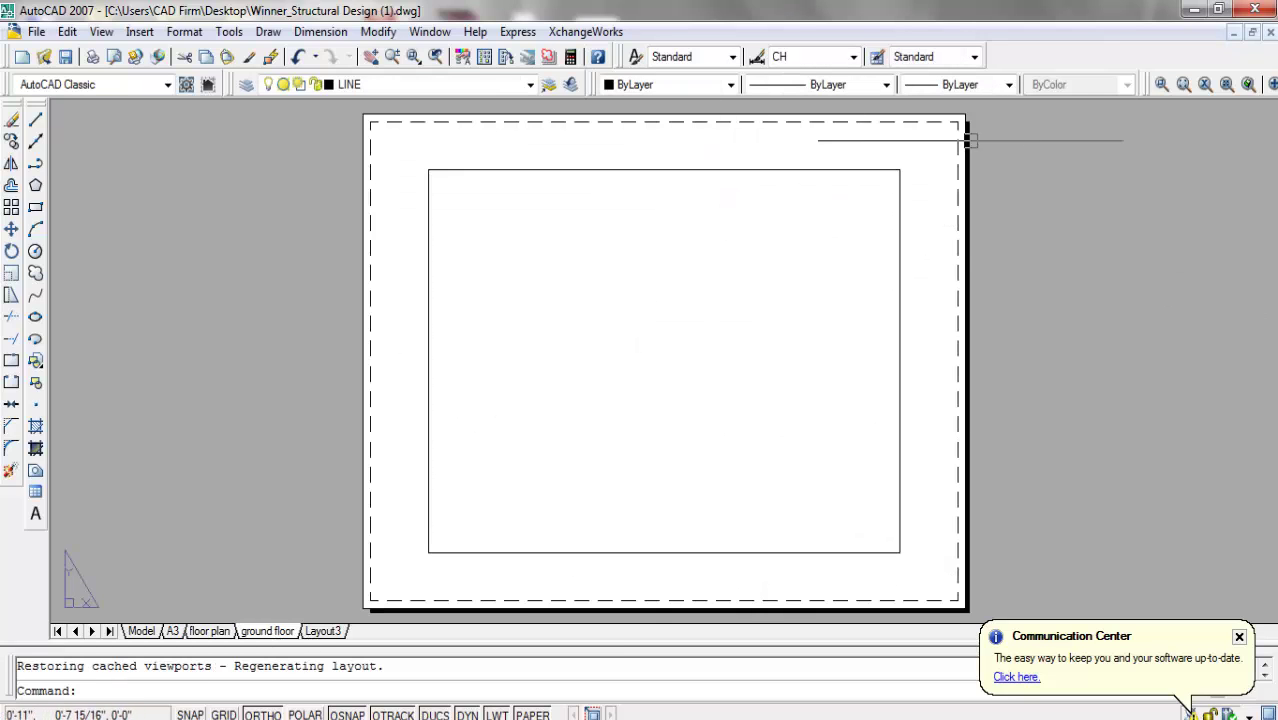
click(921, 160)
click(702, 279)
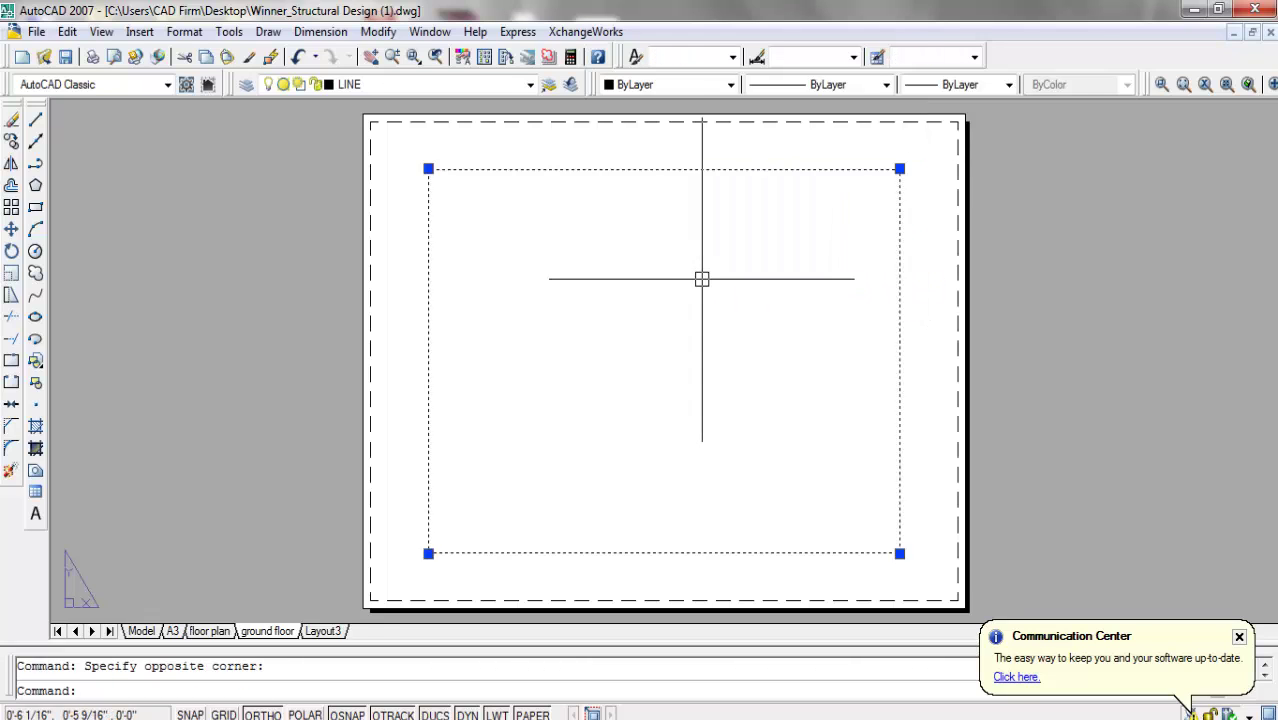
key(Delete)
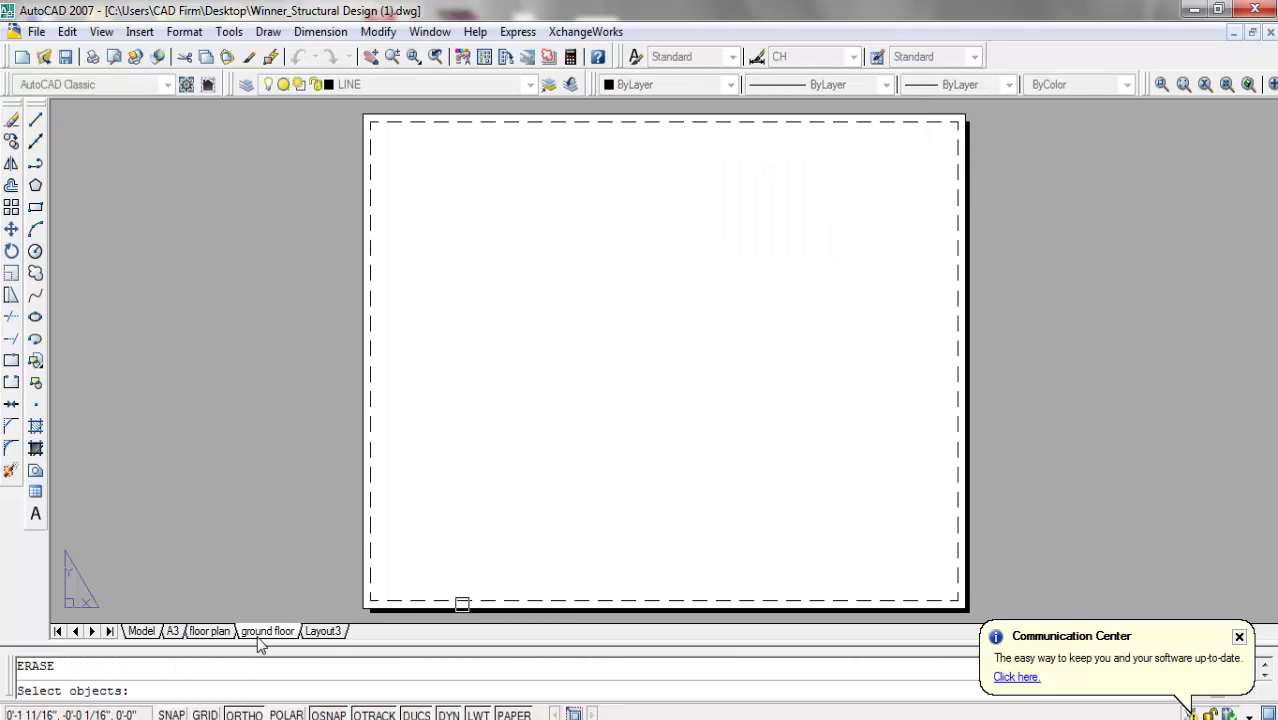
Modify the ground floor layout's page setup to use the DWG To PDF.pc3 plotter and ISO A3 (297.00 x 420.00 MM) paper.
right_click(260, 634)
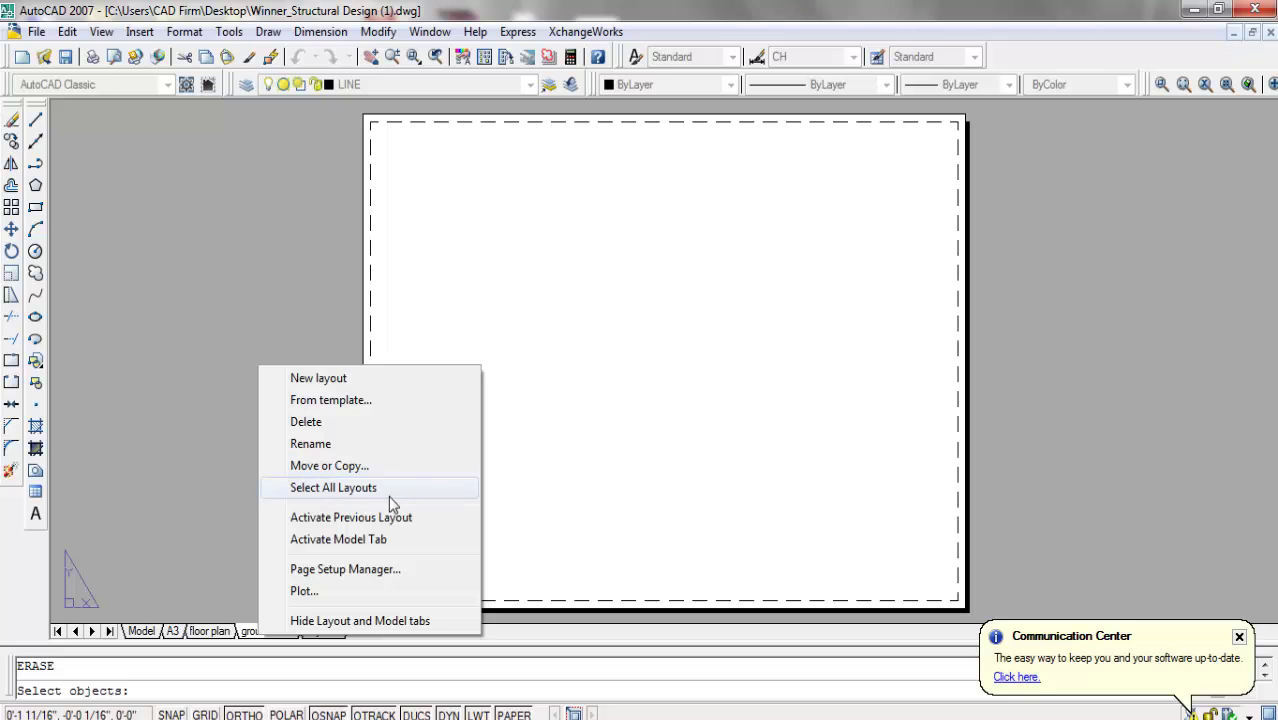
click(345, 570)
click(785, 338)
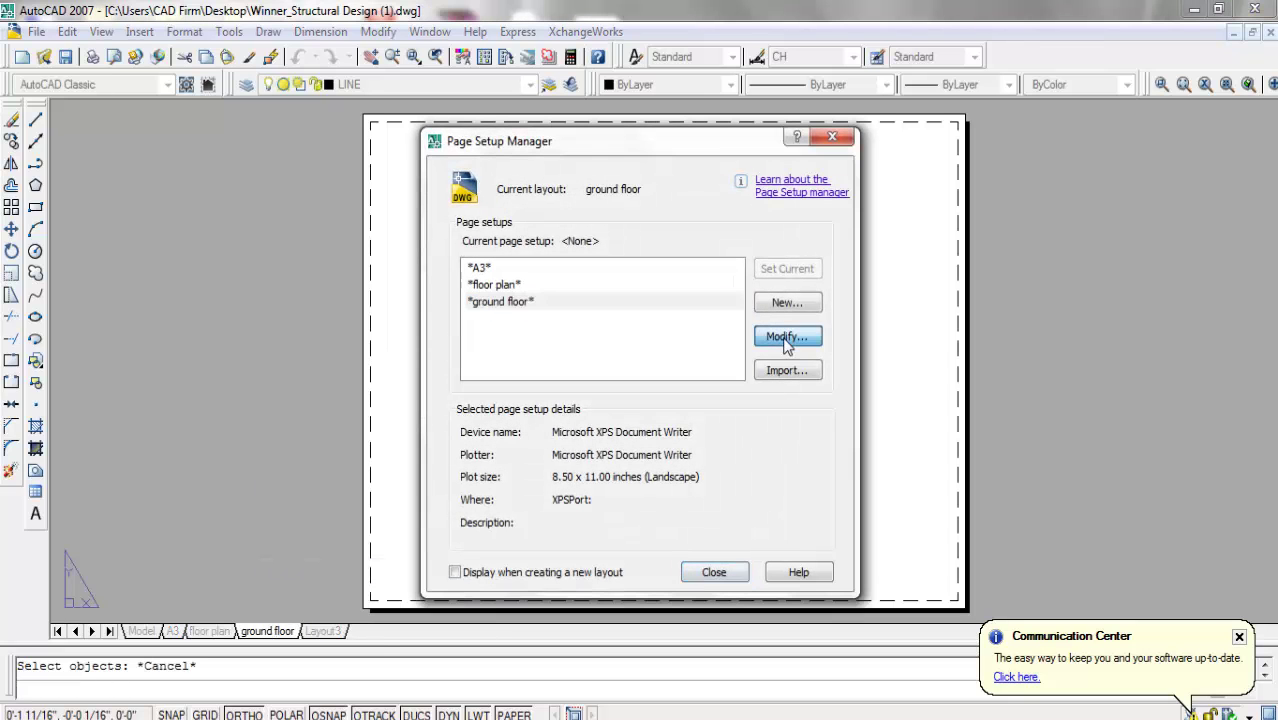
click(541, 226)
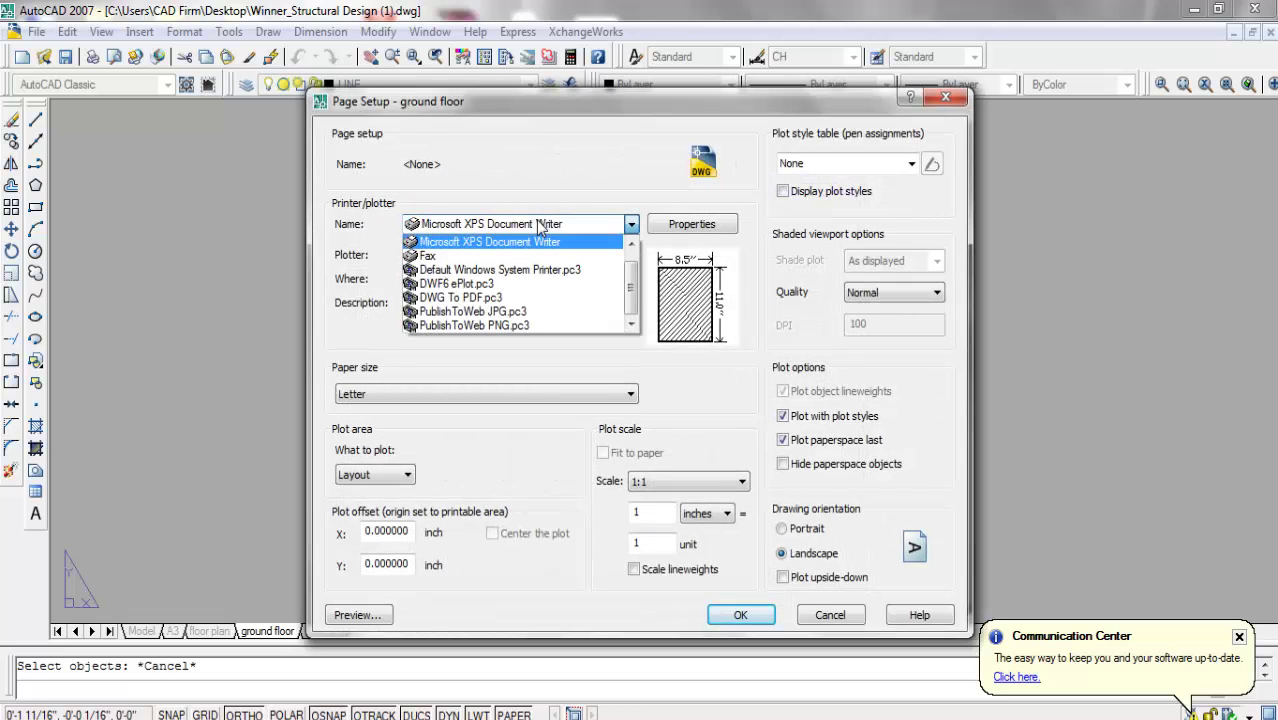
click(509, 297)
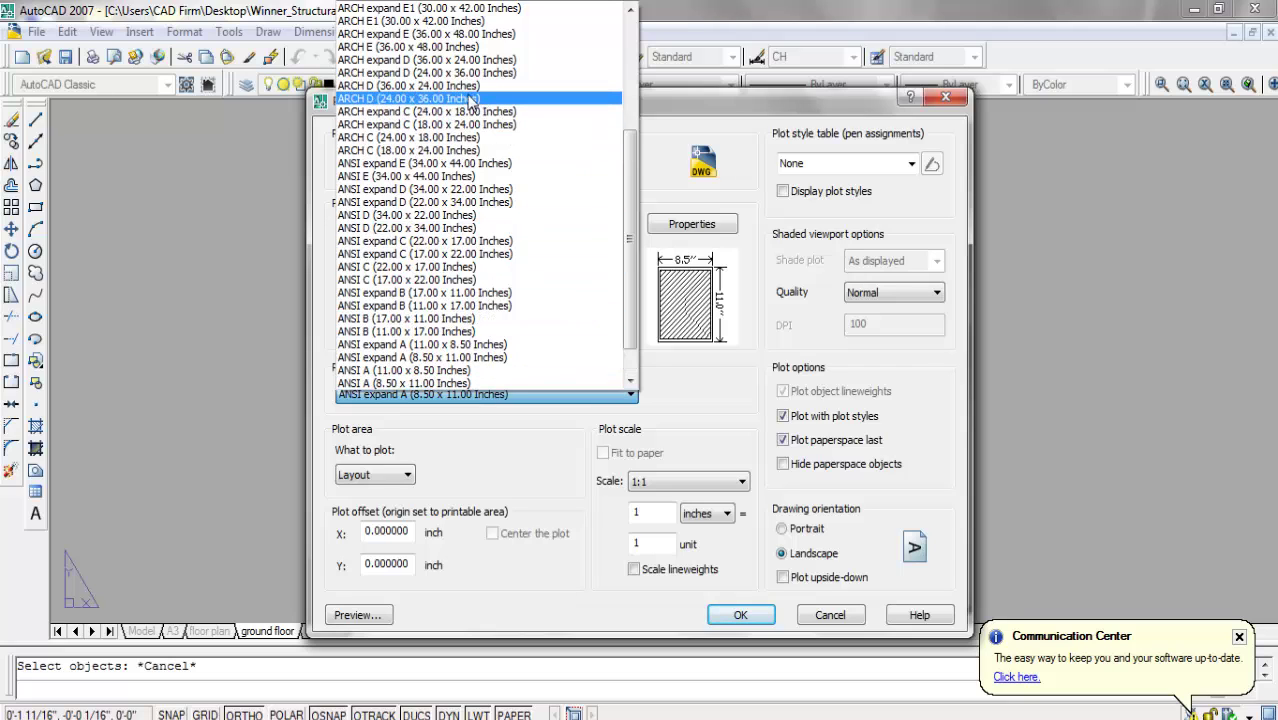
scroll(470, 100, up, 2)
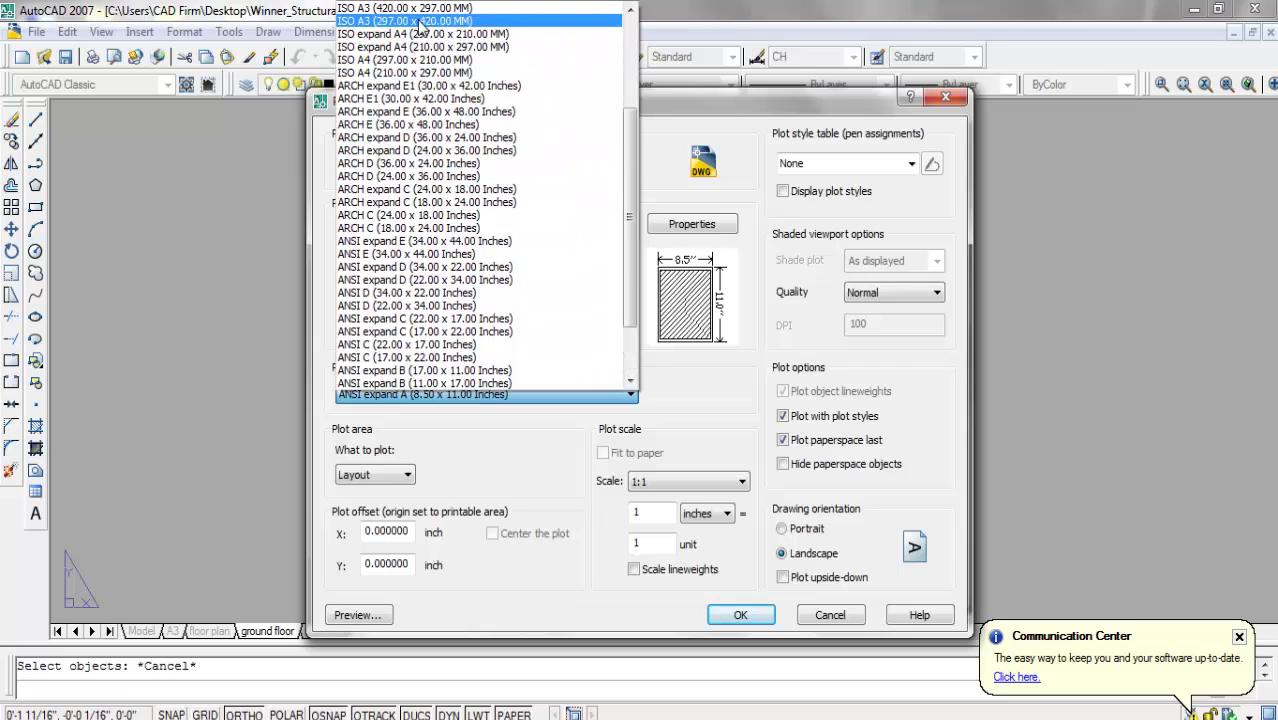
click(420, 21)
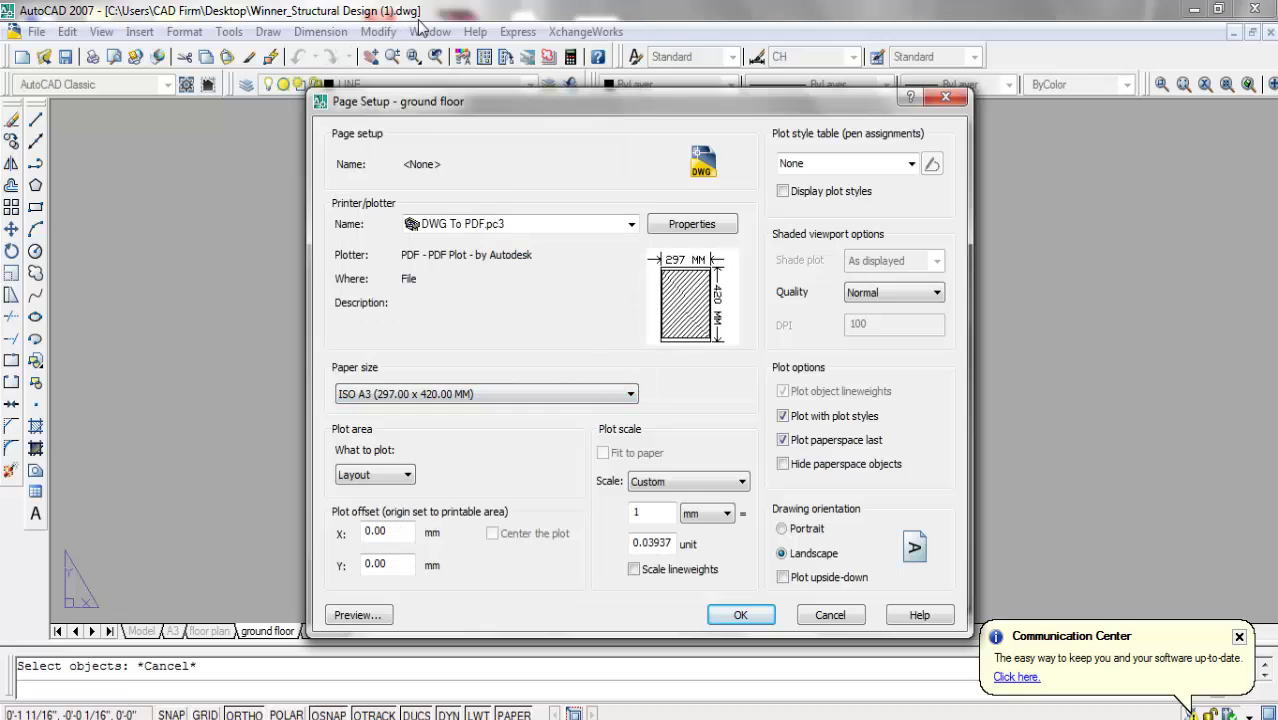
click(739, 615)
click(729, 581)
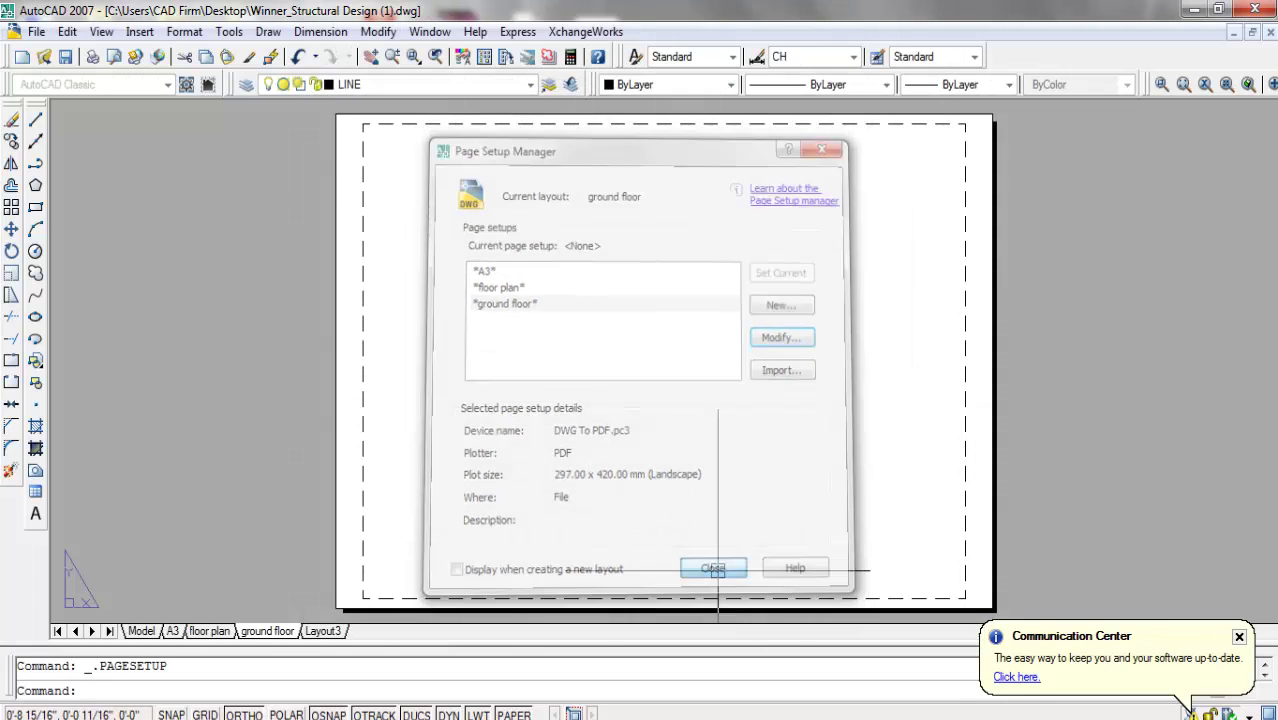
Copy the floor plan layout's border and labelled title strip to the clipboard, using the border's lower-left corner as base point.
click(205, 632)
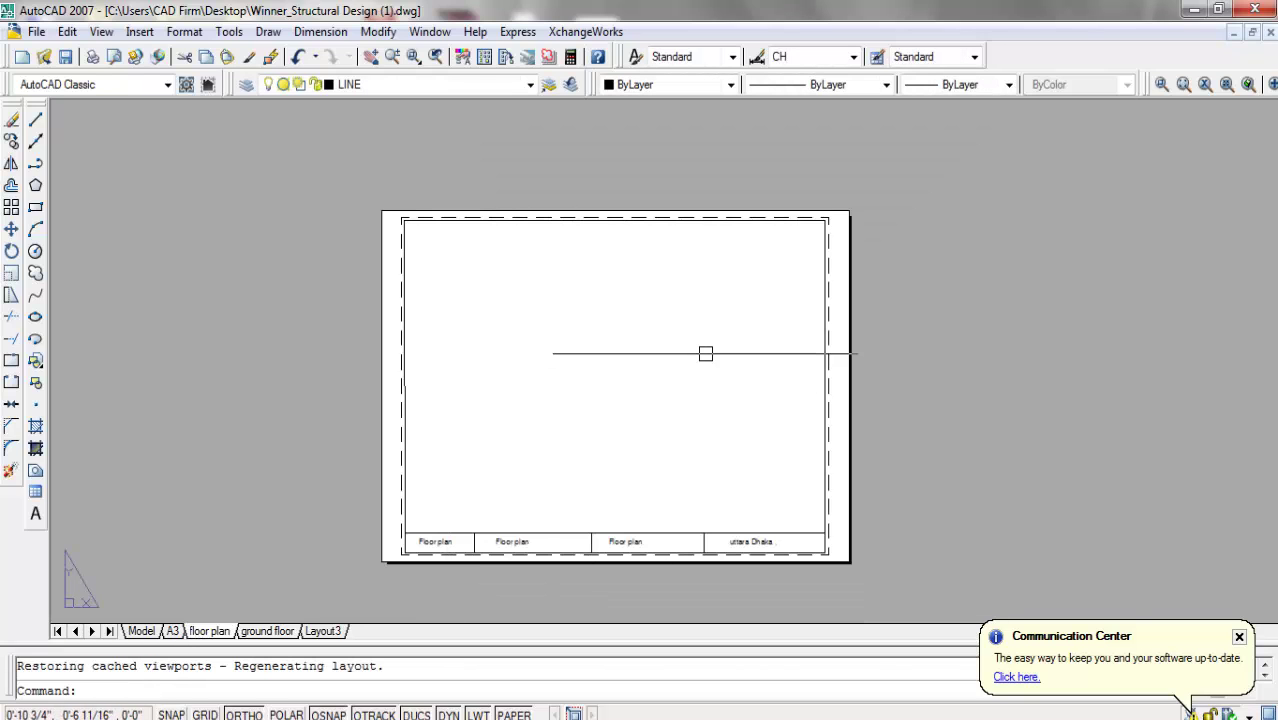
click(1007, 153)
click(293, 600)
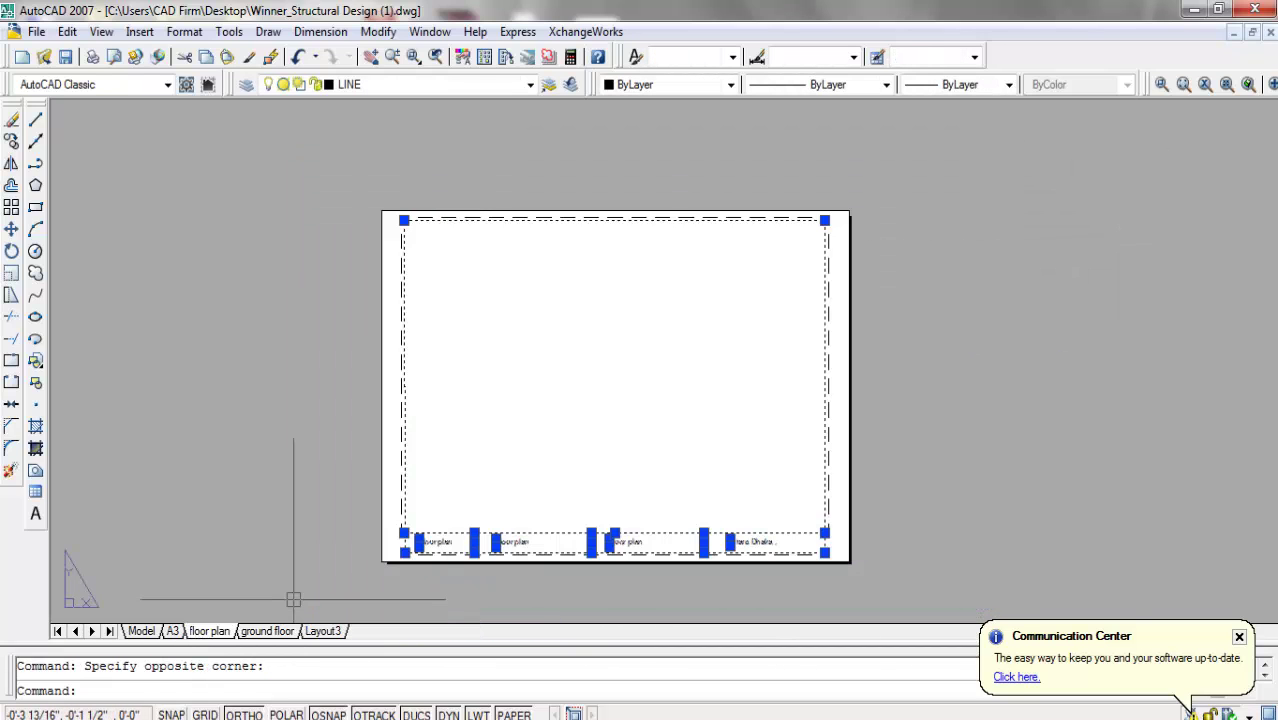
right_click(562, 308)
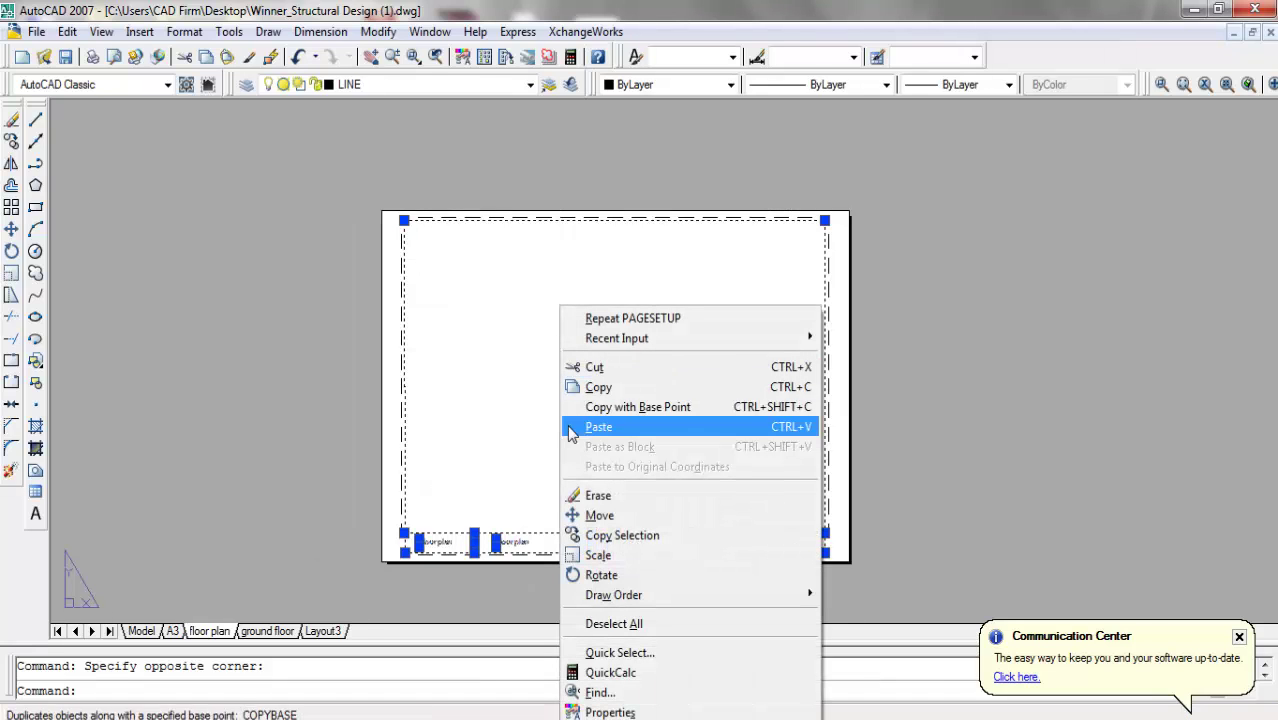
click(614, 408)
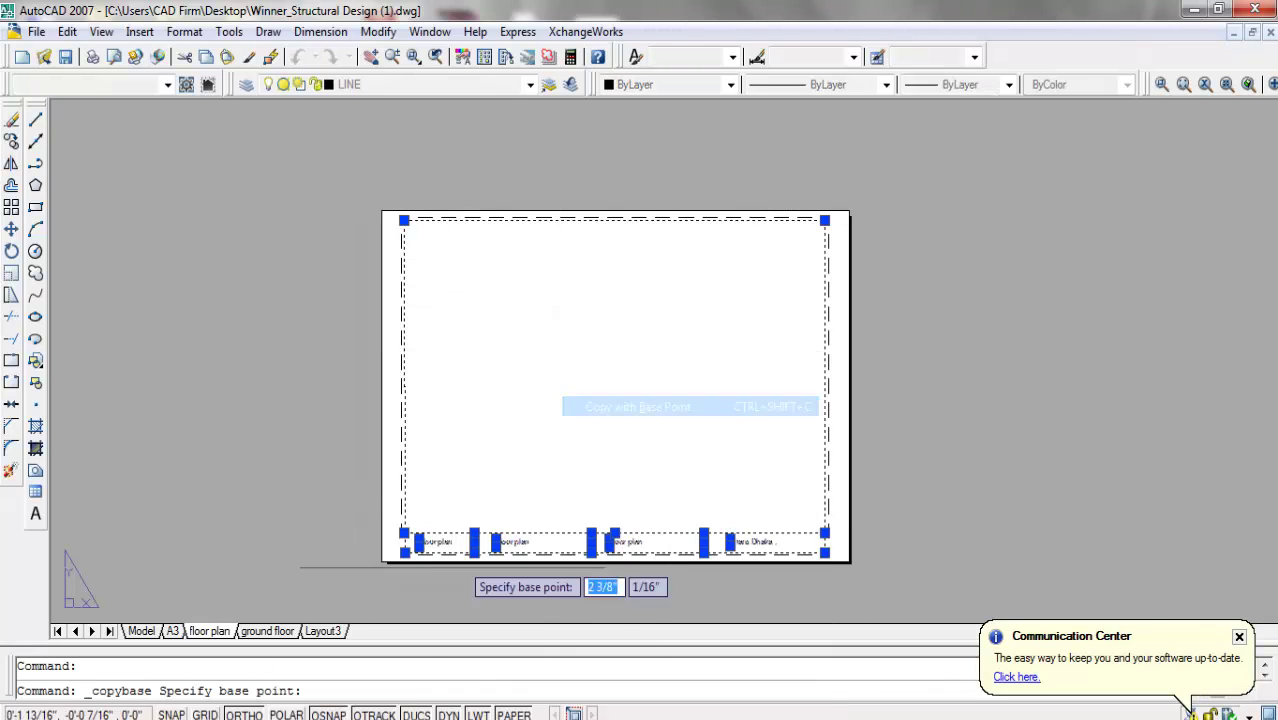
scroll(440, 555, up, 5)
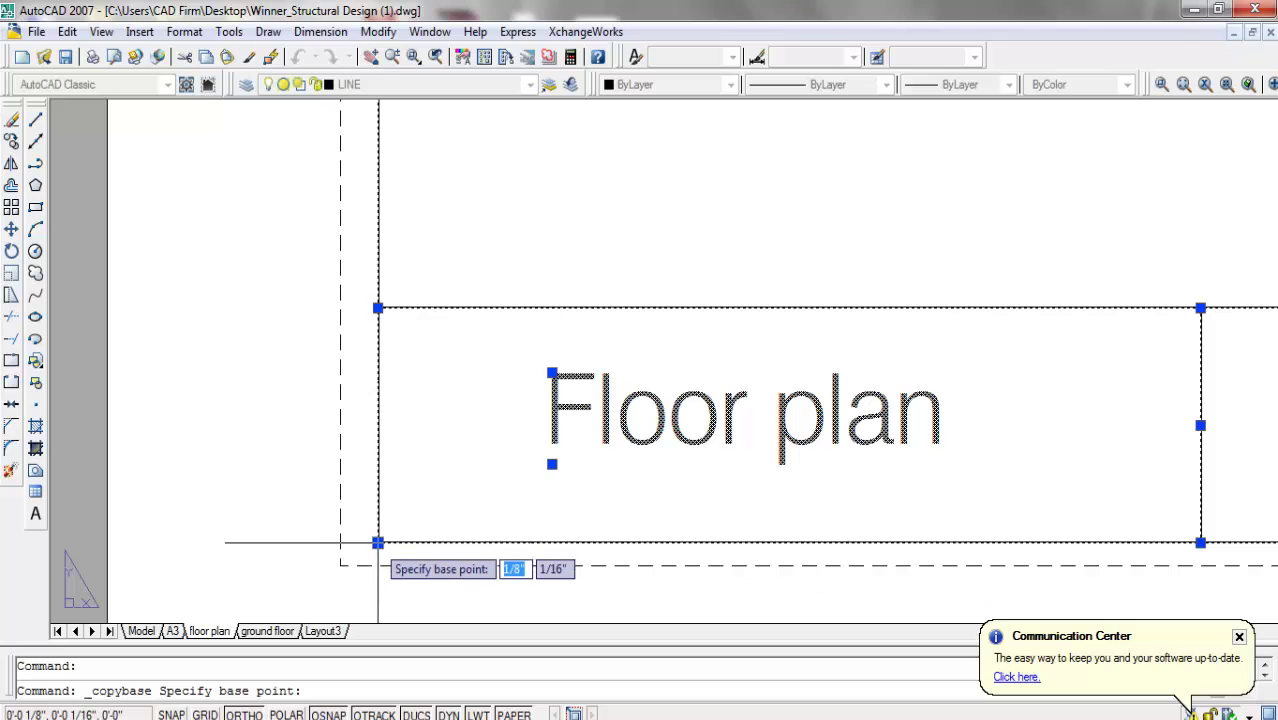
click(377, 543)
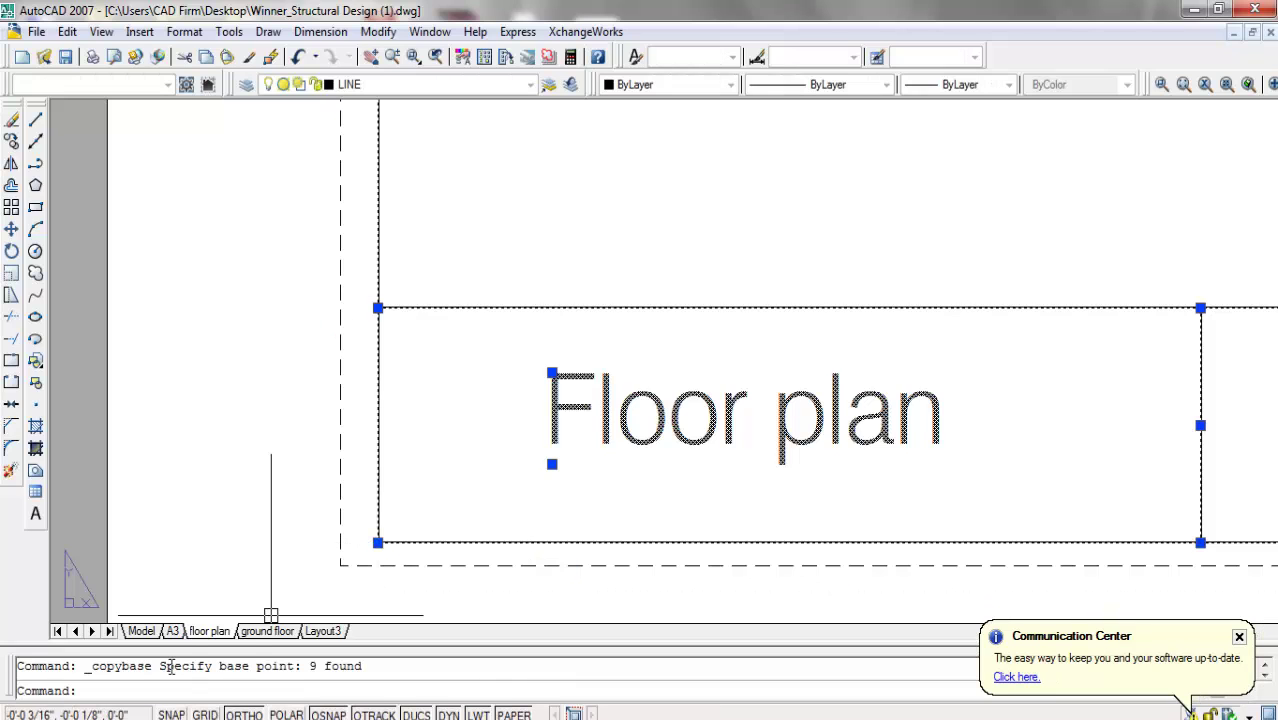
Paste the copied border and title strip into the ground floor layout near the lower-left corner of its printable area.
click(262, 632)
right_click(430, 90)
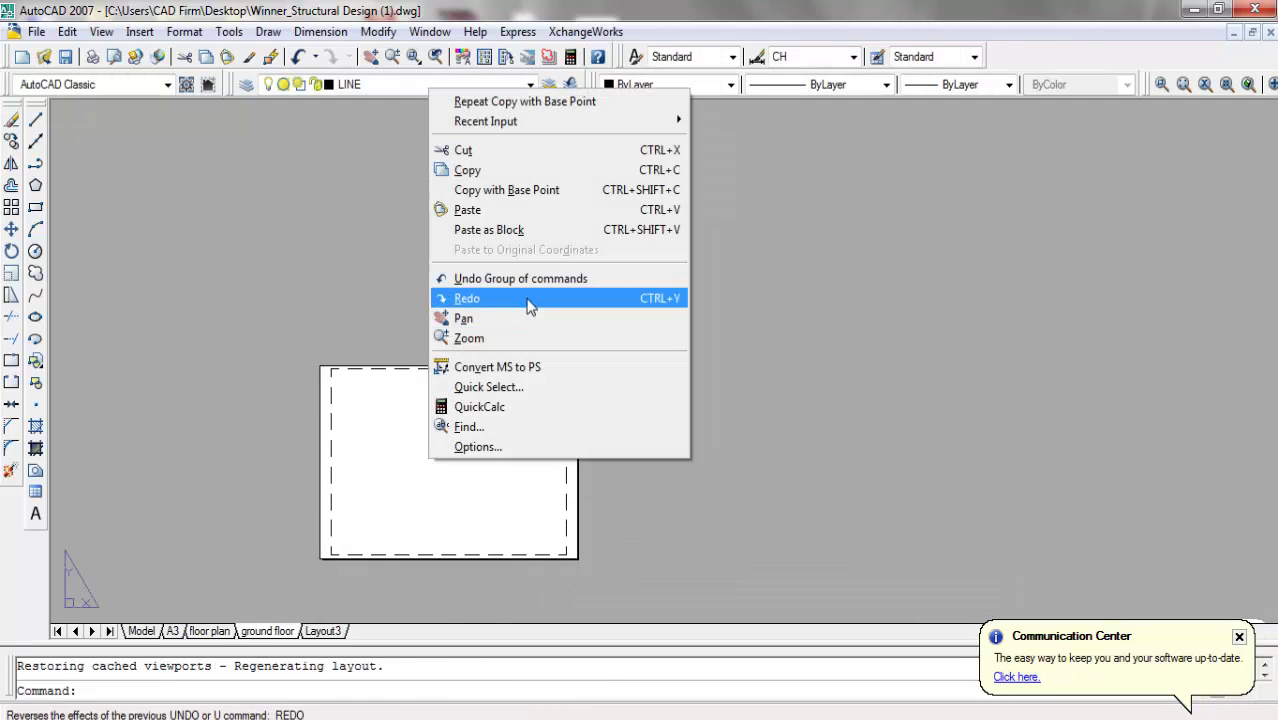
click(468, 211)
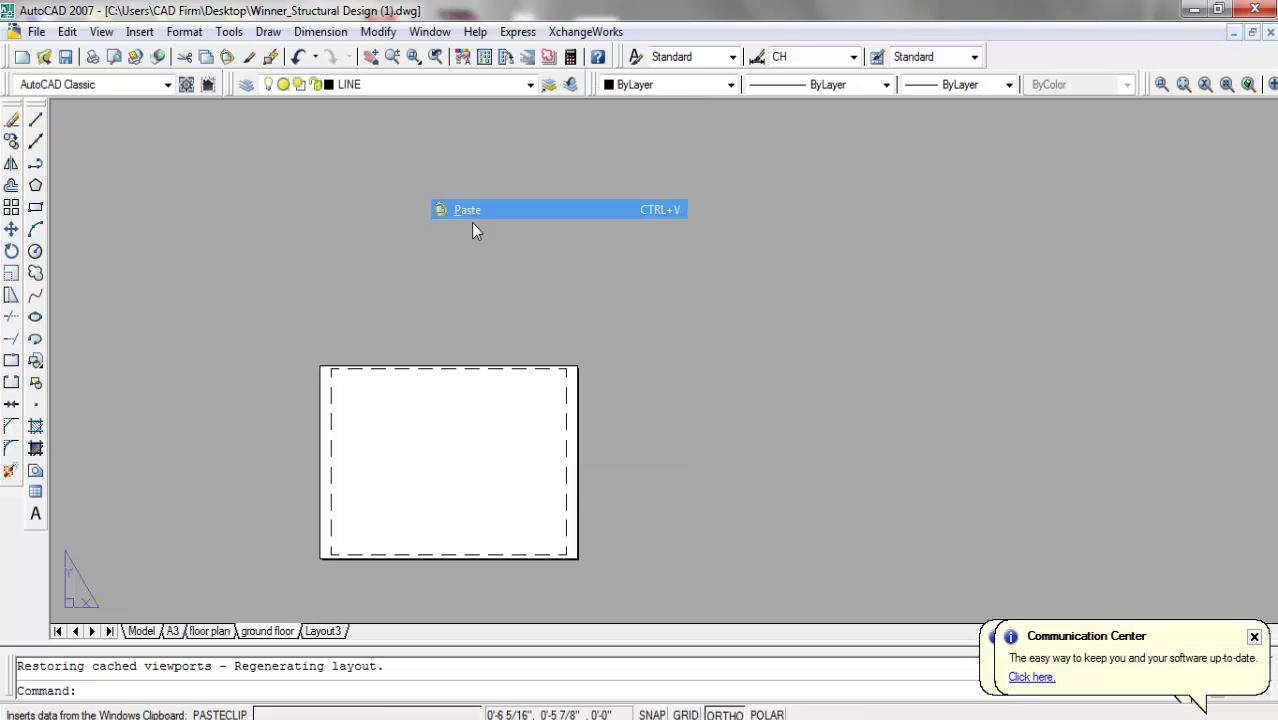
scroll(320, 570, up, 6)
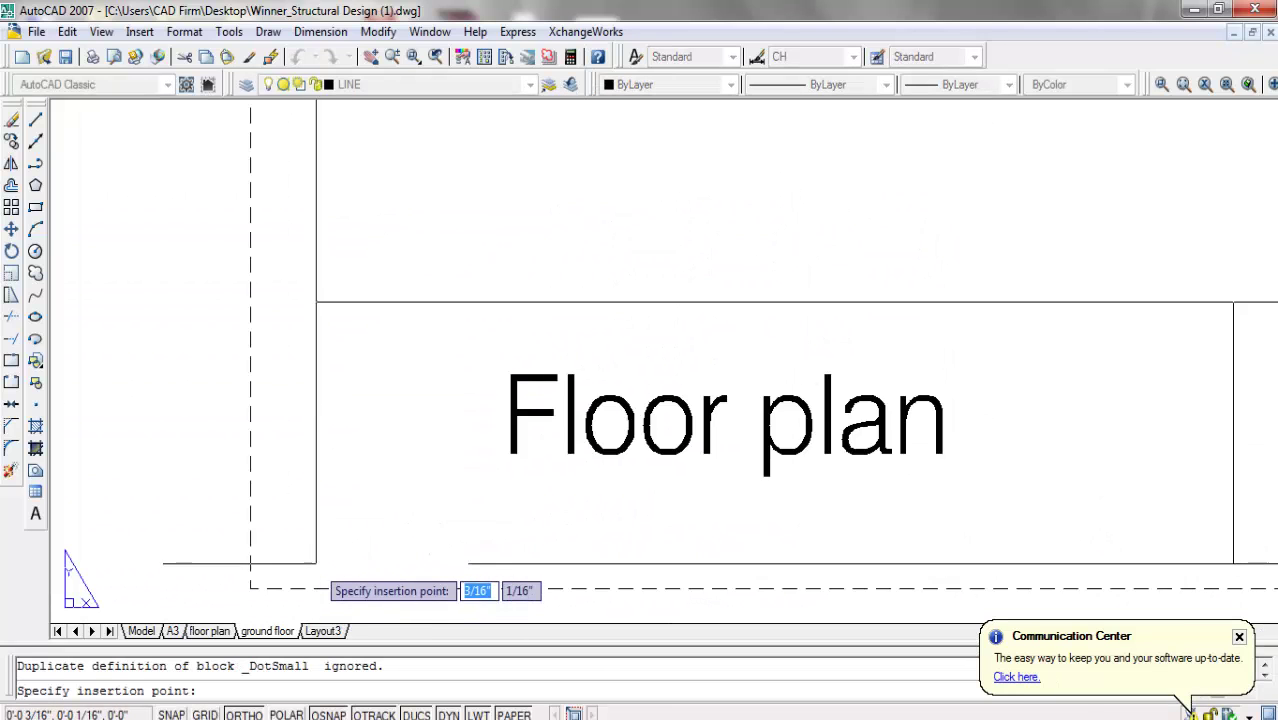
click(258, 585)
scroll(436, 525, down, 8)
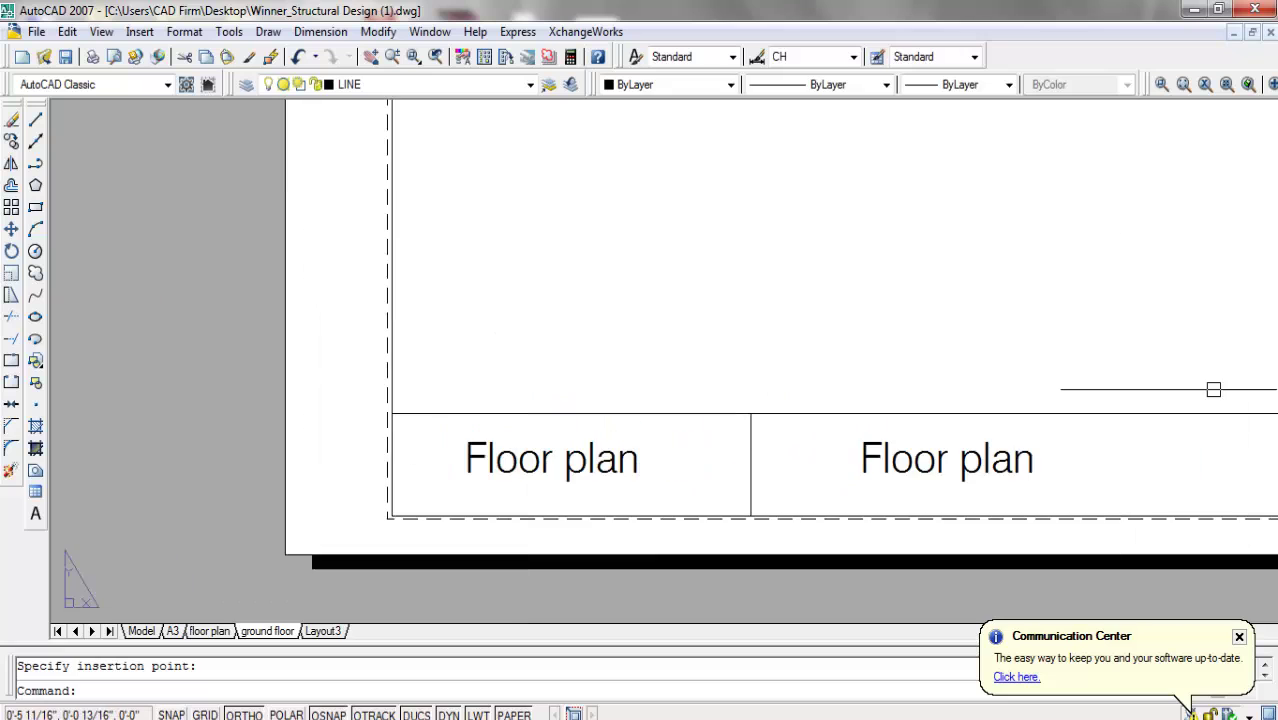
Change the leftmost title cell's label on the ground floor layout to "Ground floor plan".
scroll(628, 591, up, 8)
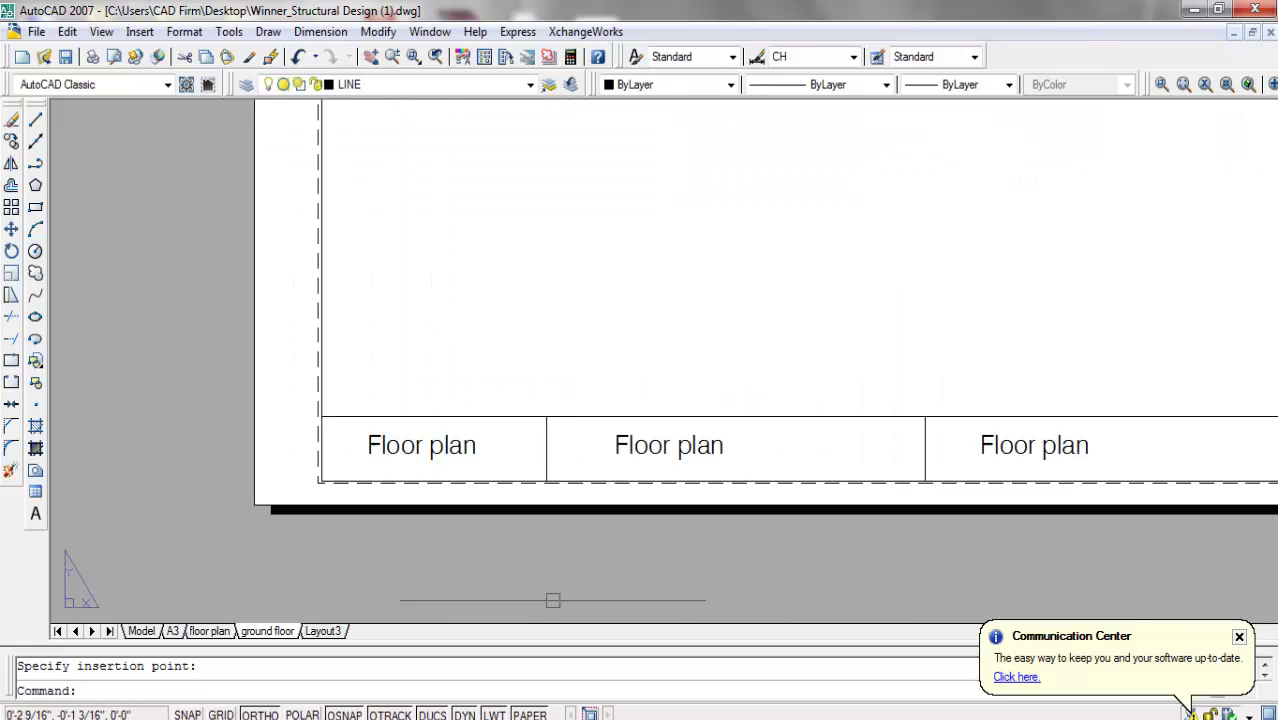
scroll(330, 590, down, 4)
scroll(307, 505, up, 6)
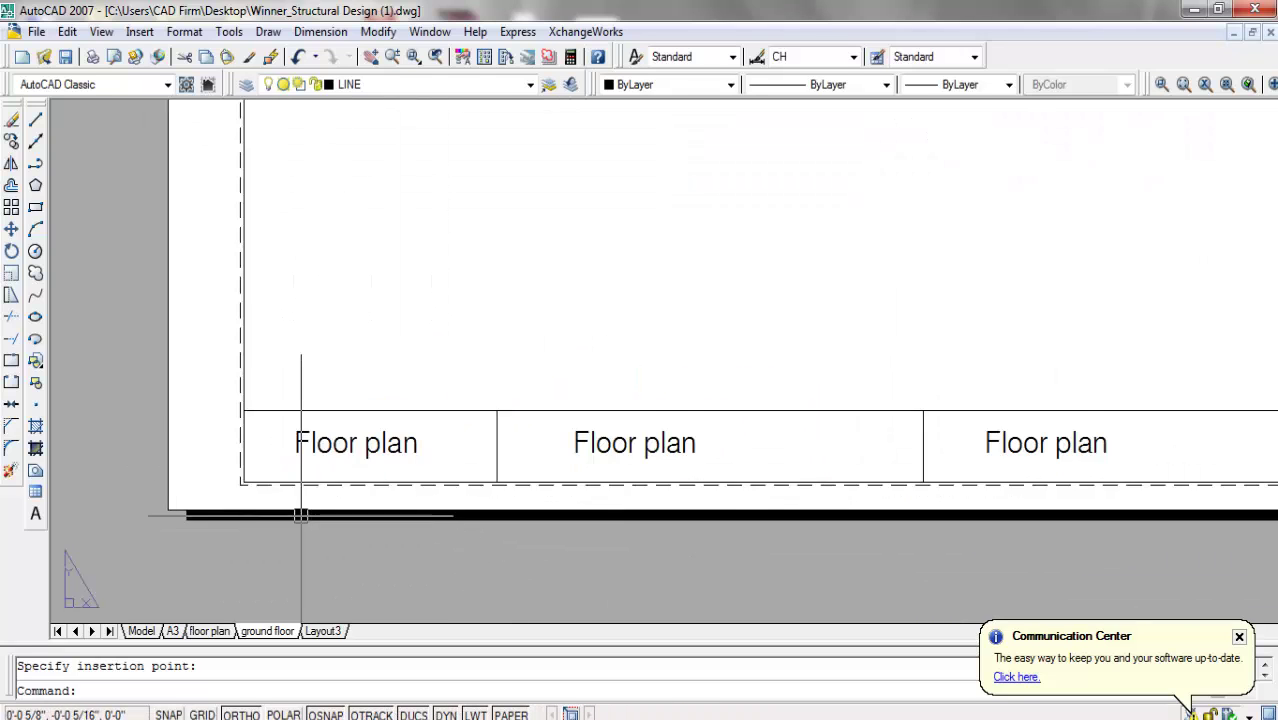
double_click(421, 368)
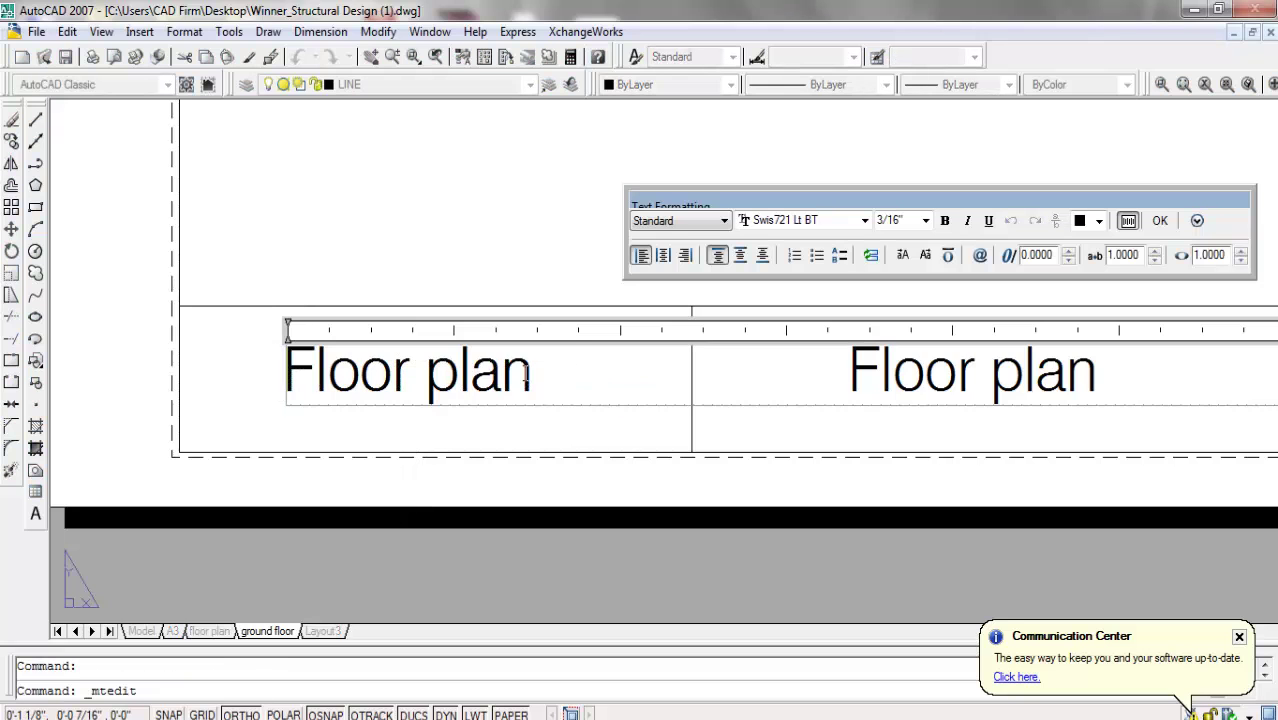
key(ctrl+a)
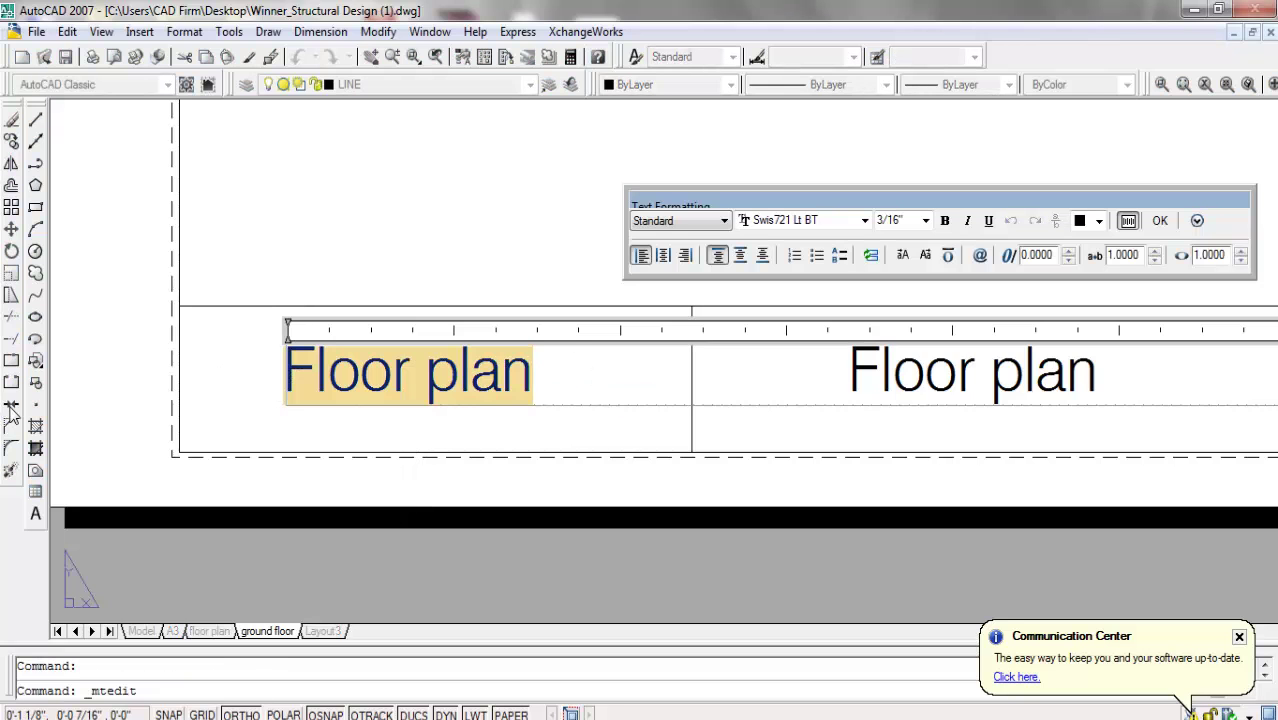
text(Ground f)
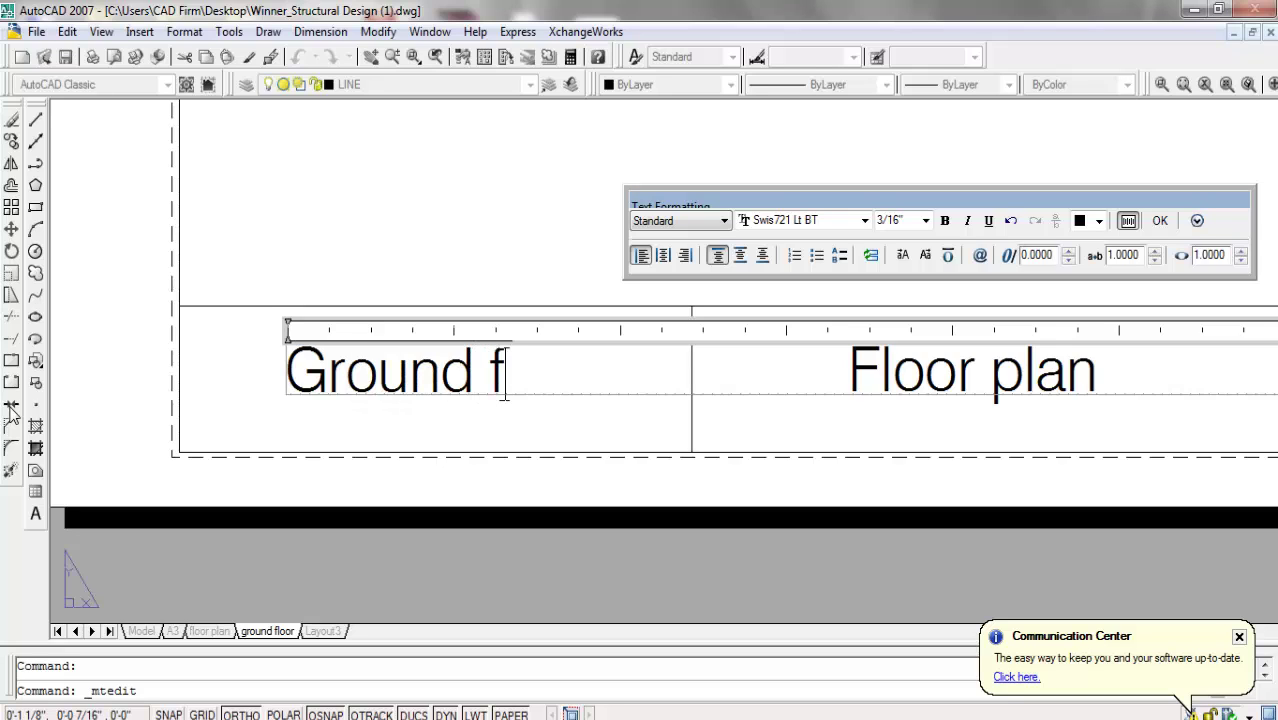
text(loor plan)
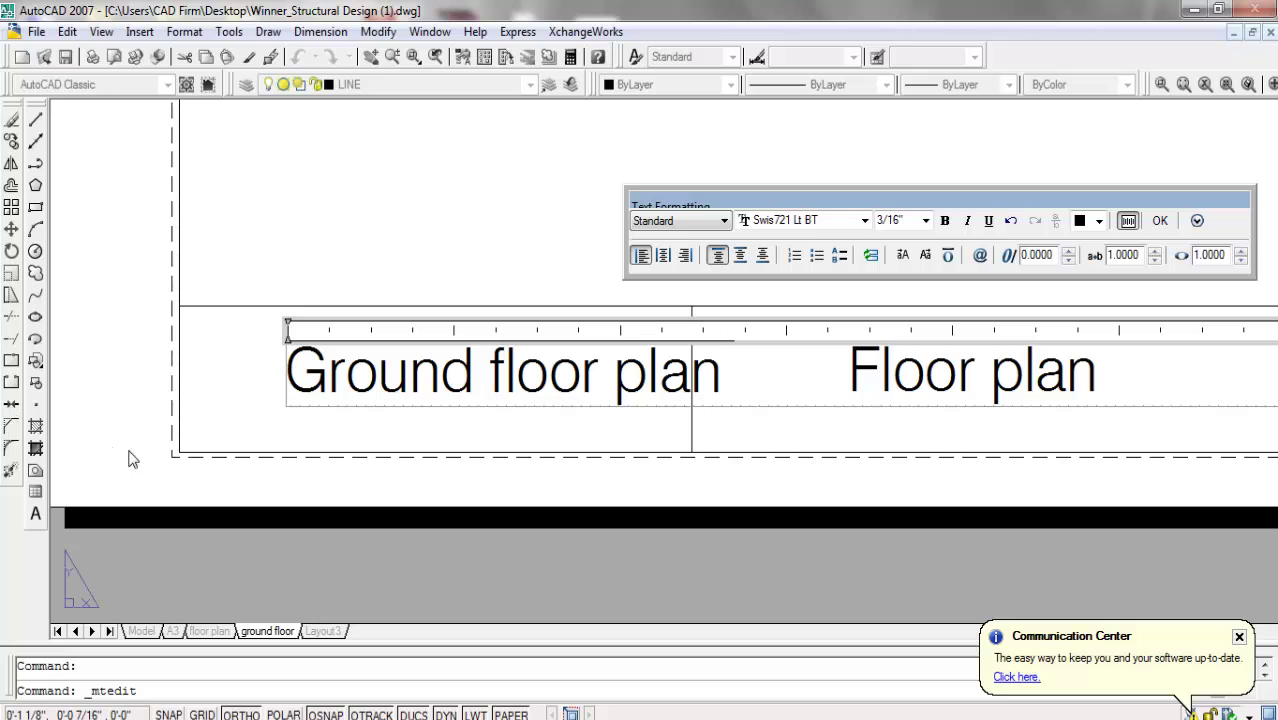
click(342, 442)
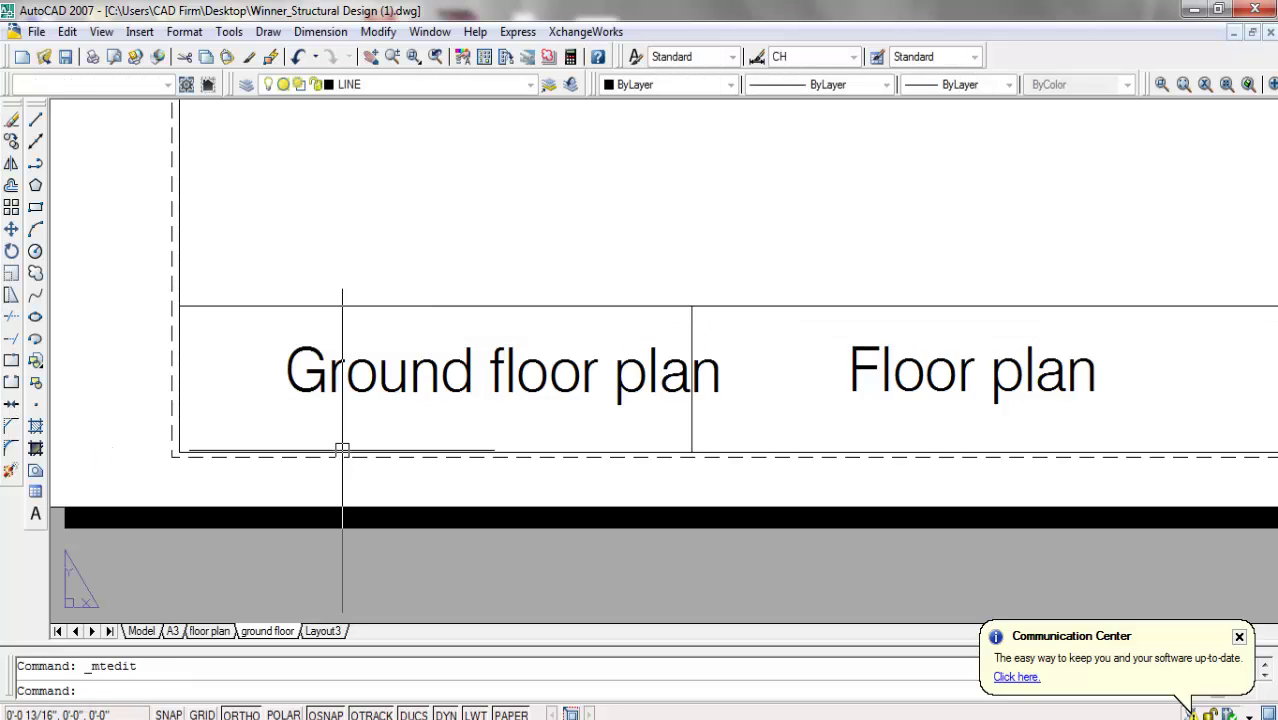
Move the "Ground floor plan" label left so that it fits inside the leftmost title cell.
click(428, 356)
click(12, 230)
click(548, 177)
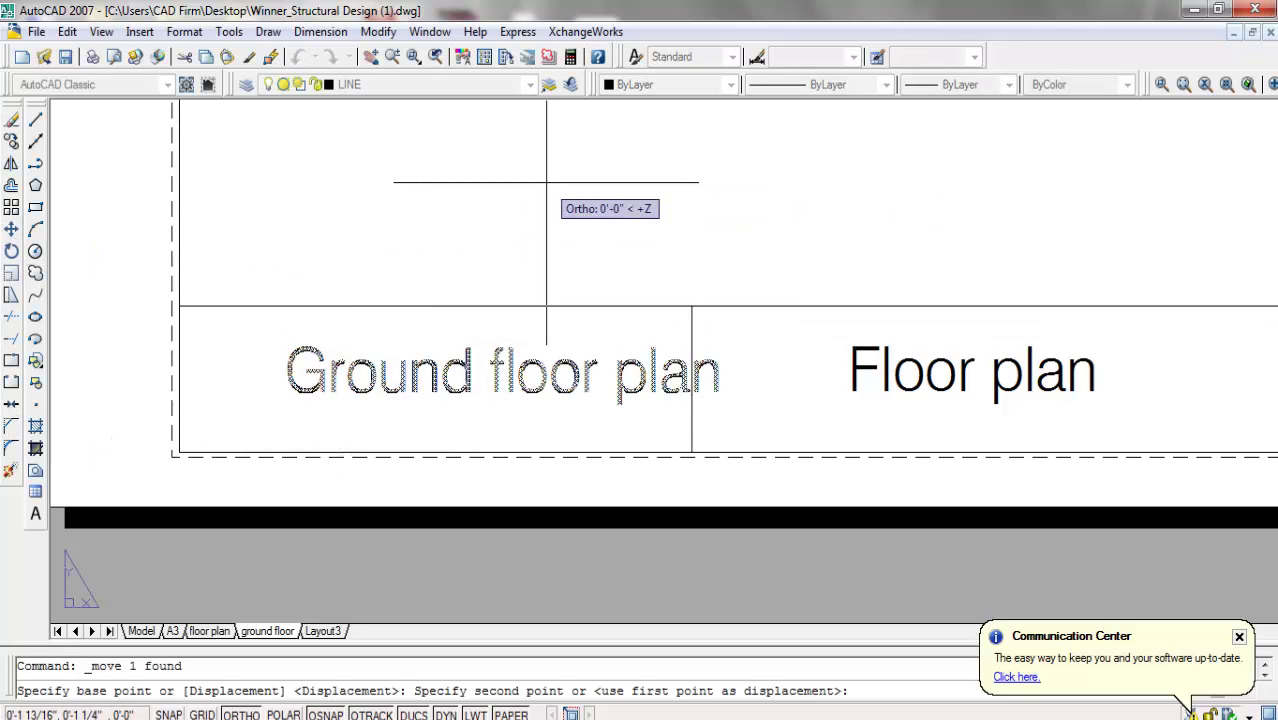
click(490, 180)
Create a single viewport on the ground floor layout, filling the border area above the title strip.
scroll(404, 381, down, 4)
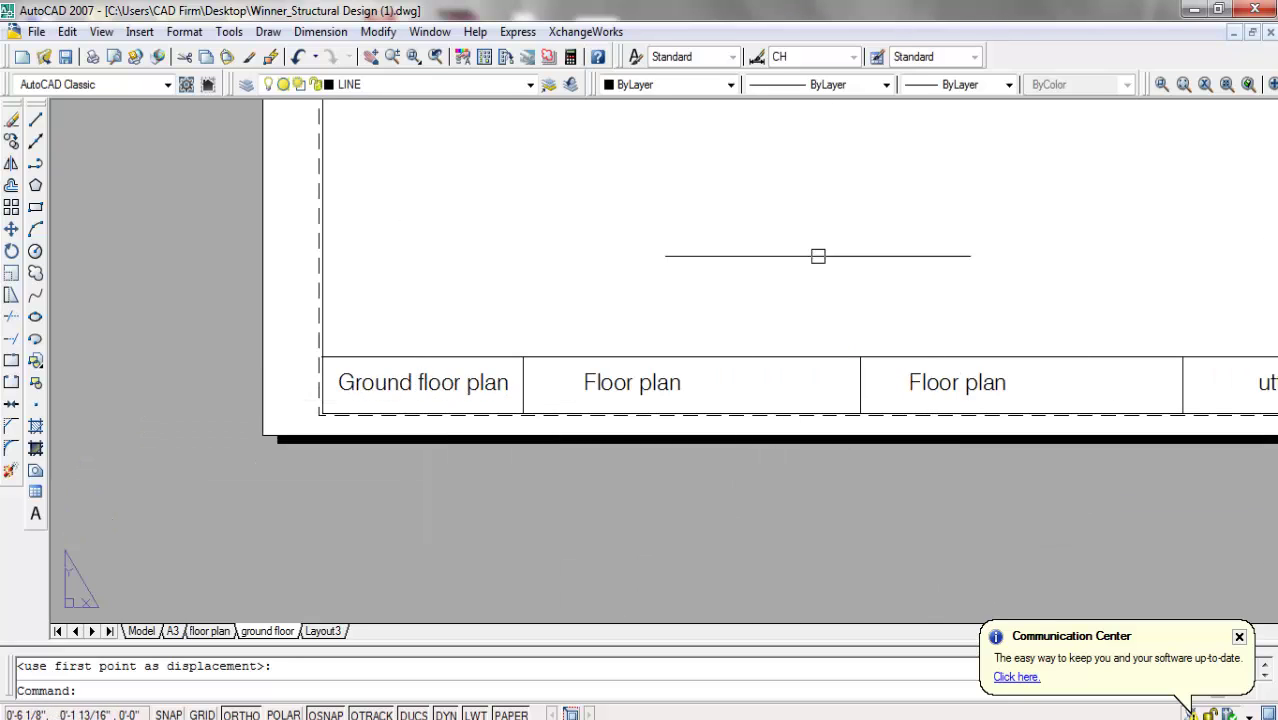
scroll(503, 398, down, 2)
scroll(422, 567, down, 4)
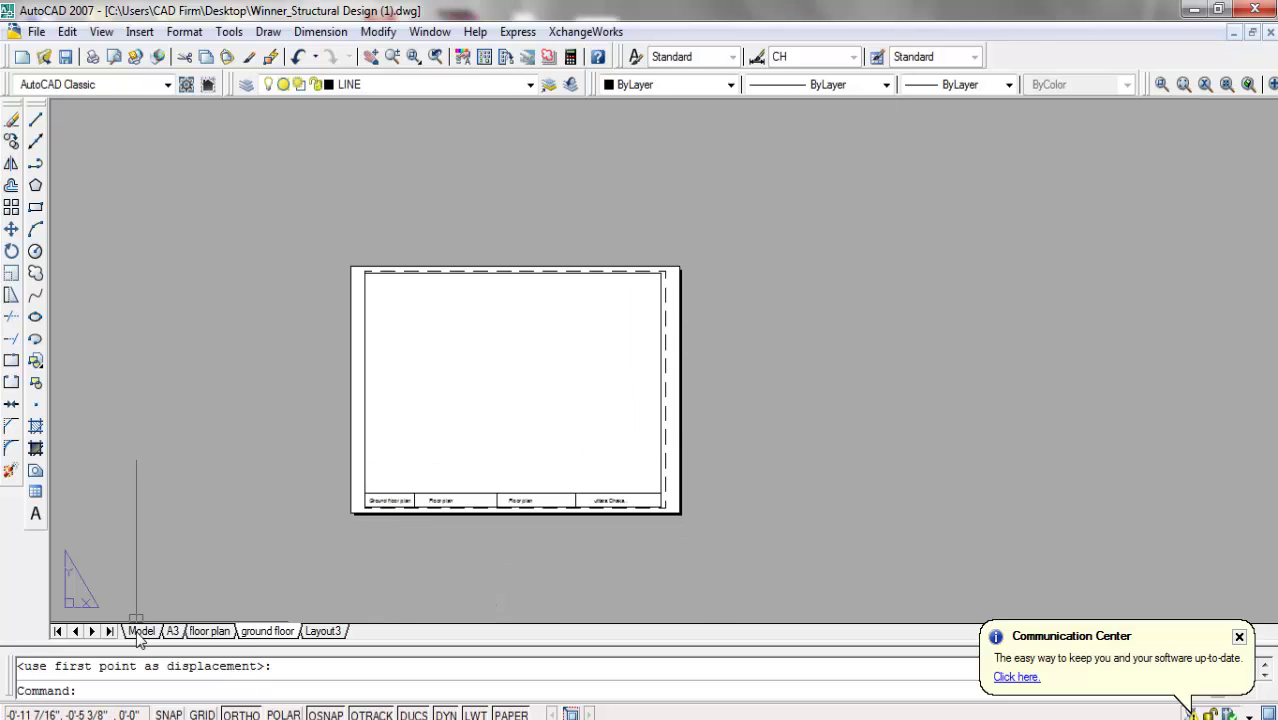
scroll(519, 460, up, 3)
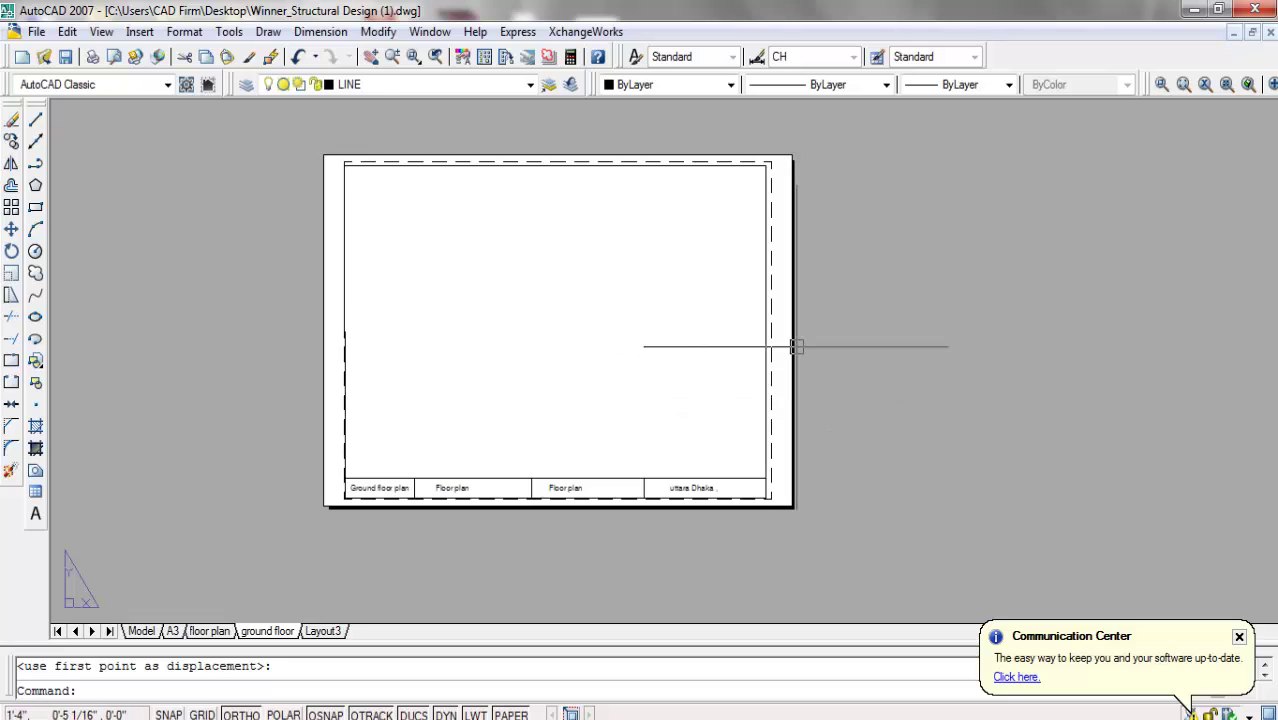
scroll(340, 385, up, 3)
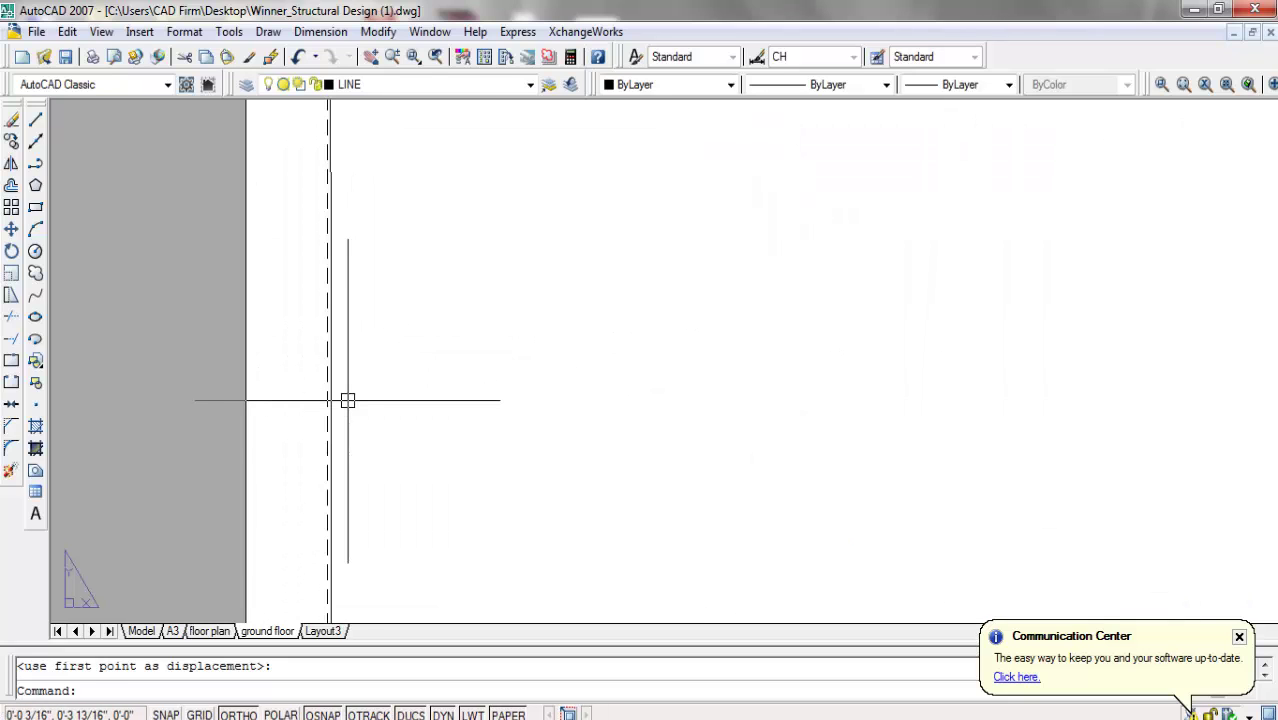
scroll(345, 397, down, 5)
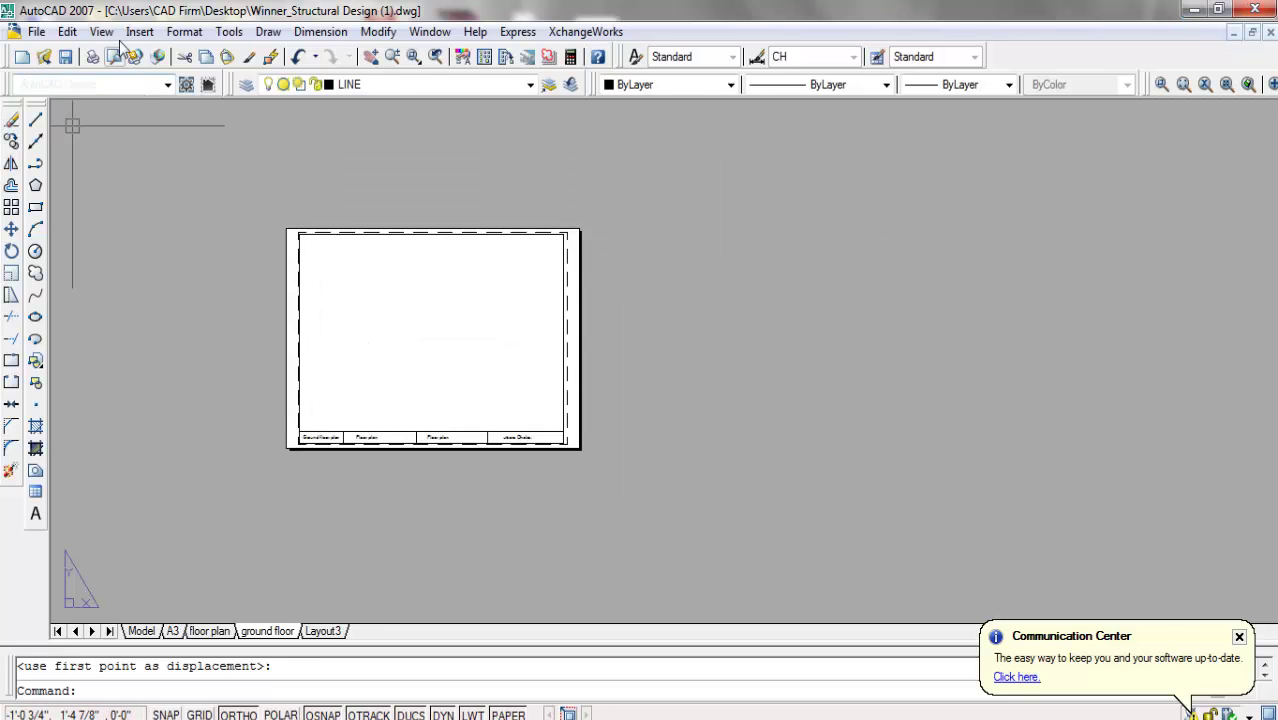
double_click(497, 308)
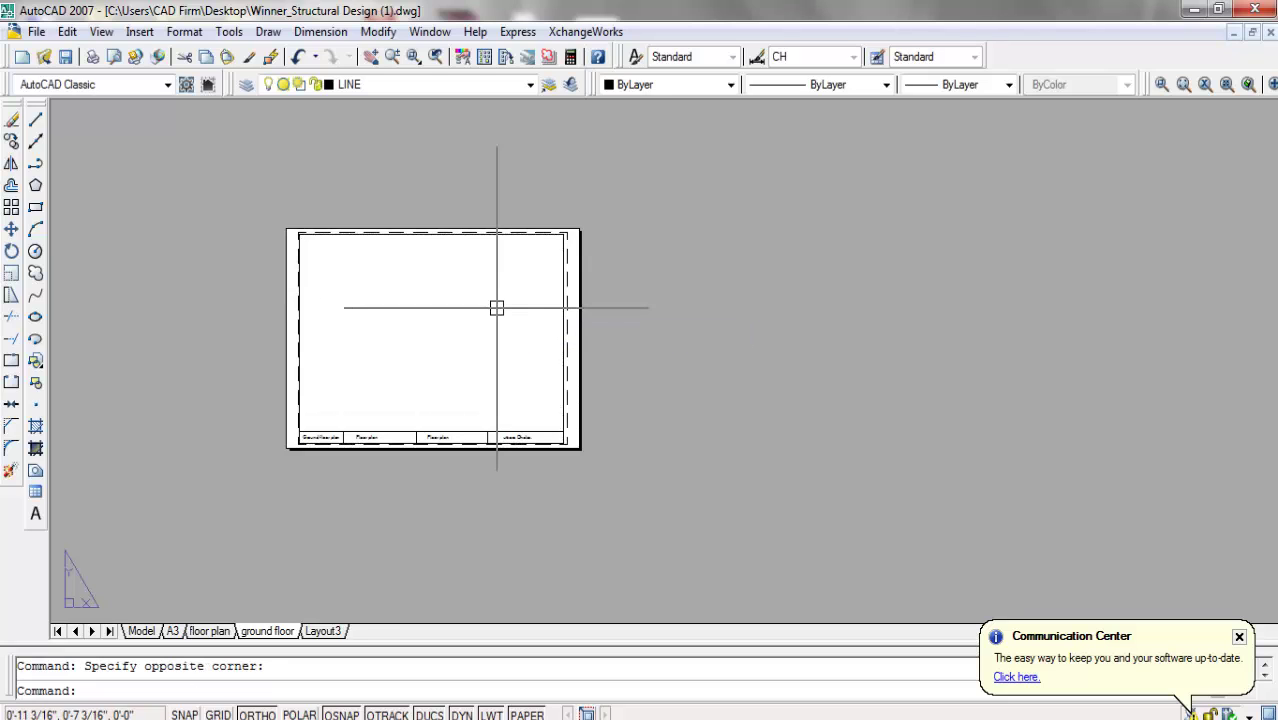
click(103, 32)
mouse_move(147, 282)
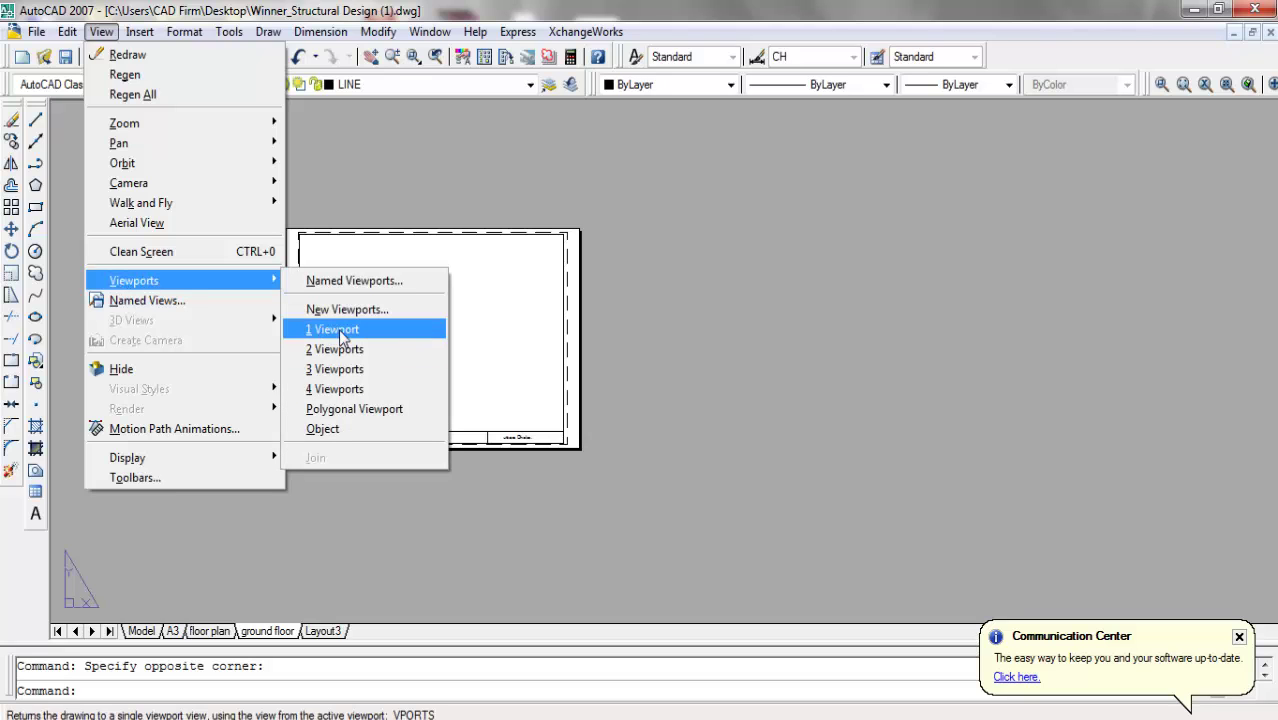
click(335, 329)
scroll(290, 232, up, 4)
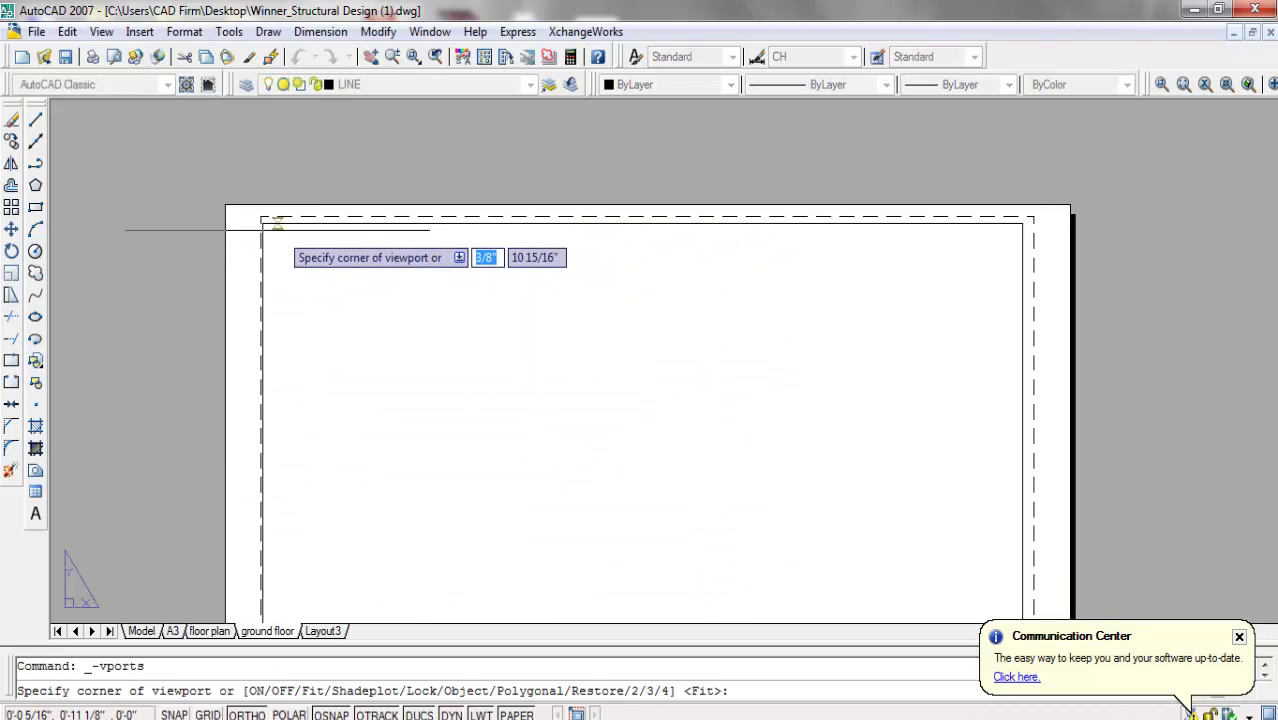
scroll(262, 222, down, 2)
click(305, 216)
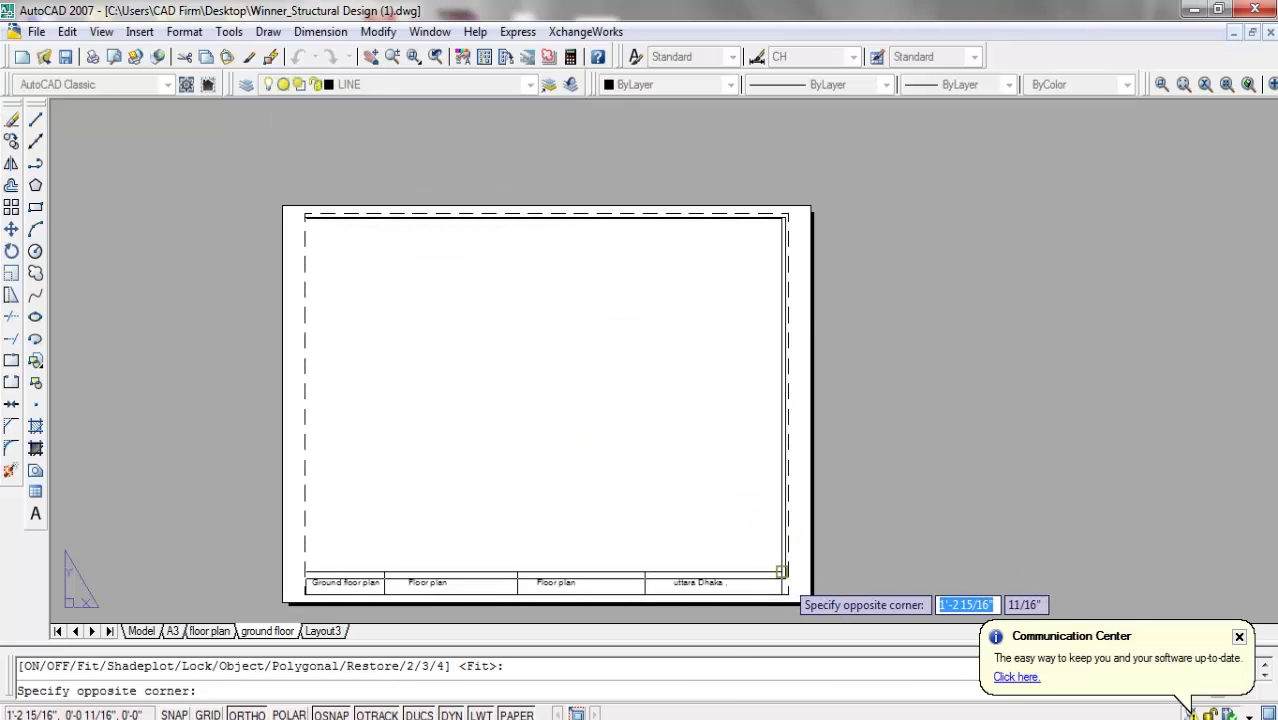
click(781, 572)
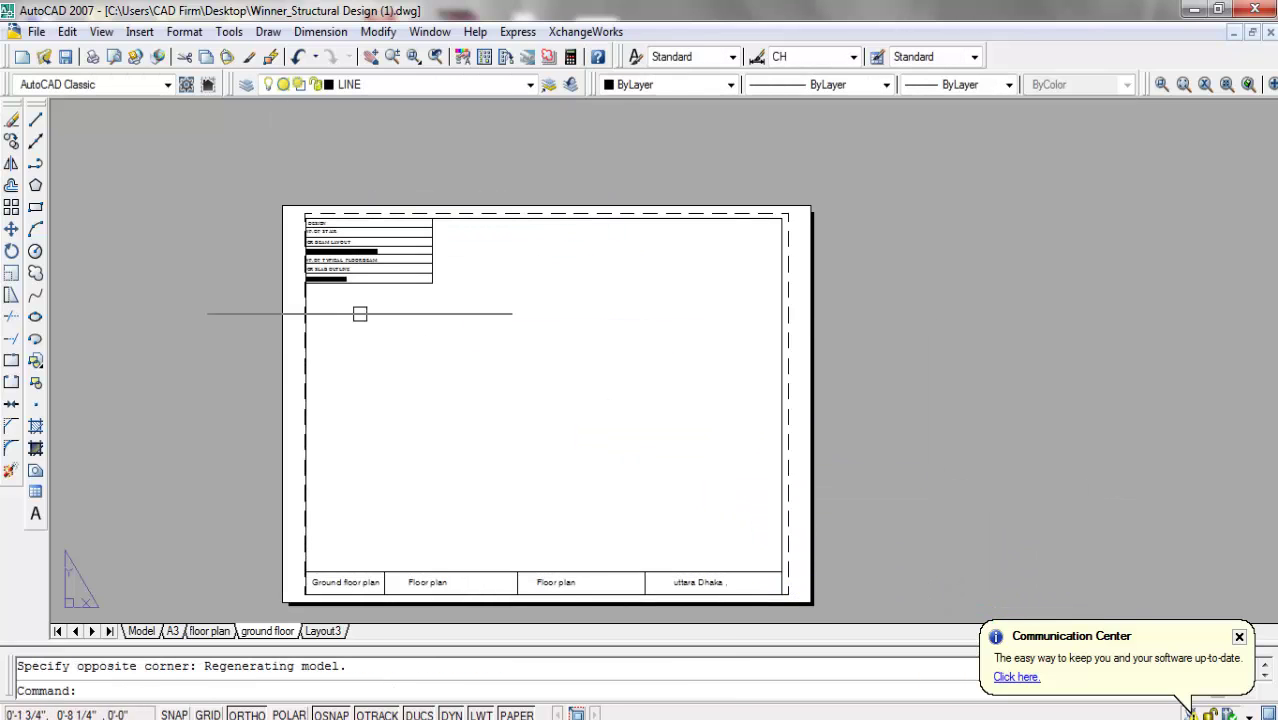
Activate the new viewport's model space and bring the furnished floor plan with the wide road into view inside it.
double_click(644, 329)
click(644, 329)
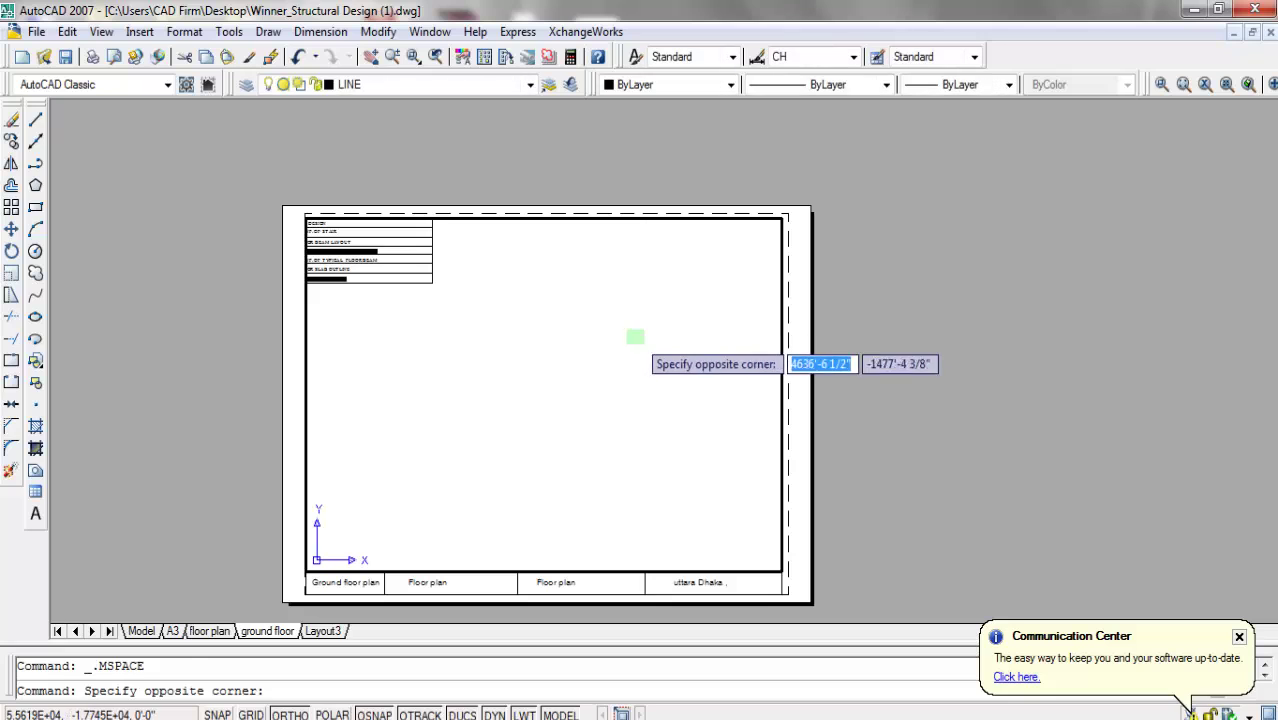
click(607, 348)
scroll(608, 349, down, 6)
scroll(630, 404, down, 5)
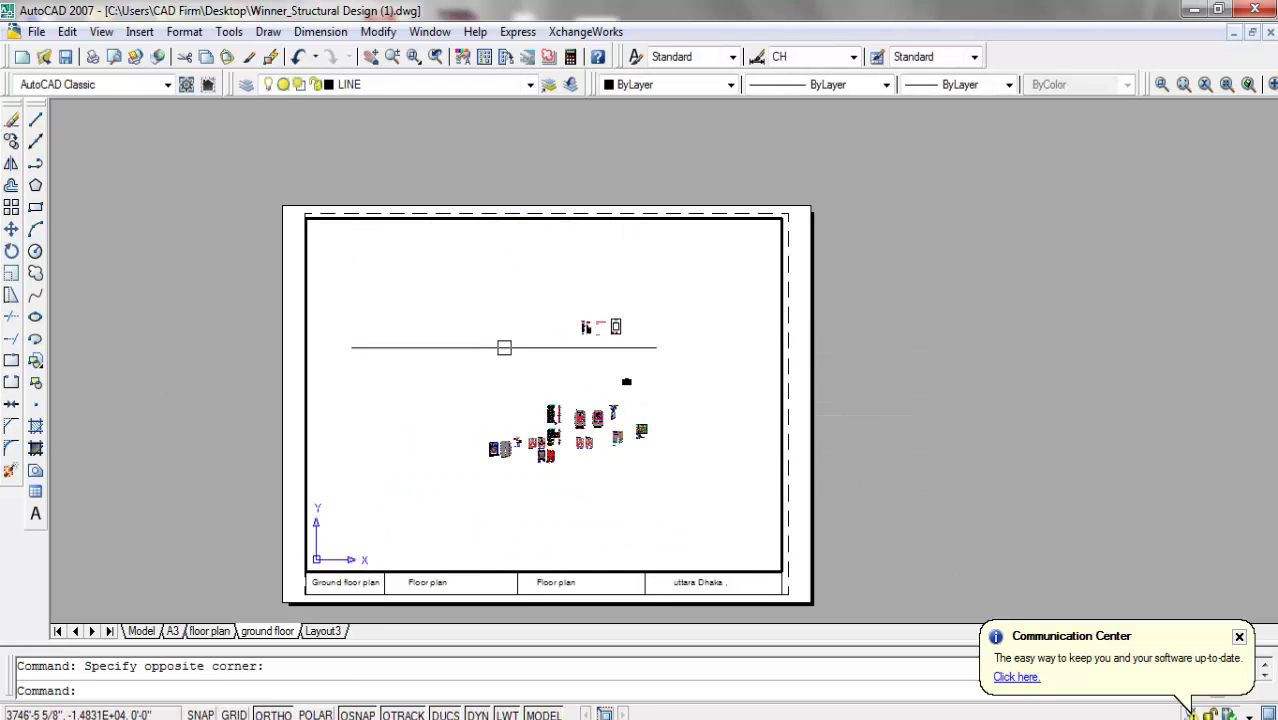
scroll(639, 424, up, 8)
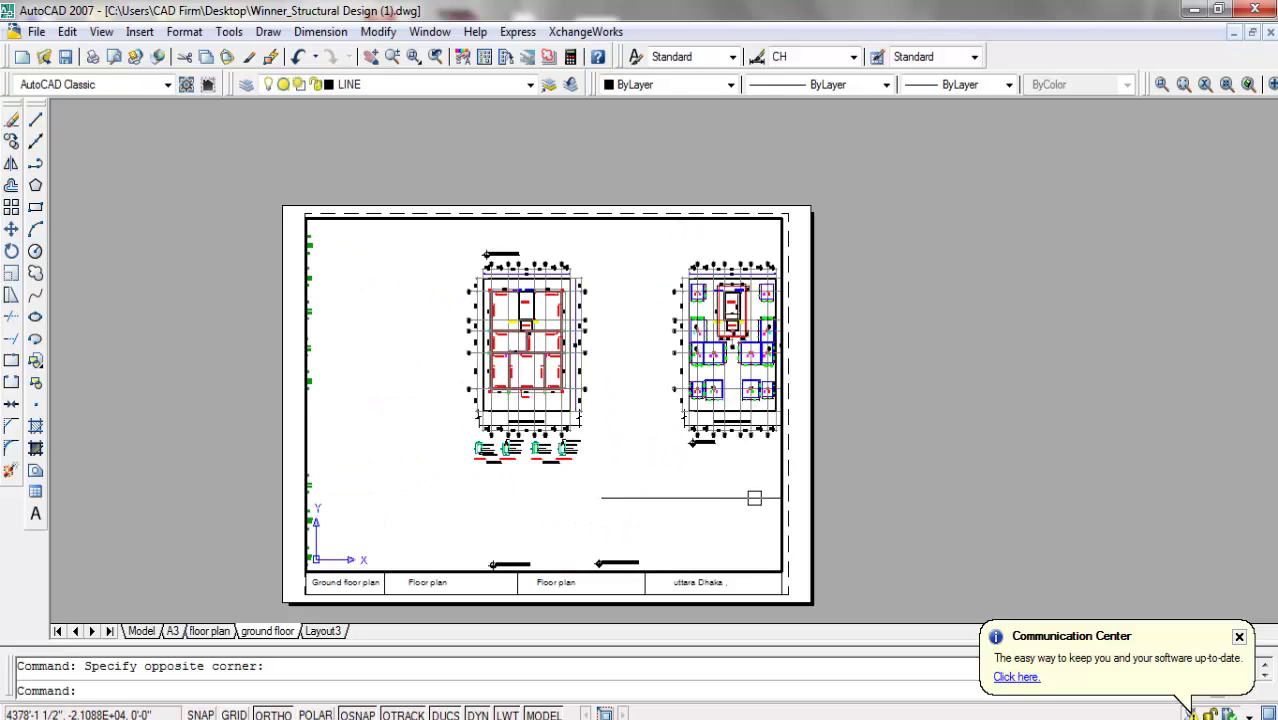
scroll(596, 379, up, 4)
scroll(735, 398, down, 7)
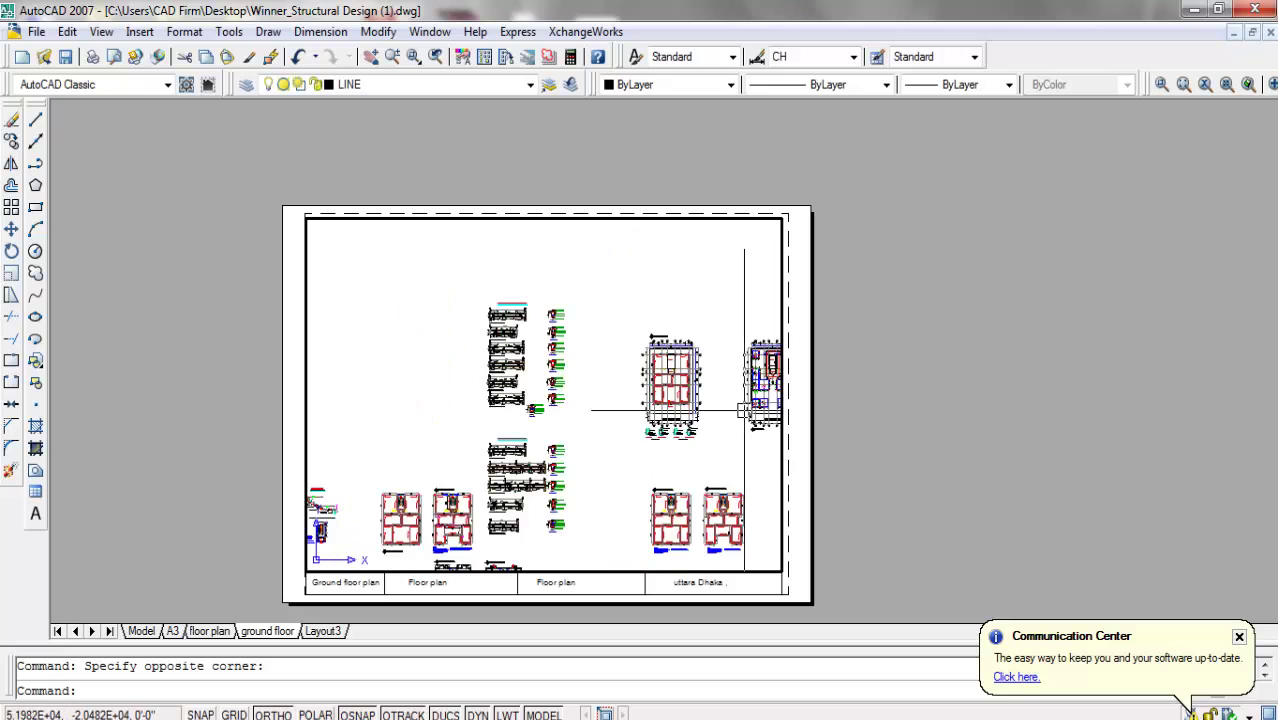
scroll(374, 382, up, 4)
scroll(485, 354, up, 2)
scroll(488, 358, down, 2)
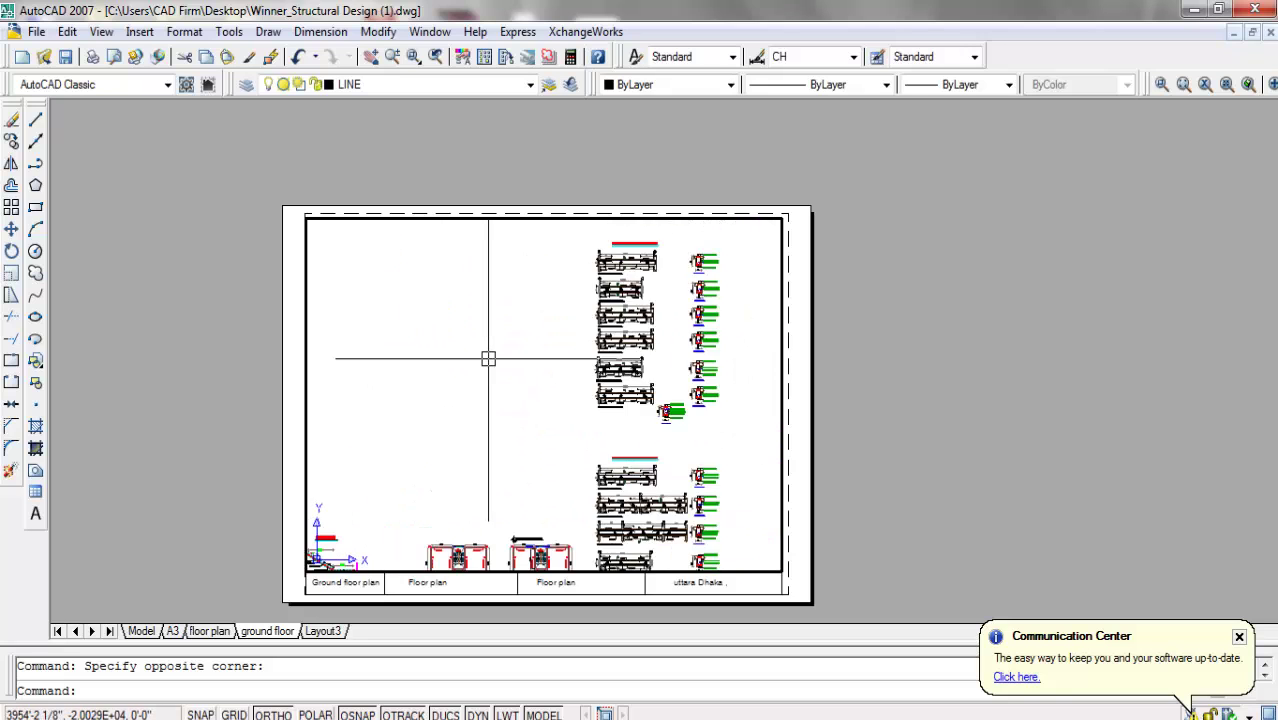
scroll(489, 358, down, 5)
scroll(560, 514, up, 3)
scroll(692, 425, down, 7)
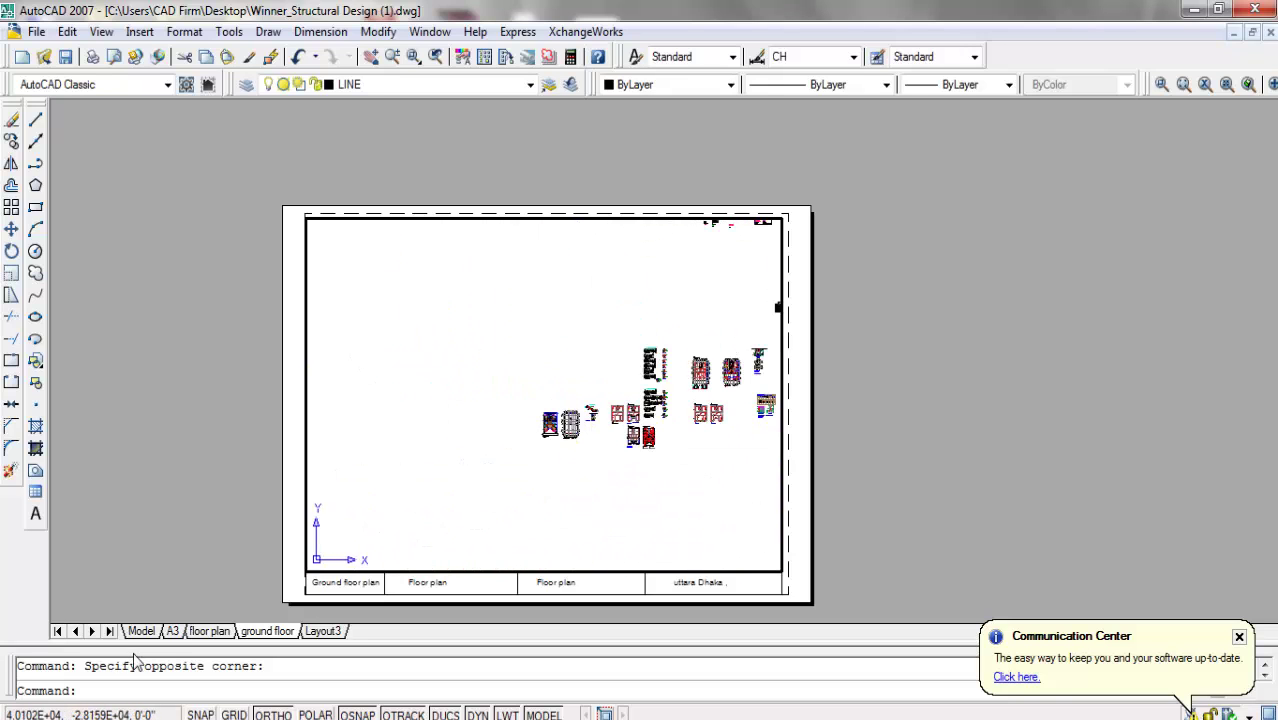
scroll(451, 400, up, 6)
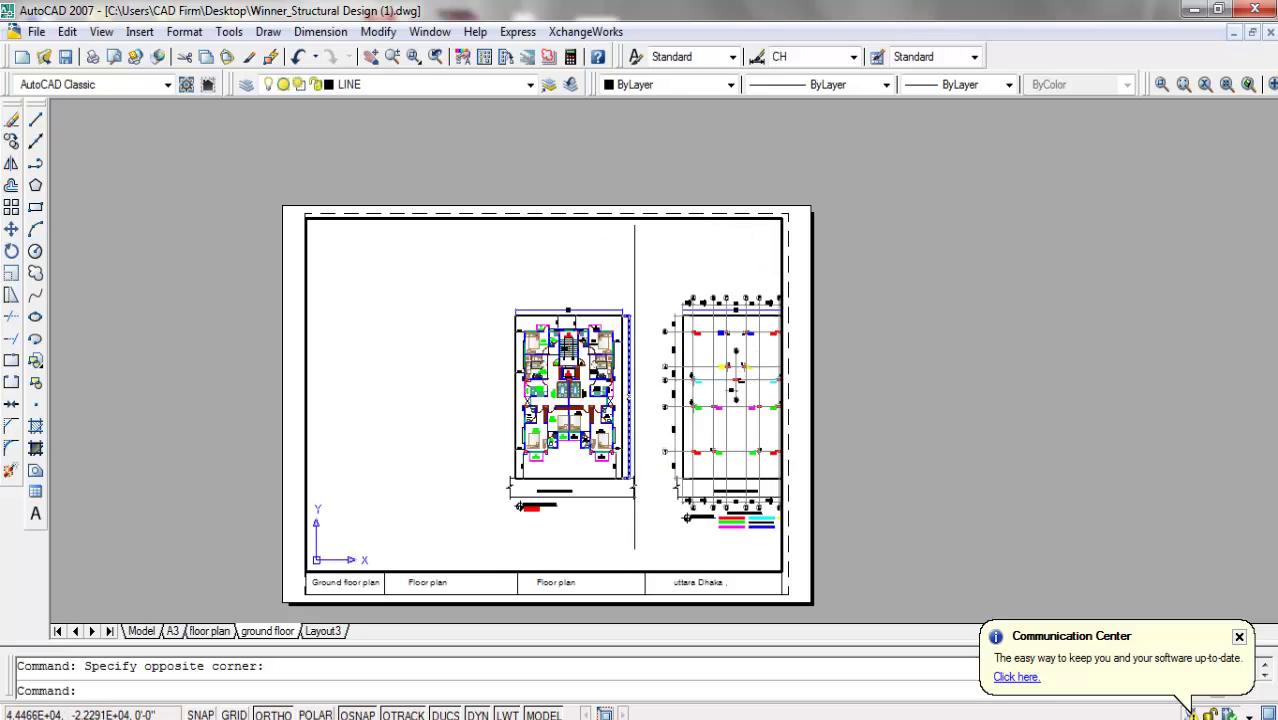
scroll(548, 390, down, 4)
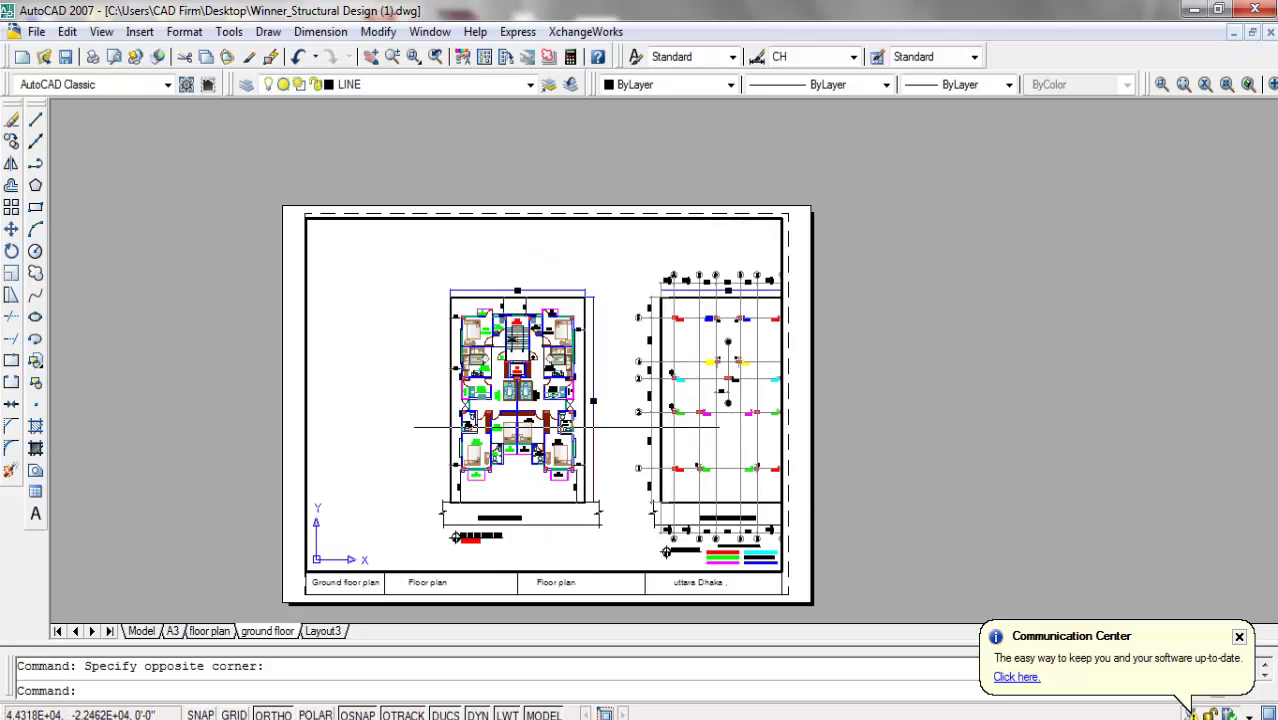
scroll(568, 427, up, 3)
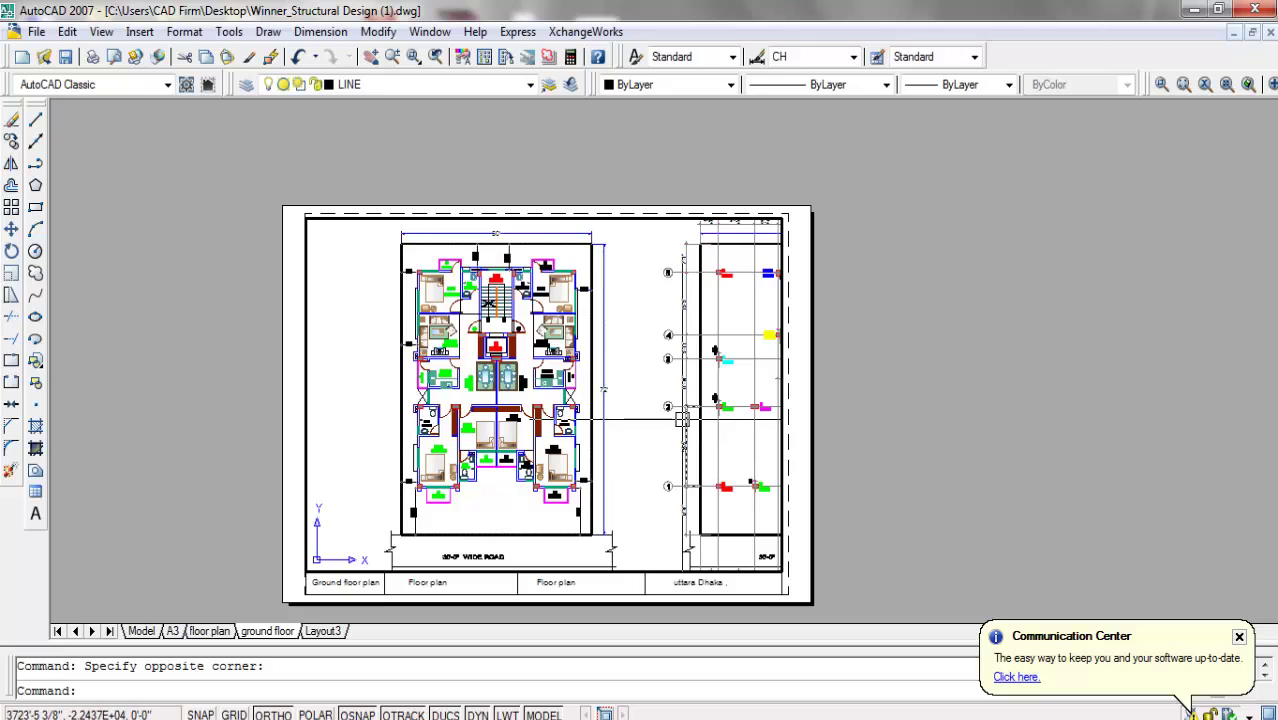
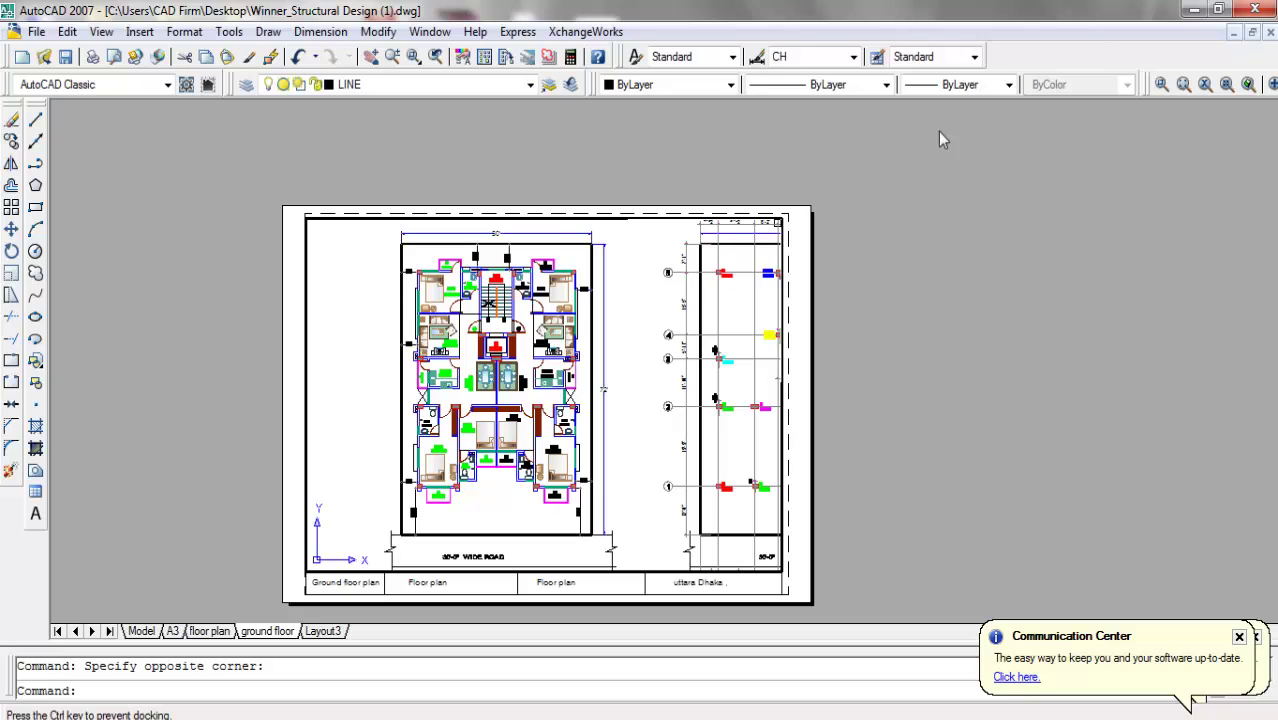
Close the docked Zoom toolbar and display it again as a floating toolbar.
drag(1162, 84, 1150, 92)
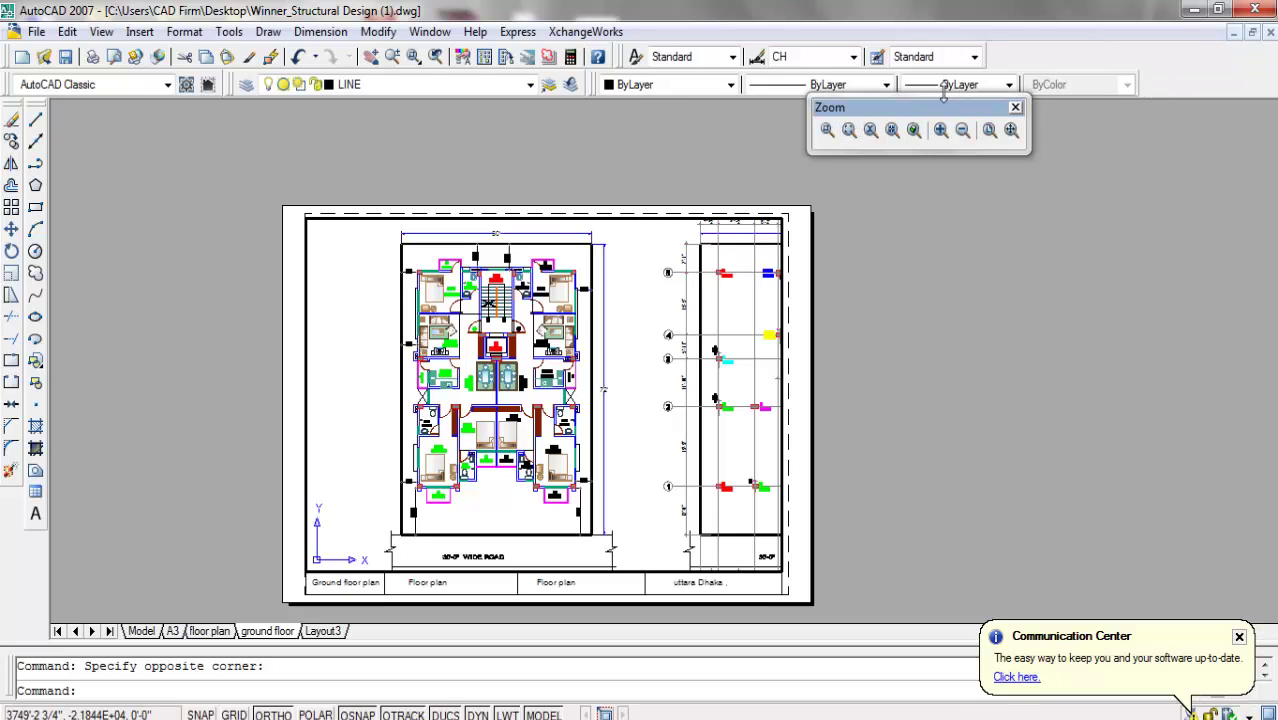
click(1015, 107)
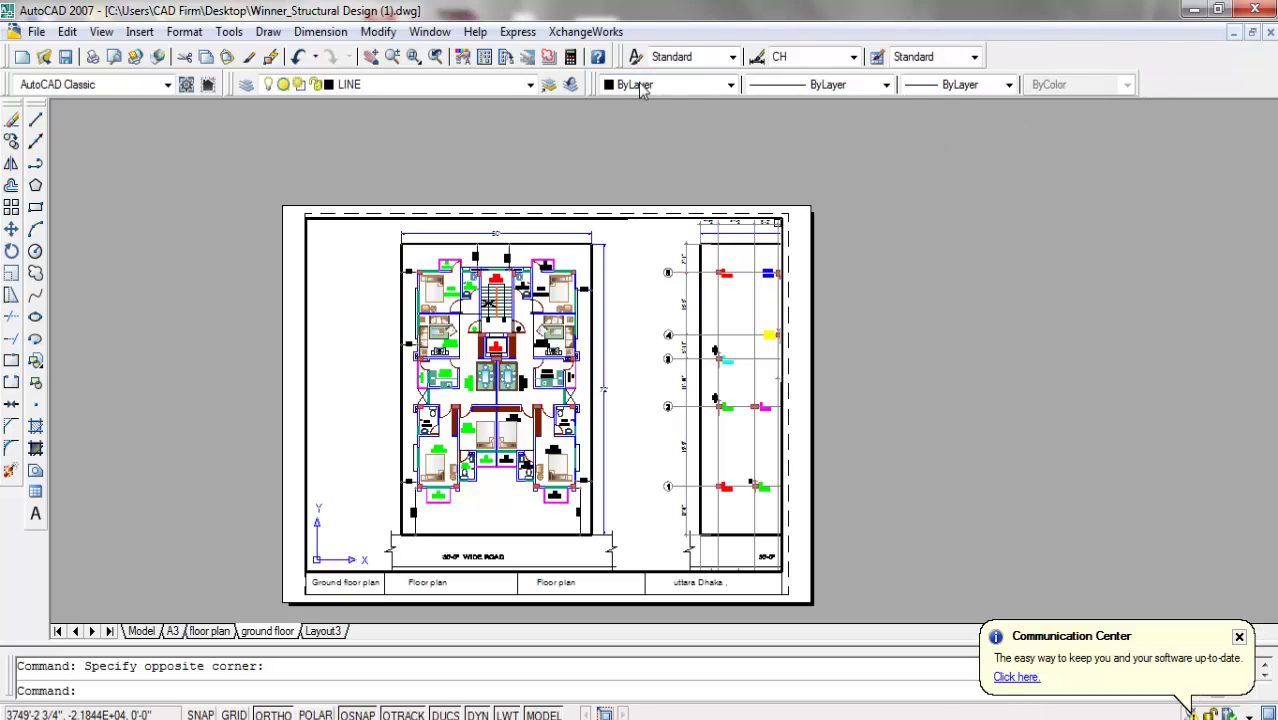
right_click(587, 63)
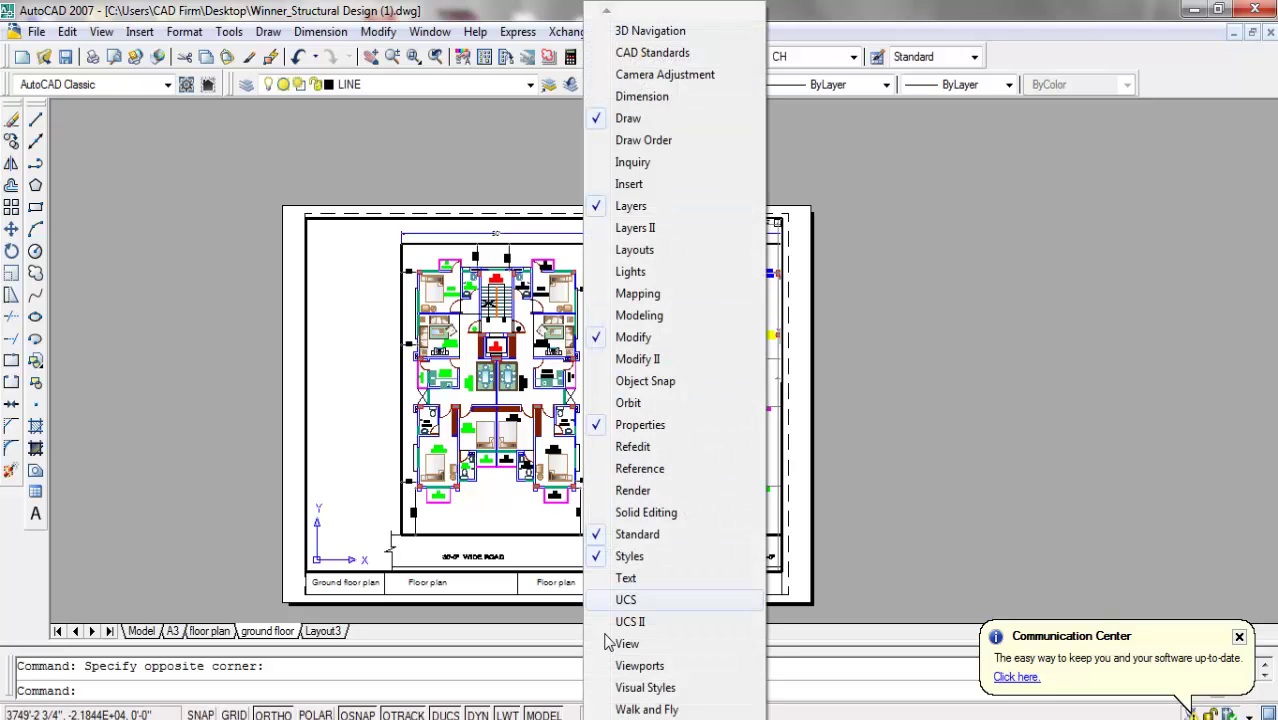
mouse_move(627, 718)
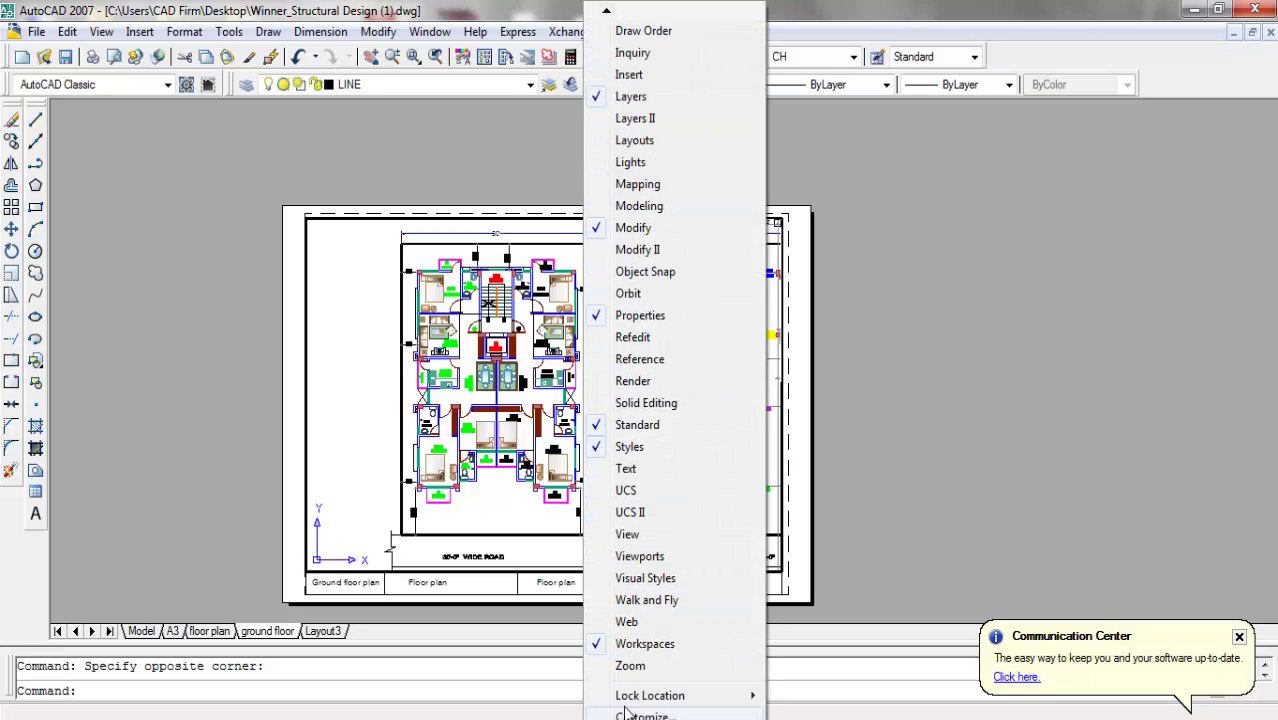
click(630, 665)
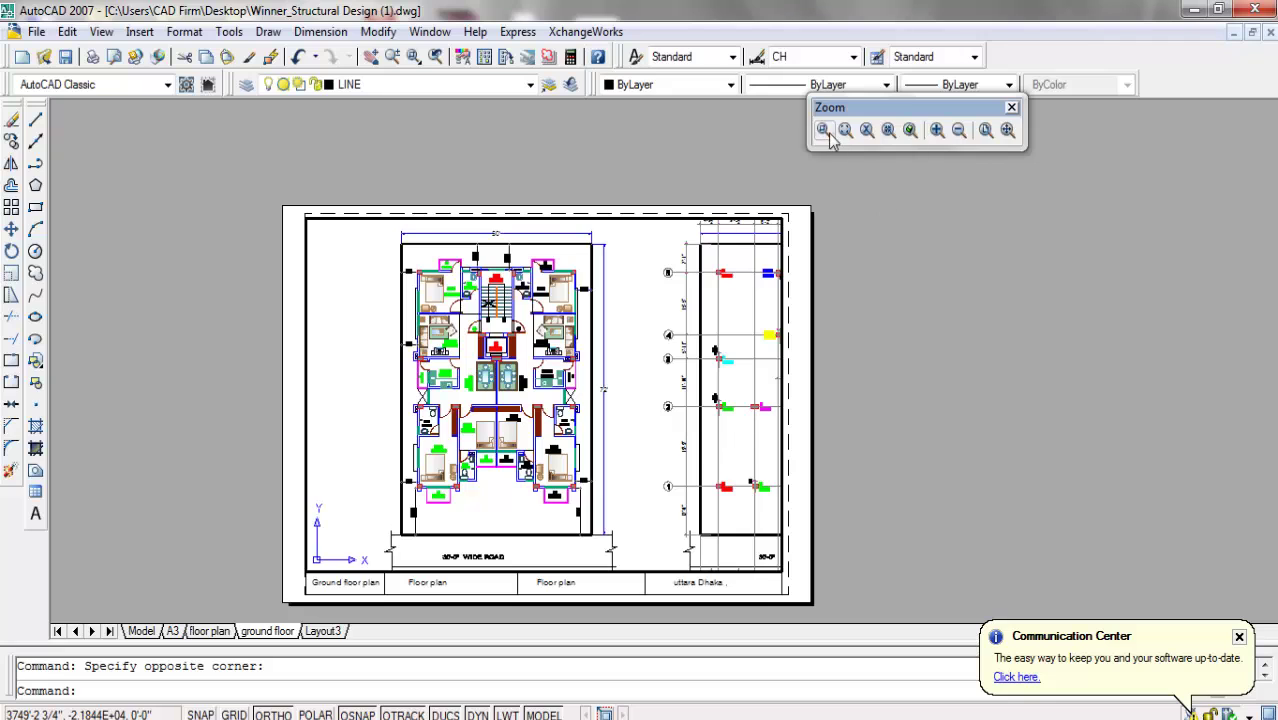
Fit the furnished floor plan in the viewport with a zoom window around its outline, and return to paper space.
click(824, 131)
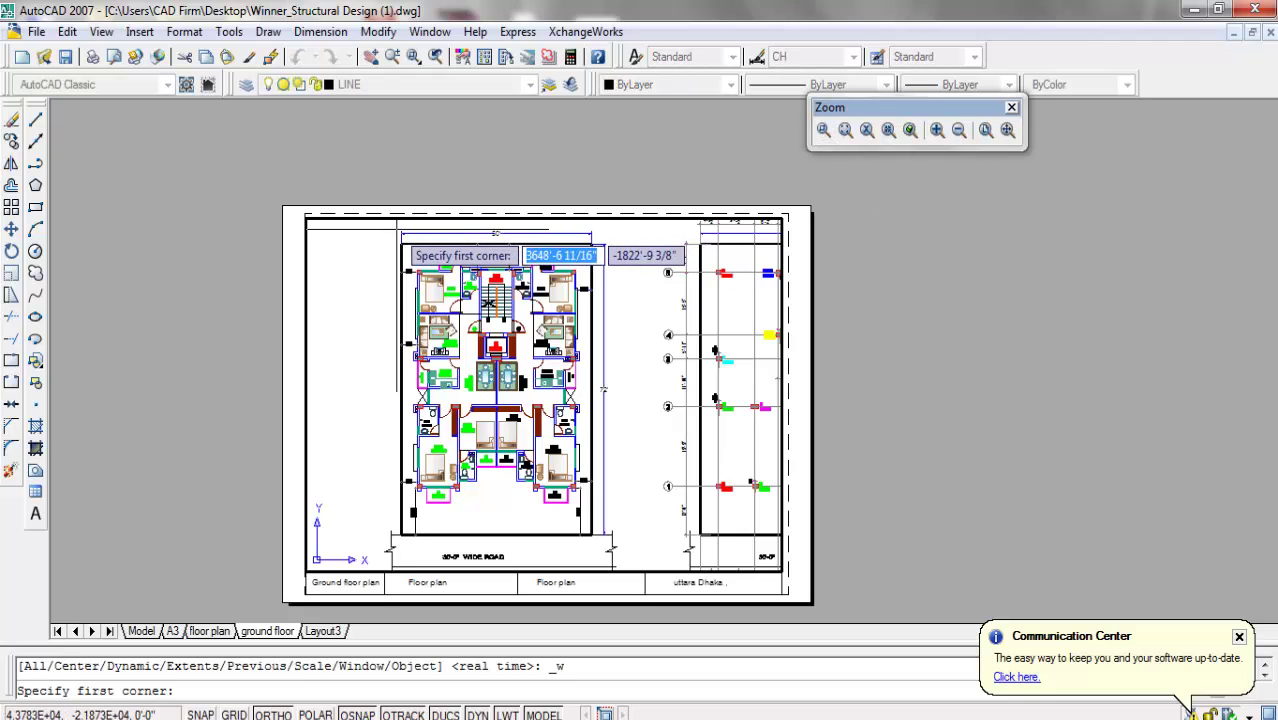
click(390, 228)
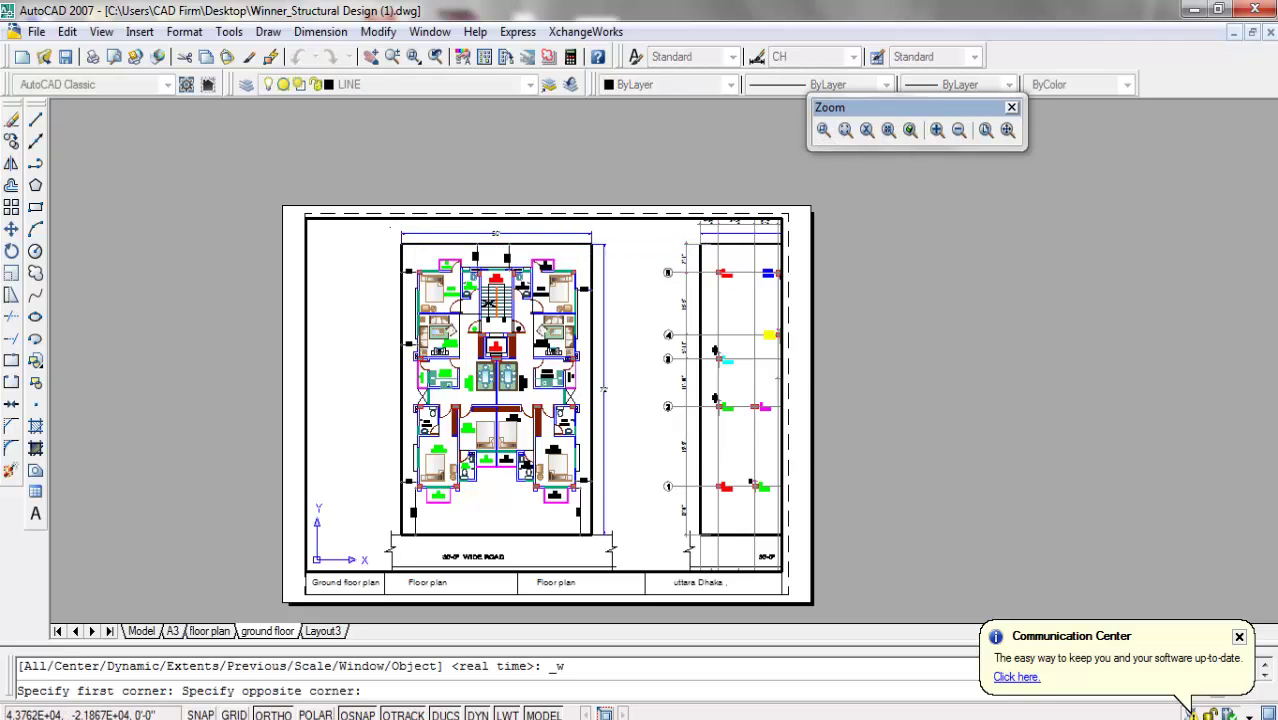
click(618, 542)
double_click(1036, 388)
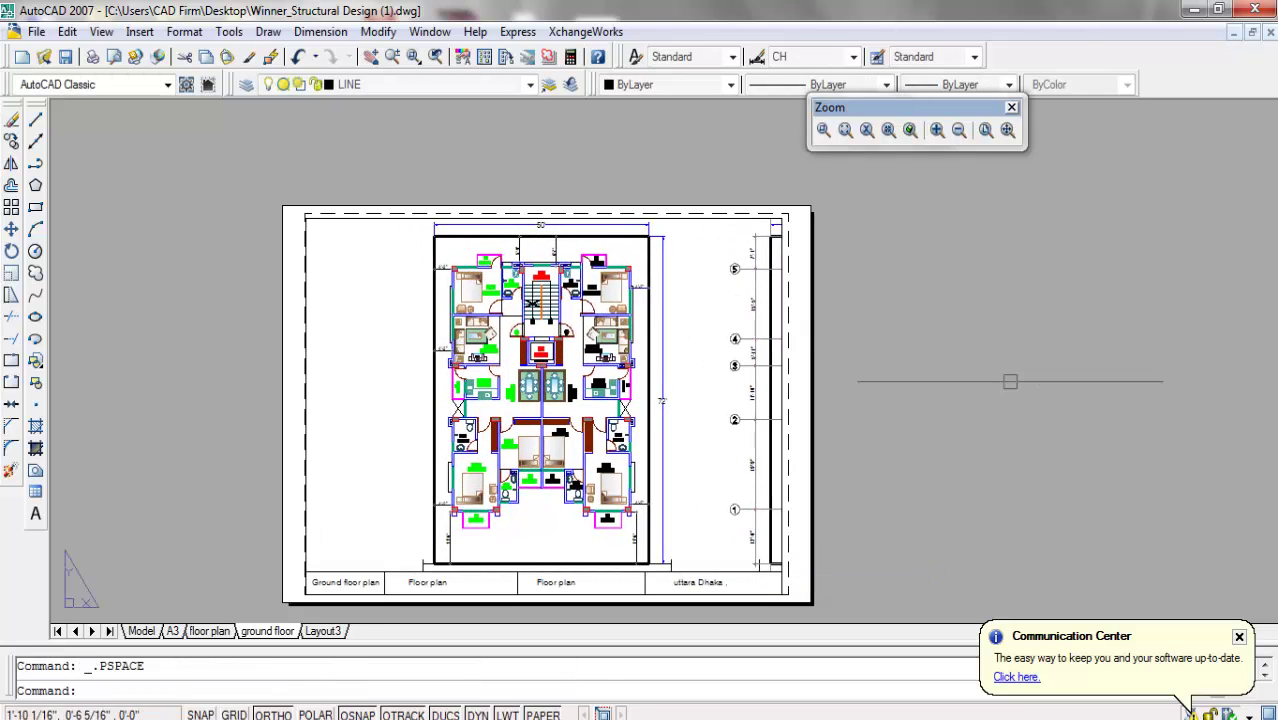
Activate the ground floor viewport, pan the furnished plan and its wide road into the sheet's right half, and return to paper space.
double_click(700, 378)
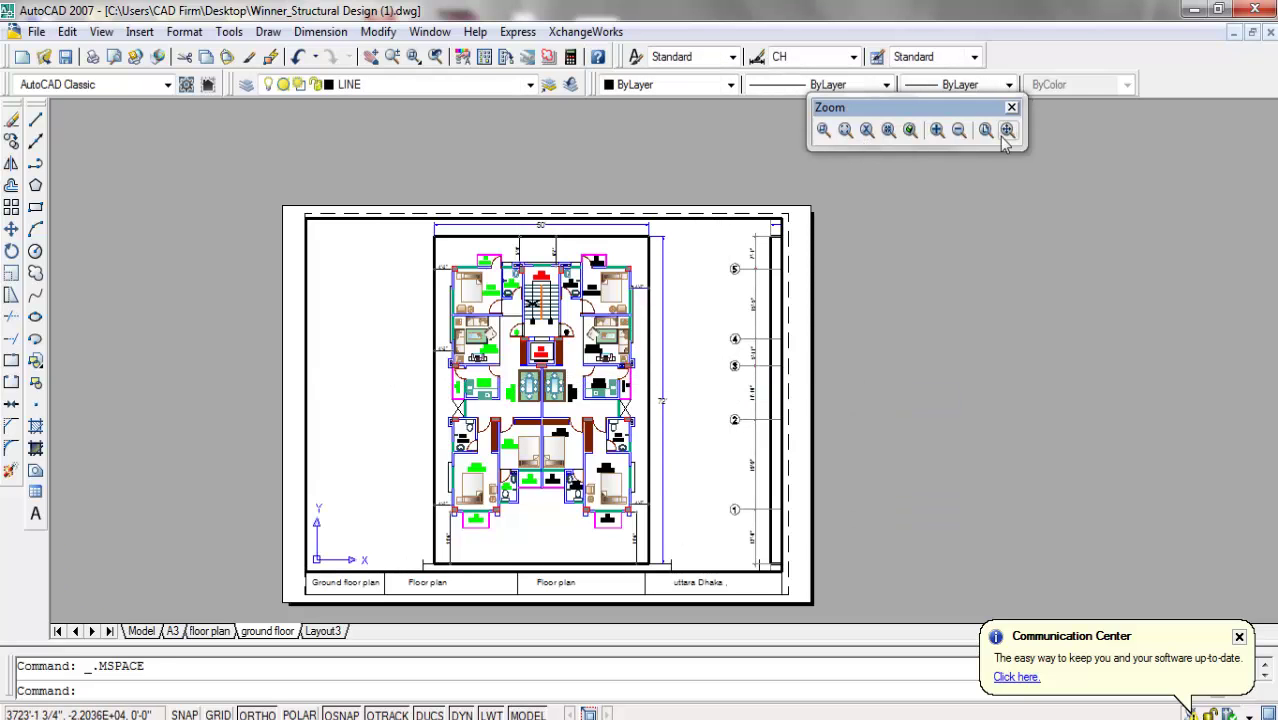
right_click(384, 290)
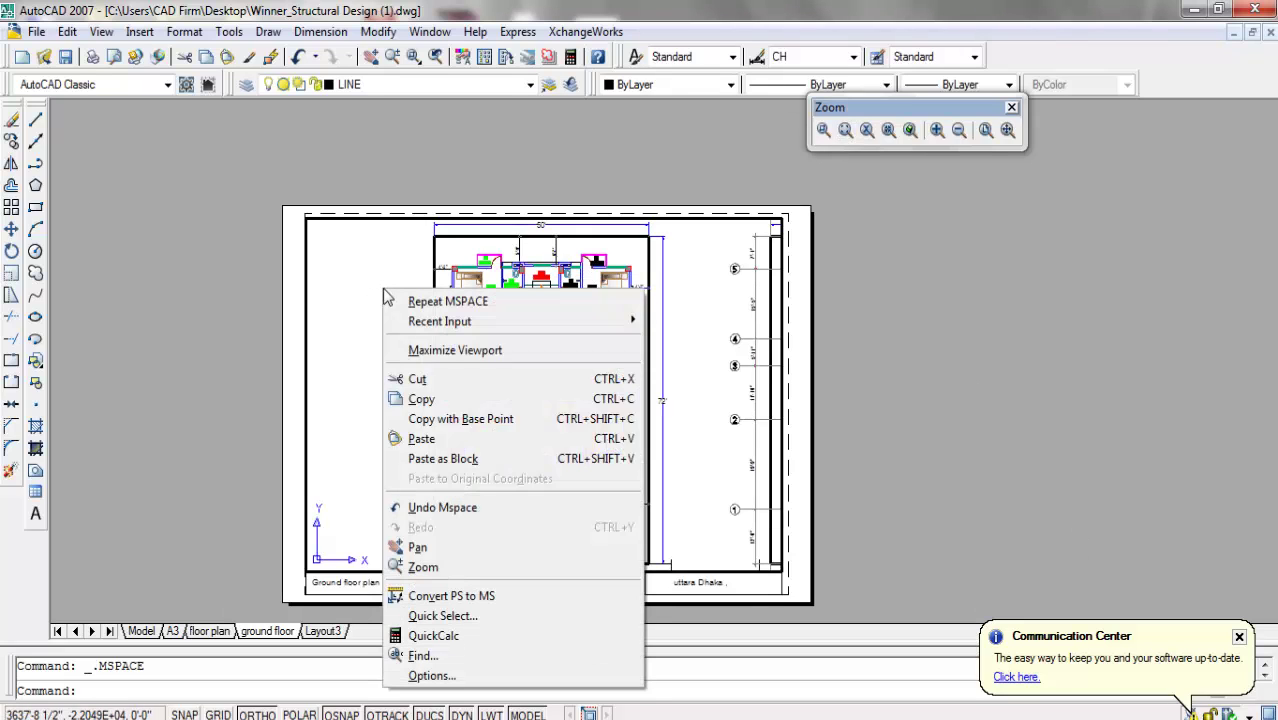
click(417, 548)
drag(365, 471, 435, 461)
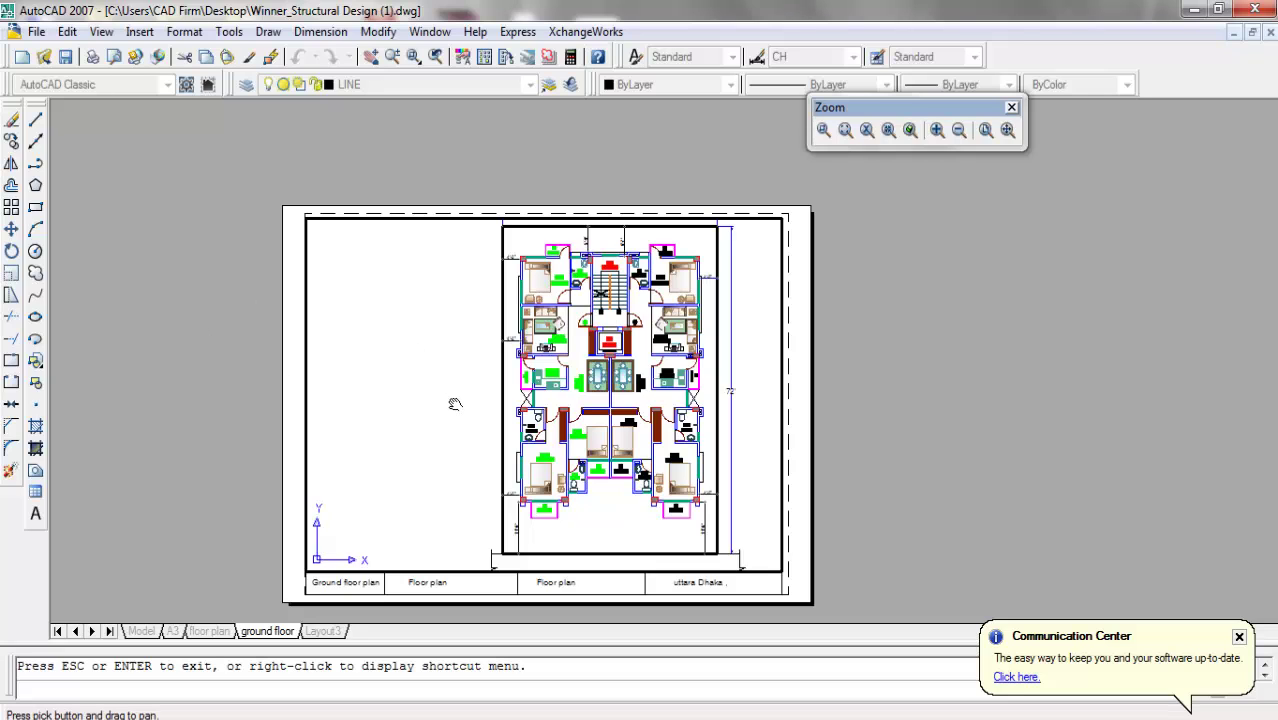
drag(455, 404, 475, 400)
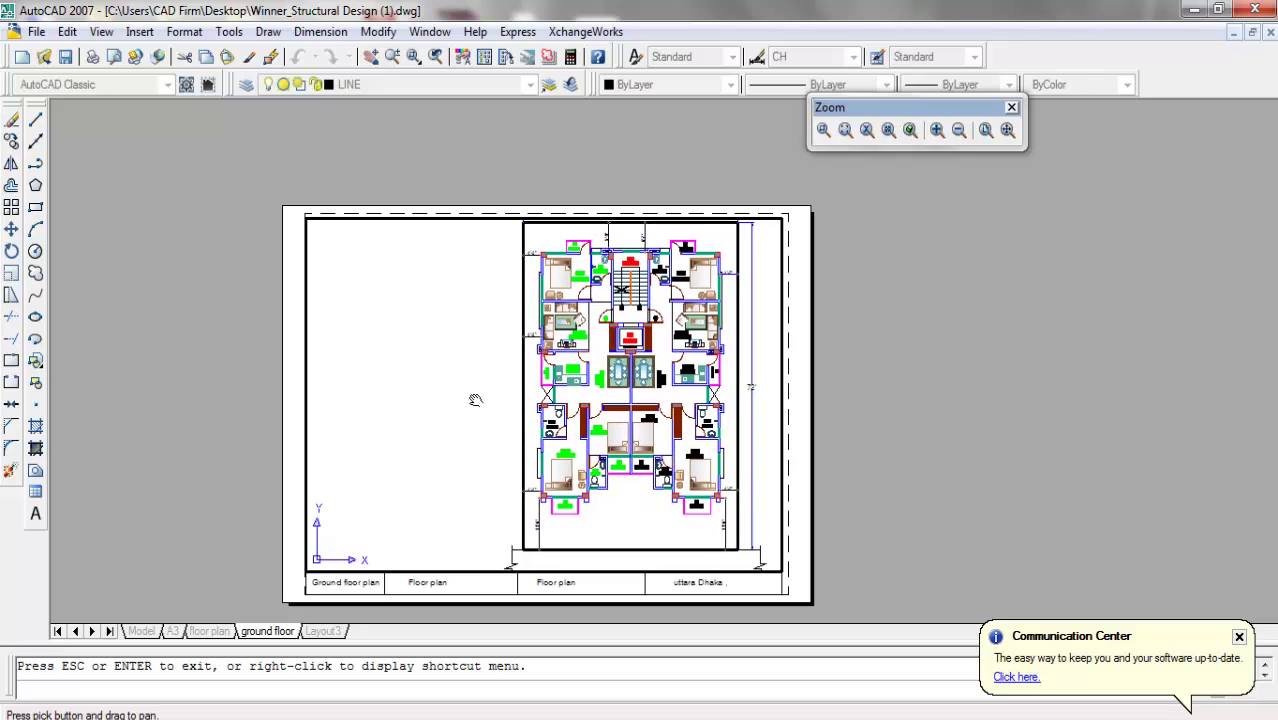
drag(797, 389, 797, 385)
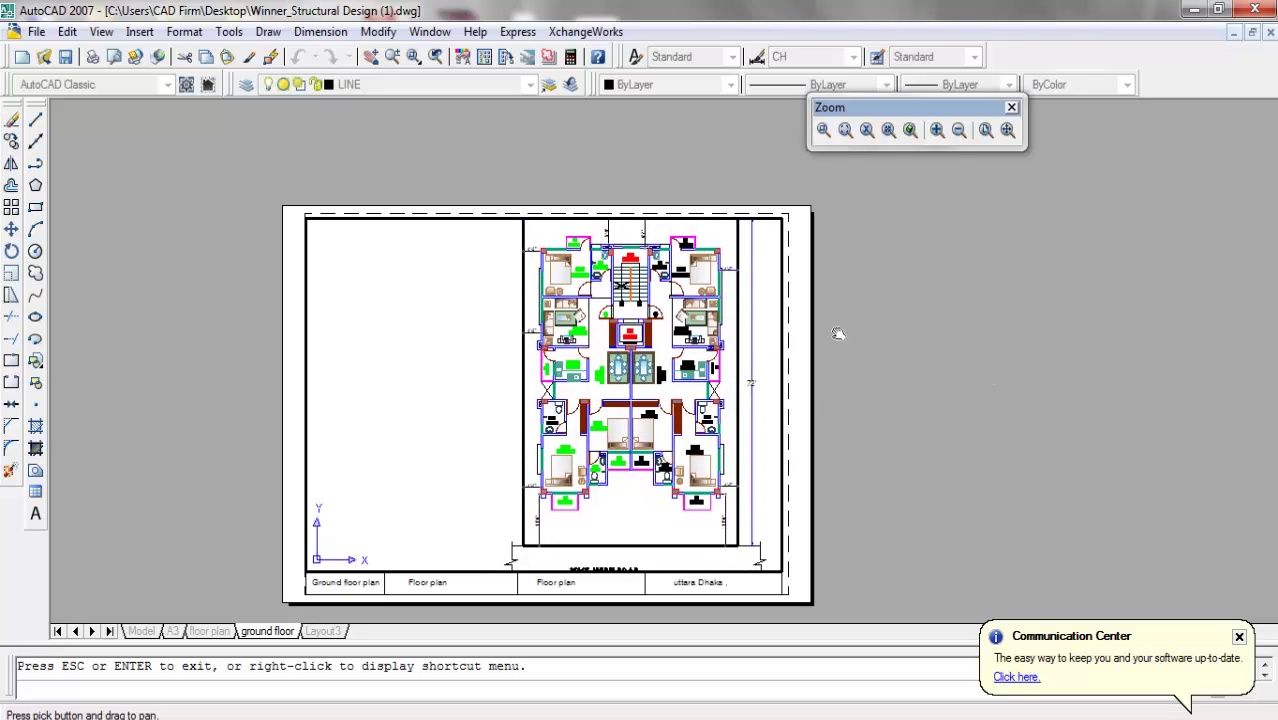
mouse_move(489, 353)
mouse_down()
mouse_move(487, 338)
mouse_move(505, 343)
mouse_up()
right_click(884, 332)
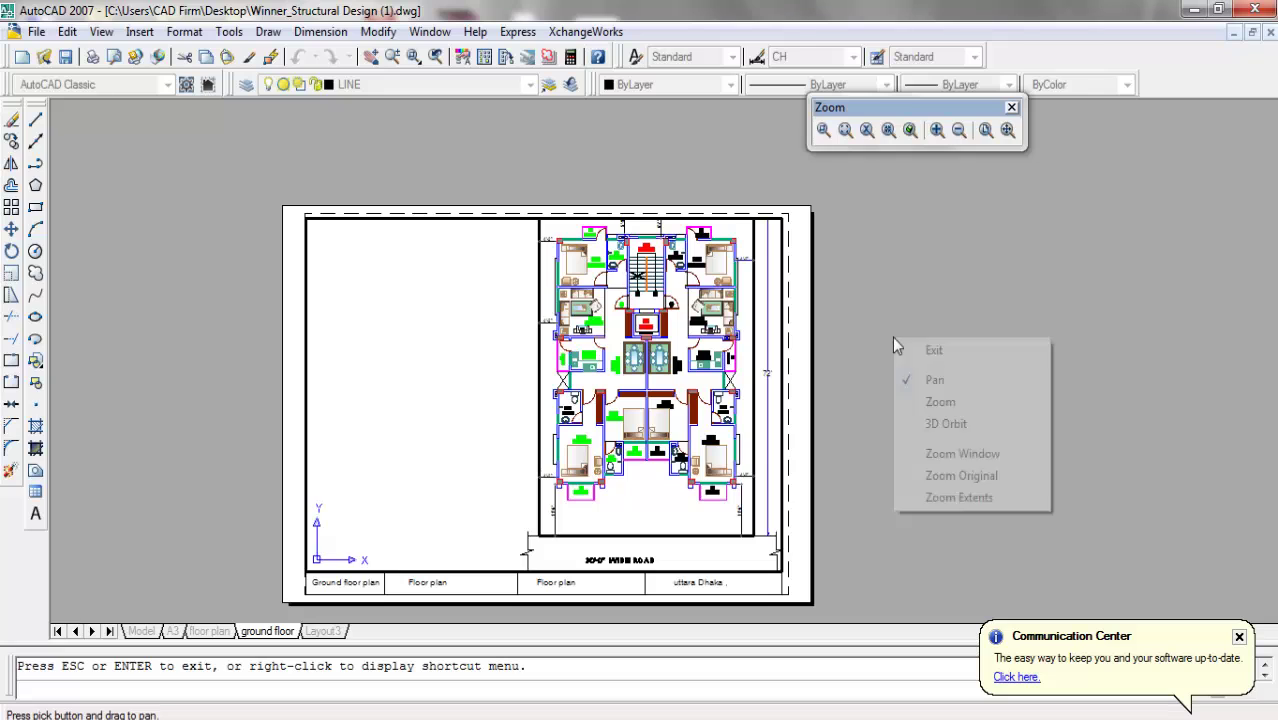
click(930, 349)
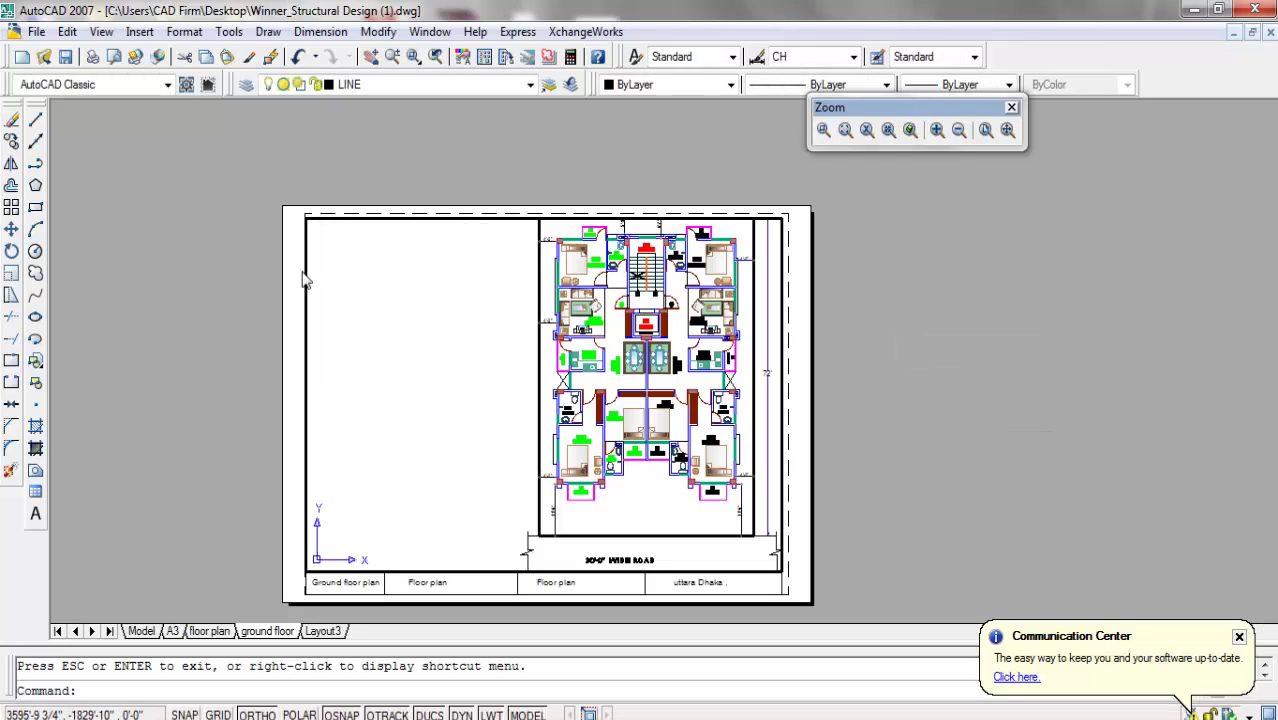
double_click(261, 296)
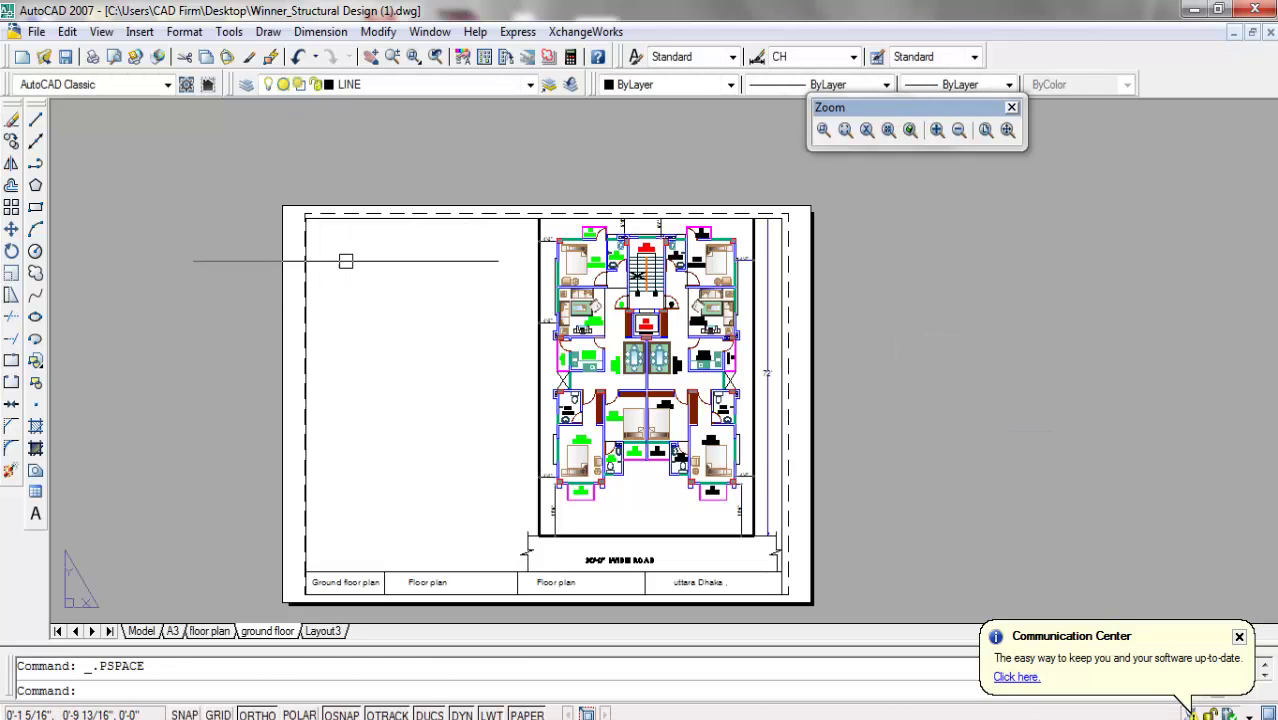
Stretch the viewport's left edge inward so its frame encloses only the furnished plan, leaving the sheet's left part empty.
click(306, 217)
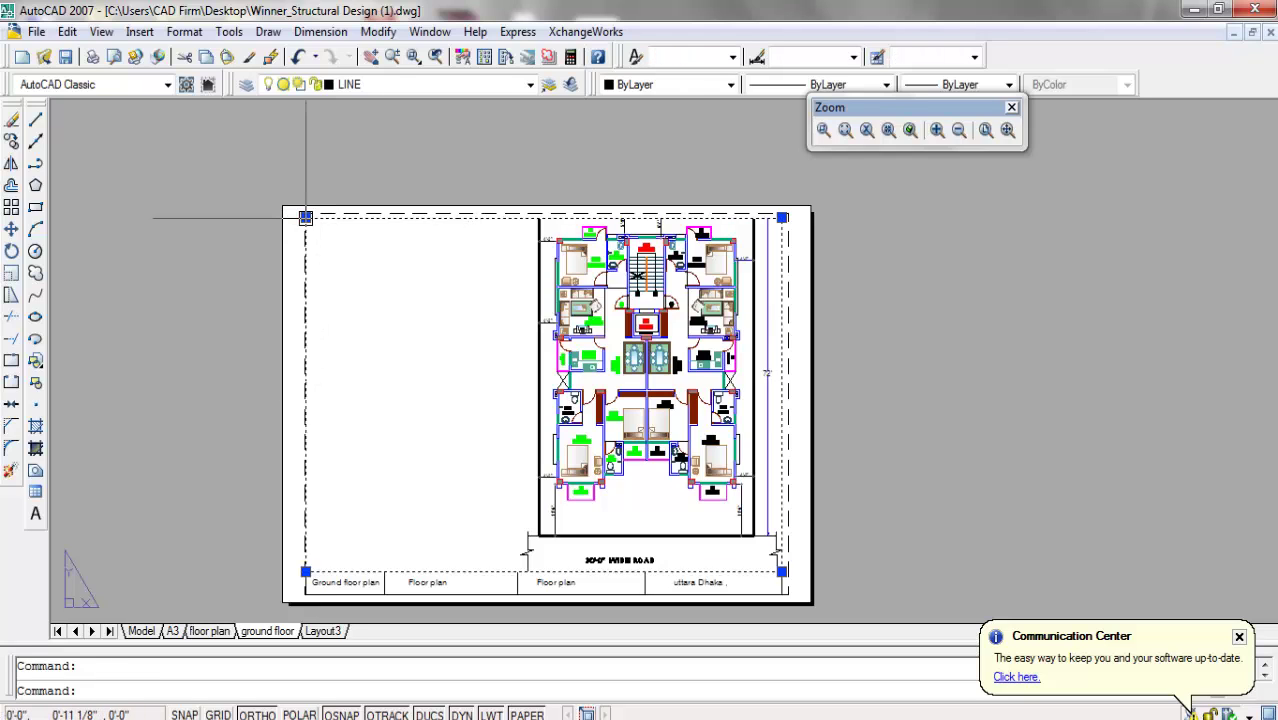
click(306, 217)
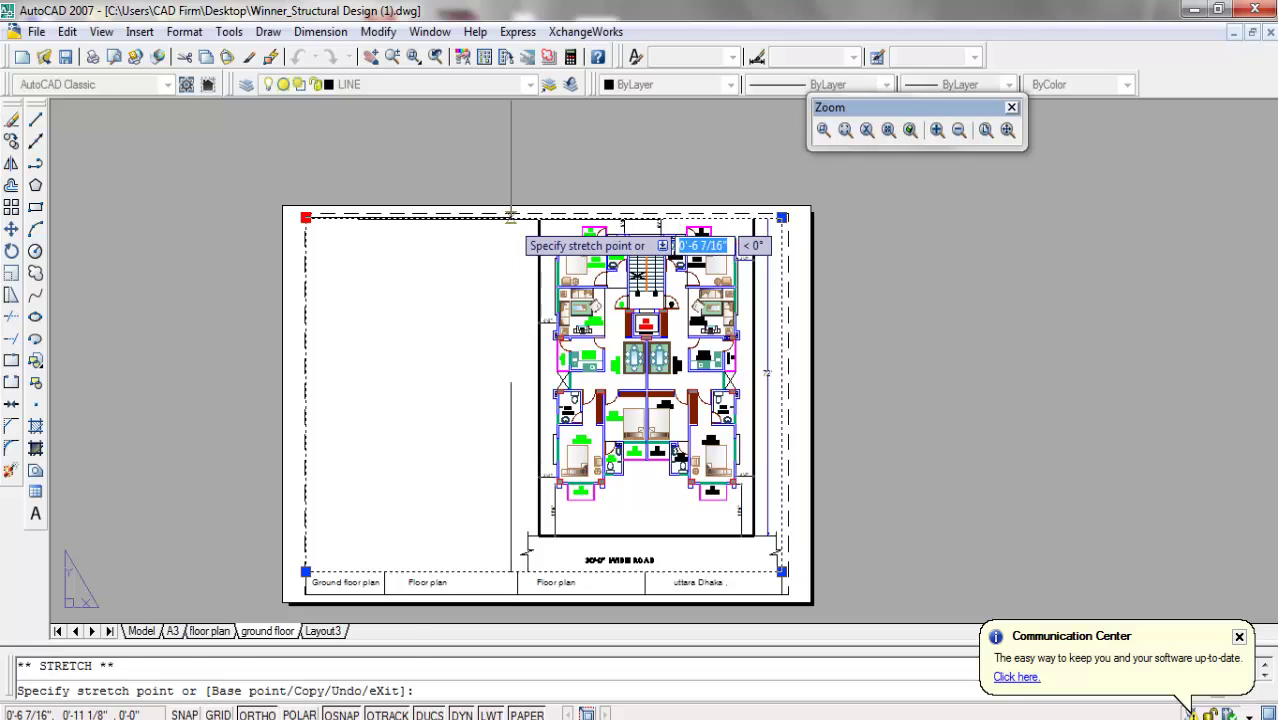
click(510, 216)
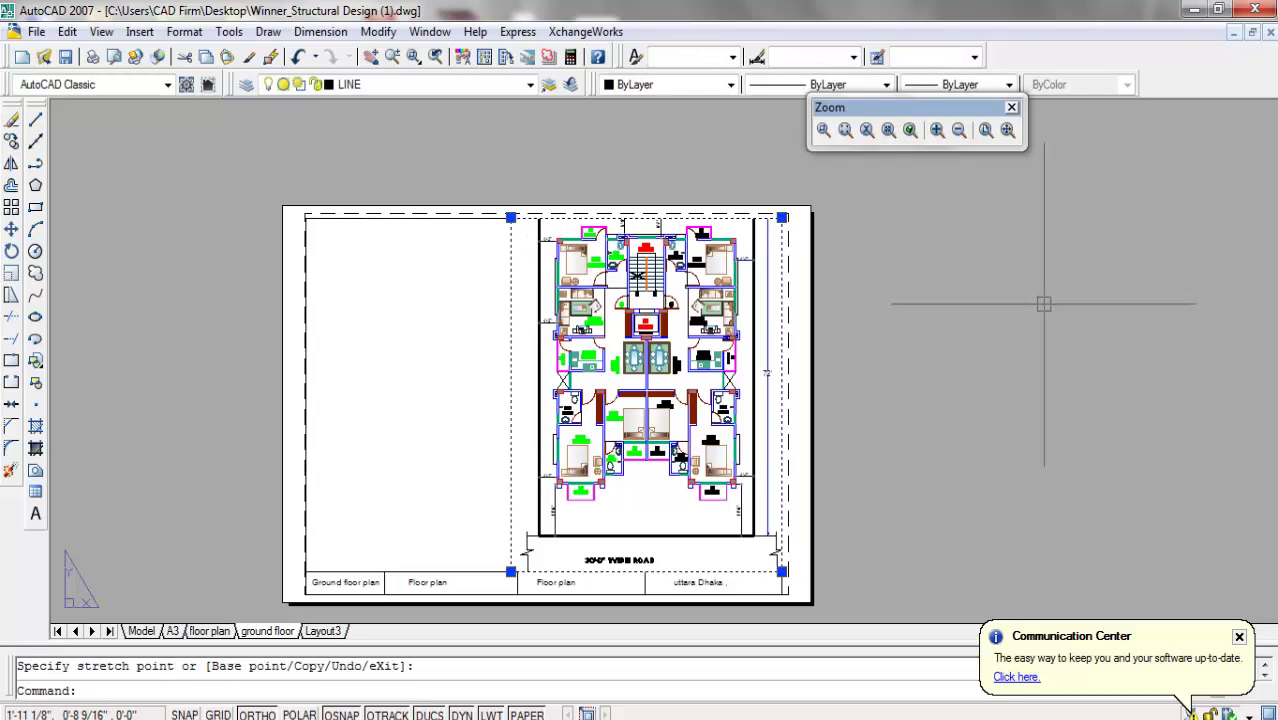
key(Escape)
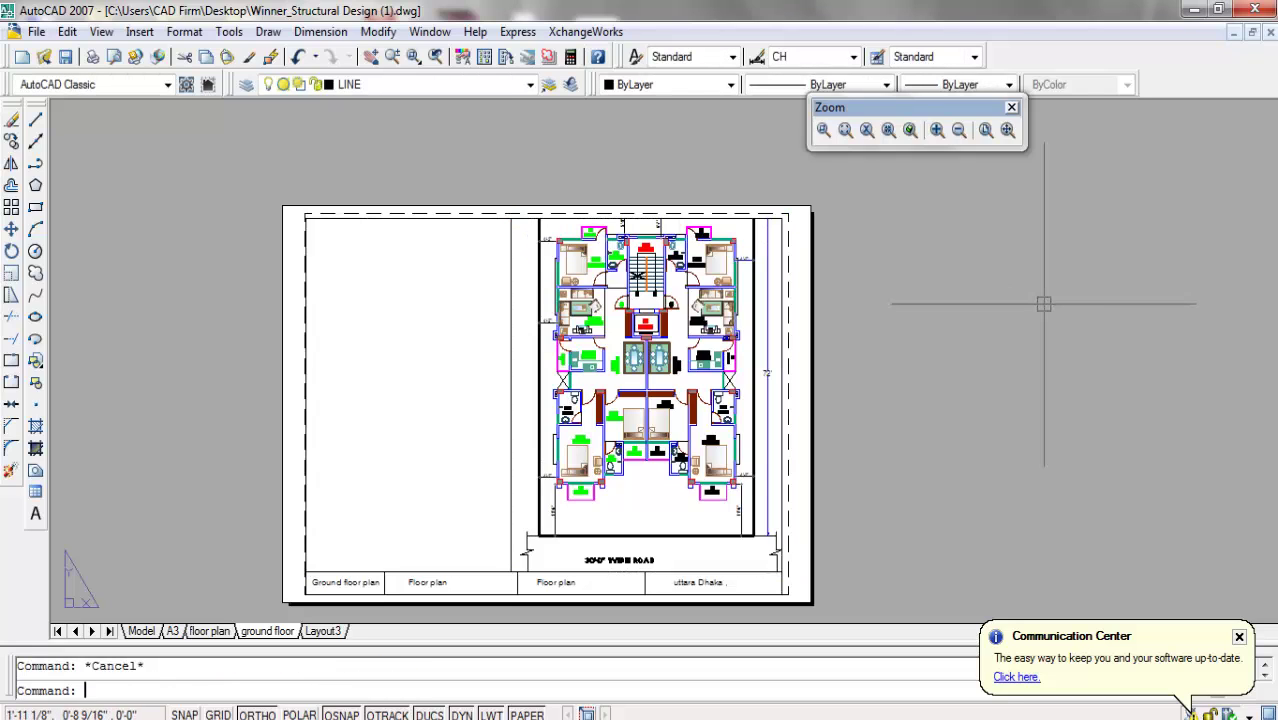
click(468, 359)
click(408, 338)
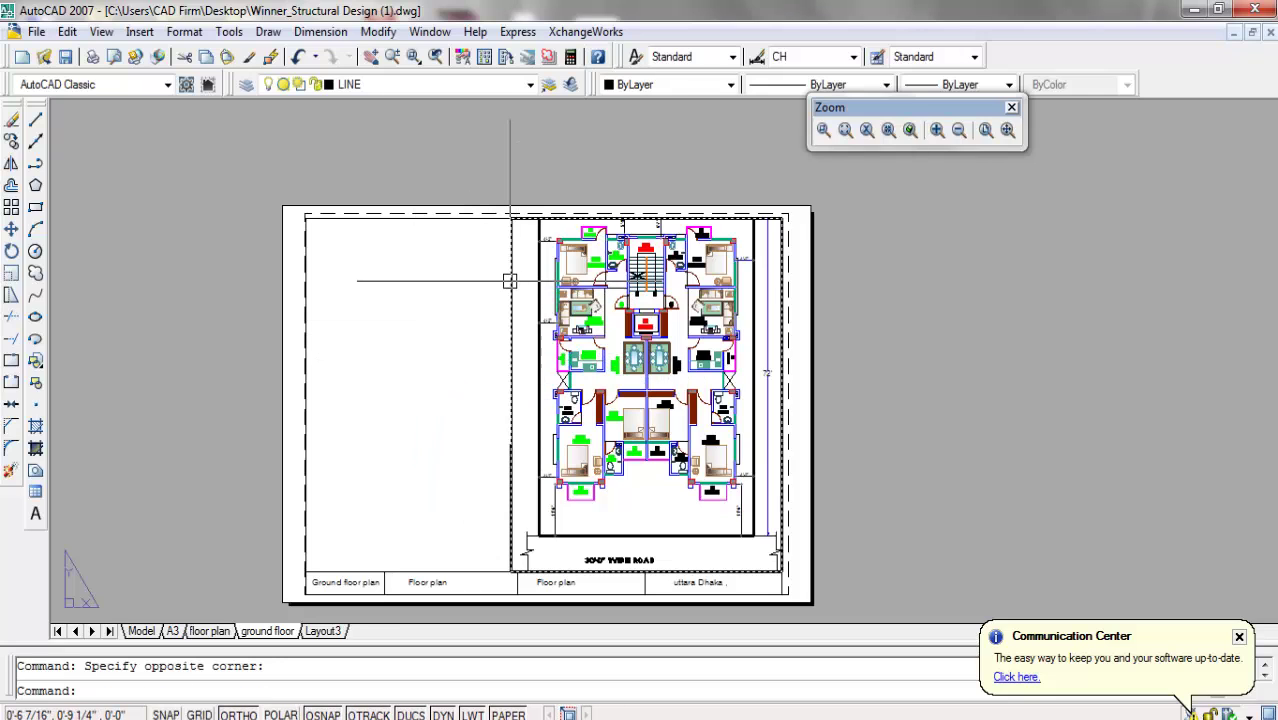
Create a rectangular polygonal viewport in the empty area between the border's left edge and the existing viewport, above the title strip.
click(99, 31)
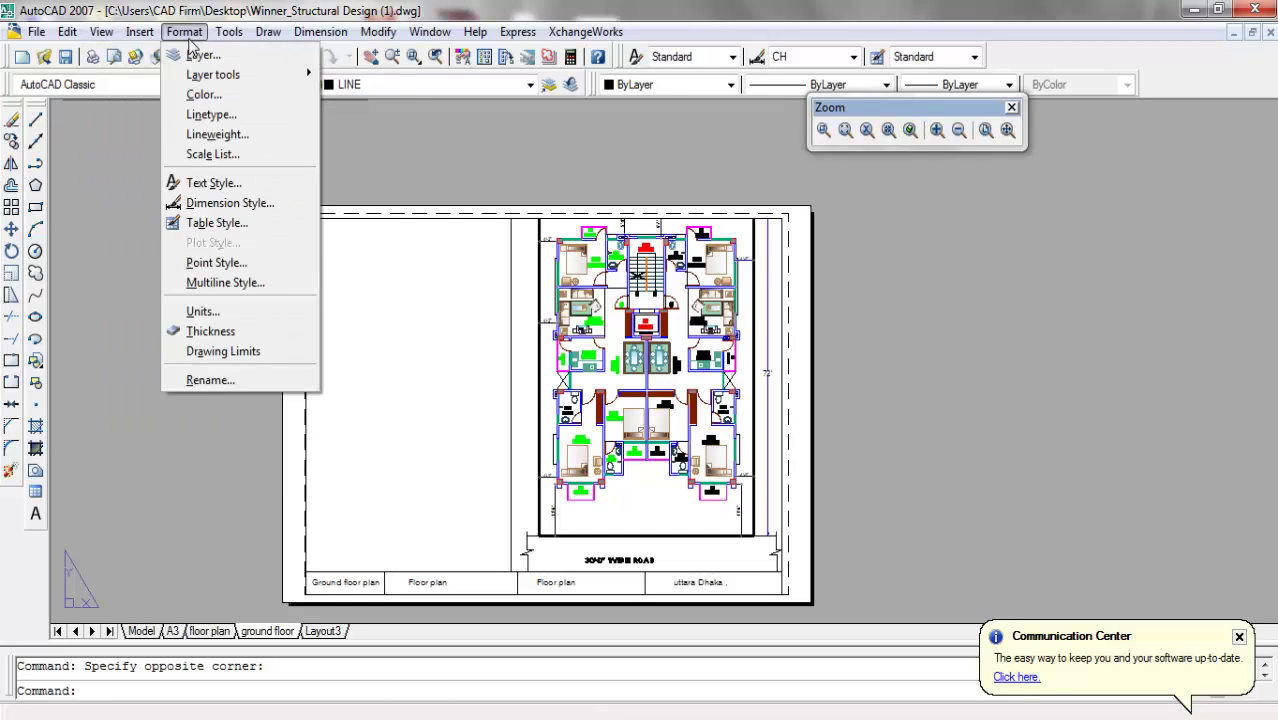
mouse_move(140, 280)
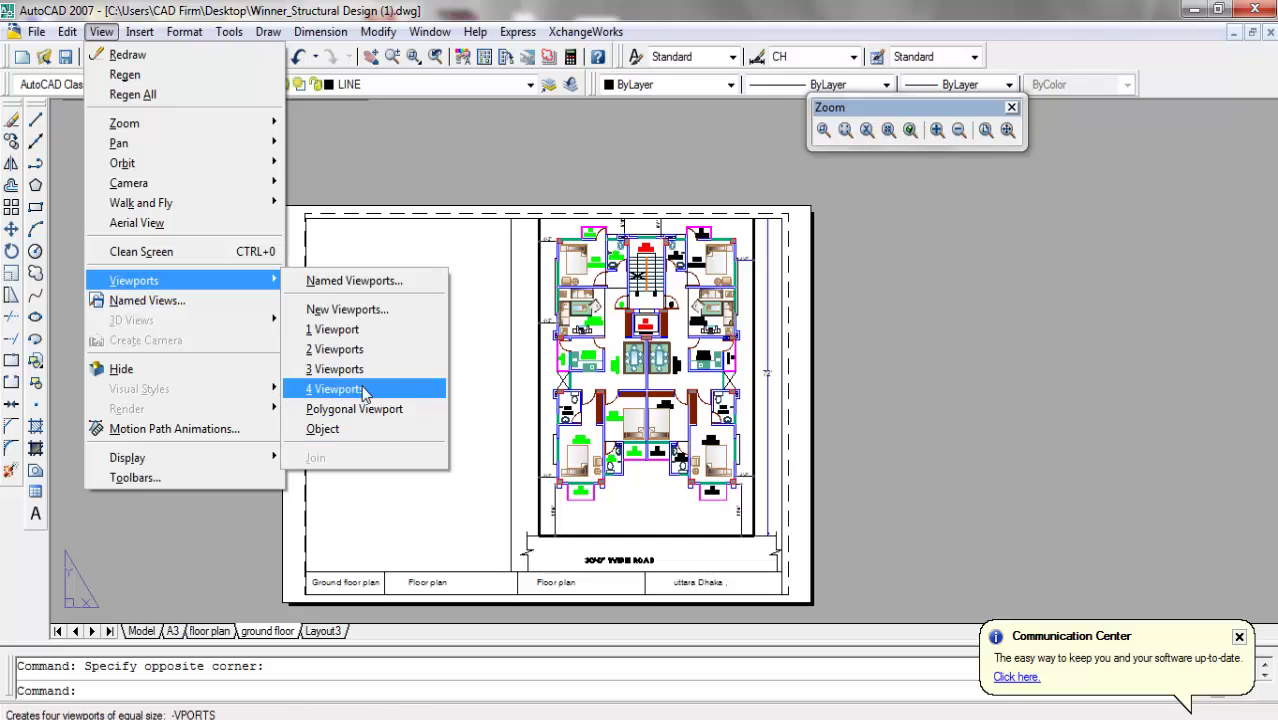
click(346, 414)
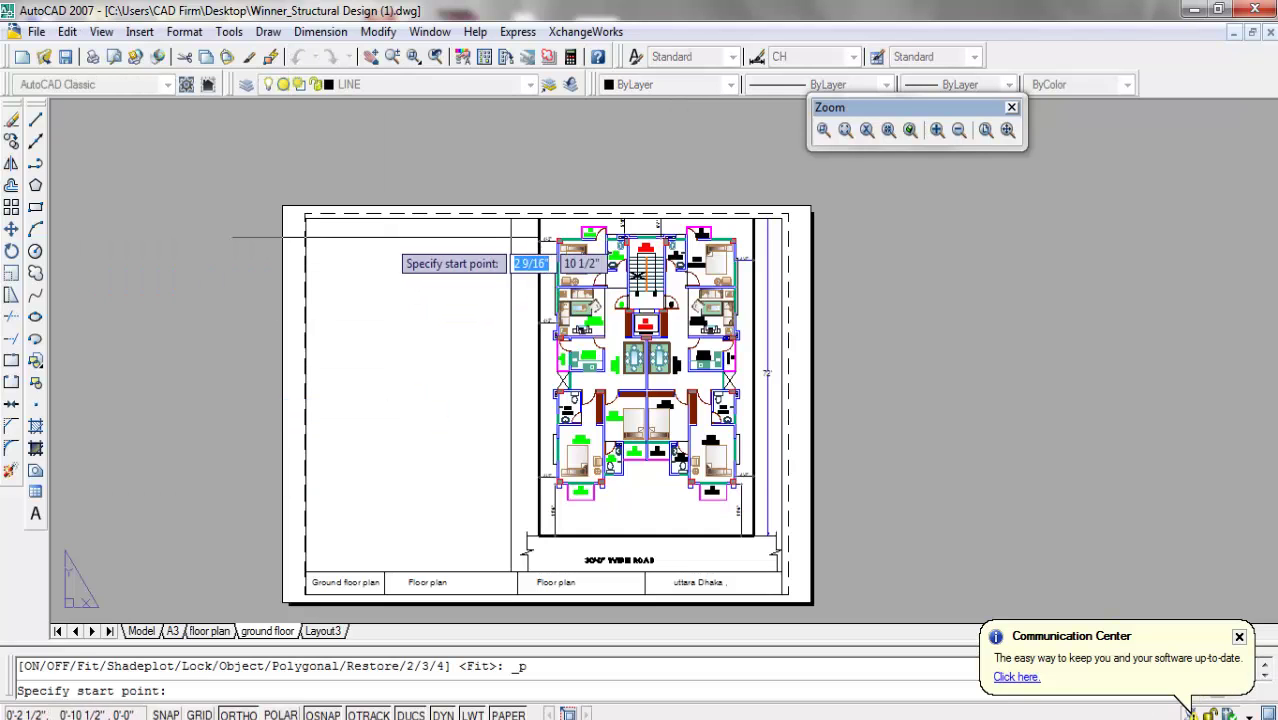
click(305, 214)
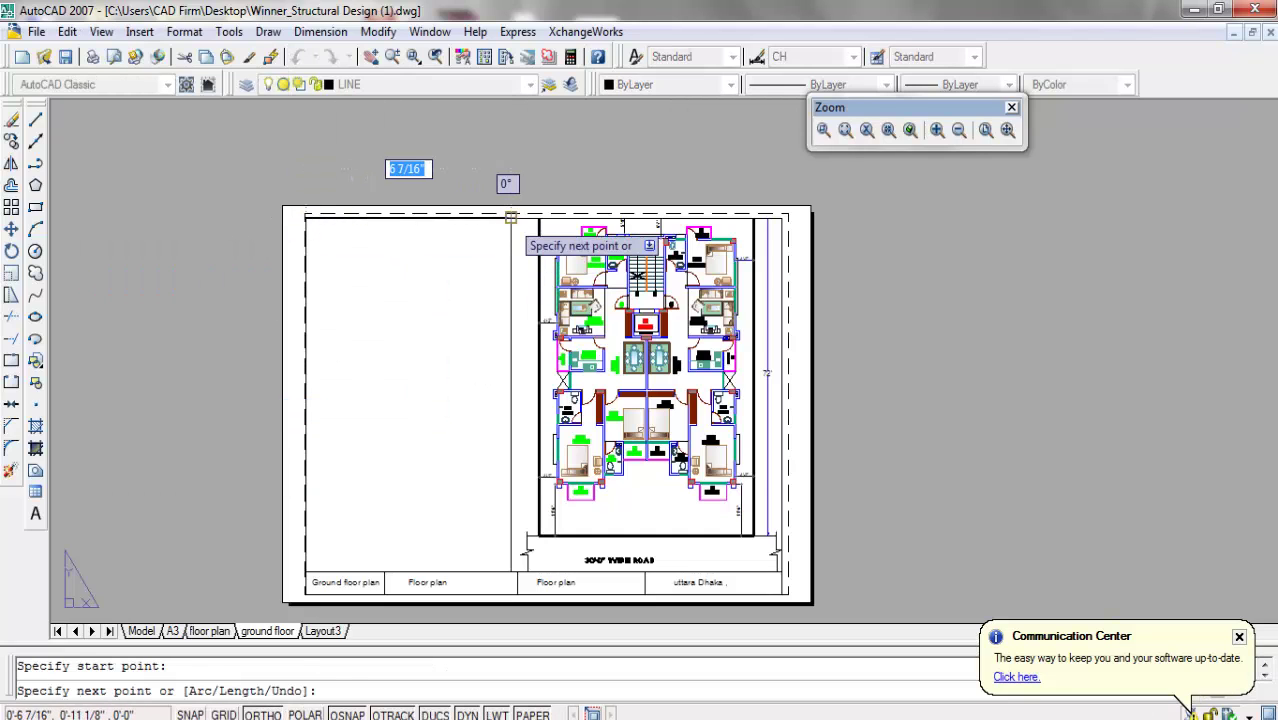
click(511, 214)
click(511, 572)
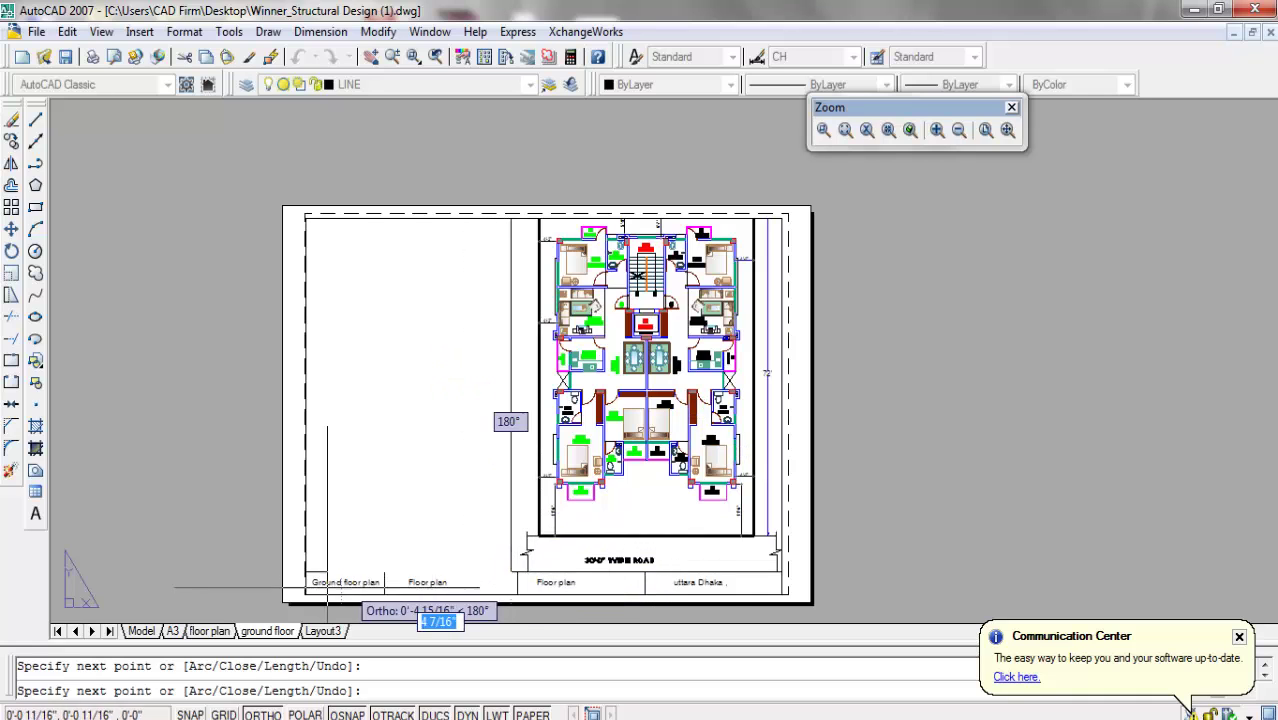
click(304, 572)
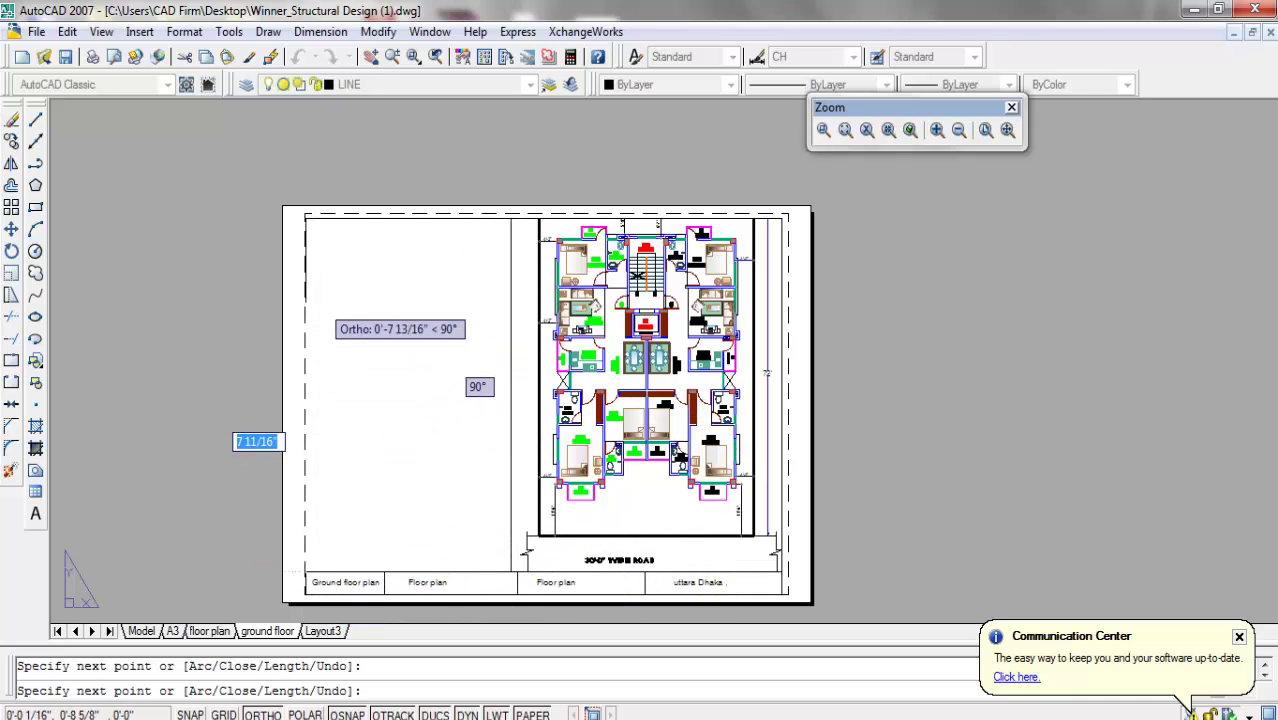
right_click(305, 215)
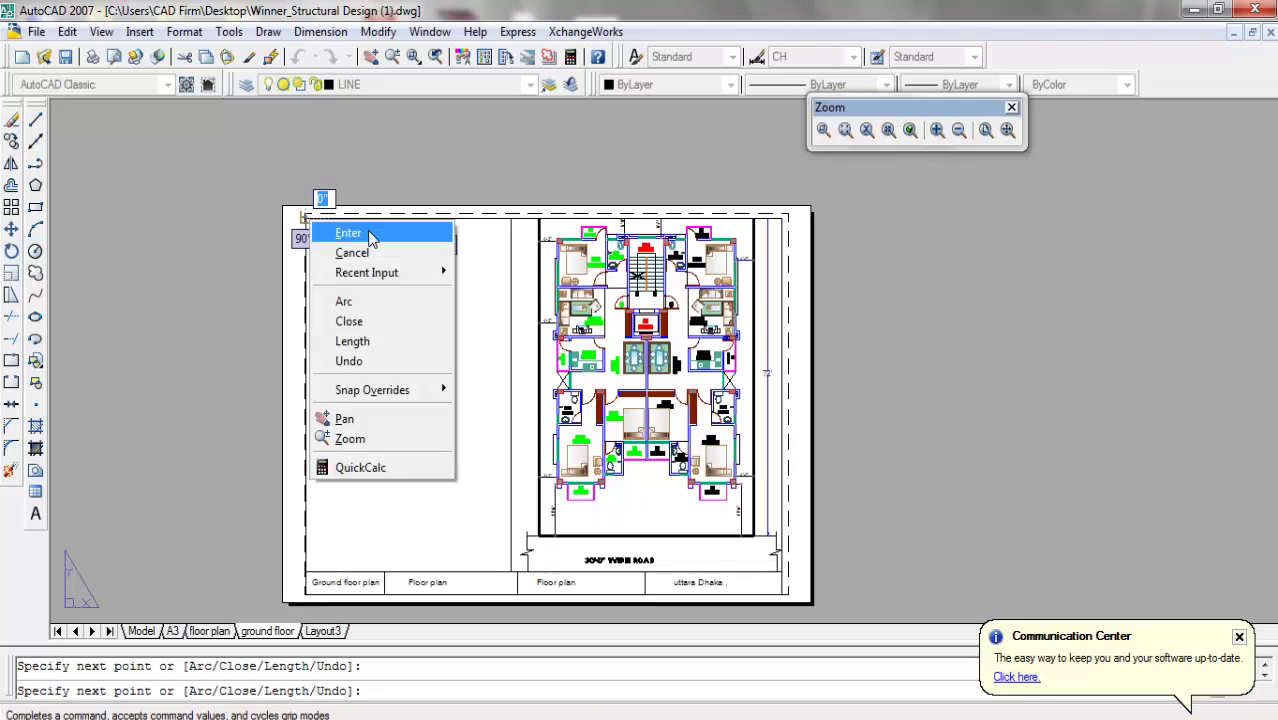
click(330, 234)
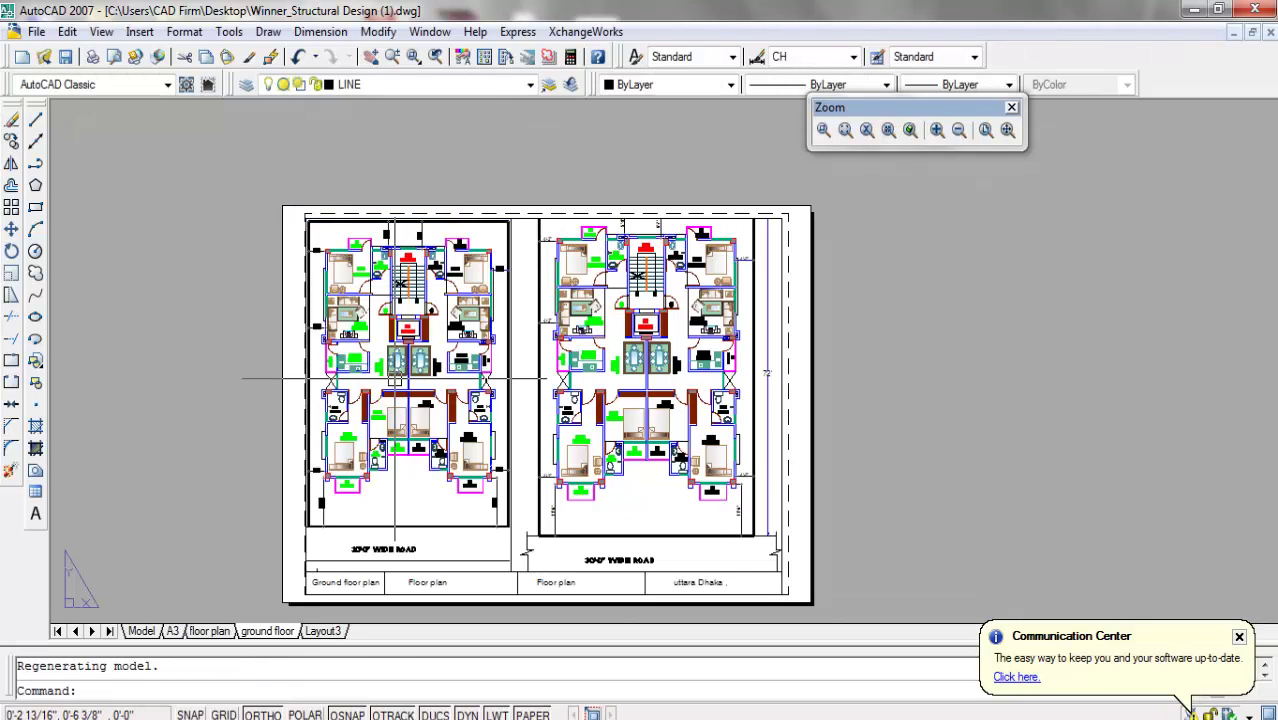
Activate the new viewport, bring the stair design section, stair plan and notes into view inside it, and return to paper space.
scroll(418, 460, down, 4)
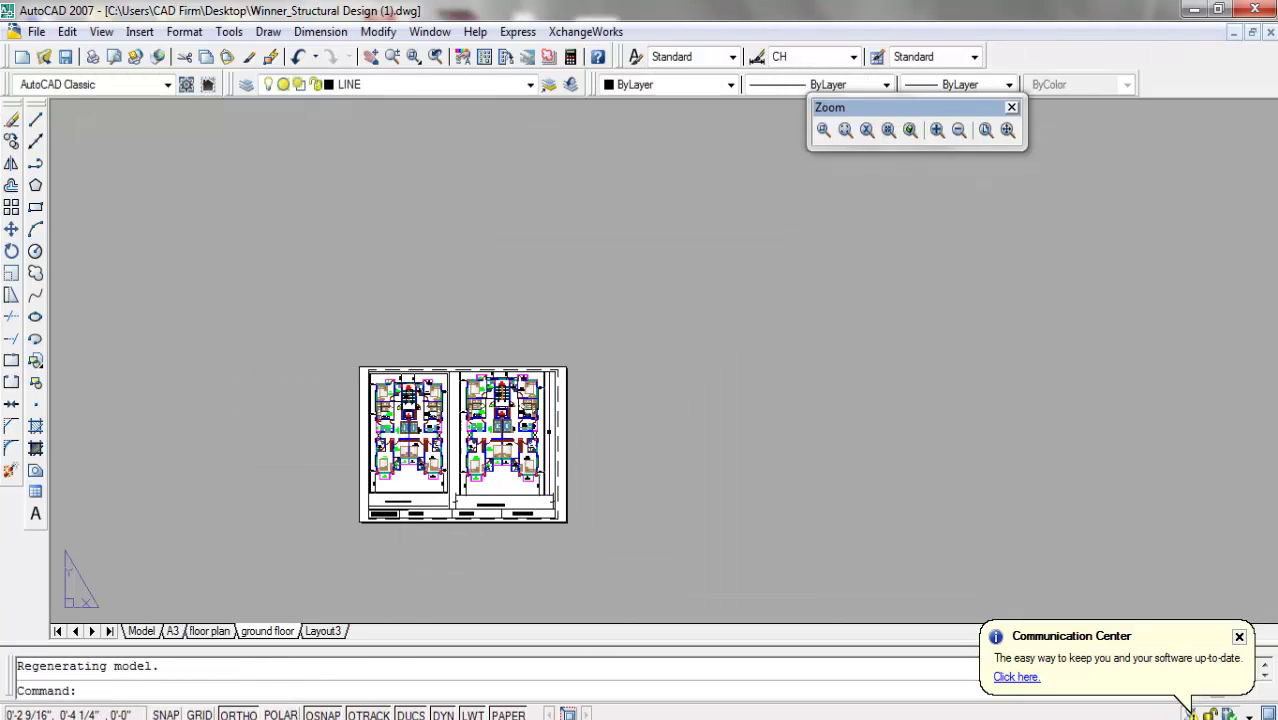
scroll(424, 500, up, 6)
double_click(424, 522)
scroll(424, 522, down, 6)
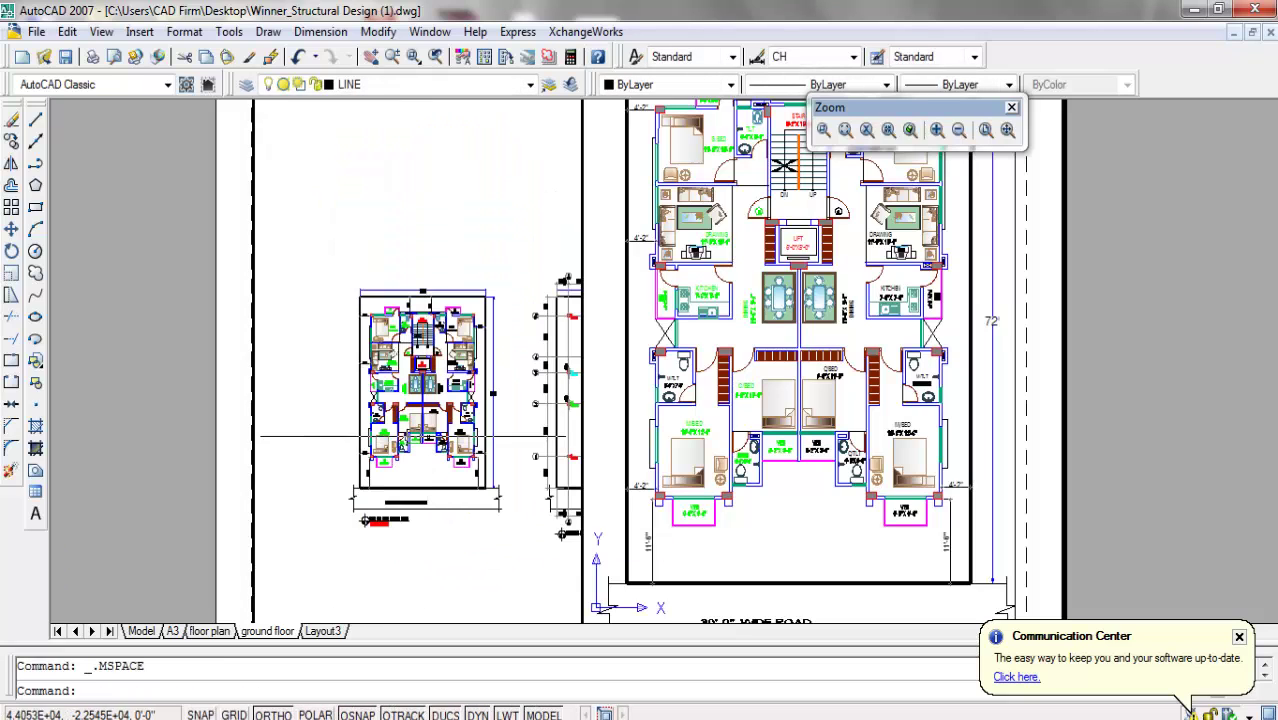
scroll(510, 410, up, 5)
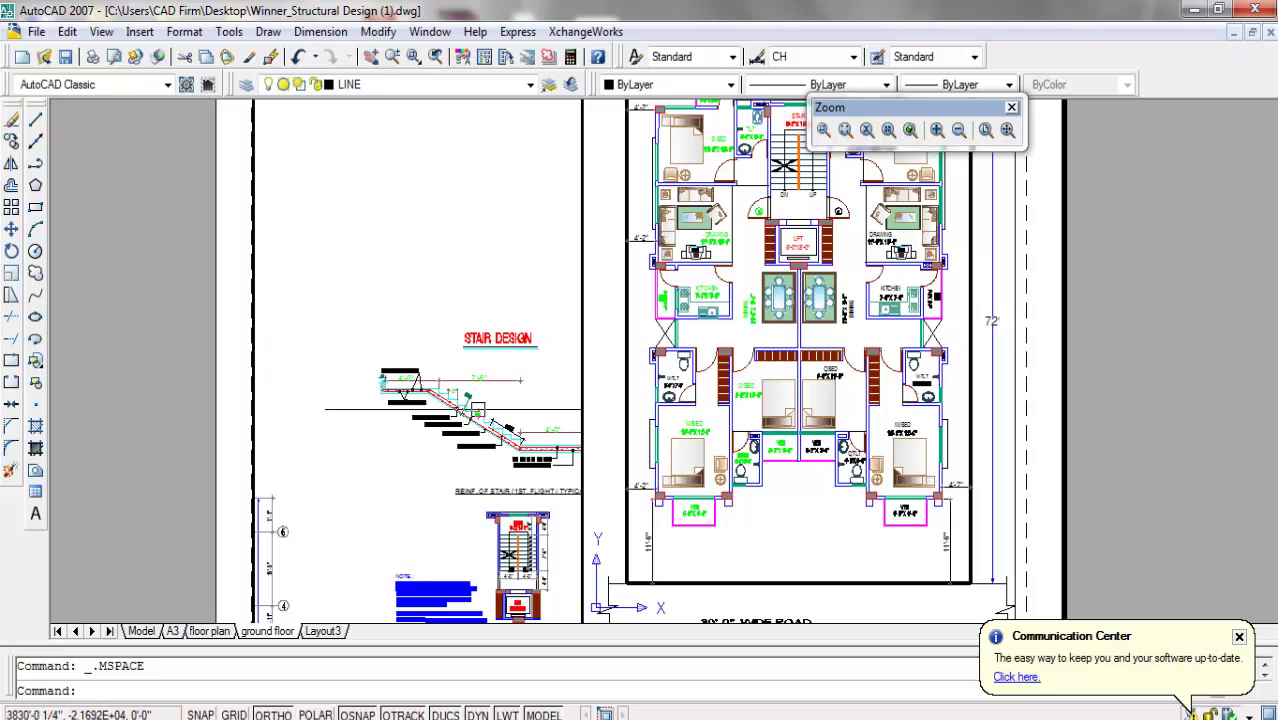
scroll(392, 278, down, 2)
scroll(463, 383, up, 3)
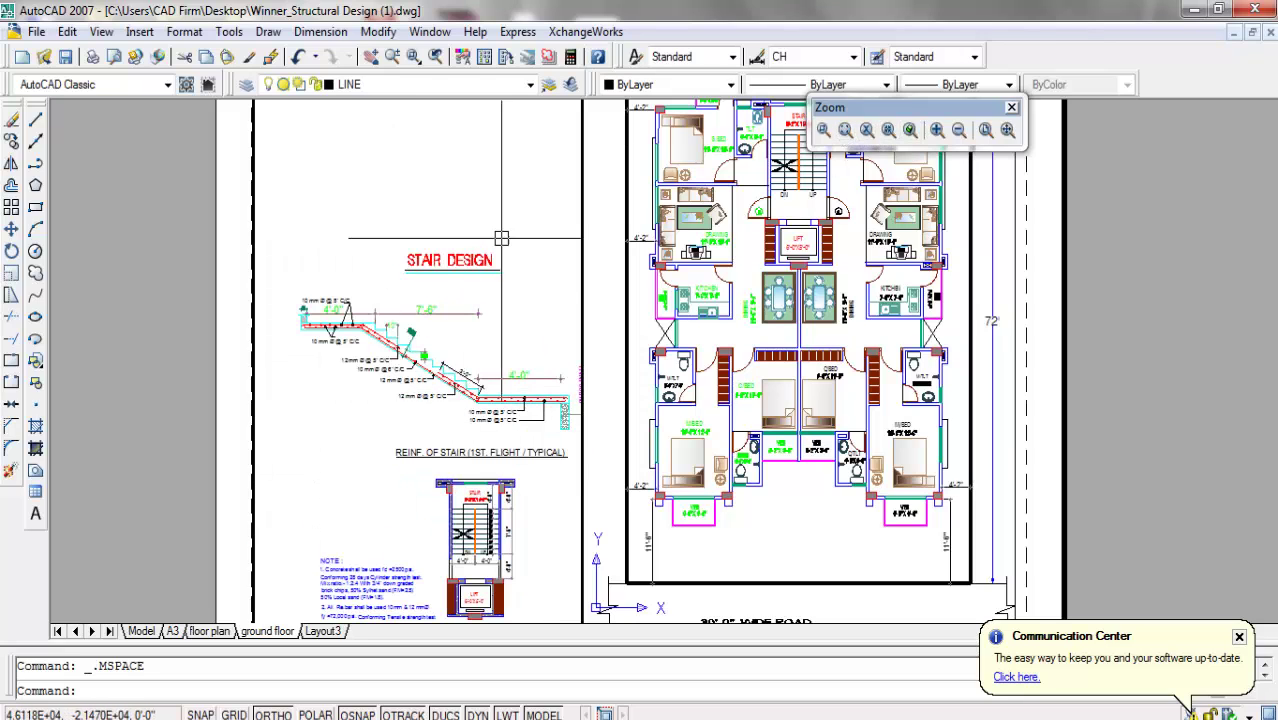
click(370, 57)
drag(458, 422, 445, 352)
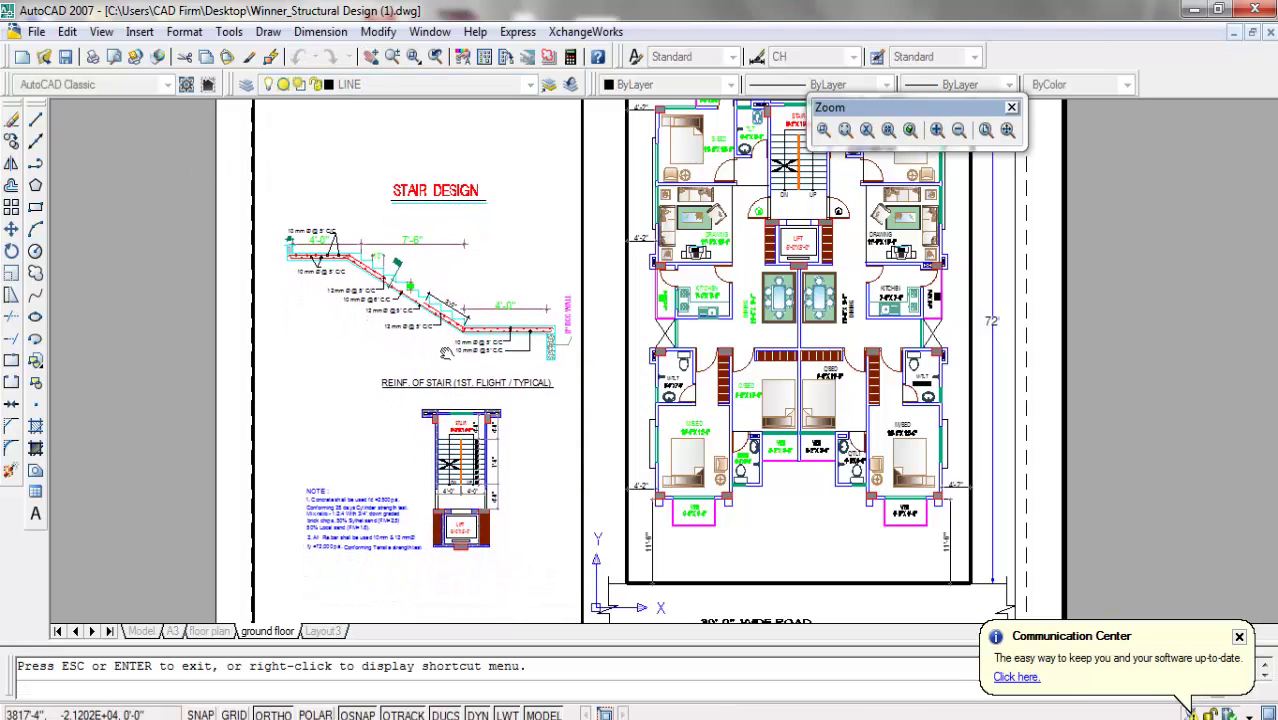
right_click(150, 310)
click(191, 324)
scroll(468, 319, down, 4)
scroll(468, 346, up, 4)
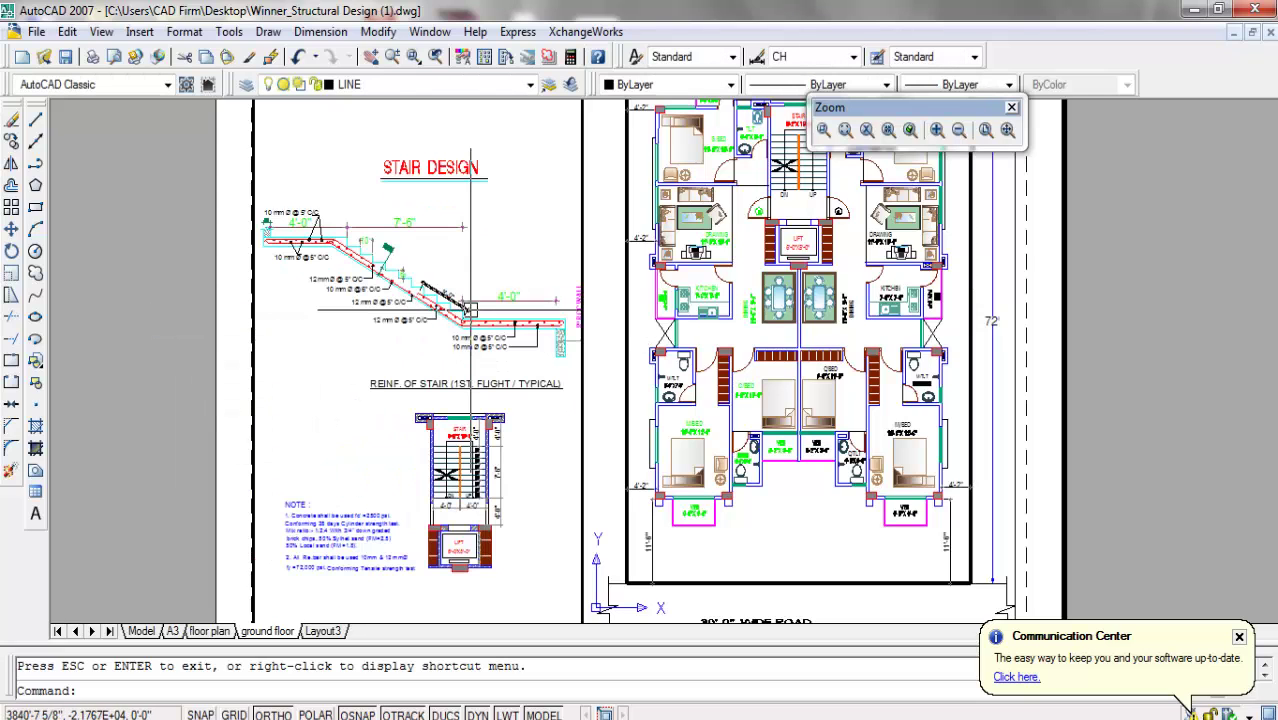
double_click(140, 194)
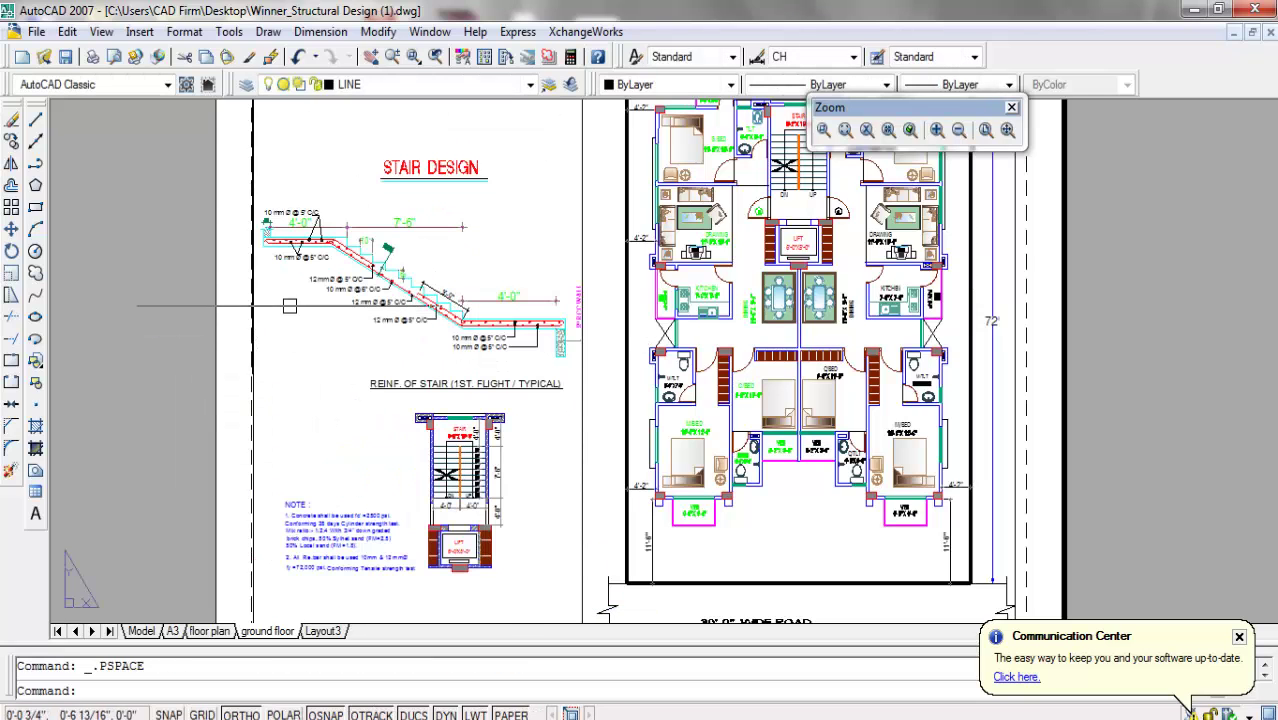
scroll(414, 393, down, 2)
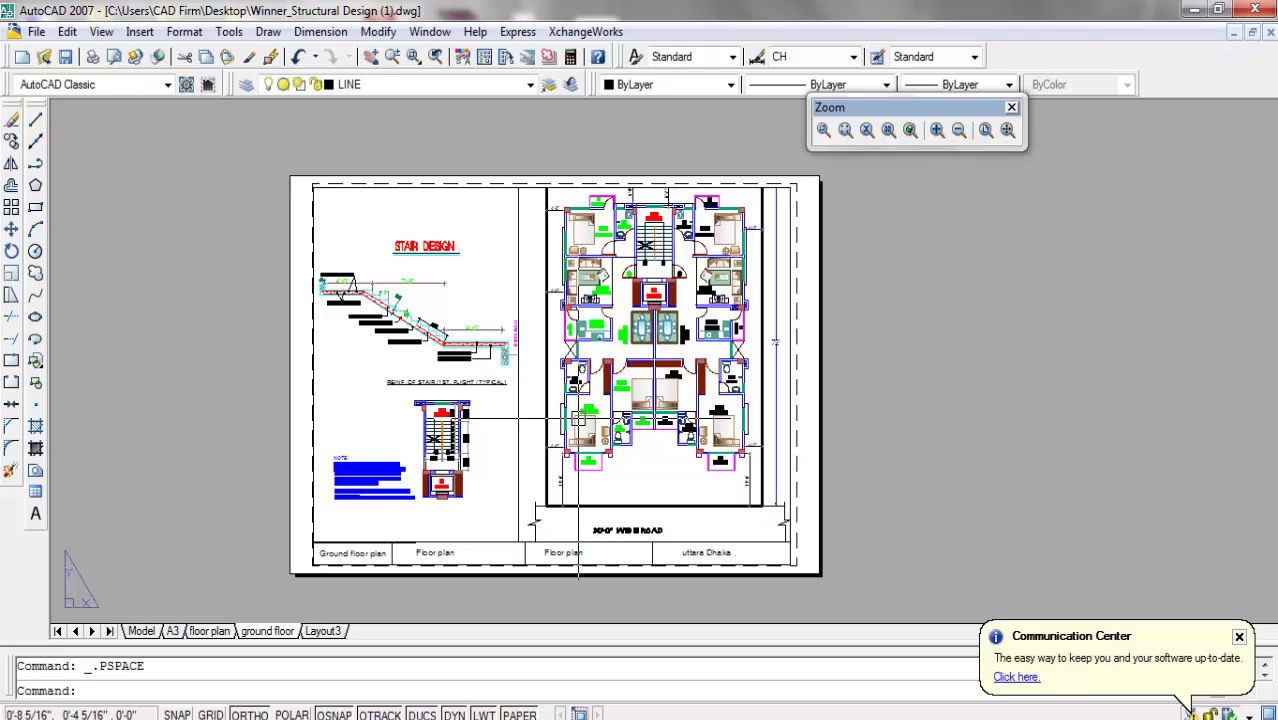
Switch to model space and examine the full set of structural drawings.
click(141, 633)
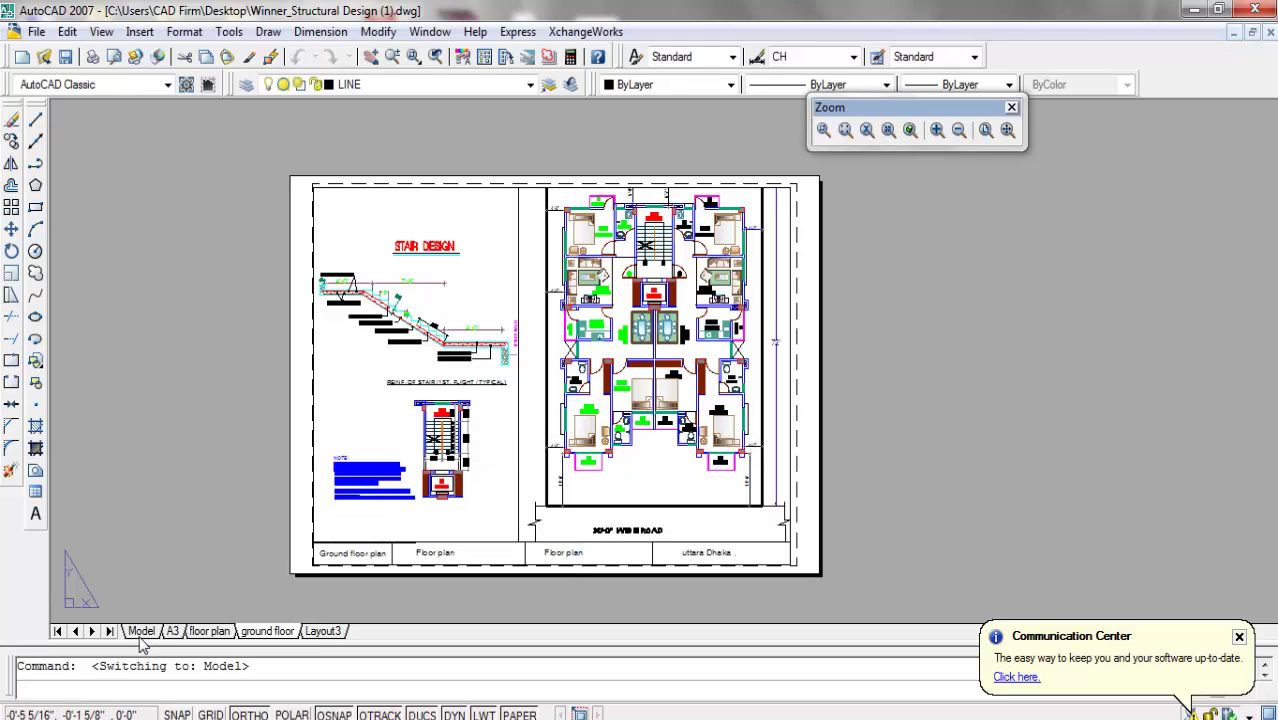
scroll(525, 305, up, 1)
scroll(708, 163, down, 3)
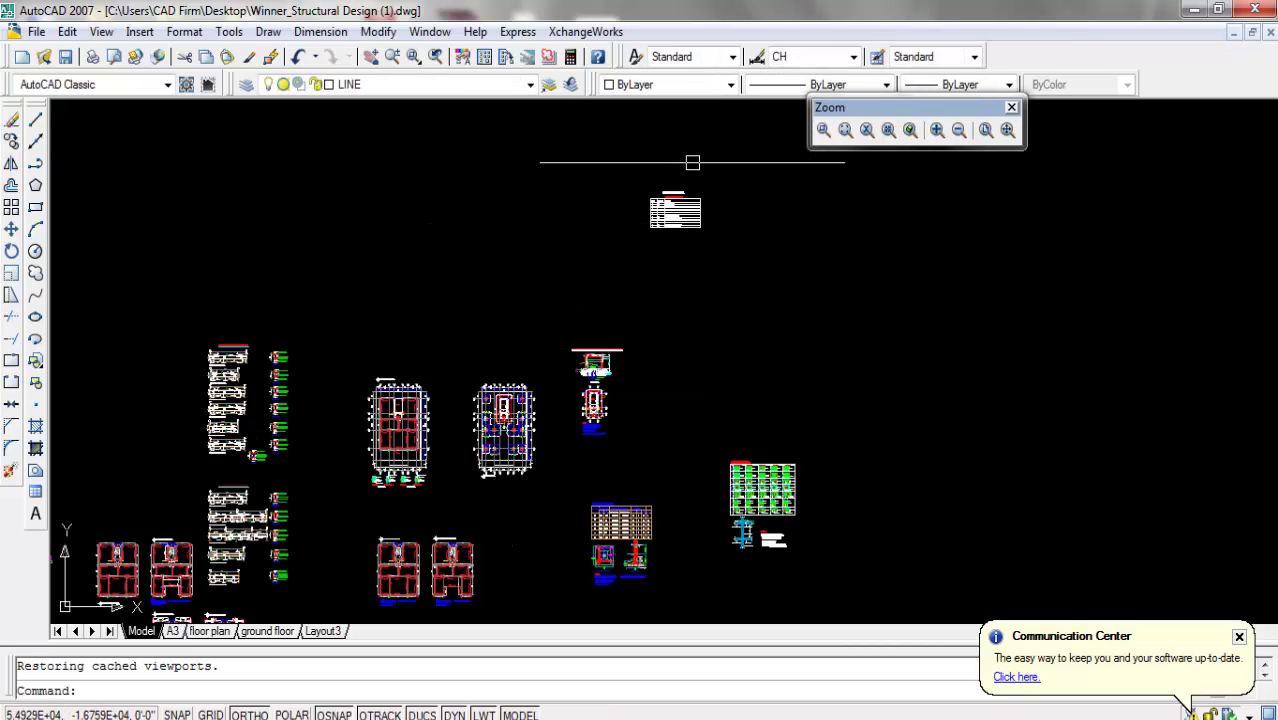
scroll(692, 162, down, 3)
scroll(139, 442, up, 6)
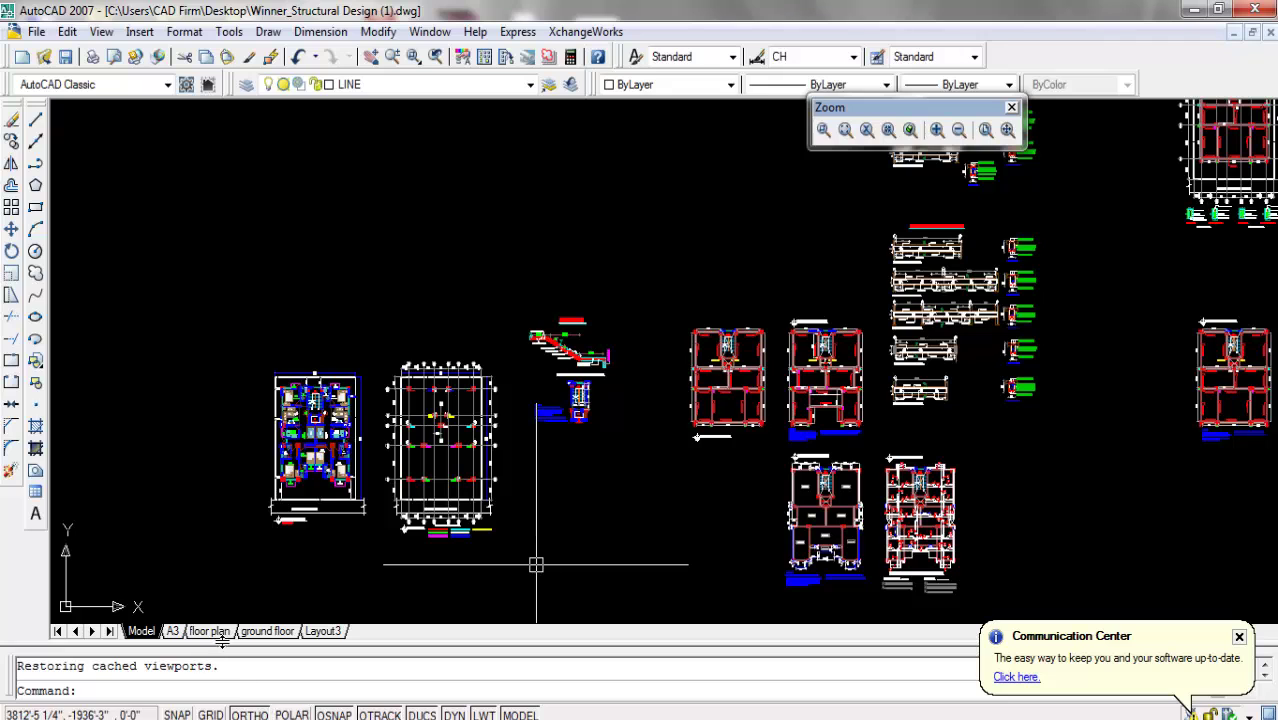
Switch to the ground floor layout and preview its plot with DWG To PDF.pc3 on ISO A3 paper.
click(267, 631)
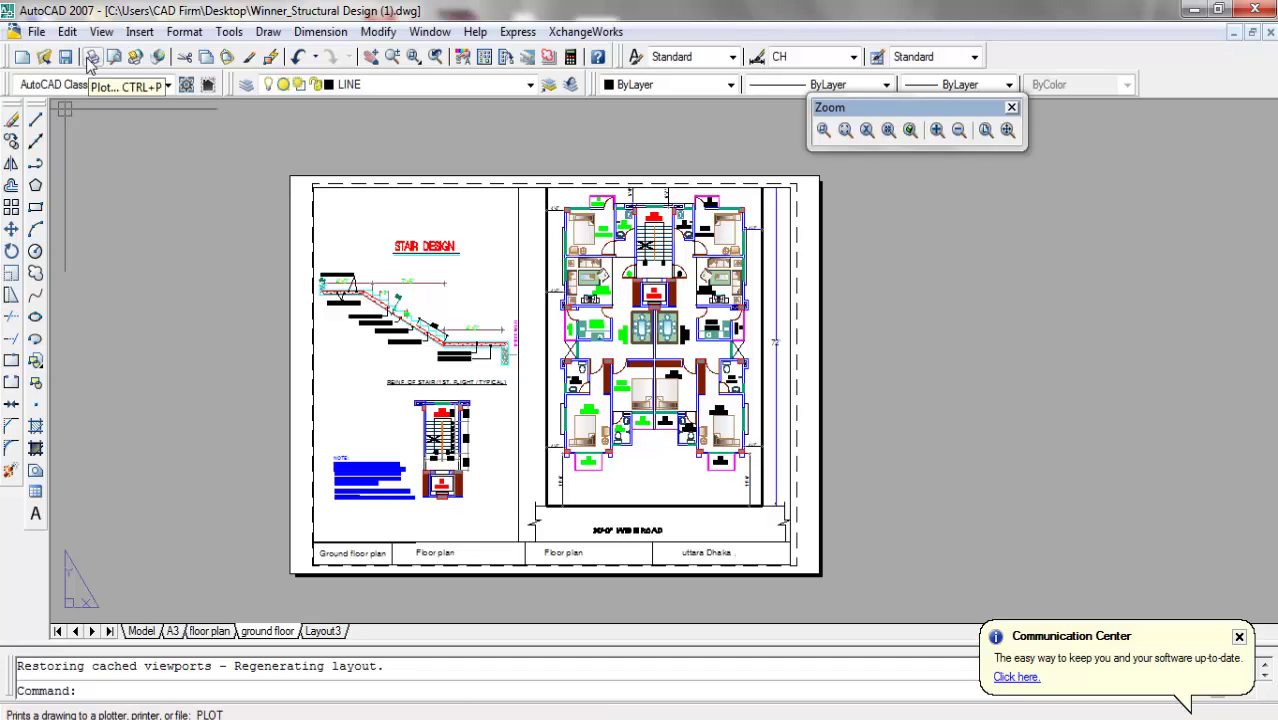
click(36, 33)
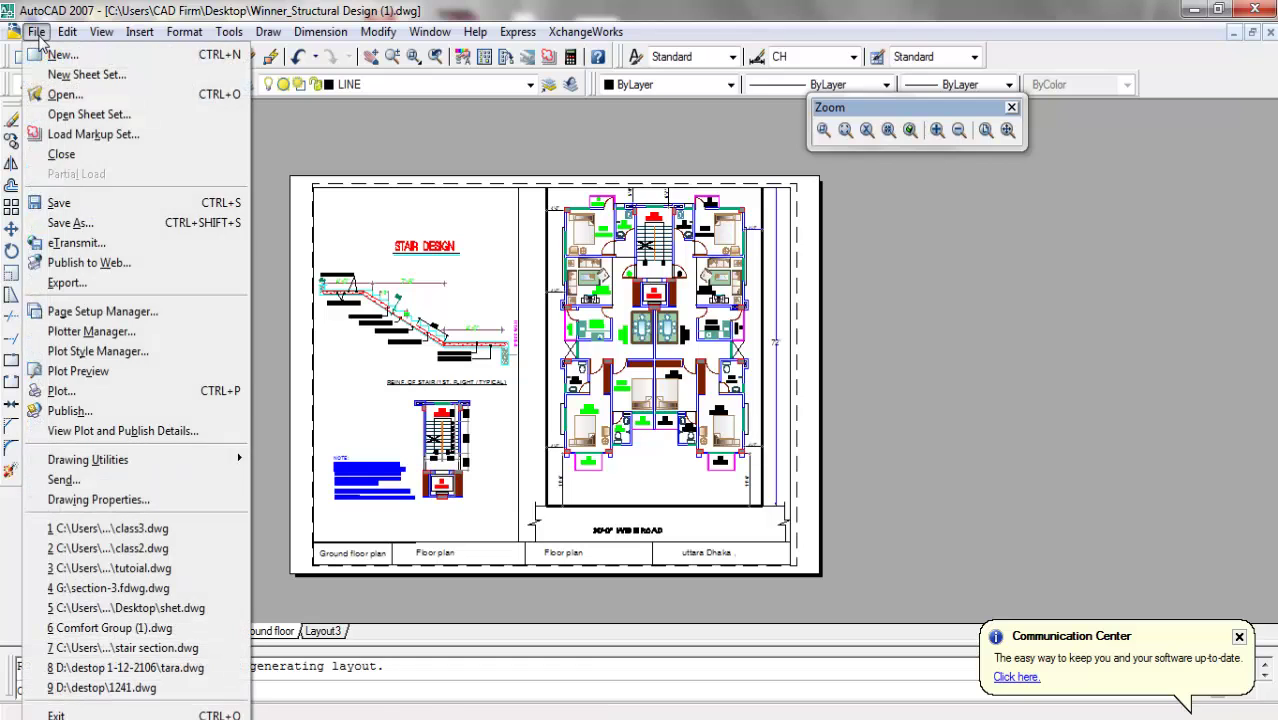
click(82, 393)
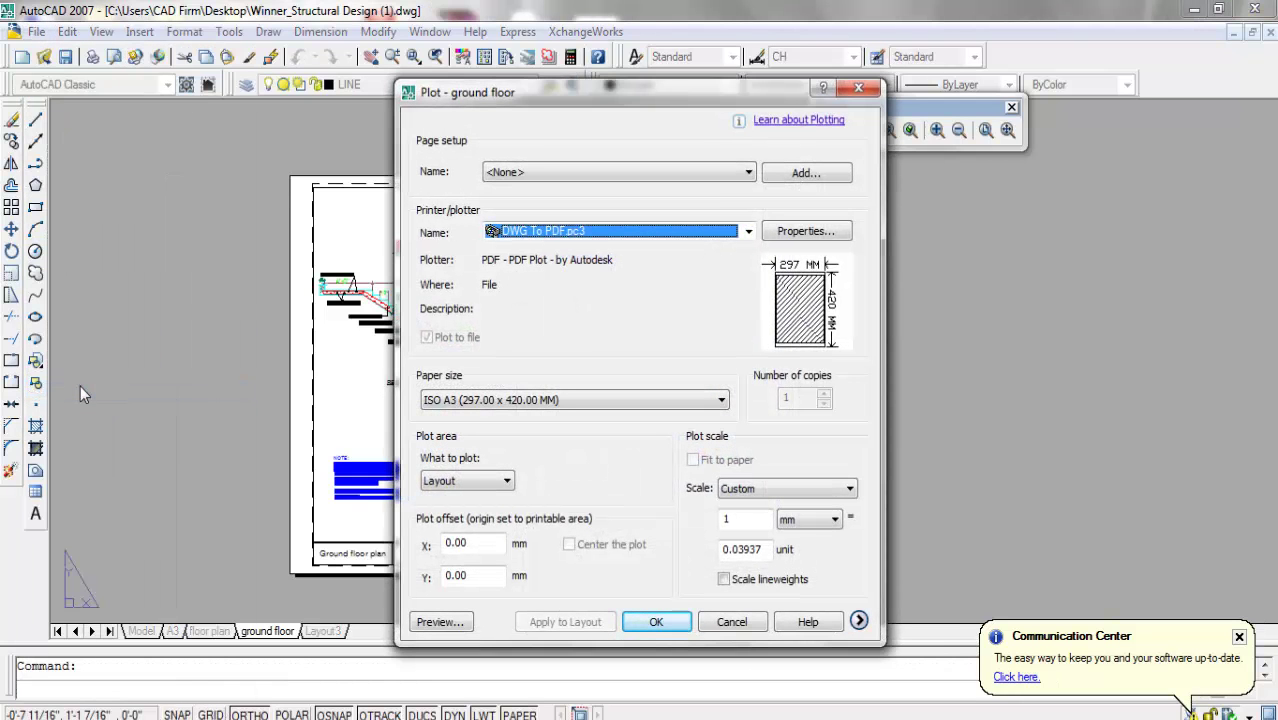
click(440, 622)
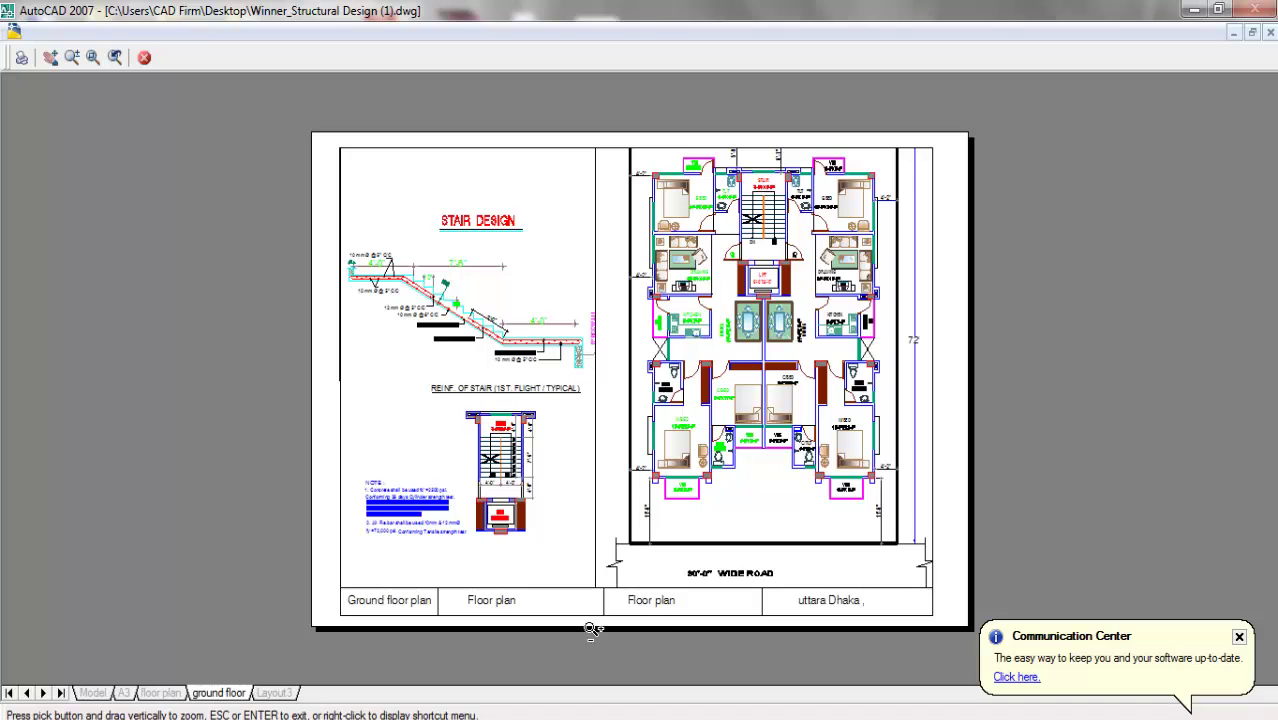
right_click(984, 290)
click(1022, 292)
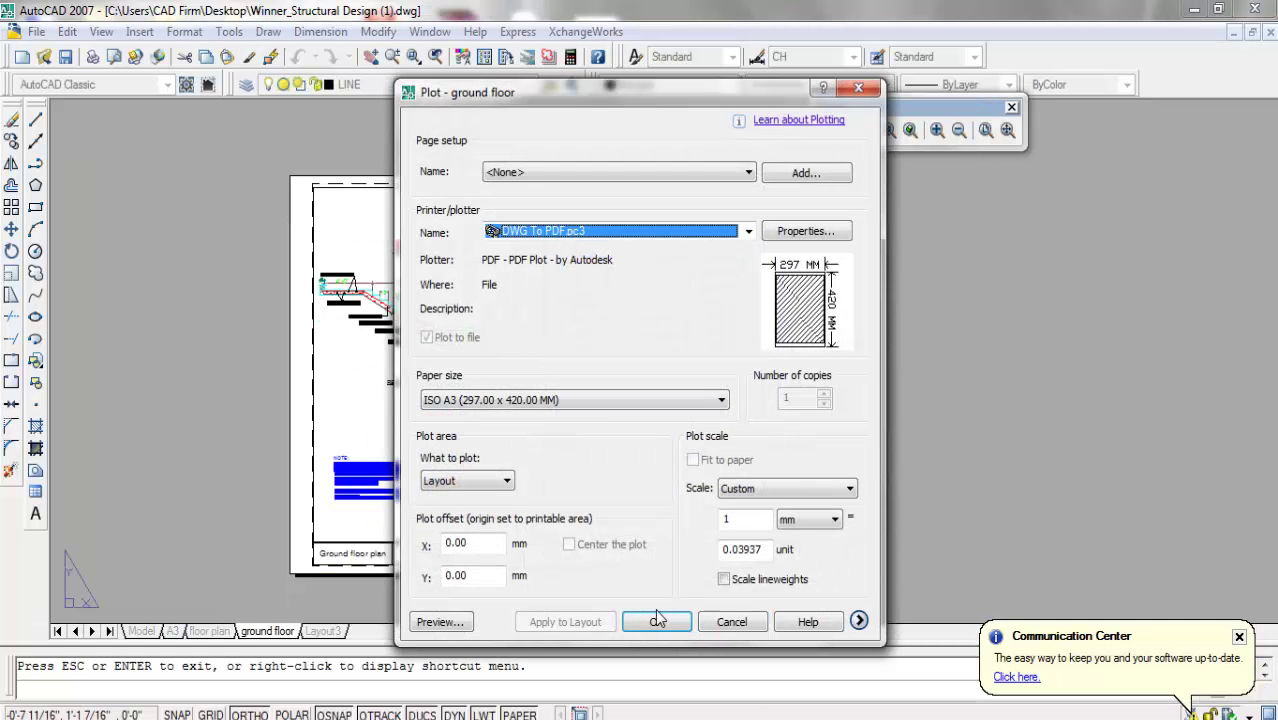
Plot the ground floor layout to PDF, saving Winner_Structural Design (1)-ground floor.pdf on the Desktop.
click(656, 624)
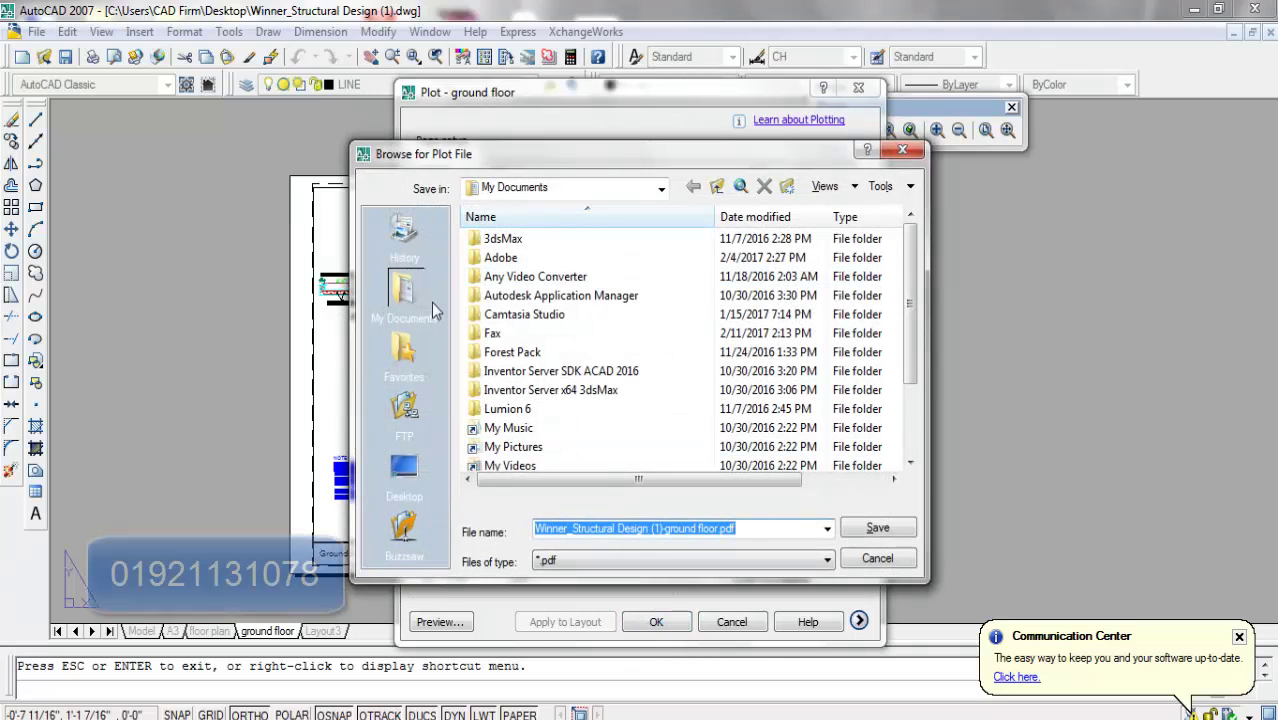
click(395, 467)
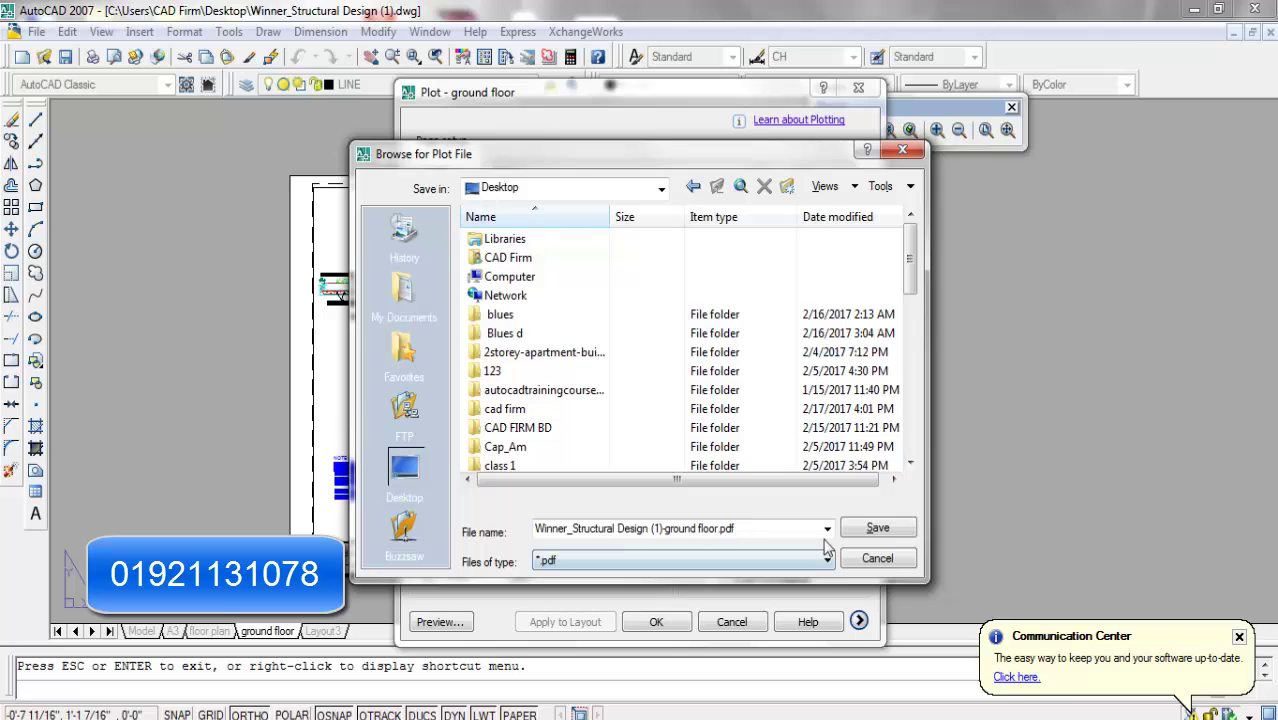
click(879, 528)
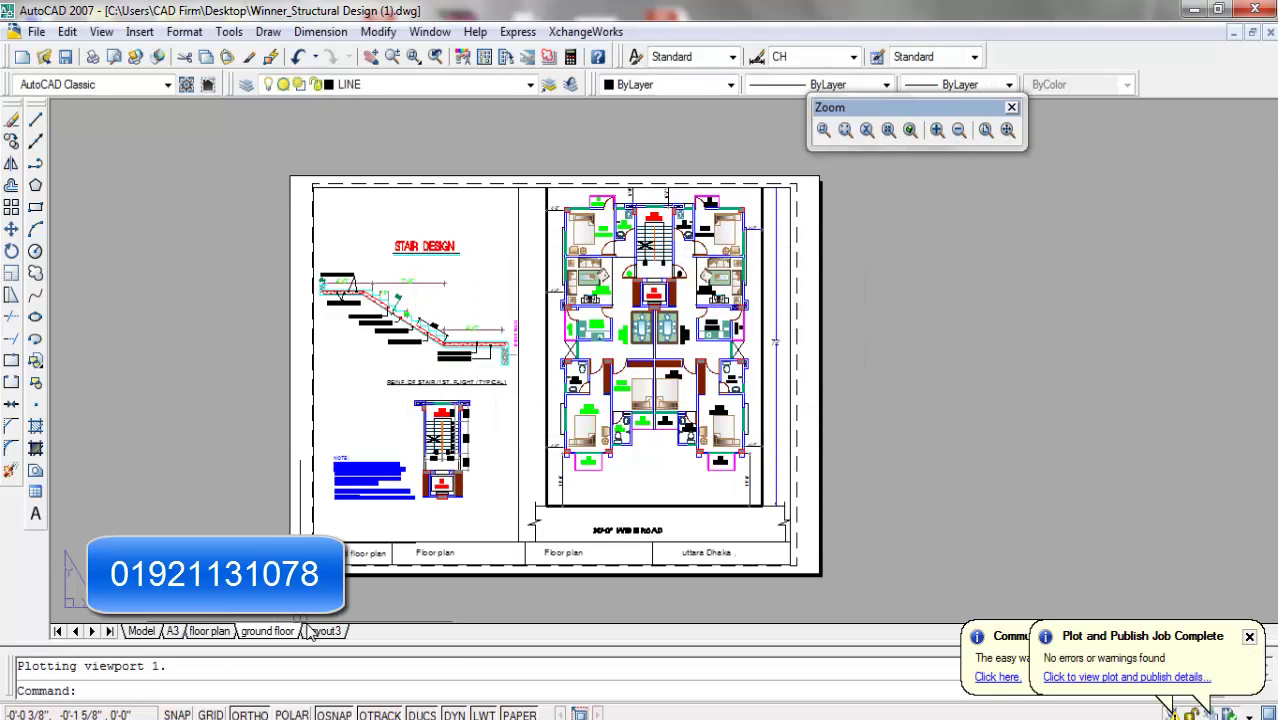
On the floor plan layout, create three viewports in the Left arrangement, filling the border area above the title strip.
click(211, 632)
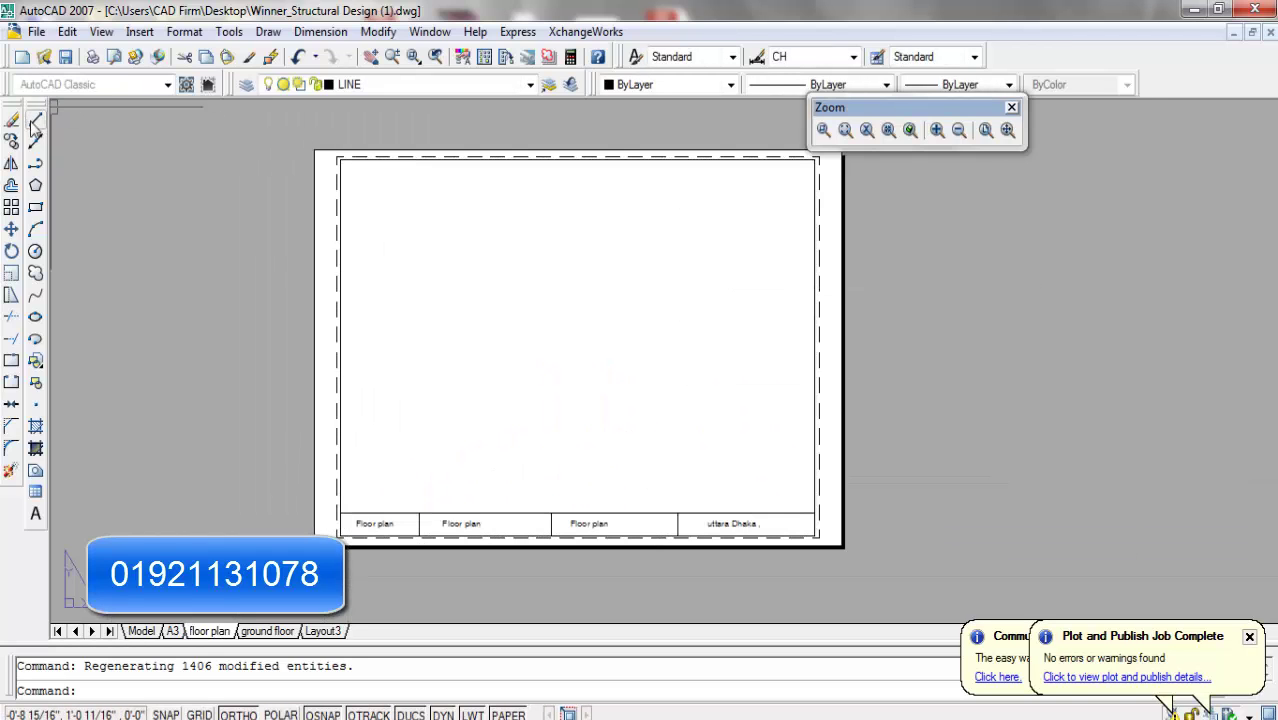
click(103, 32)
mouse_move(145, 282)
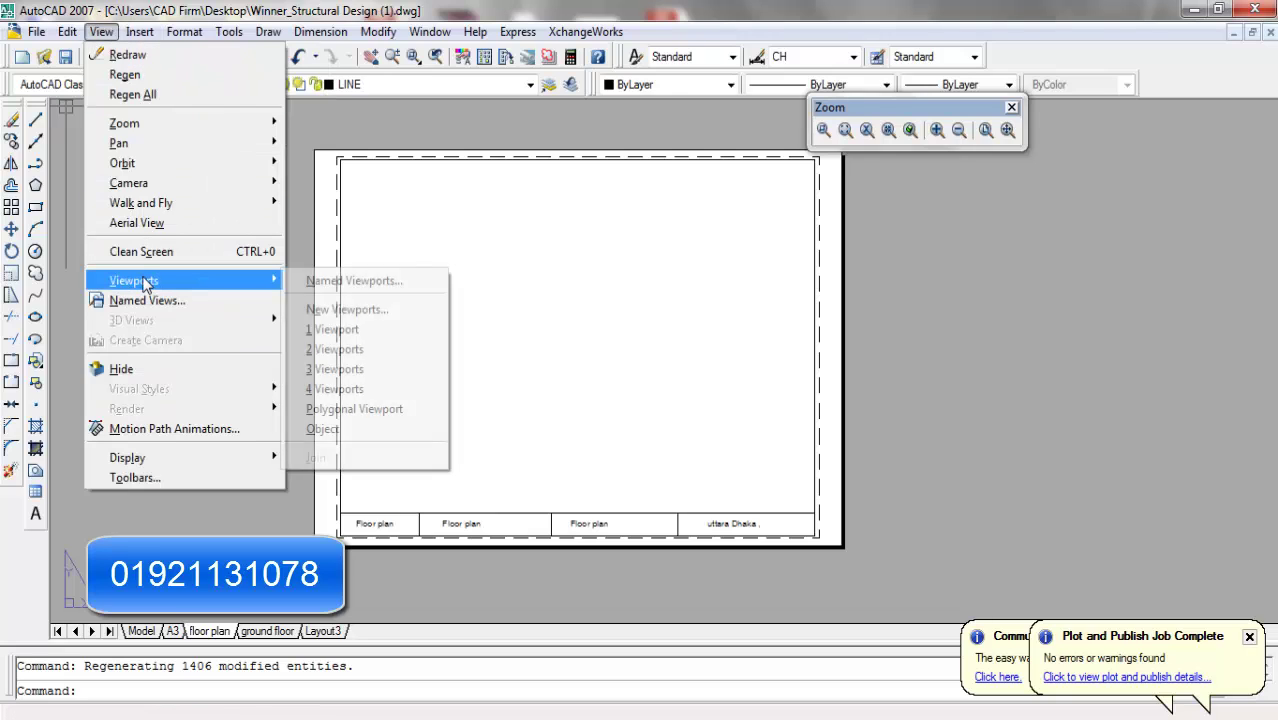
click(334, 370)
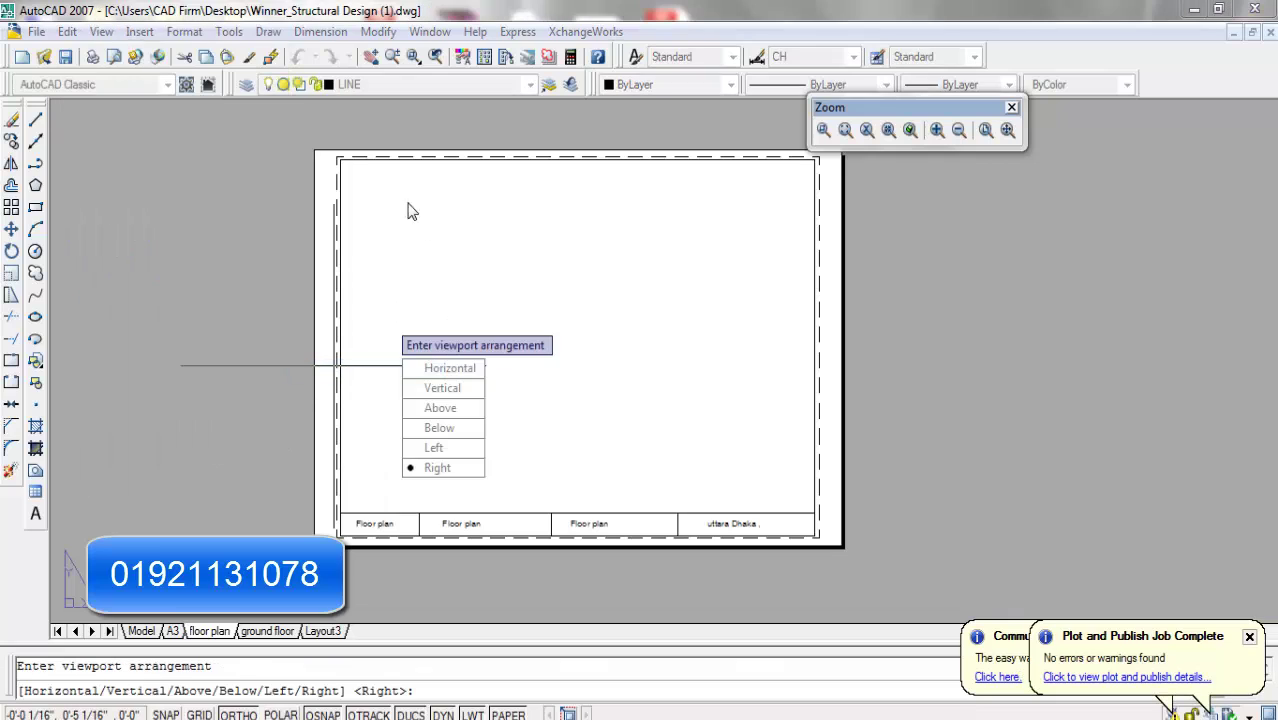
click(434, 447)
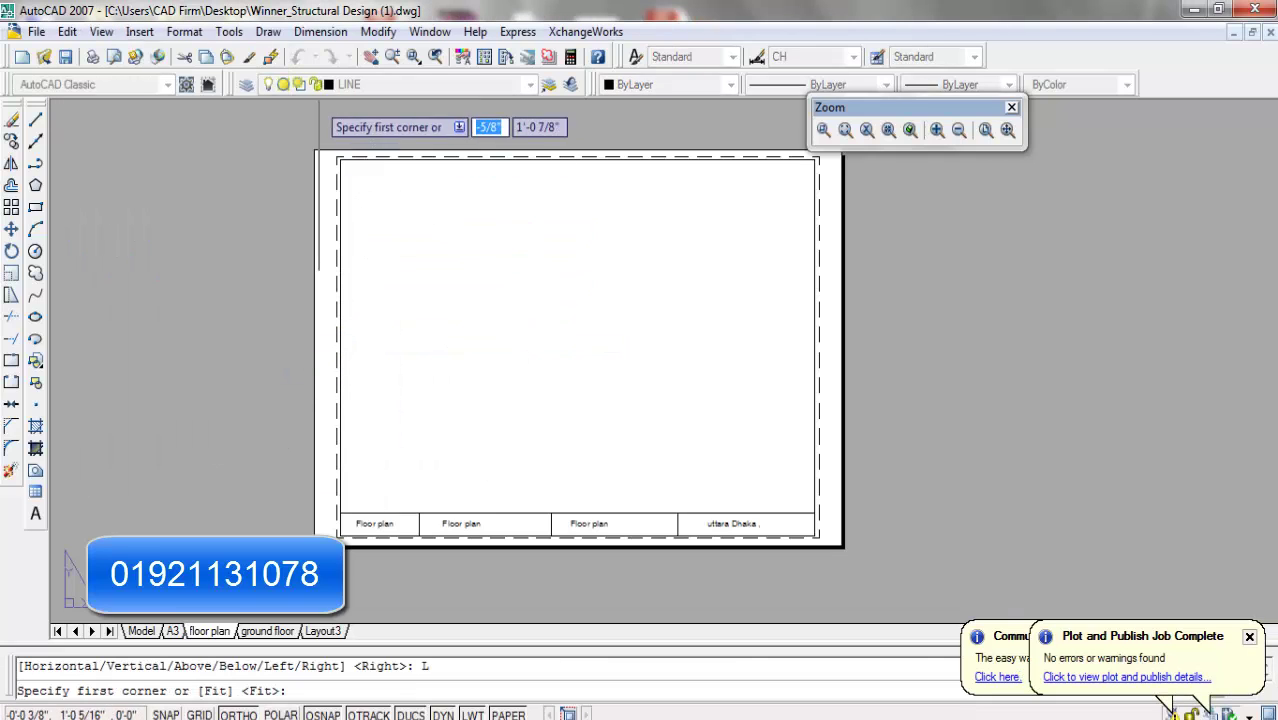
click(340, 158)
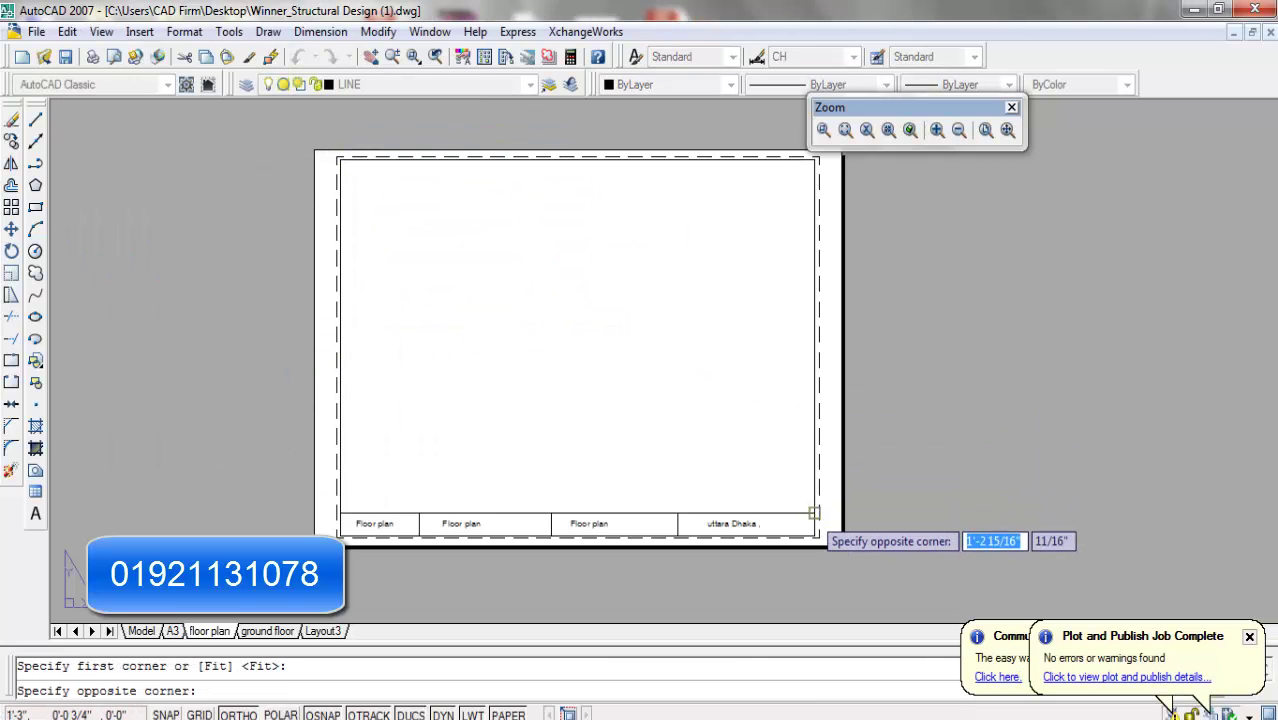
click(817, 516)
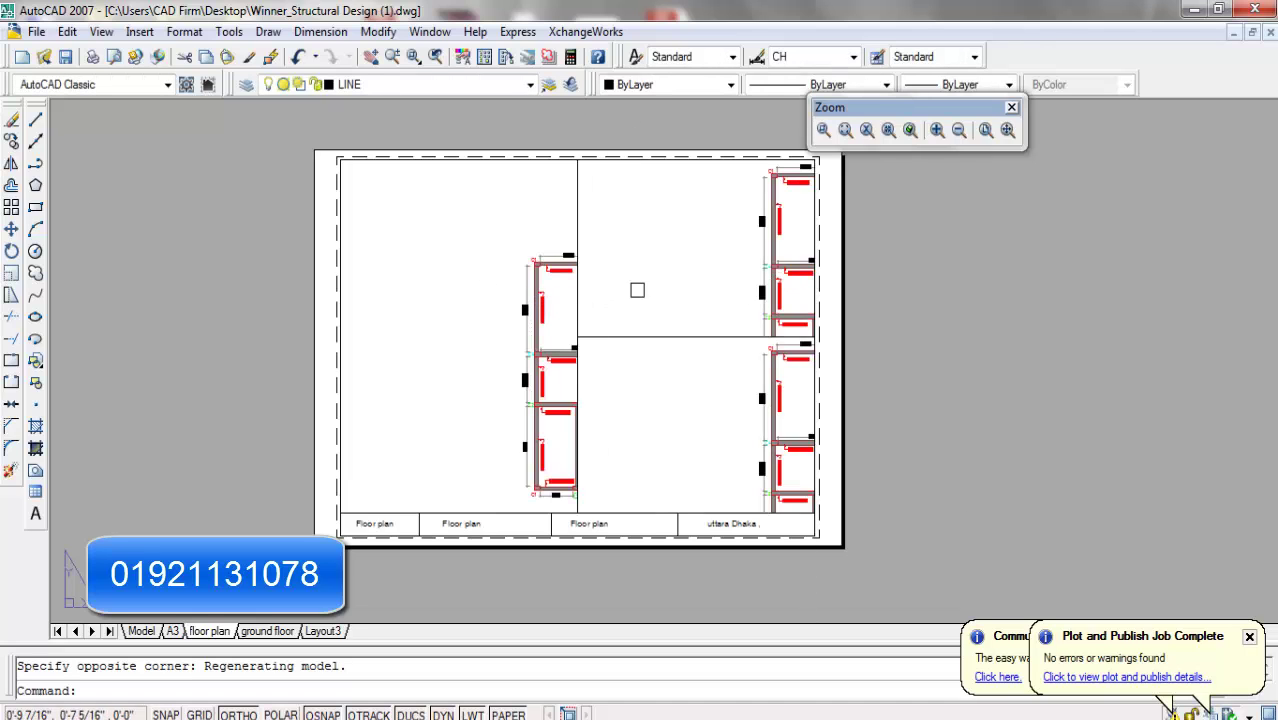
Activate the sheet's large left viewport and bring the whole ground floor beam layout into view, centred in the frame.
click(472, 306)
double_click(468, 328)
scroll(468, 330, up, 6)
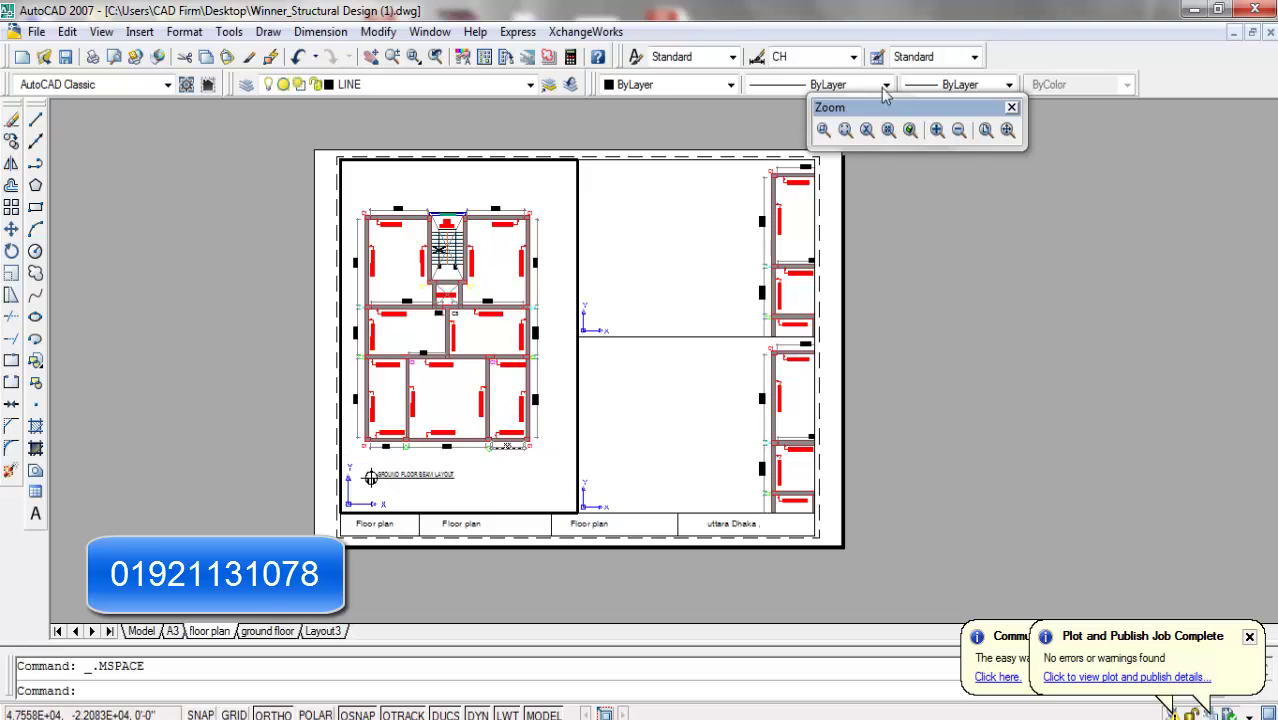
click(370, 57)
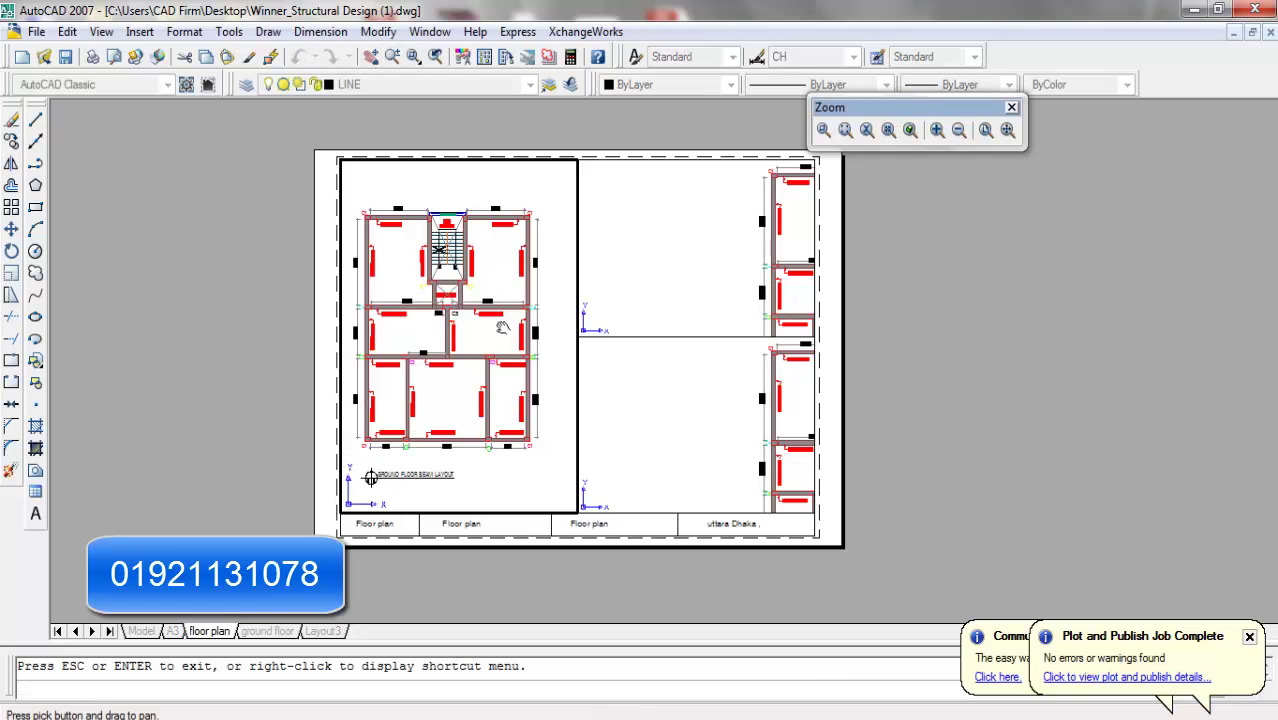
drag(501, 323, 510, 327)
right_click(673, 256)
click(695, 266)
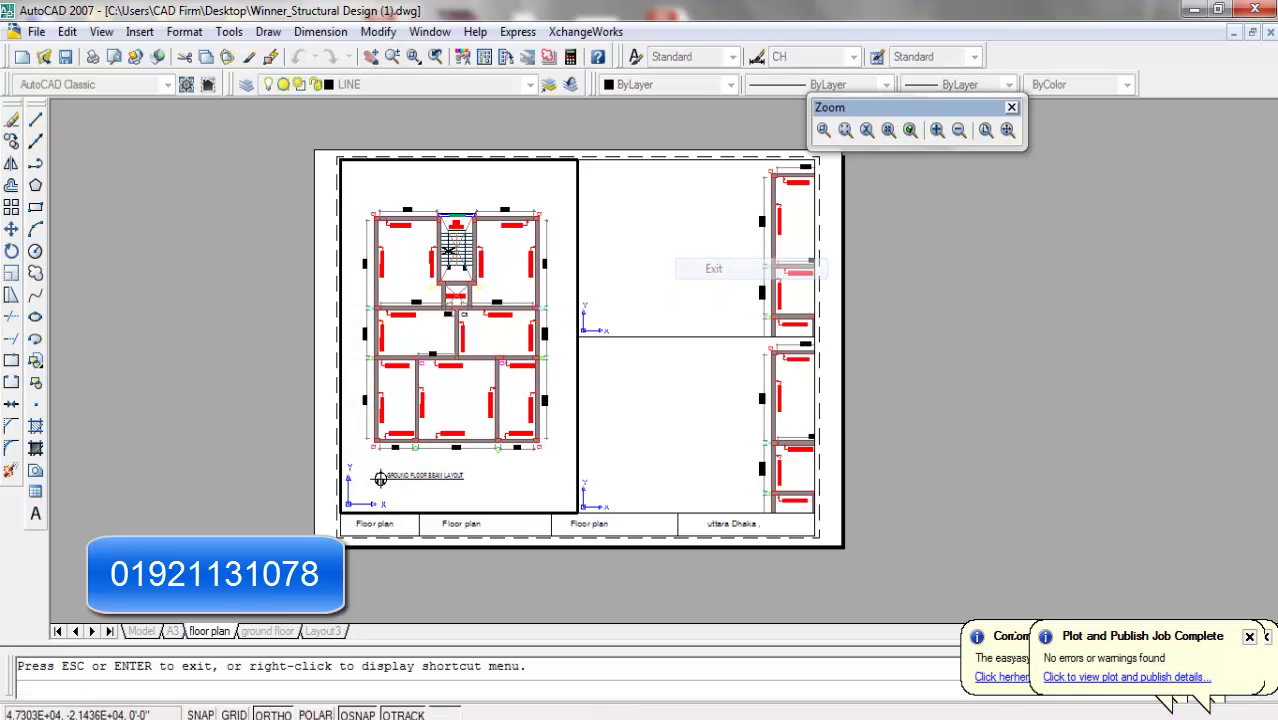
Enlarge the ground floor beam layout within the large viewport and recentre it so the plan and its title fit.
scroll(453, 386, down, 2)
scroll(522, 282, up, 3)
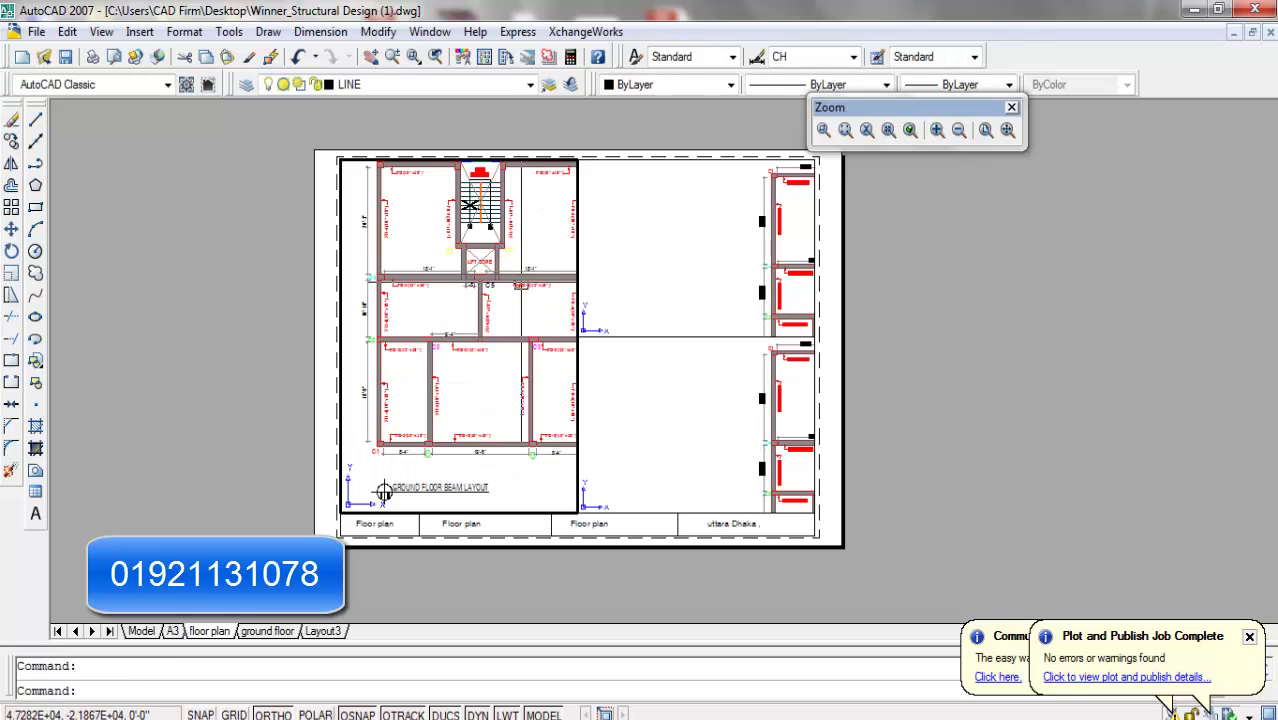
scroll(347, 175, down, 2)
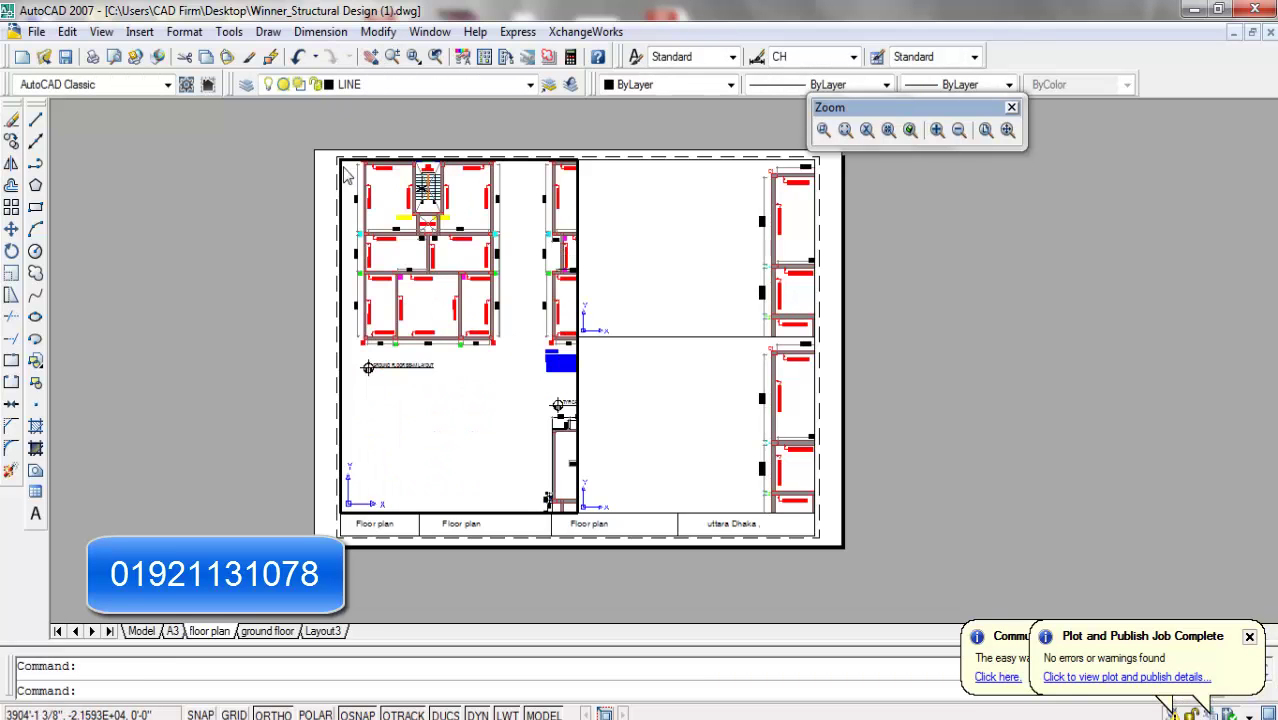
click(374, 57)
drag(437, 226, 440, 287)
scroll(397, 315, up, 2)
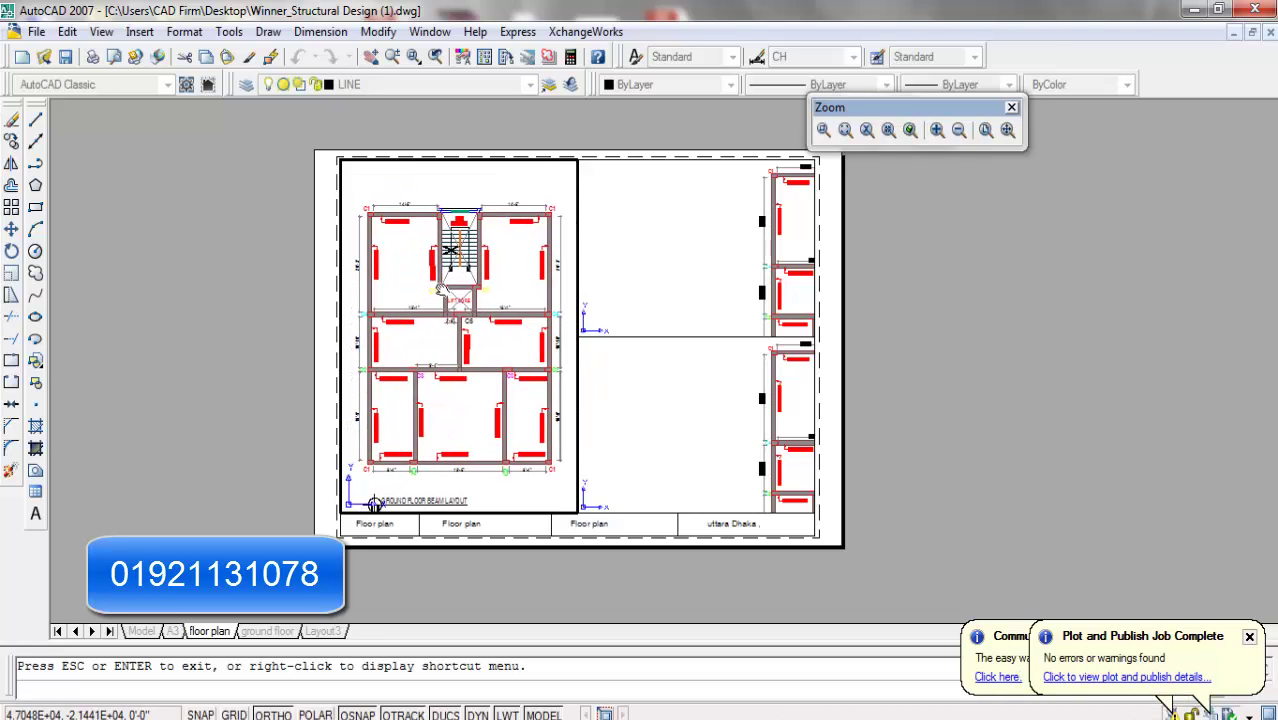
right_click(672, 235)
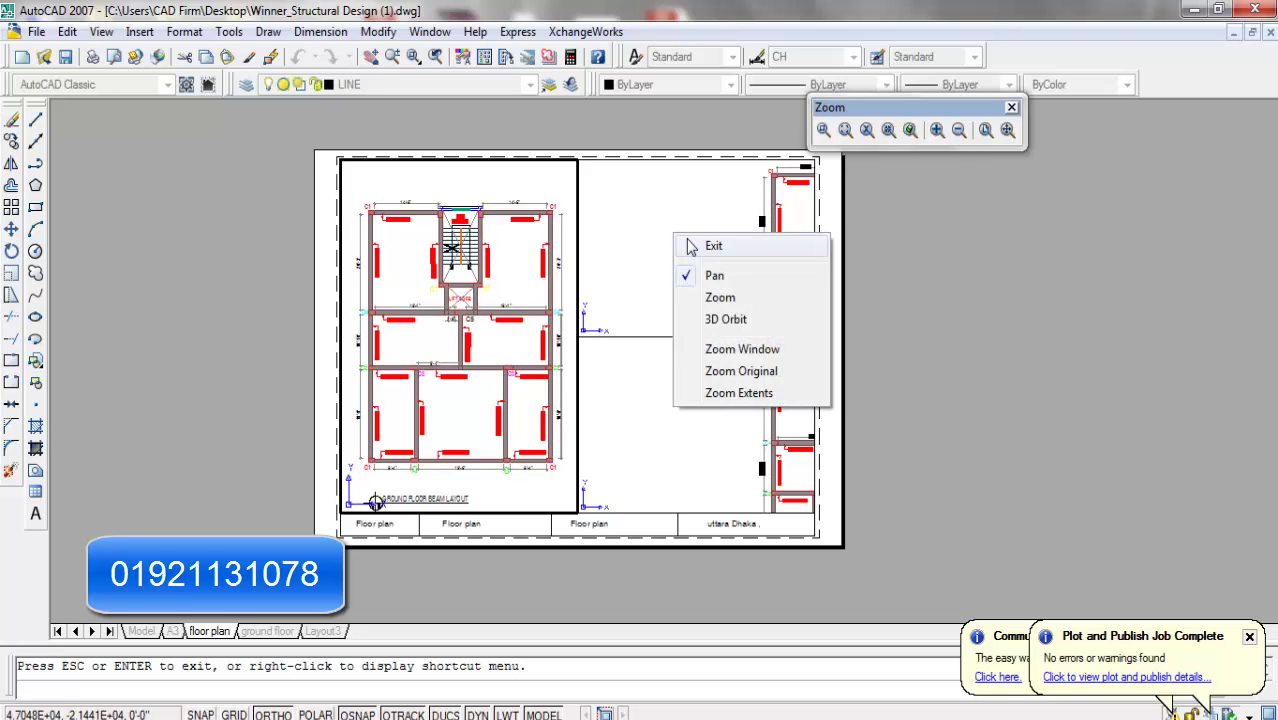
click(688, 244)
Activate the sheet's upper-right viewport and bring the gridded plan with the details beneath it into view, centred.
click(686, 233)
scroll(678, 240, down, 6)
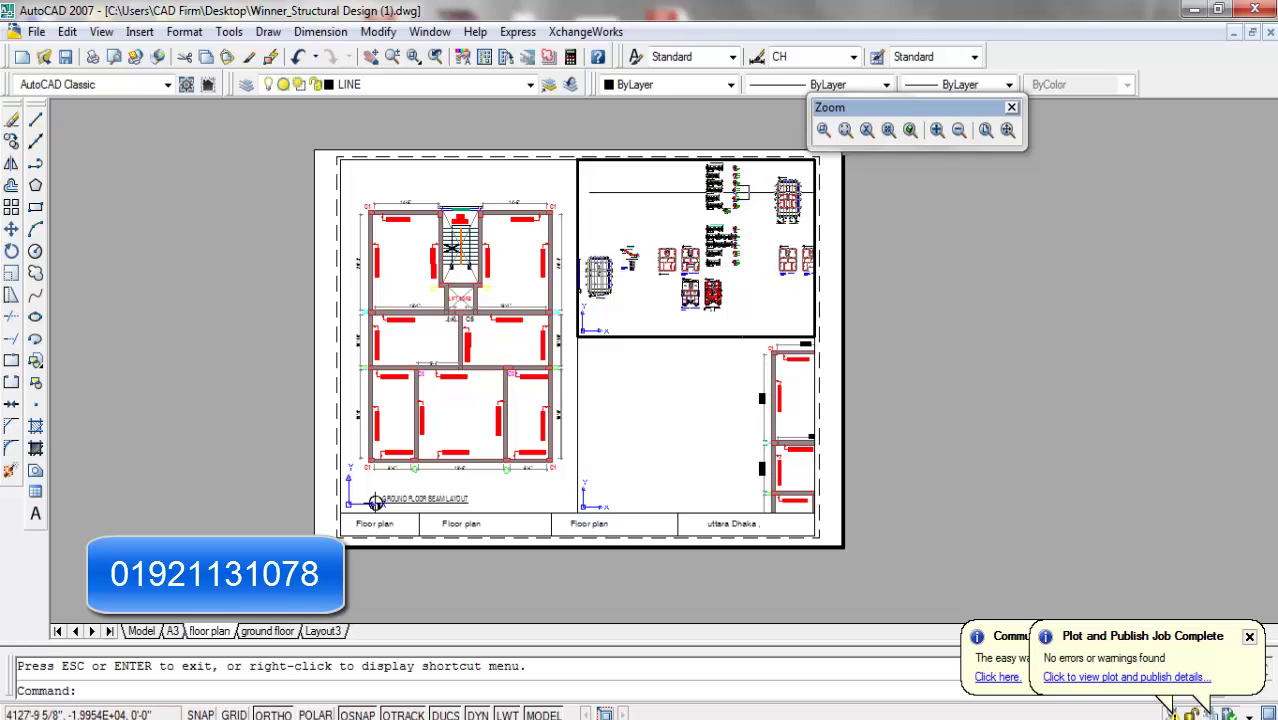
scroll(667, 212, up, 6)
scroll(667, 211, down, 4)
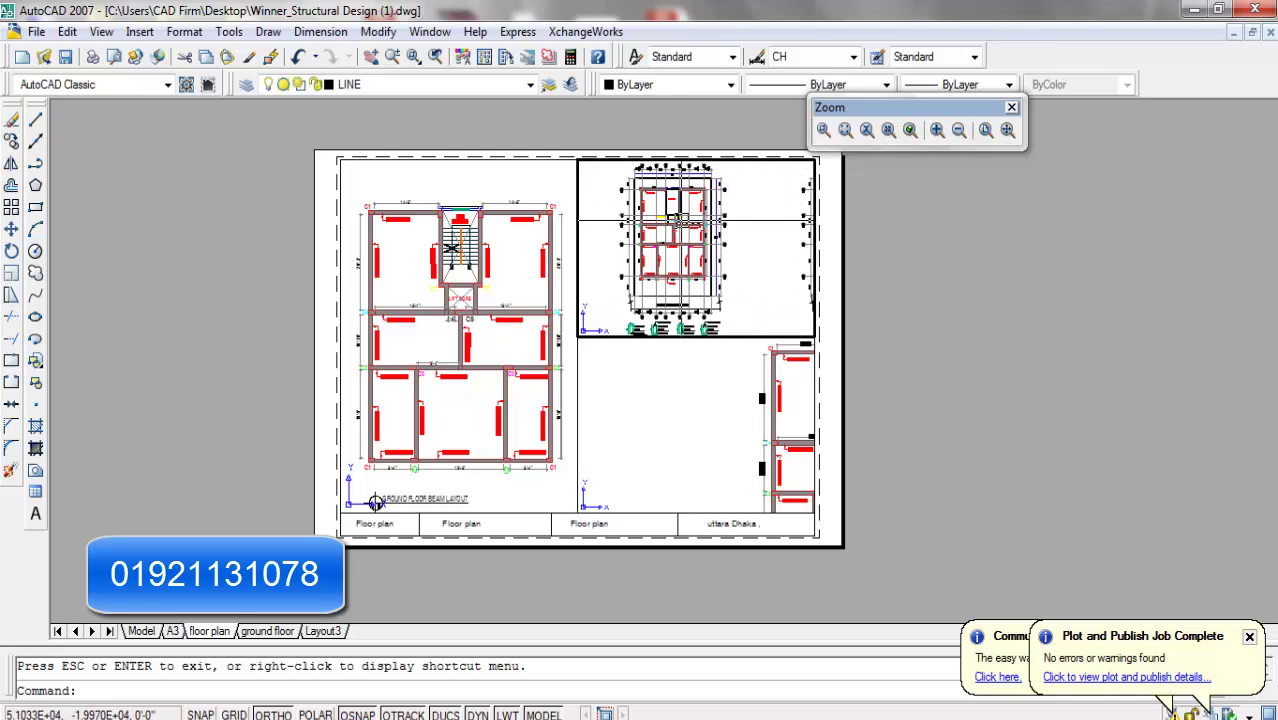
click(391, 57)
drag(647, 220, 659, 227)
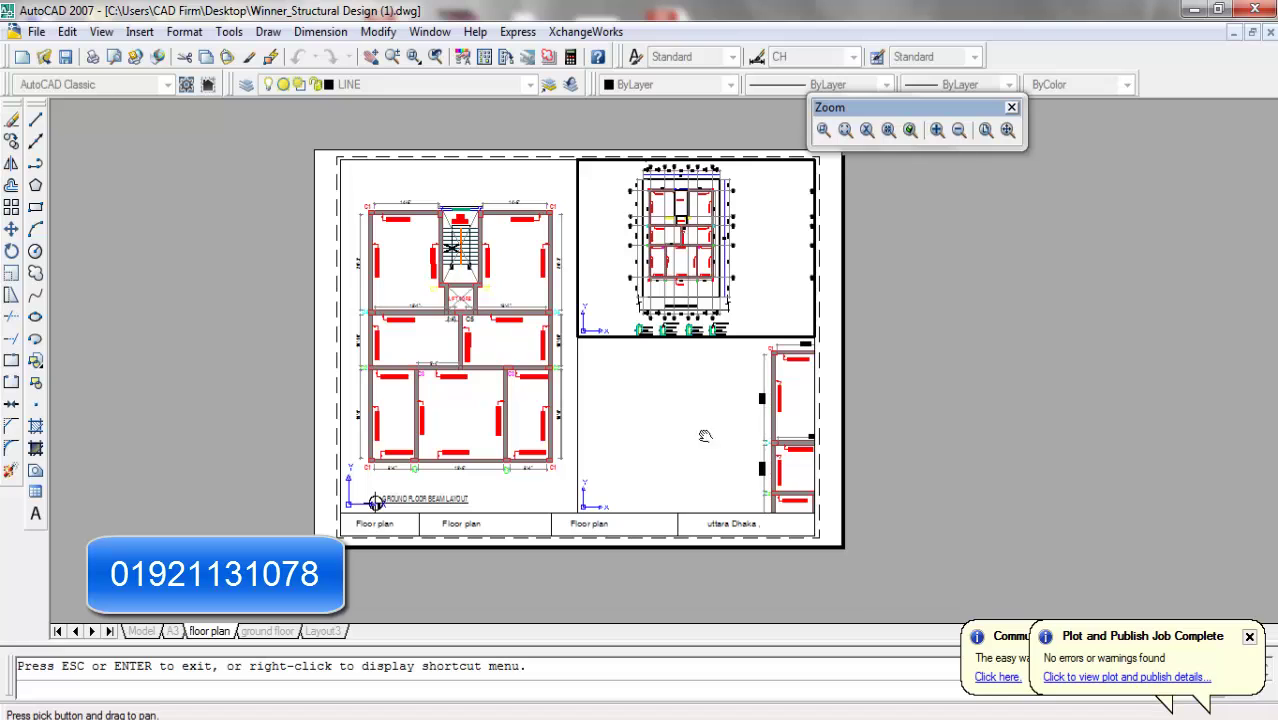
right_click(705, 436)
click(736, 443)
Activate the sheet's lower-right viewport and zoom in on the floor plan below the beam layouts.
click(685, 422)
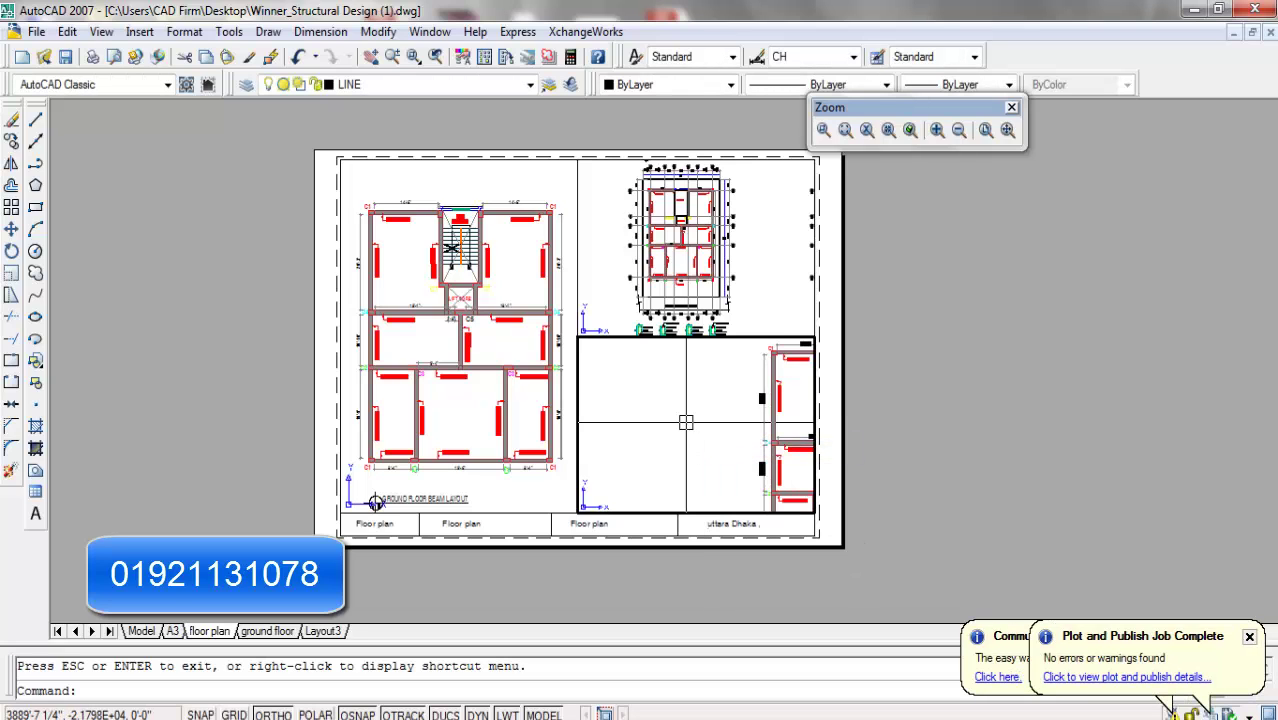
click(684, 422)
scroll(625, 418, down, 4)
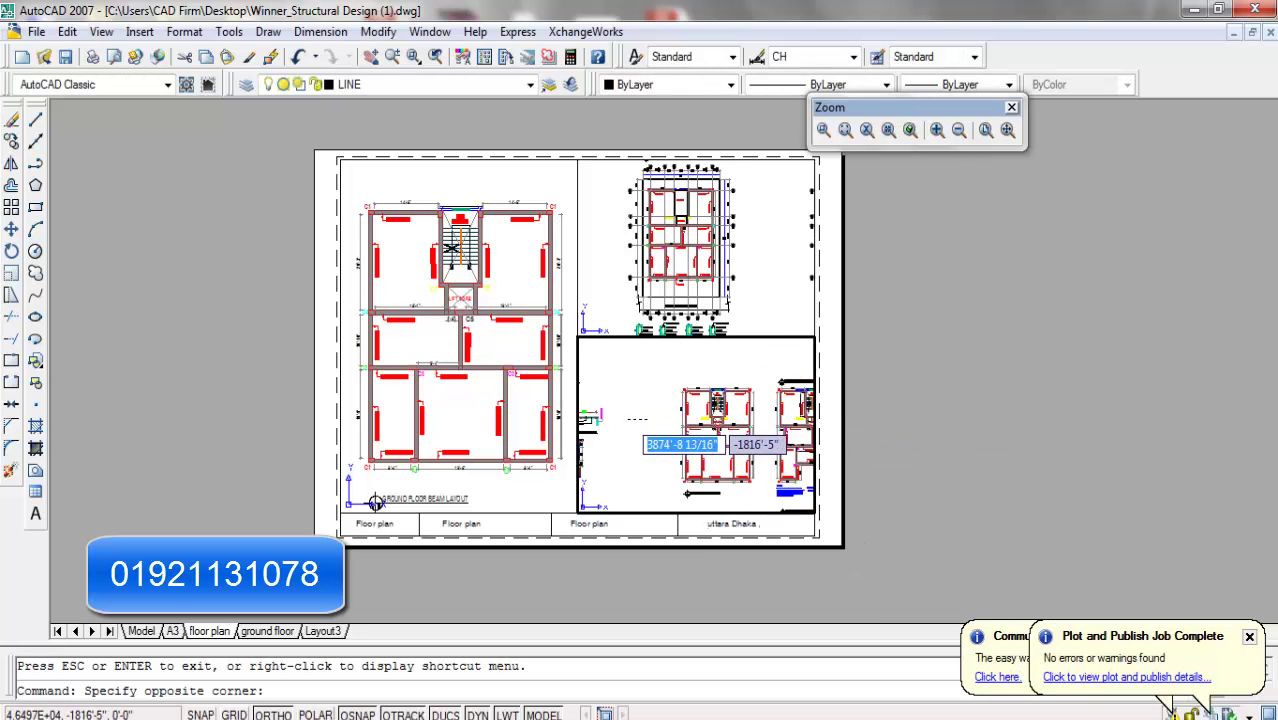
click(643, 418)
scroll(643, 418, down, 4)
click(639, 447)
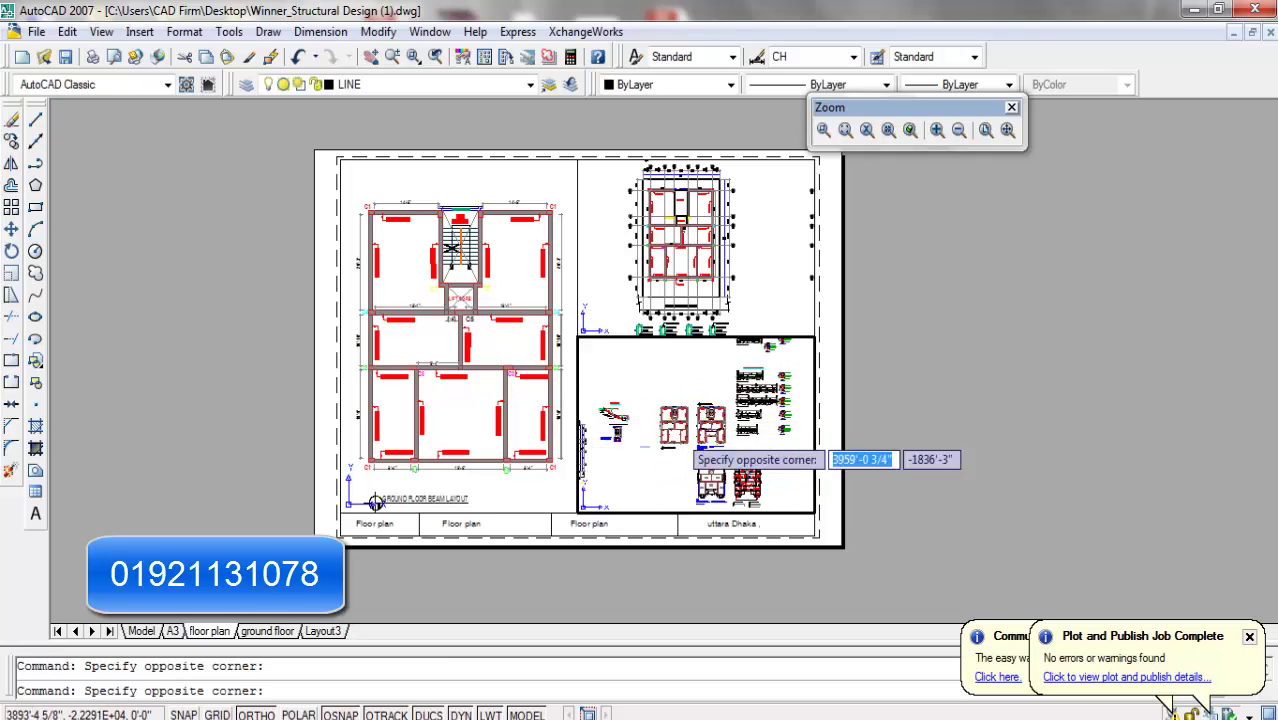
click(655, 477)
scroll(639, 477, up, 5)
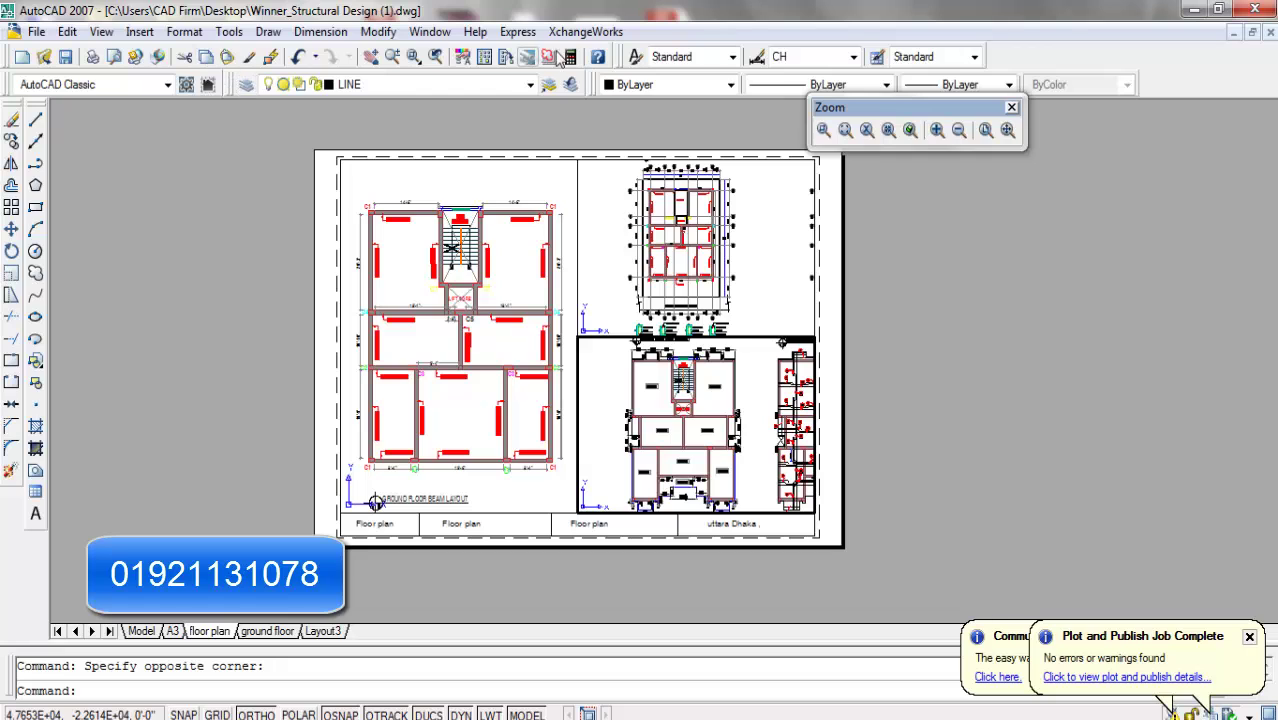
Shift the plan in the lower-right viewport sideways so the neighbouring drawing leaves the frame, and return to paper space.
click(372, 57)
drag(672, 405, 708, 405)
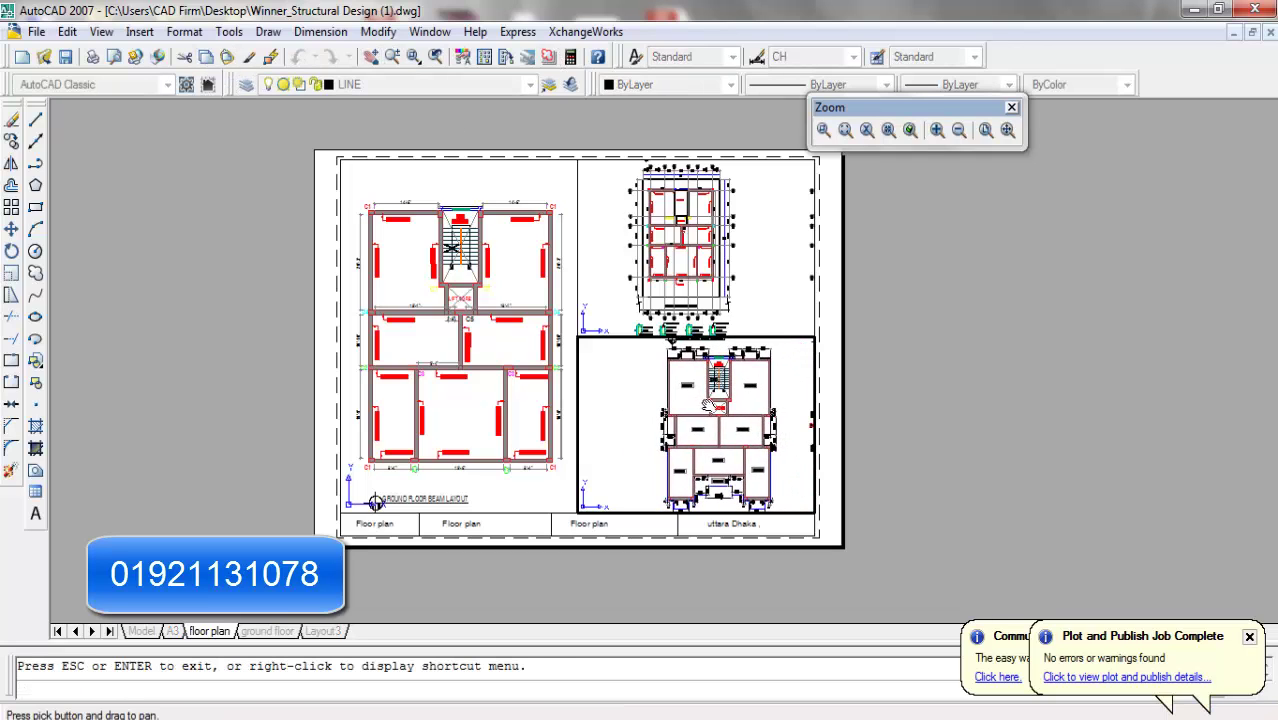
right_click(925, 366)
click(975, 372)
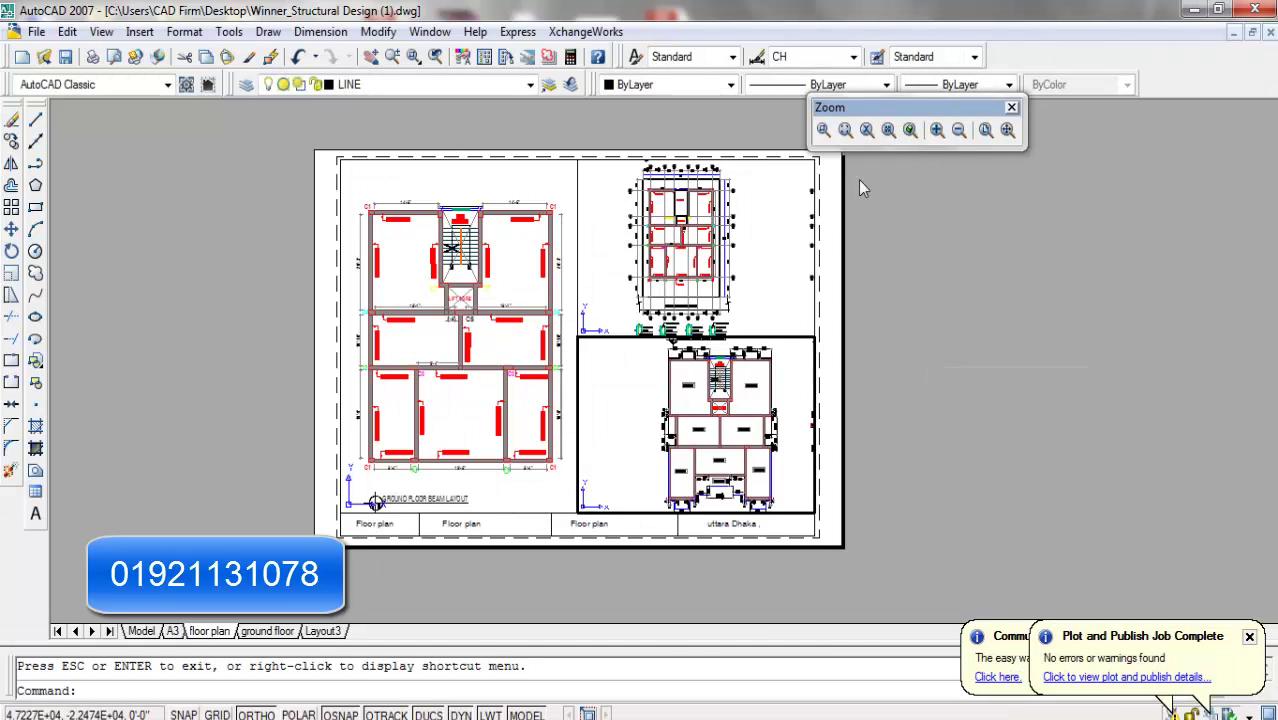
double_click(940, 310)
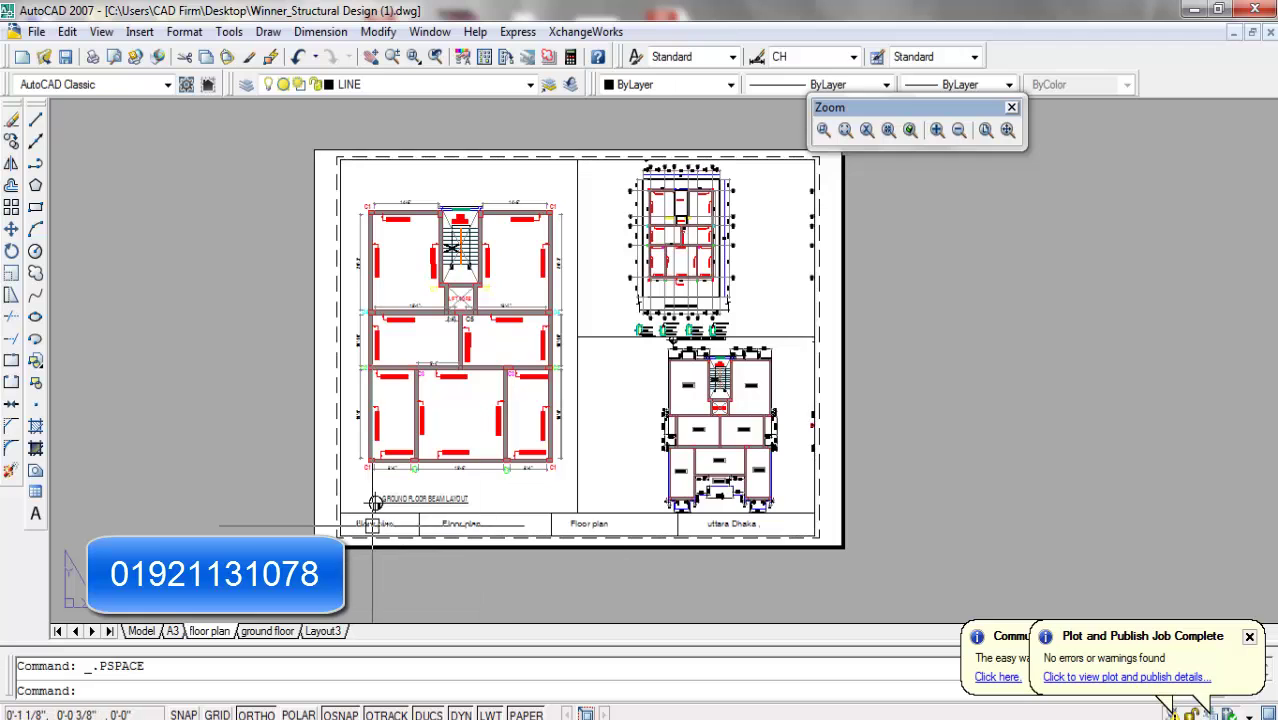
click(1059, 330)
click(1059, 330)
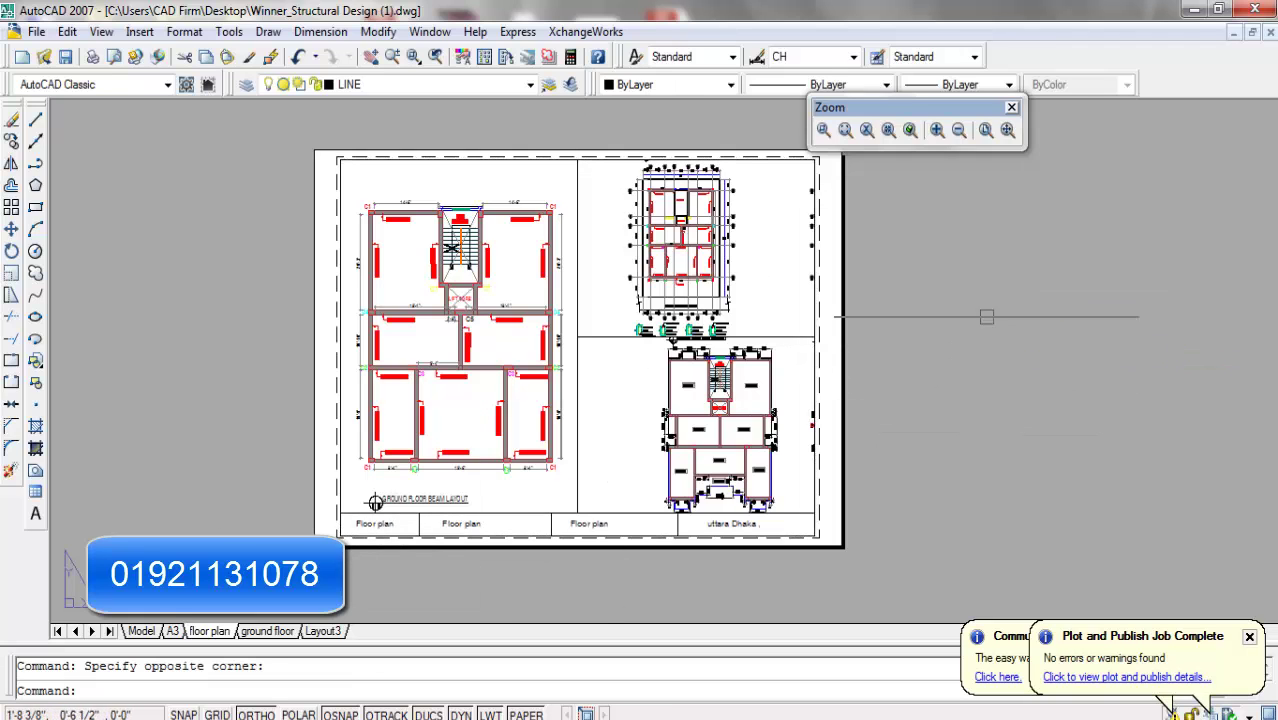
scroll(906, 395, down, 3)
scroll(889, 402, up, 3)
scroll(830, 350, down, 4)
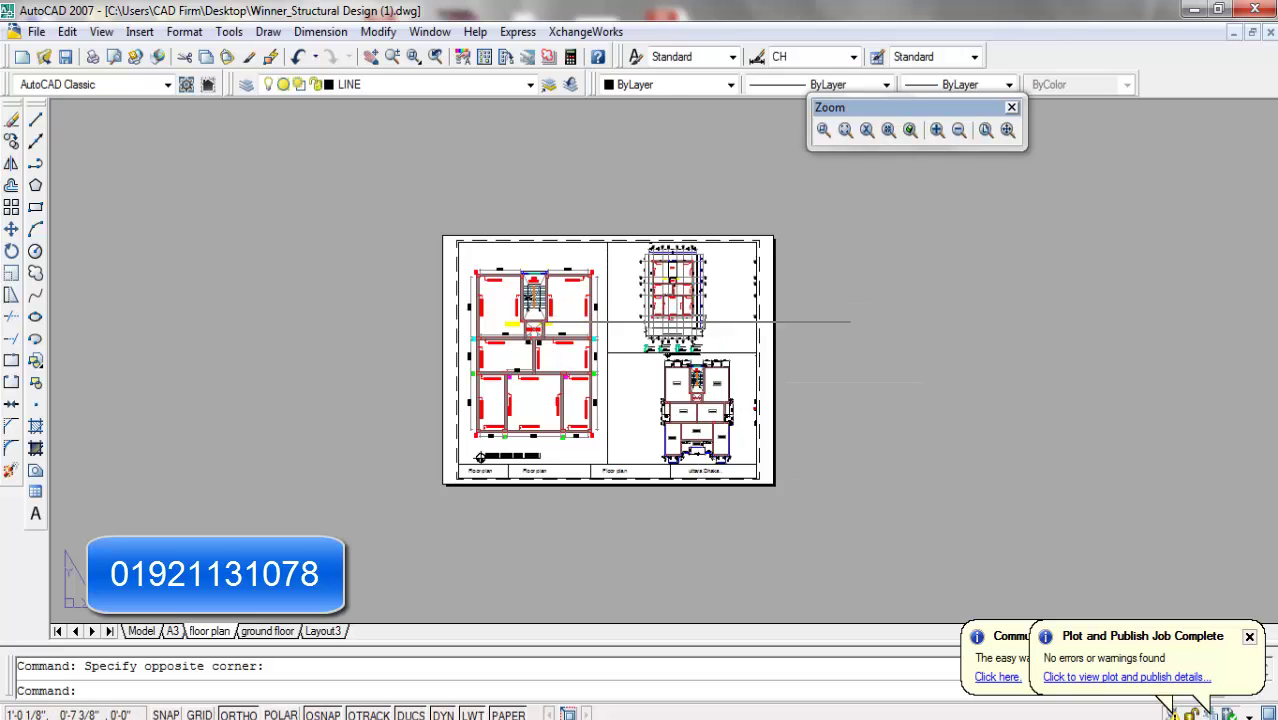
scroll(728, 440, up, 4)
scroll(728, 440, down, 2)
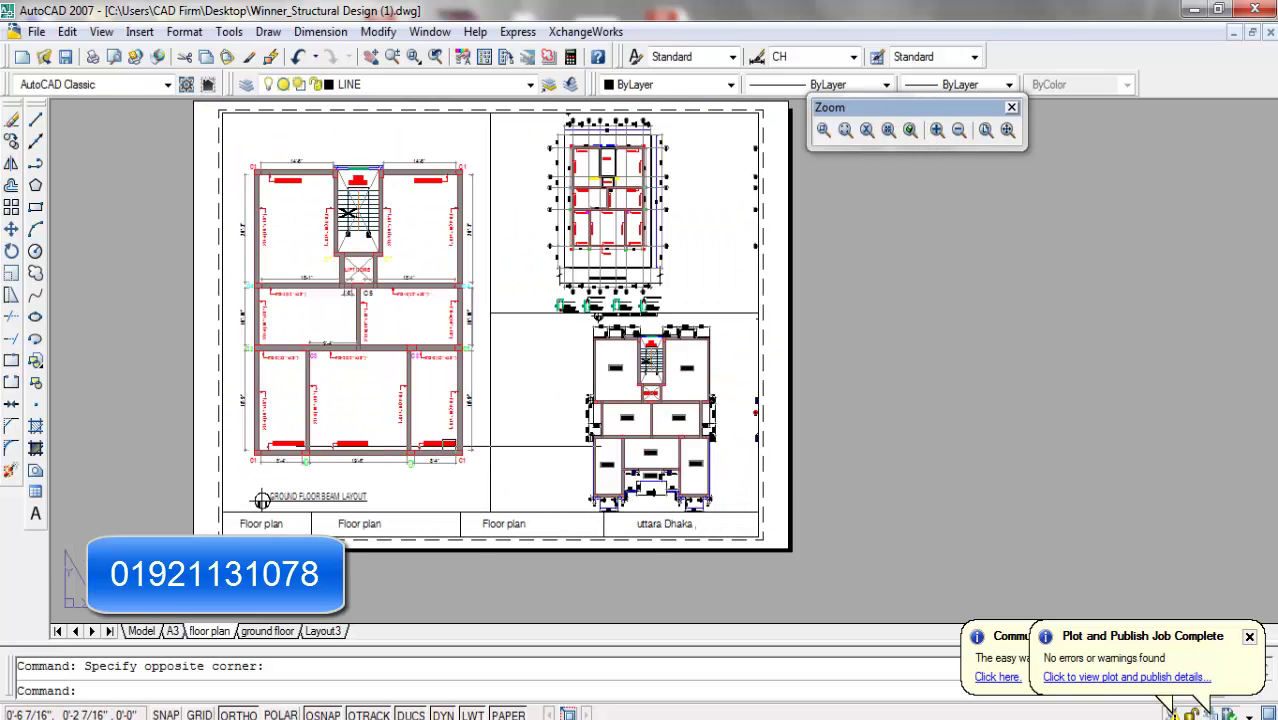
Plot the floor plan layout to PDF, saving it on the Desktop as 789floor plan.pdf.
click(35, 31)
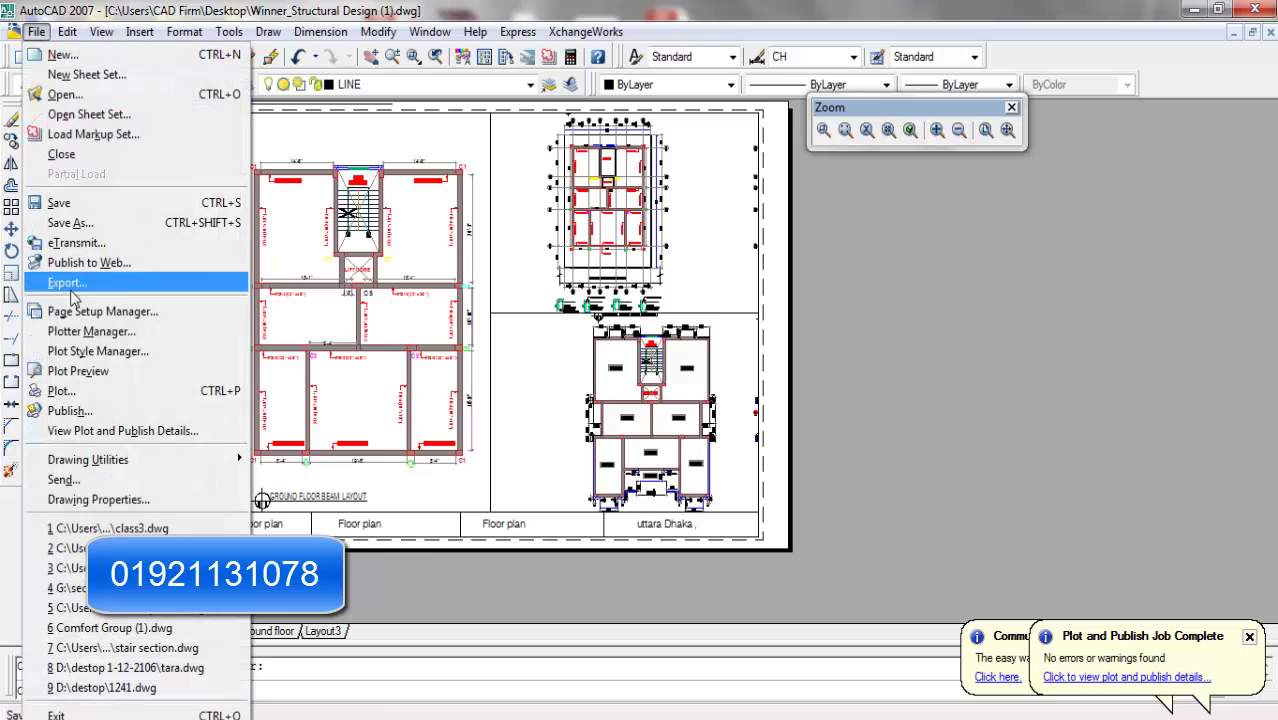
click(45, 392)
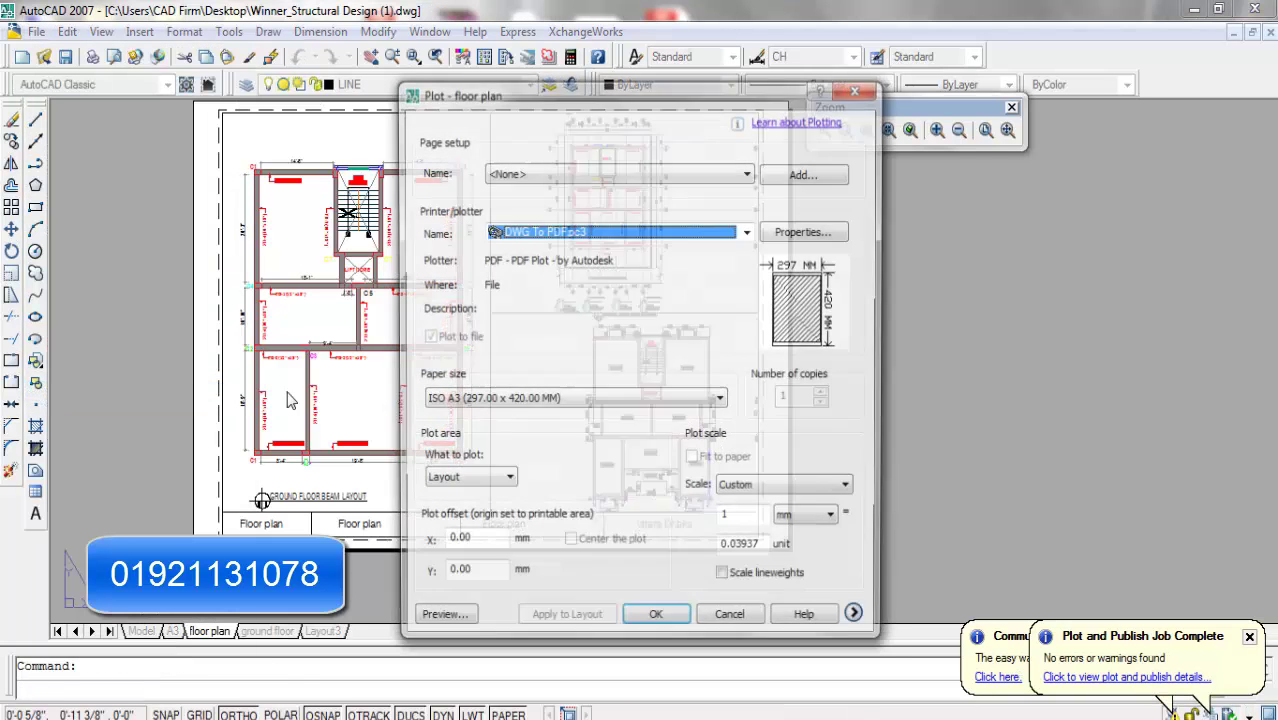
click(656, 624)
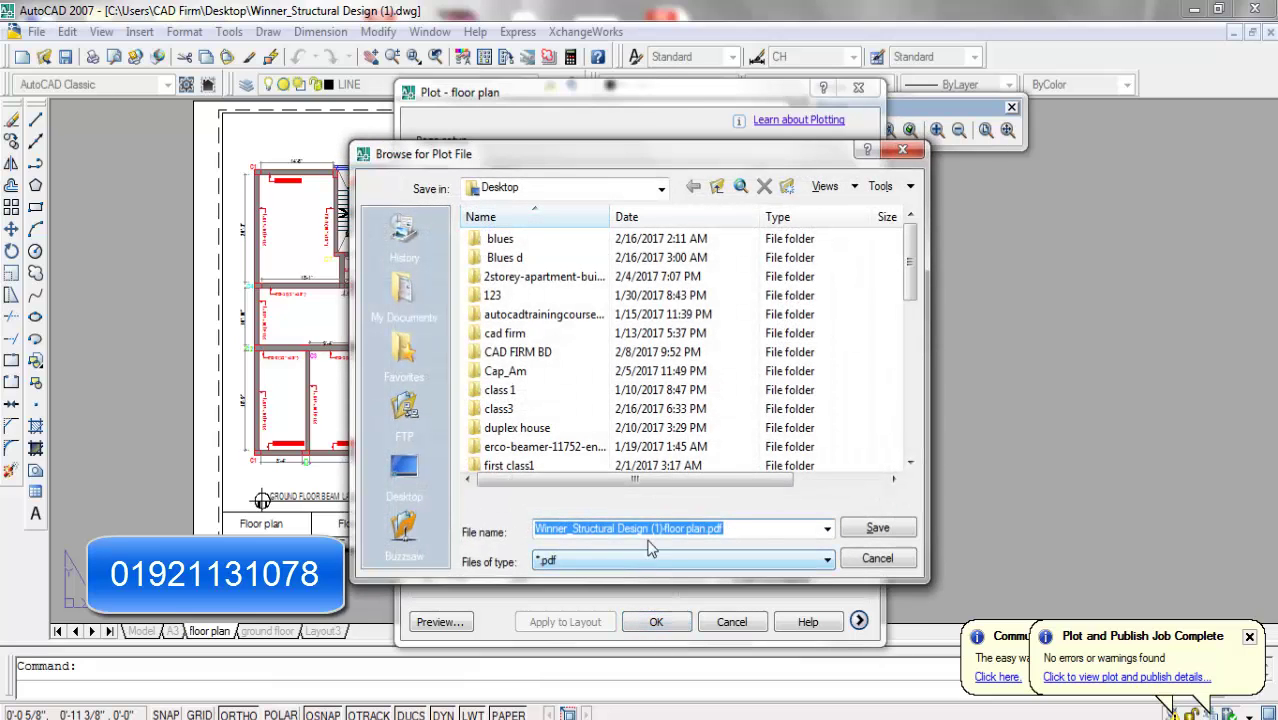
click(664, 530)
key(BackSpace)
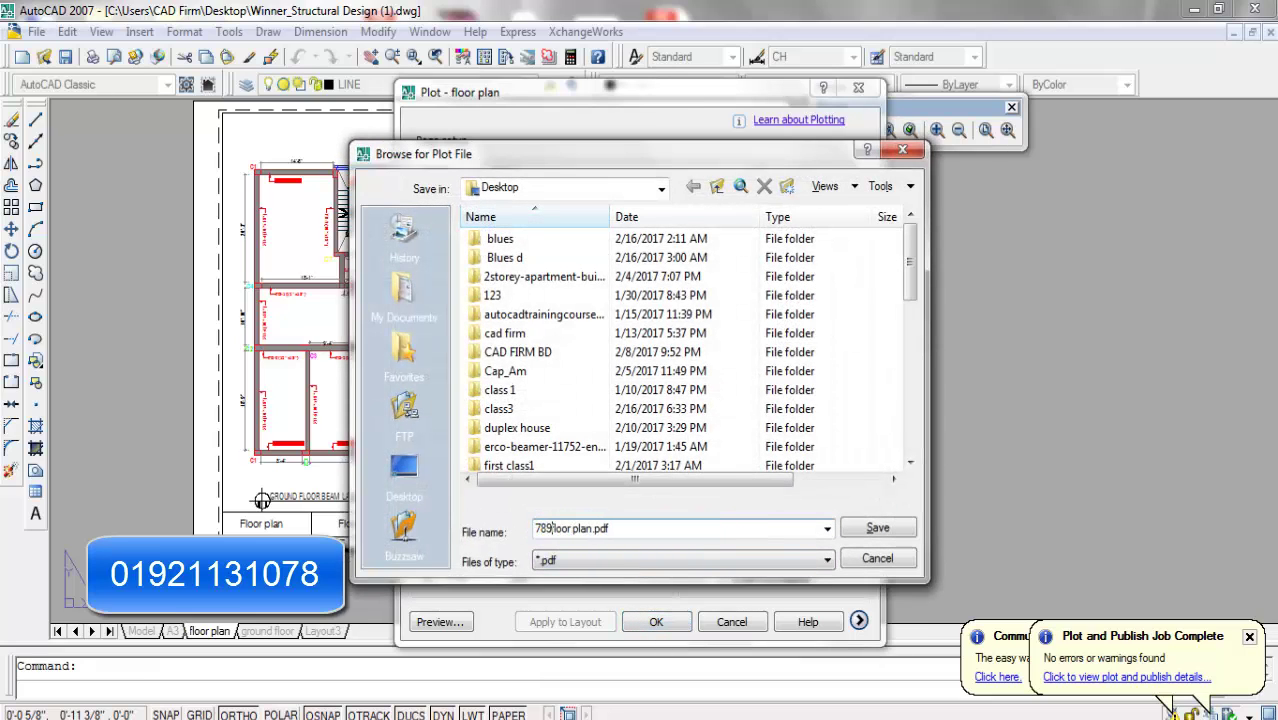
click(884, 532)
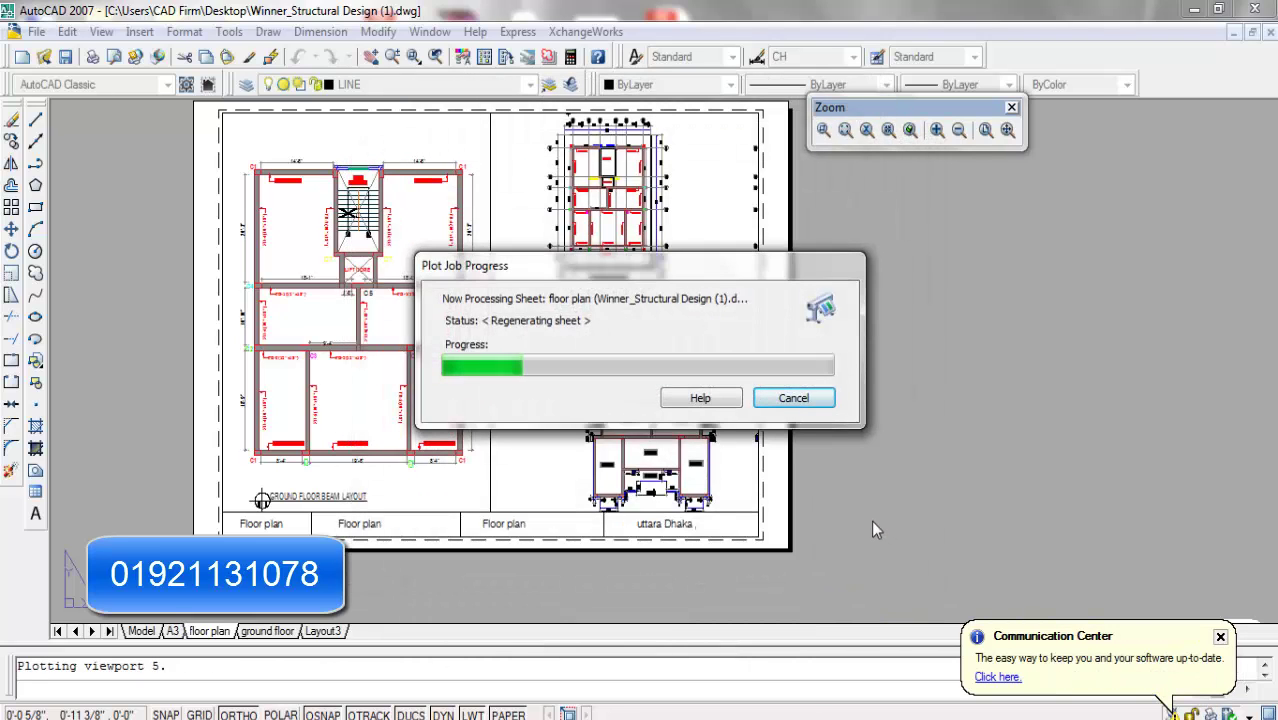
Switch to the desktop, open the plotted ground floor PDF in Adobe Acrobat Reader and review the sheet from the stair design to the floor plan.
click(1193, 9)
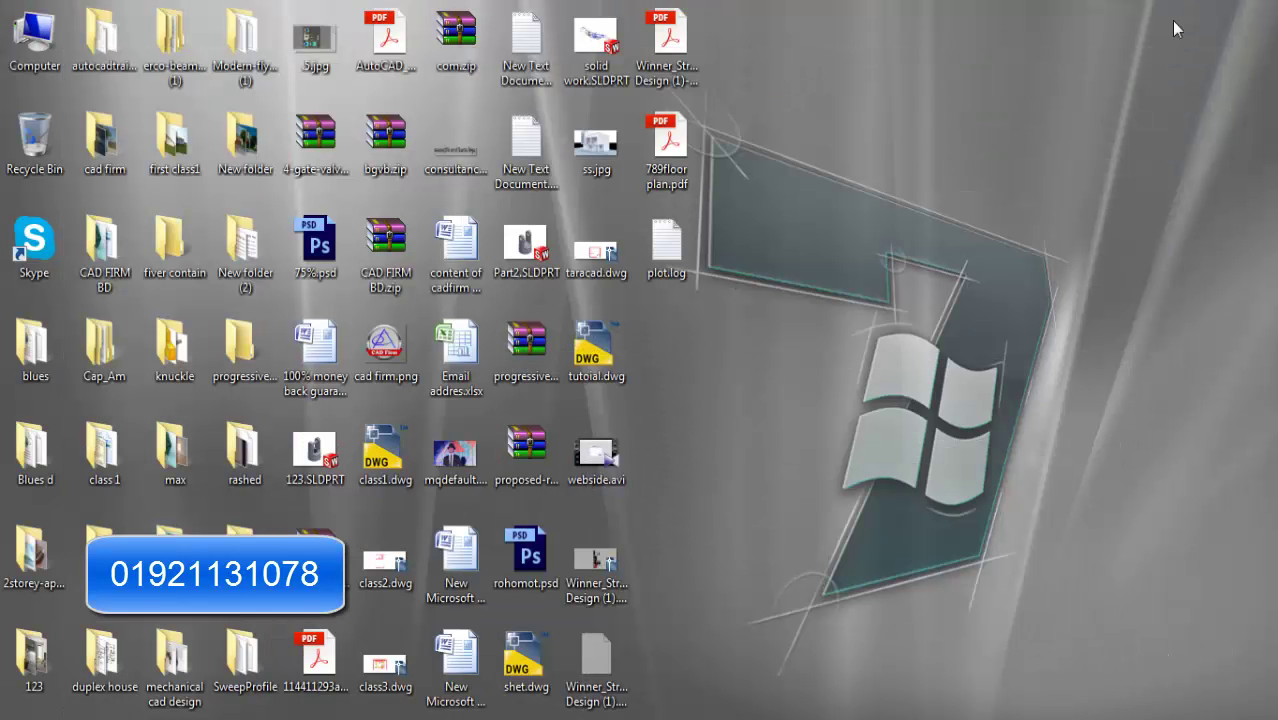
right_click(662, 18)
click(722, 44)
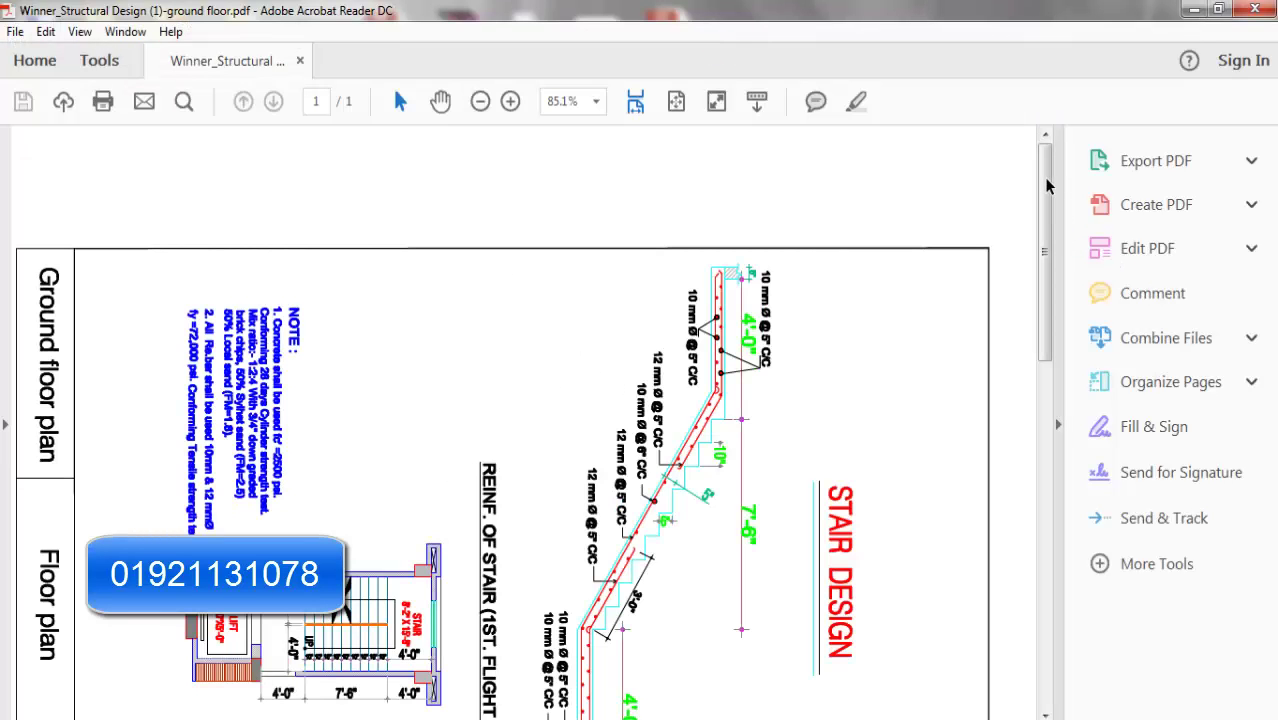
drag(1045, 184, 1070, 476)
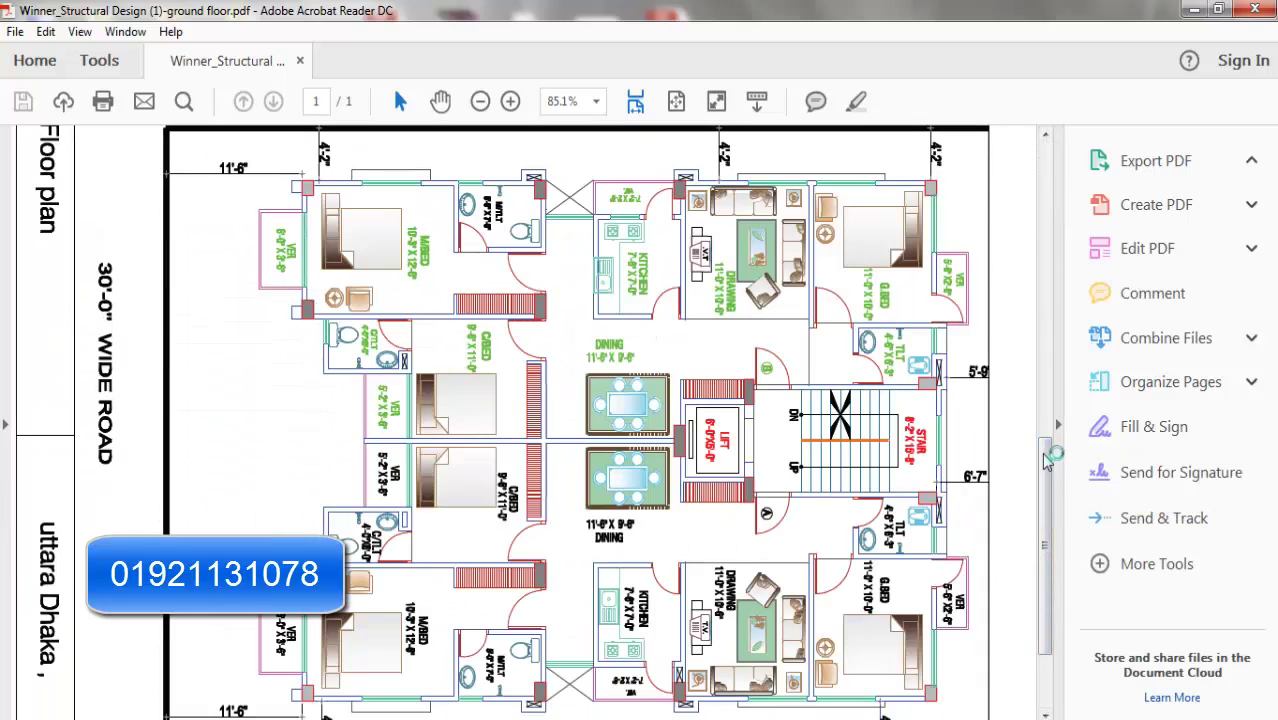
drag(1050, 451, 1025, 194)
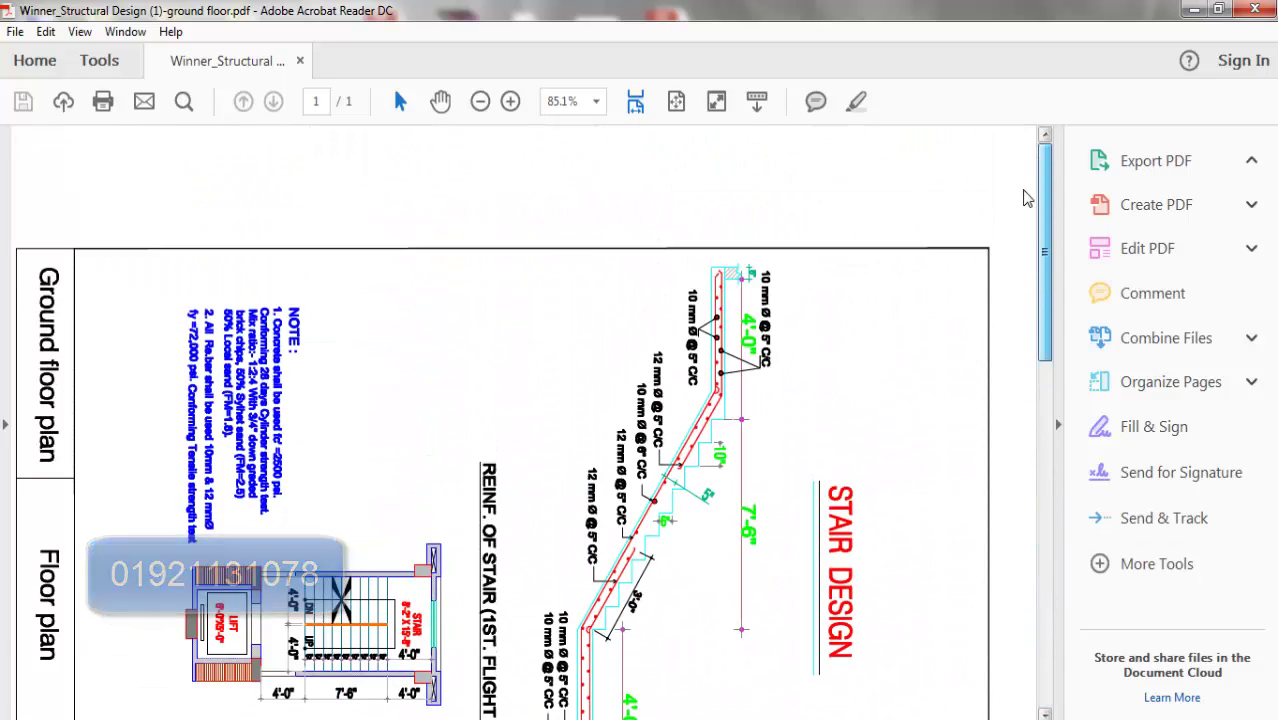
drag(1035, 245, 1076, 614)
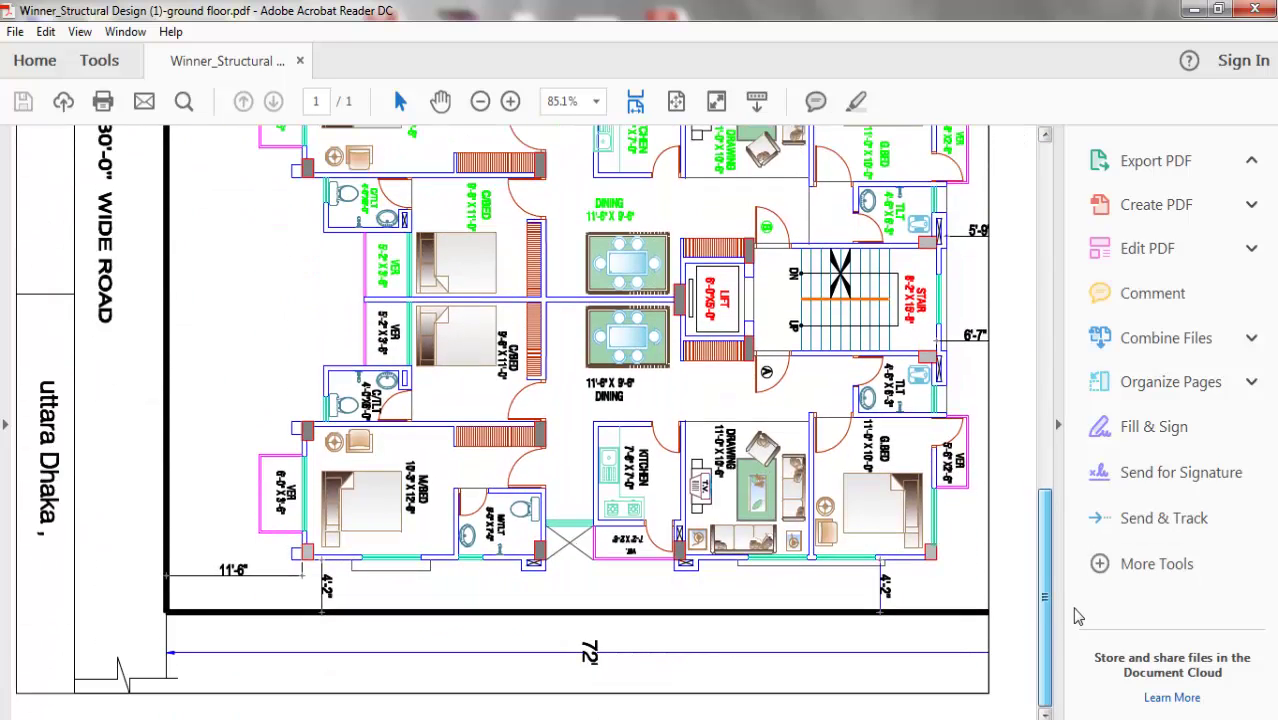